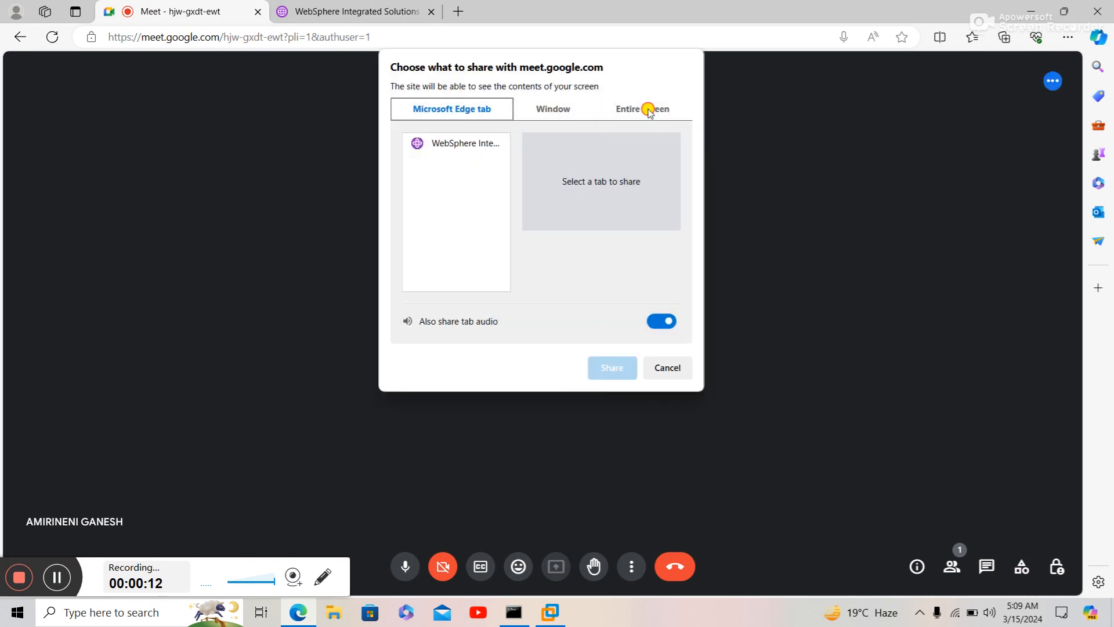
# - Share the entire screen in Google Meet, then switch to the WebSphere console tab
pyautogui.click(647, 107)
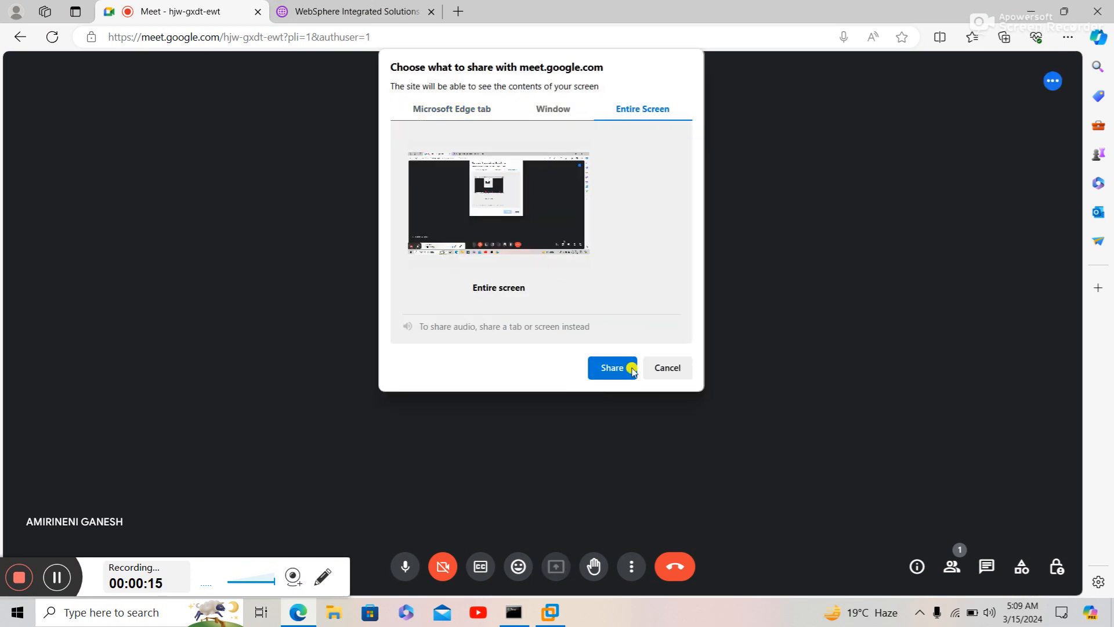
pyautogui.click(616, 373)
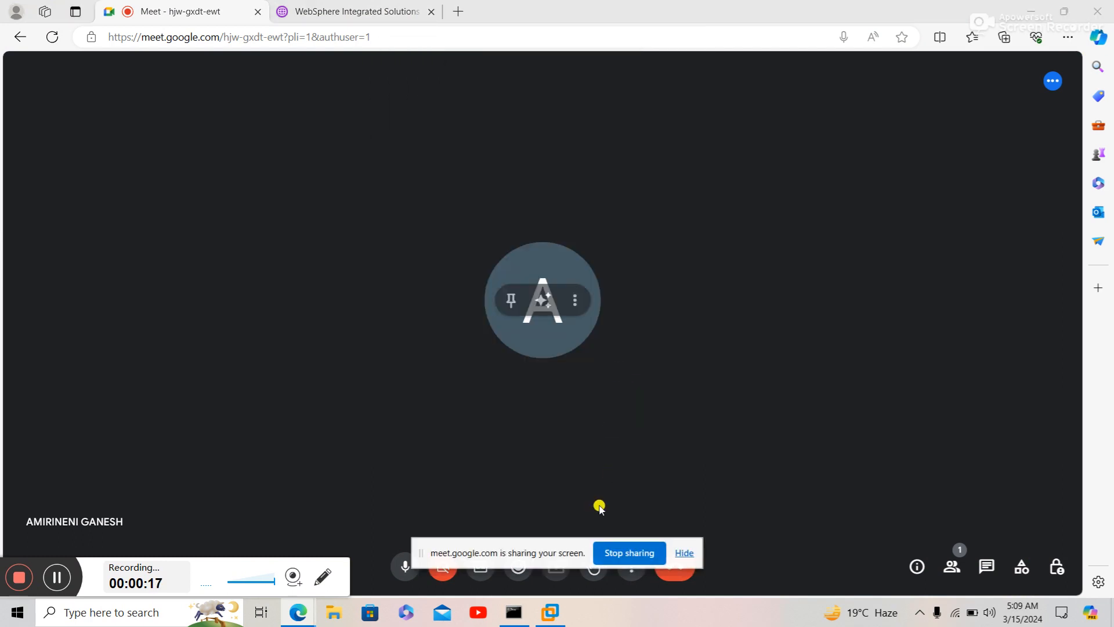
pyautogui.moveTo(563, 544); pyautogui.dragTo(782, 626)
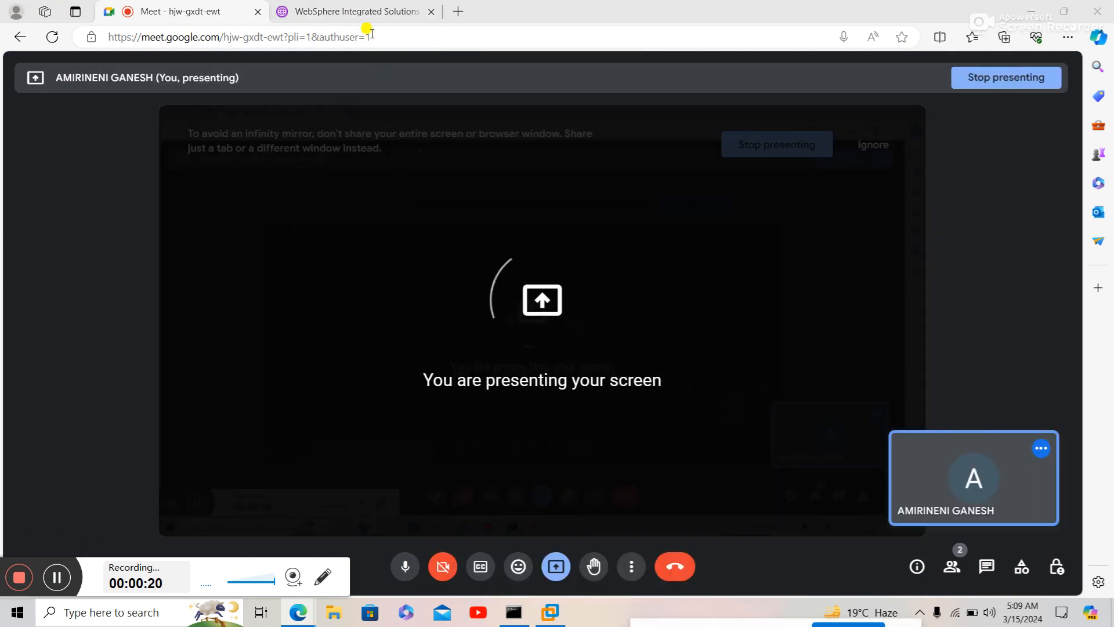
pyautogui.click(368, 11)
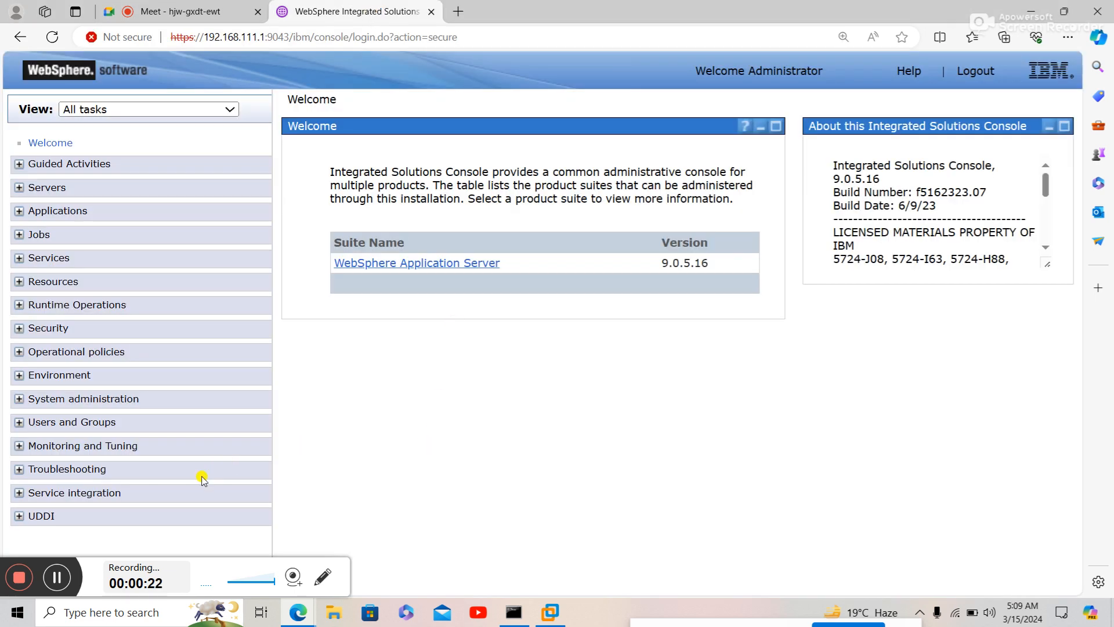
# - Launch Notepad from Windows Search and maximize its window
pyautogui.click(134, 618)
pyautogui.write('n')
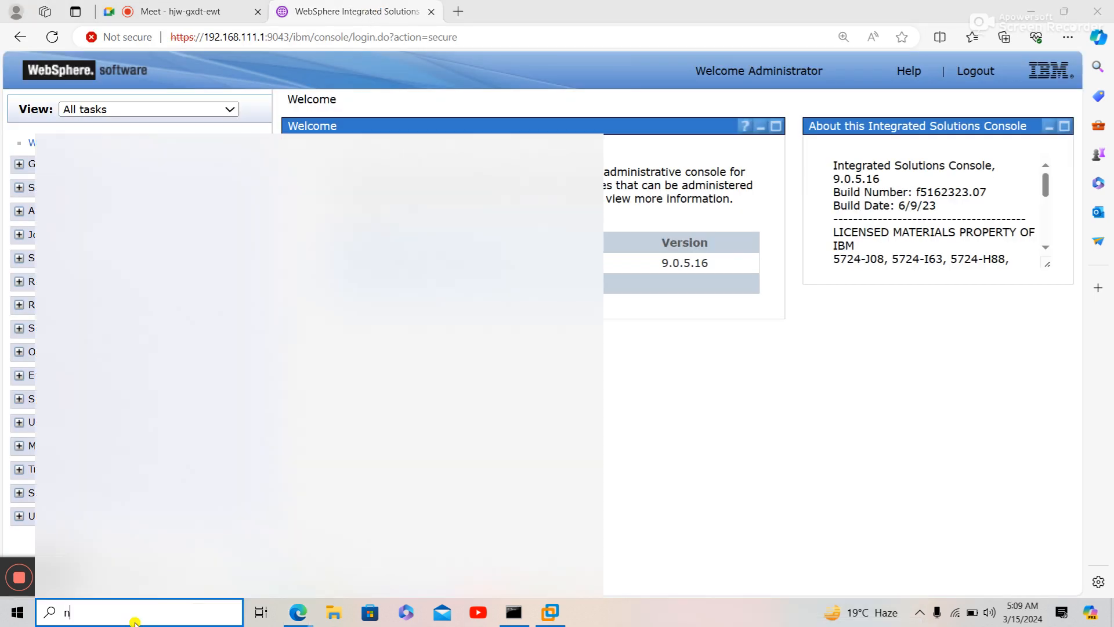
pyautogui.write('otepad')
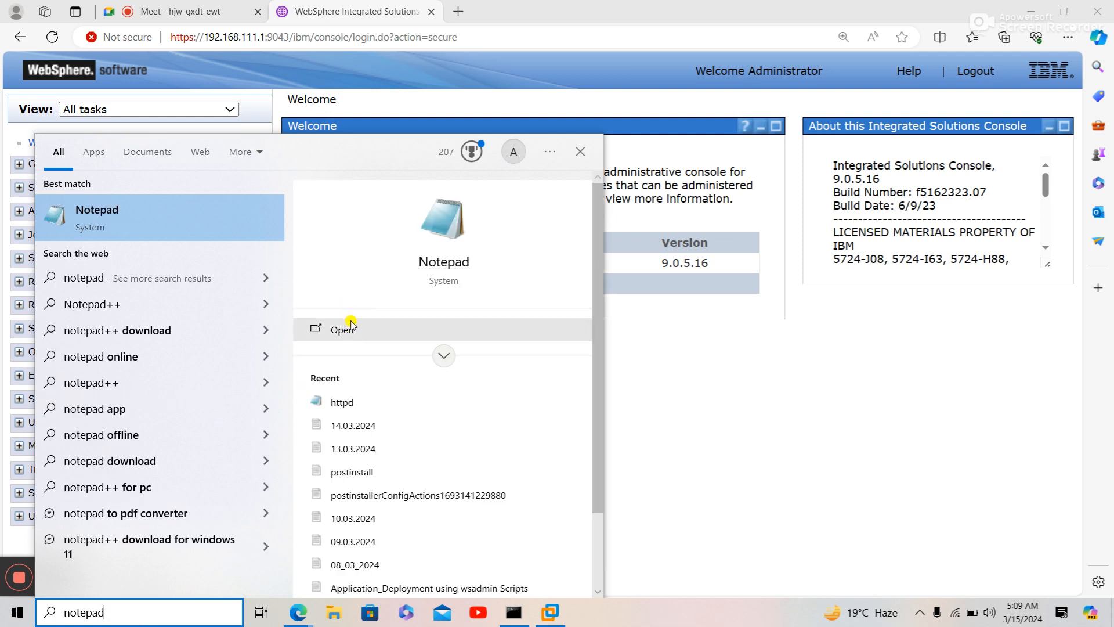
pyautogui.click(349, 329)
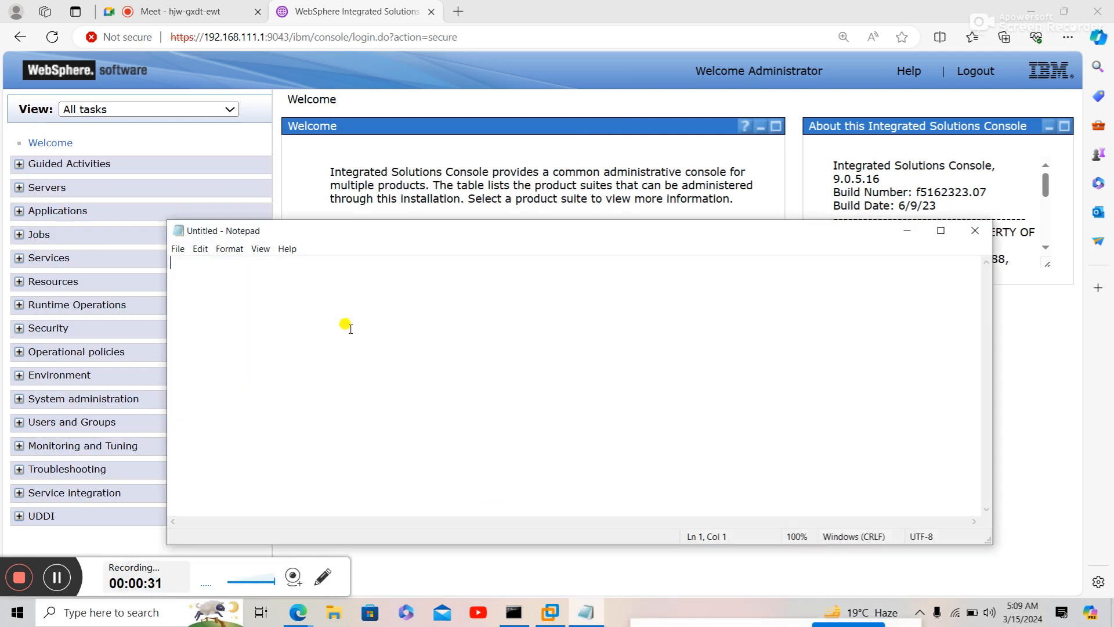
pyautogui.click(944, 233)
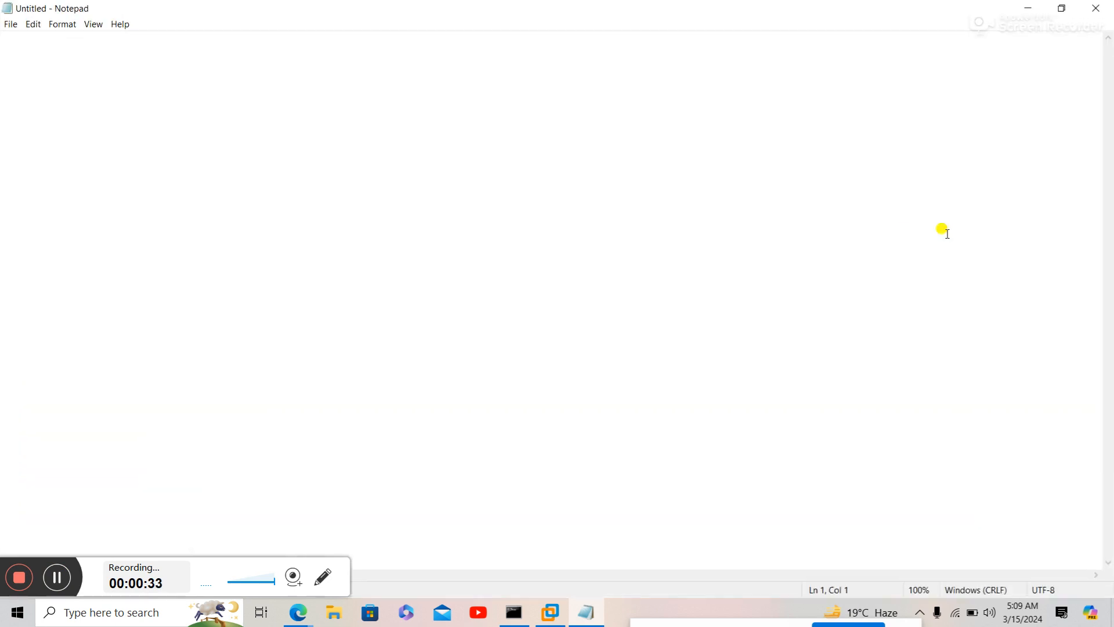
# - Type the heading 'DataSource in IBM WeSphere Application Server' with a dashed underline and zoom to 140%
pyautogui.write('DataSource')
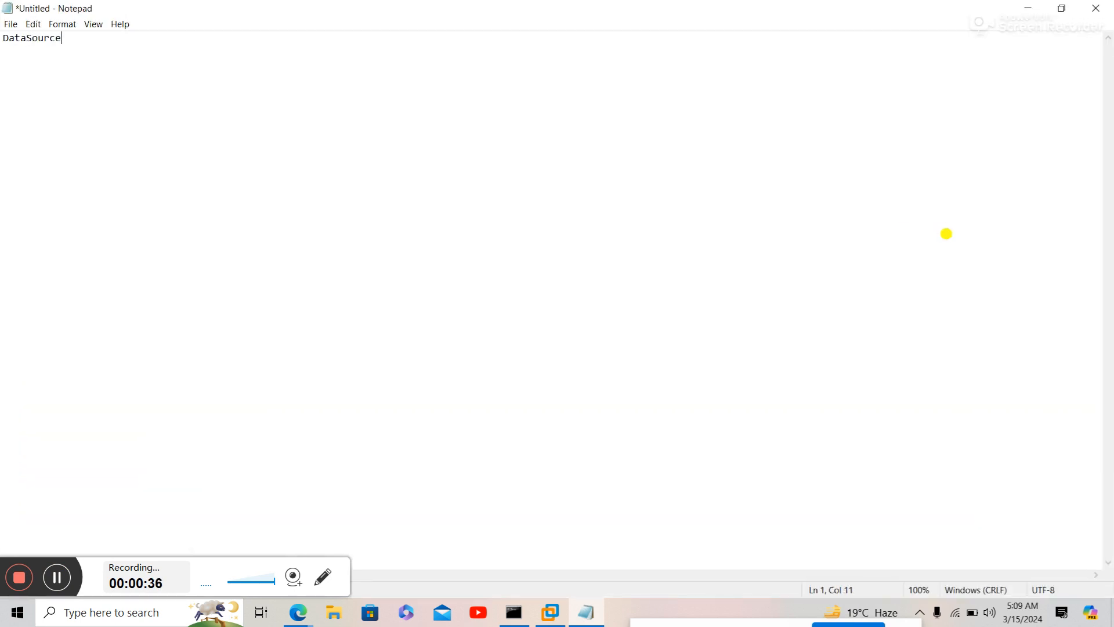
pyautogui.write(' in IBM WeSphere App')
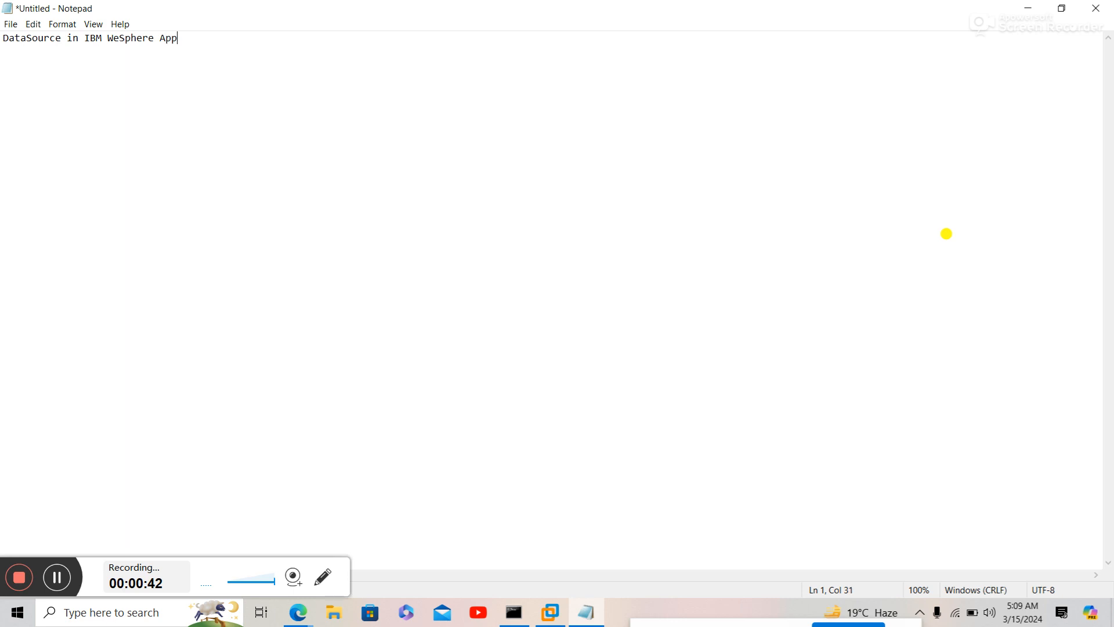
pyautogui.write('lication ')
pyautogui.write('Server ')
pyautogui.write('--')
pyautogui.hotkey('ctrl', '+')
pyautogui.hotkey('ctrl', '+')
pyautogui.hotkey('ctrl', '+')
pyautogui.hotkey('ctrl', '+')
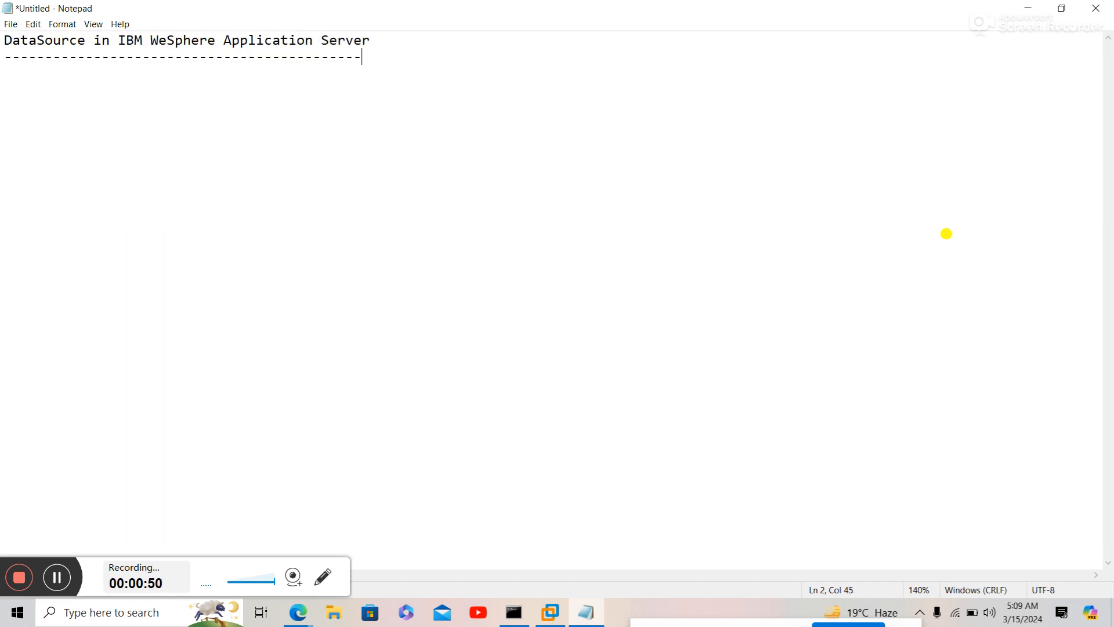
pyautogui.press('Return')
# - Write 'What is the Data Source?' and answer: connects Application Server to Database by port number
pyautogui.write('What is the Dataa Source')
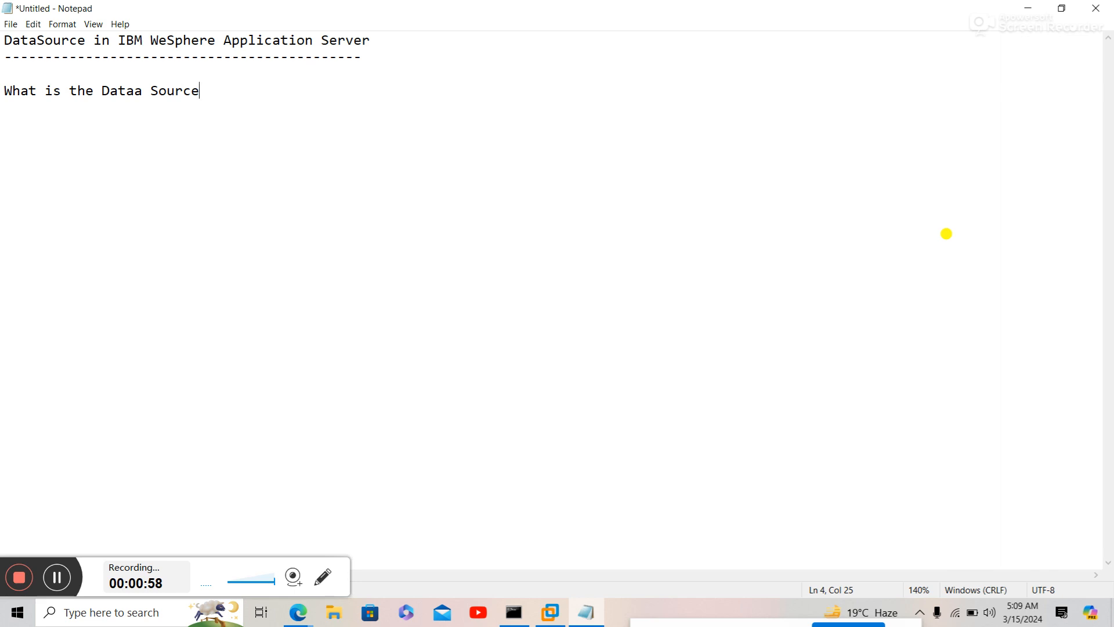
pyautogui.write('?')
pyautogui.write('Ans')
pyautogui.write(': to Esy')
pyautogui.press('BackSpace')
pyautogui.write('ta')
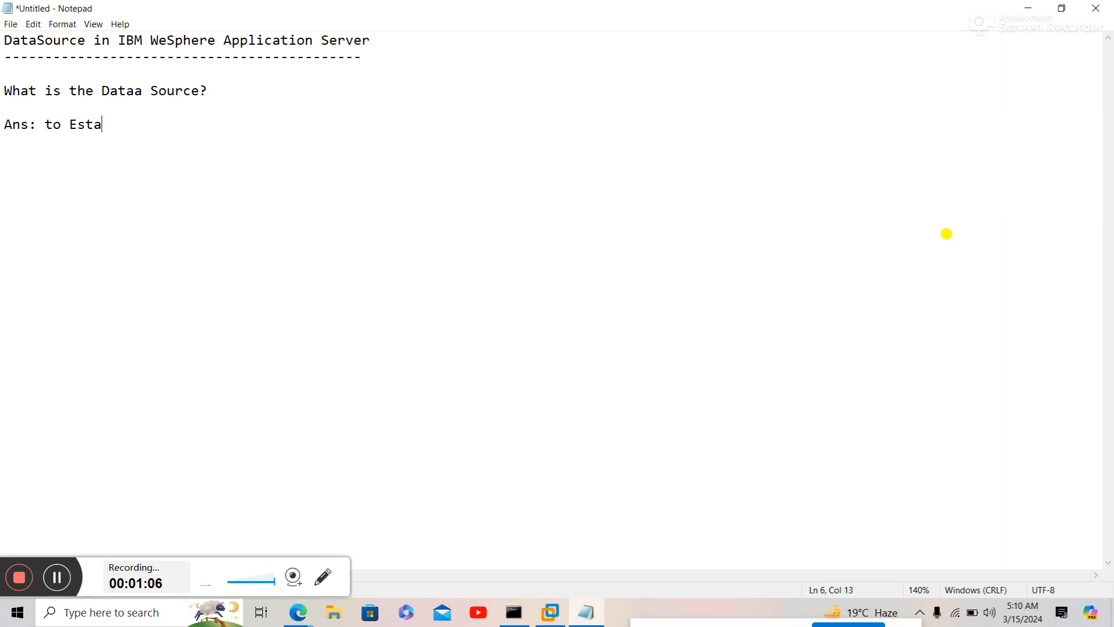
pyautogui.write('lish te')
pyautogui.press('BackSpace')
pyautogui.press('BackSpace')
pyautogui.press('BackSpace')
pyautogui.press('BackSpace')
pyautogui.press('BackSpace')
pyautogui.press('BackSpace')
pyautogui.press('BackSpace')
pyautogui.press('BackSpace')
pyautogui.press('BackSpace')
pyautogui.press('BackSpace')
pyautogui.press('BackSpace')
pyautogui.press('BackSpace')
pyautogui.press('BackSpace')
pyautogui.write('To establish the connec')
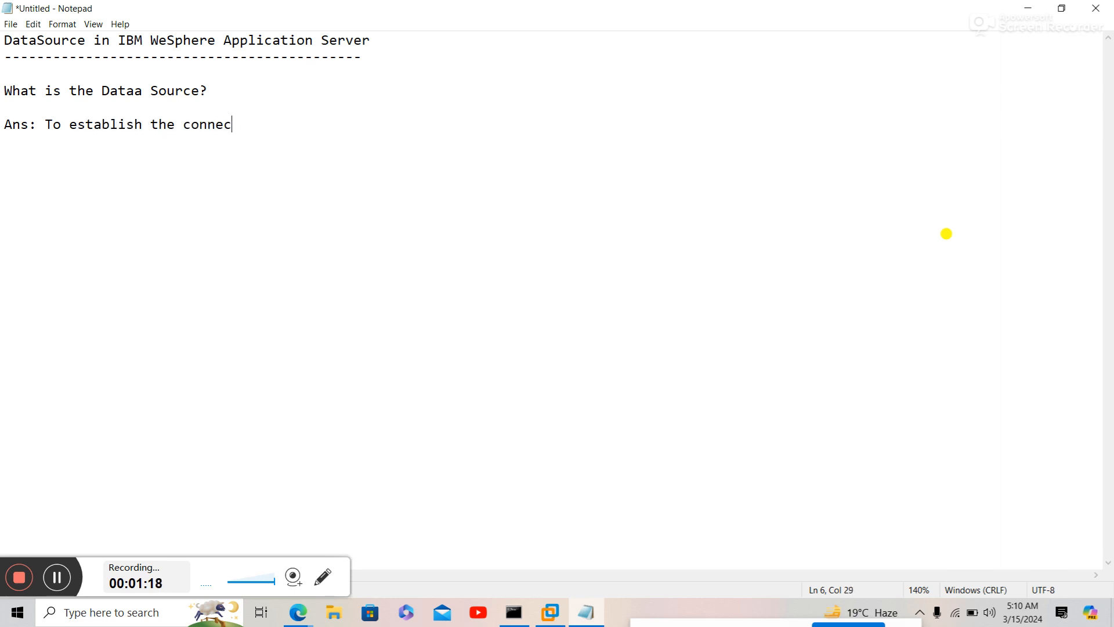
pyautogui.write('tion between Ap')
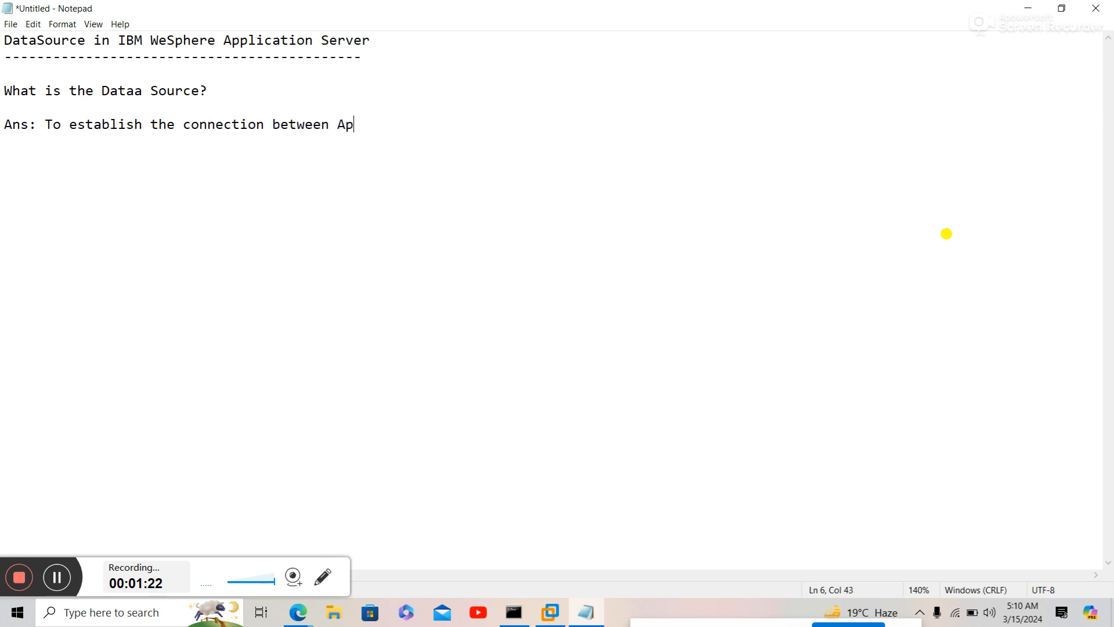
pyautogui.write('plication Serv')
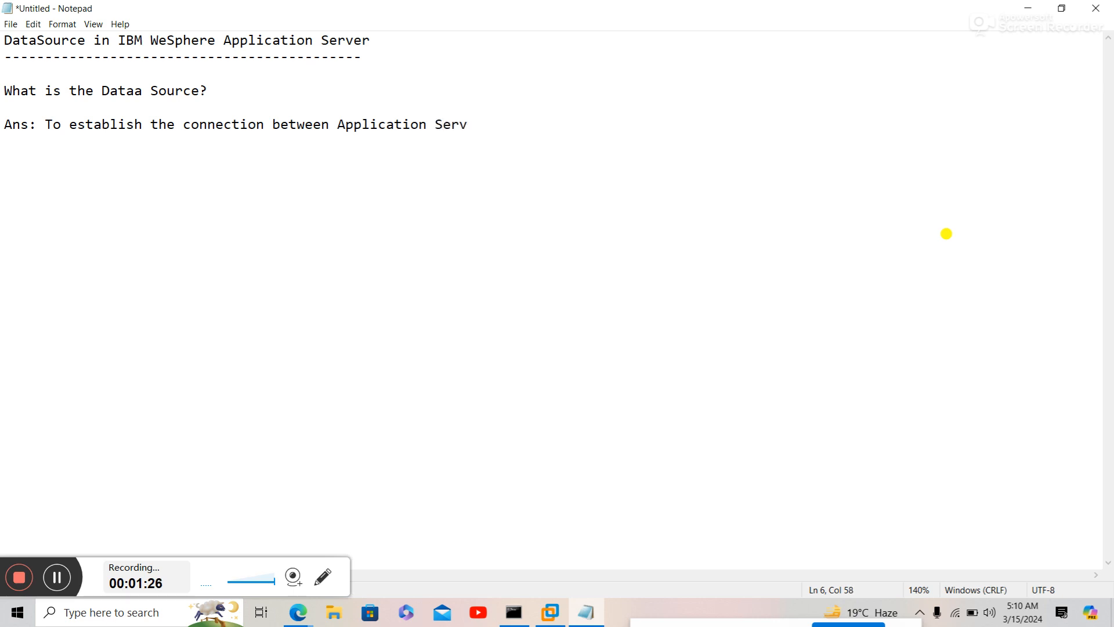
pyautogui.write('er')
pyautogui.write(' to Databas')
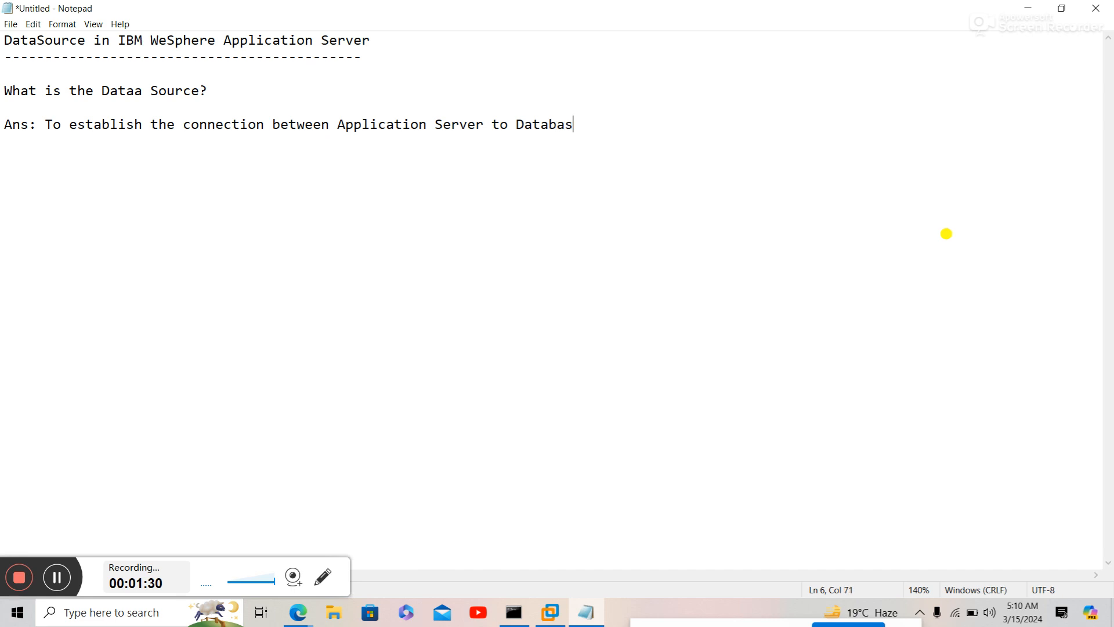
pyautogui.write('e by using port')
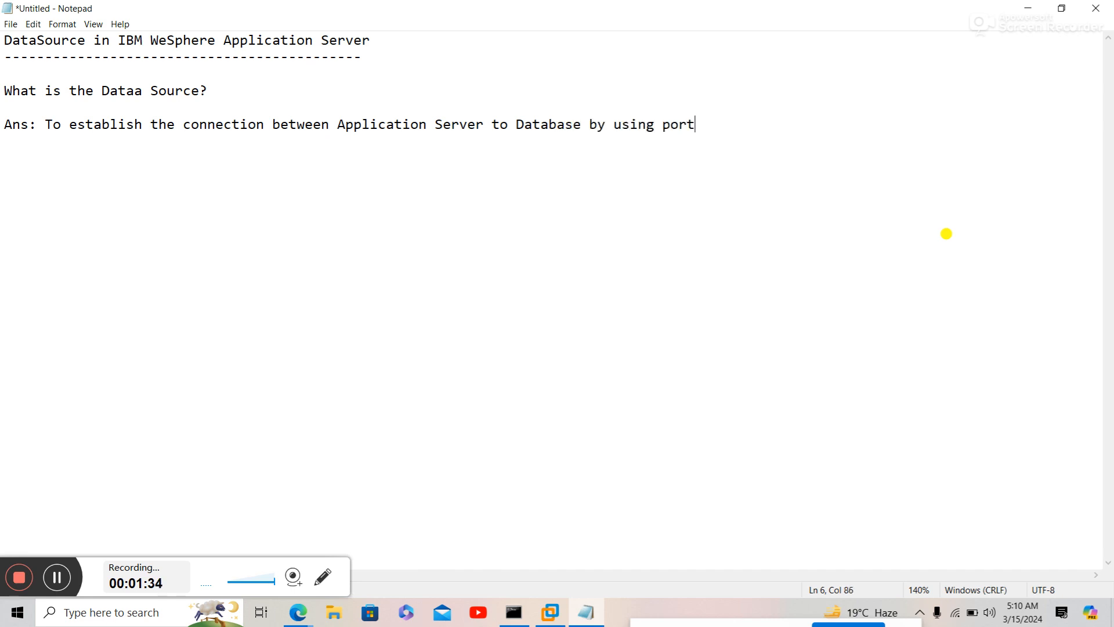
pyautogui.write(' numbers secure')
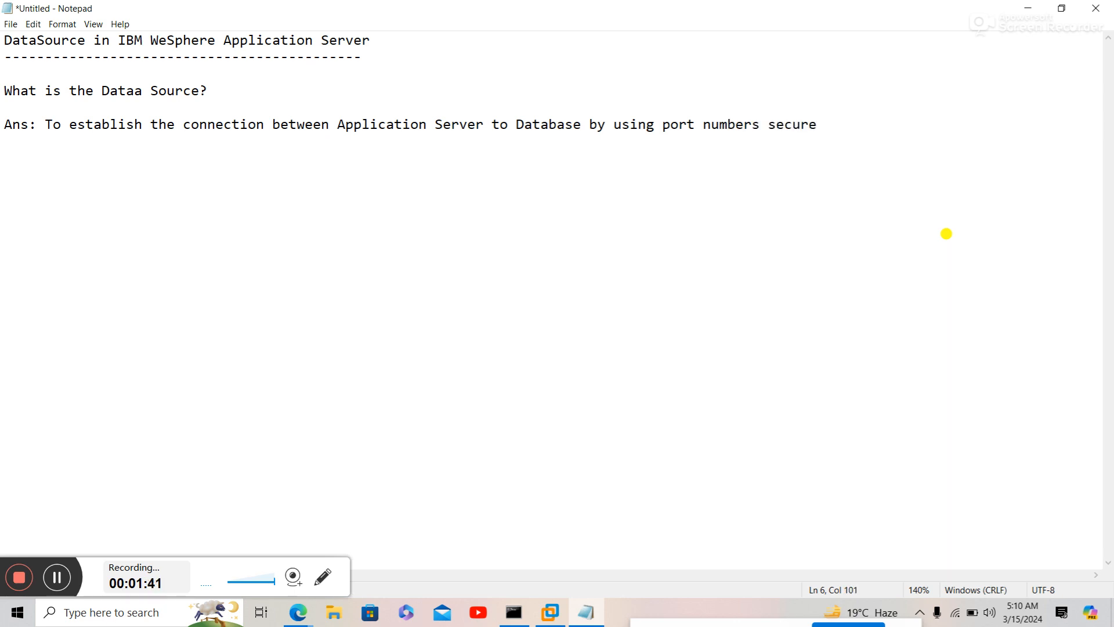
pyautogui.press('Return')
# - List the ports Oracle:1521, DB2:50,000, Mysql:3306 and SQL:1433 under the answer
pyautogui.write('Oracle:1521 ')
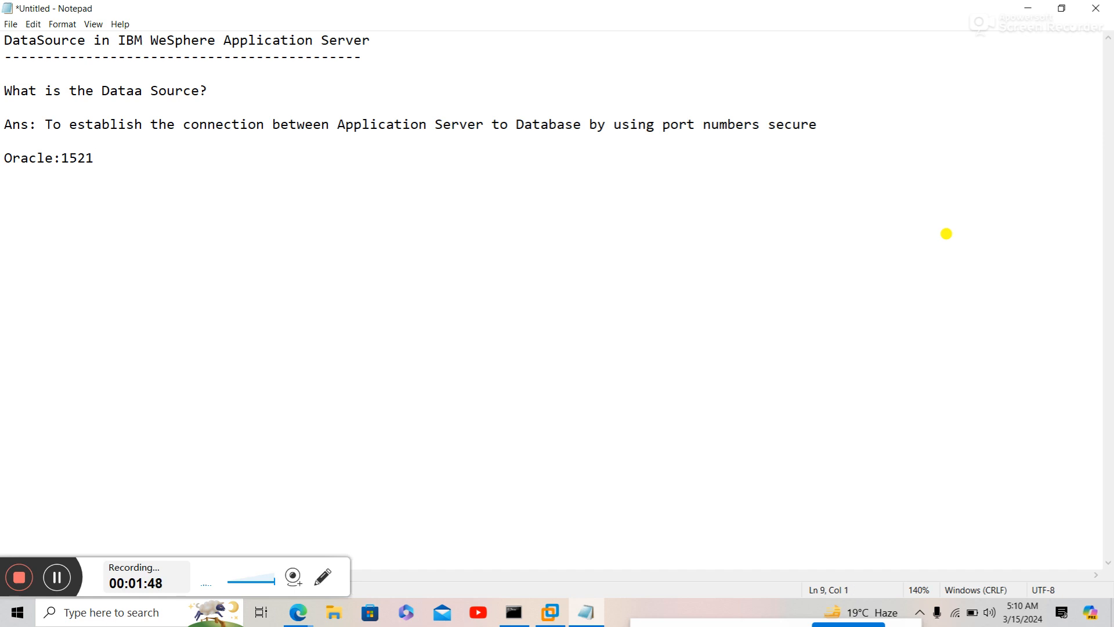
pyautogui.write('DB2:50,000')
pyautogui.press('Return')
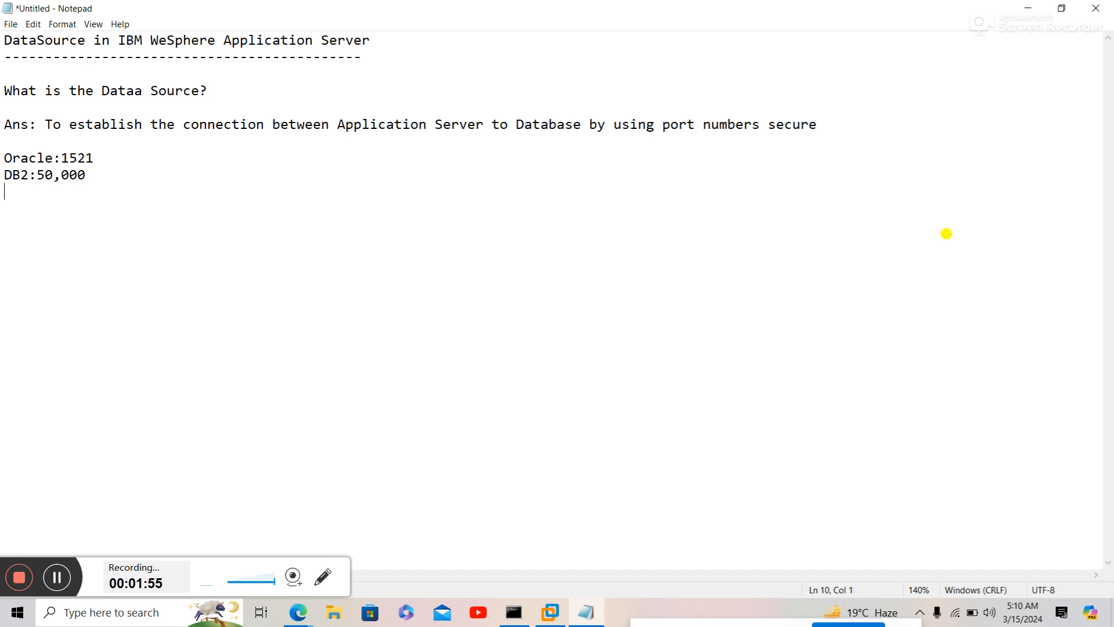
pyautogui.write('Mysql:3306 ')
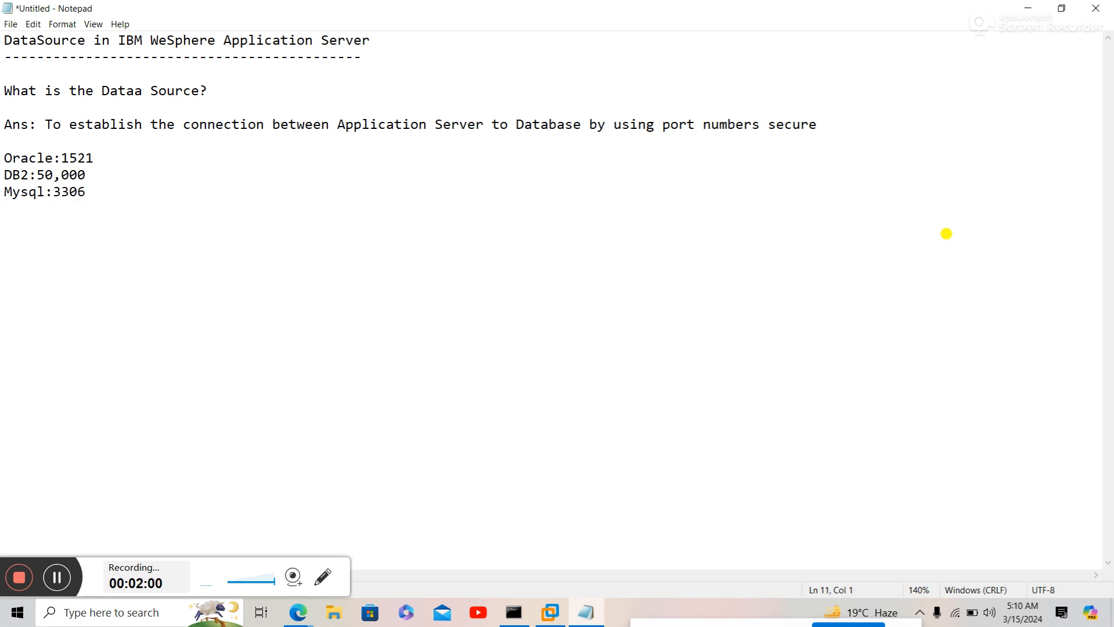
pyautogui.write('SQL:1433')
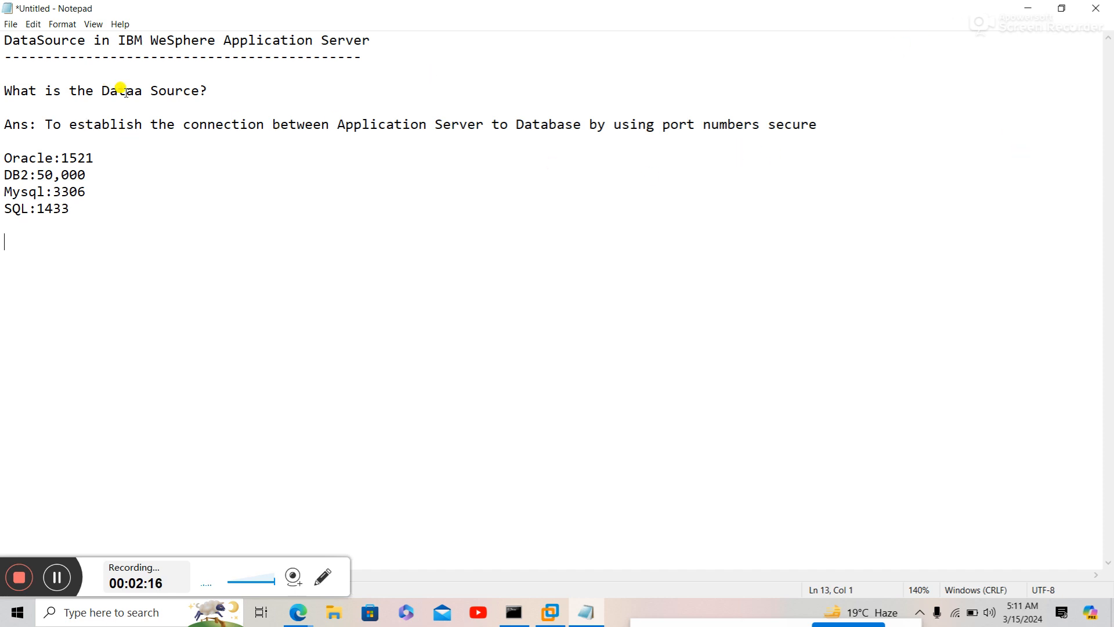
# - Correct 'Dataa' to 'Data' in the question and return to the document's end
pyautogui.click(143, 91)
pyautogui.press('BackSpace')
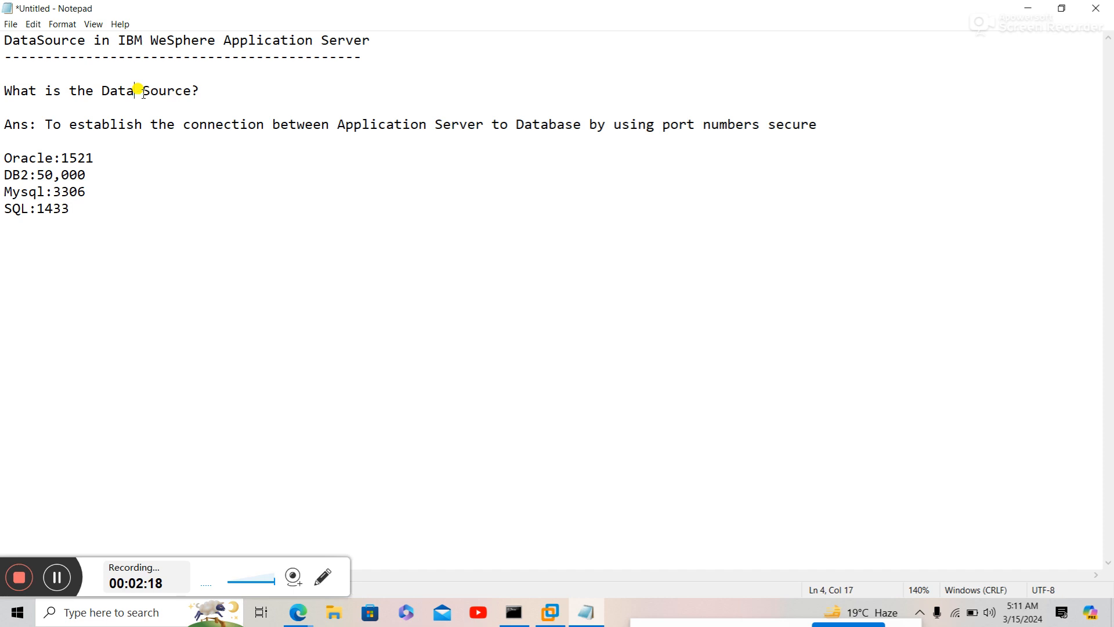
pyautogui.hotkey('ctrl', 'End')
# - Add the default database type sentence and correct 'Defauly' to 'Default'
pyautogui.write('Def')
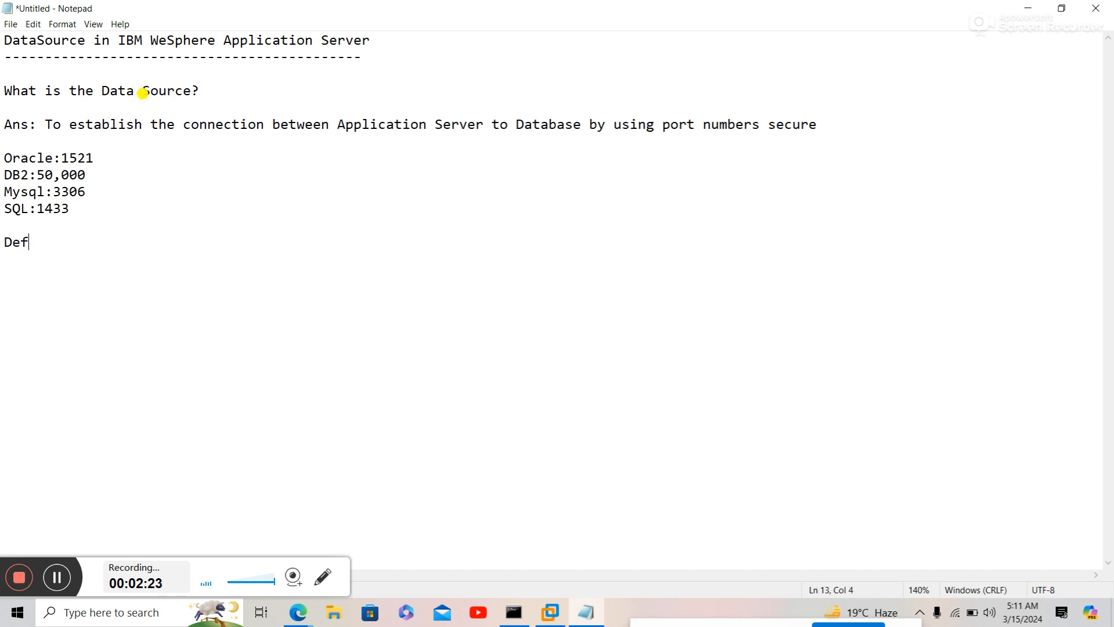
pyautogui.write('auly type od D')
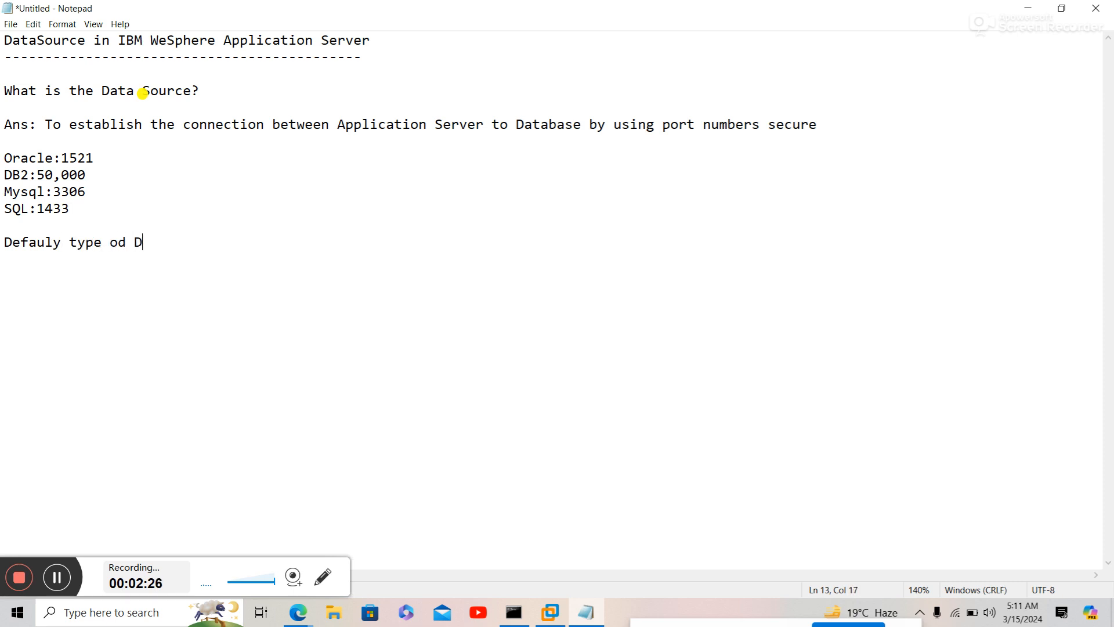
pyautogui.write('ataase is Dery y')
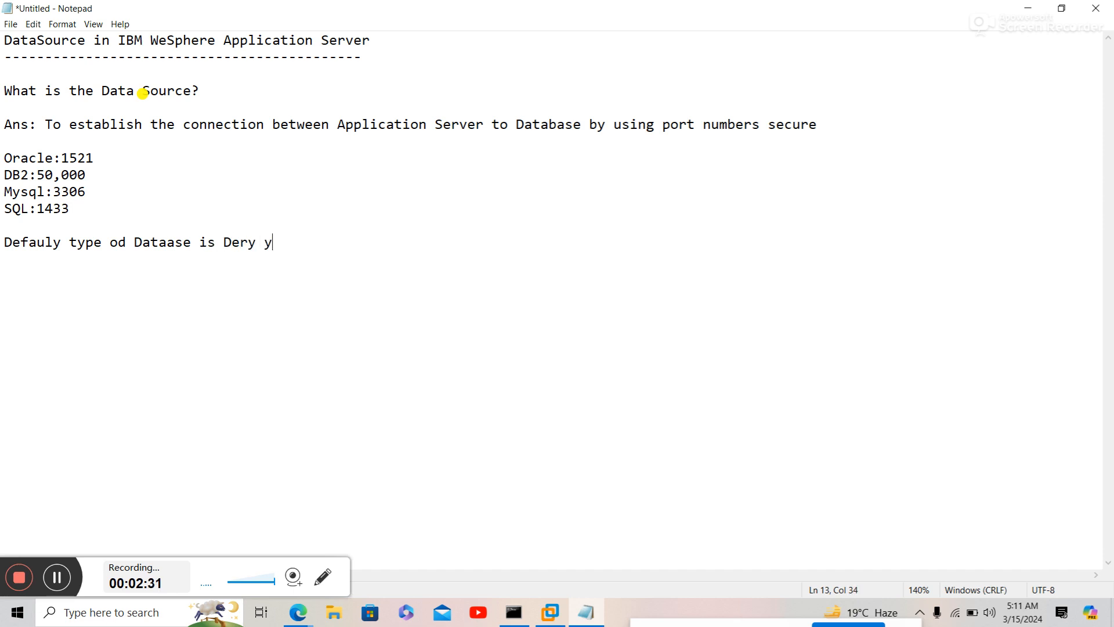
pyautogui.press('Return')
pyautogui.press('BackSpace')
pyautogui.write('y y')
pyautogui.press('Return')
pyautogui.click(58, 242)
pyautogui.press('BackSpace')
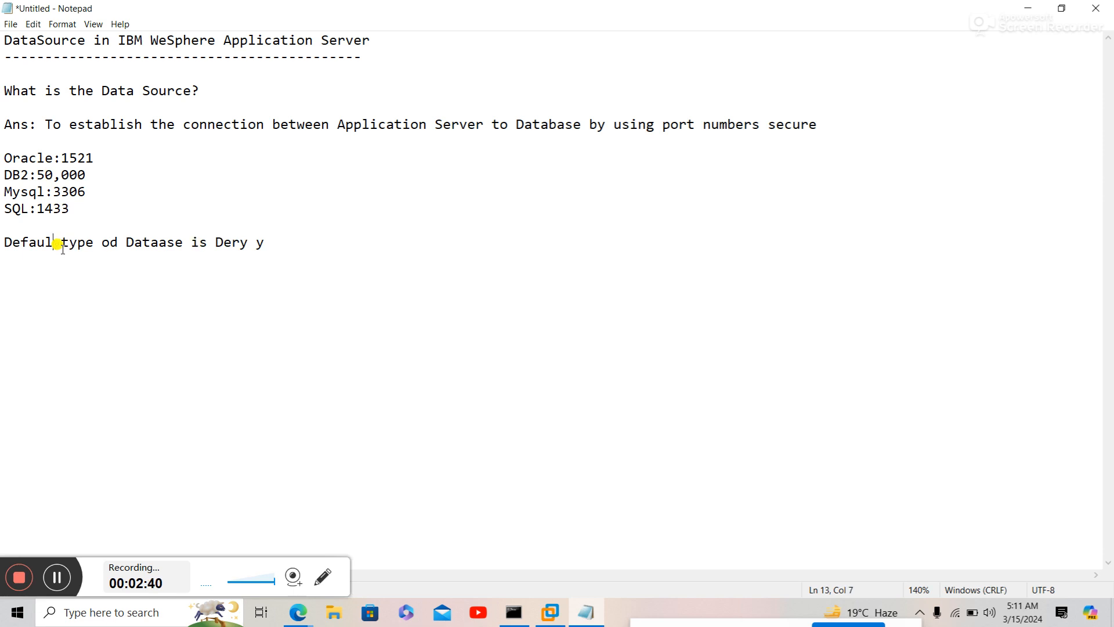
pyautogui.write('t')
pyautogui.press('Down')
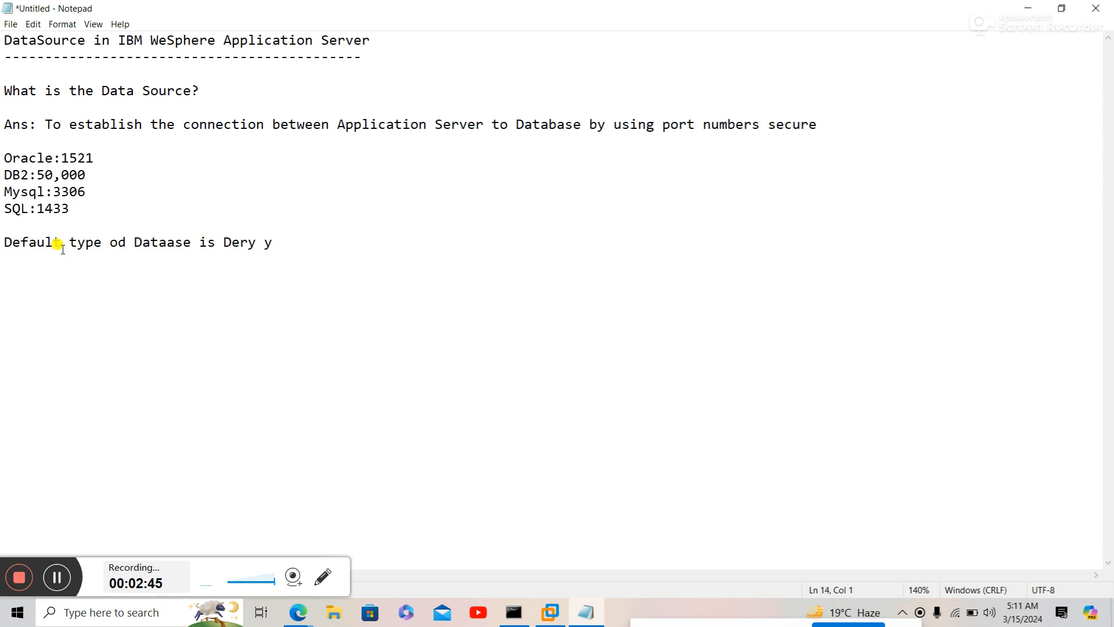
pyautogui.press('Return')
# - Add a provider types note: 'XA OR NON-XA DataSurce', with XA meaning multiple databases at once
pyautogui.write('provider')
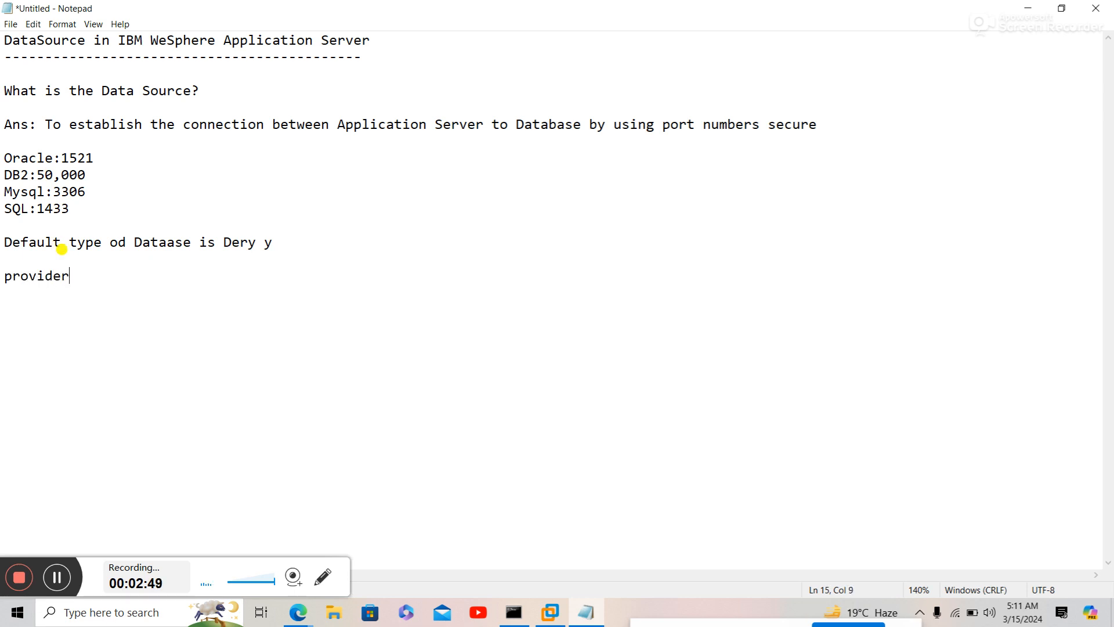
pyautogui.write(' ypes:')
pyautogui.press('Return')
pyautogui.write('XA ')
pyautogui.write('and')
pyautogui.press('BackSpace')
pyautogui.press('BackSpace')
pyautogui.press('BackSpace')
pyautogui.press('BackSpace')
pyautogui.write('OR N')
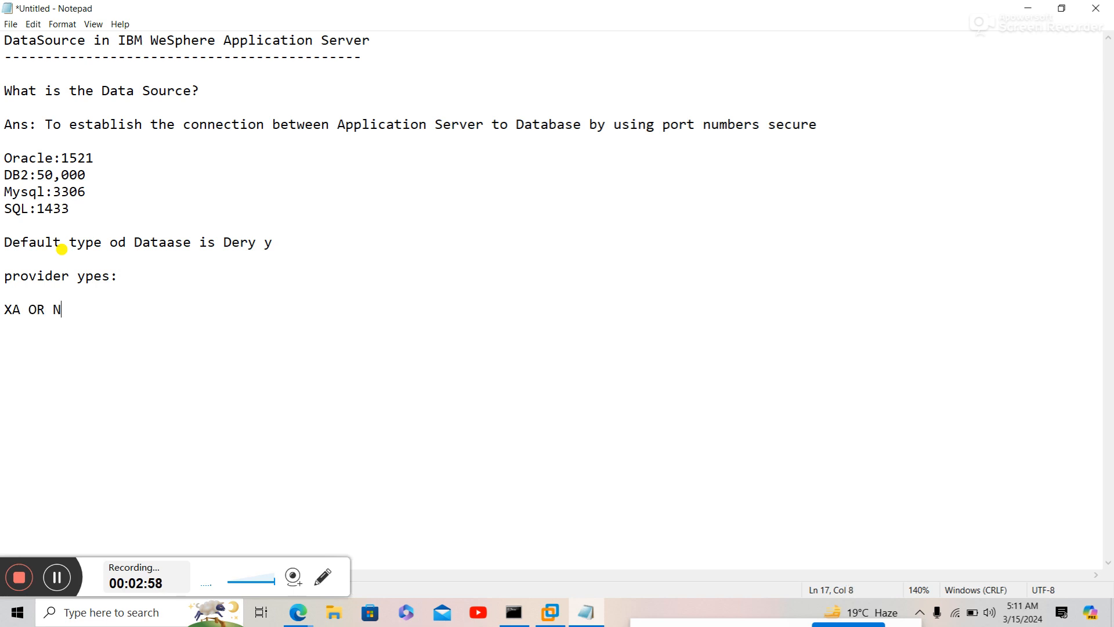
pyautogui.write('ON-XA DataS')
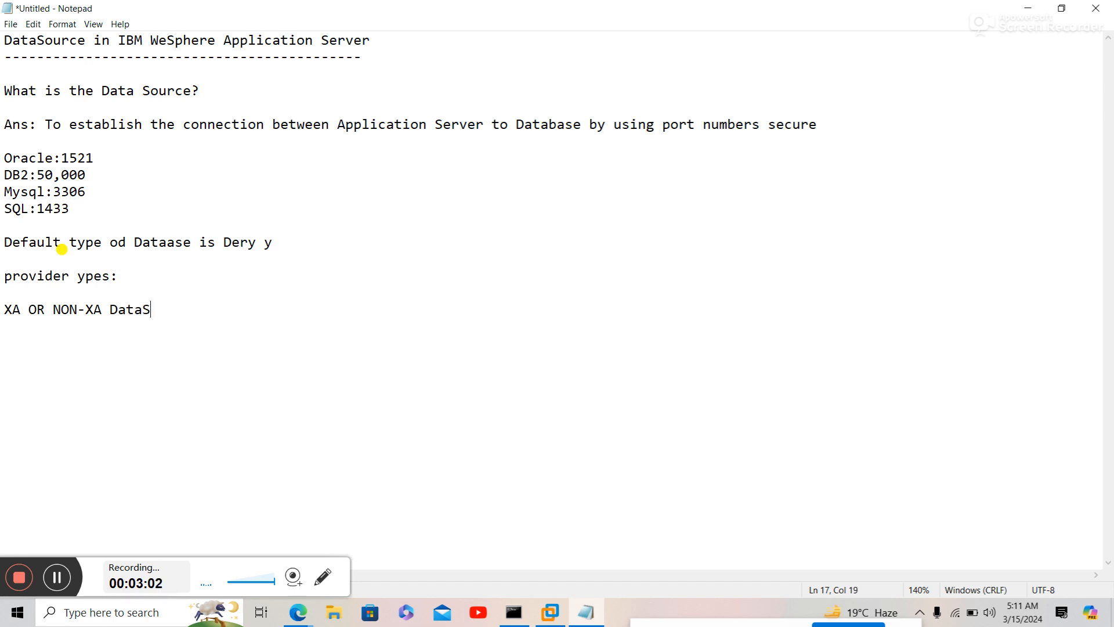
pyautogui.write('urce  ')
pyautogui.write('XA')
pyautogui.write(': MU')
pyautogui.write('LTI')
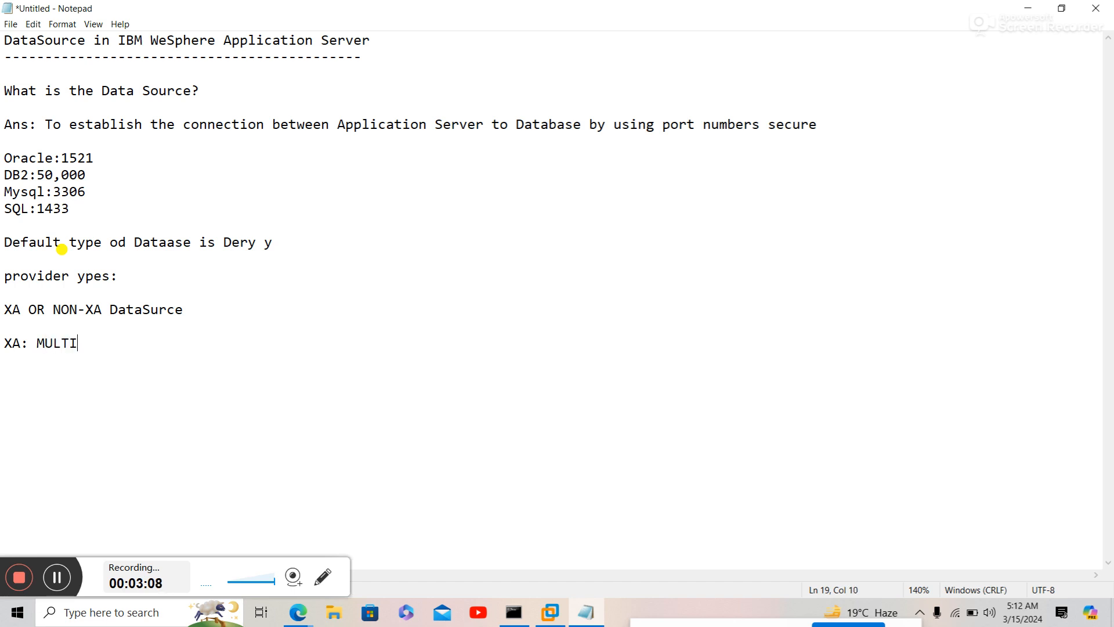
pyautogui.write('PLE DATABA')
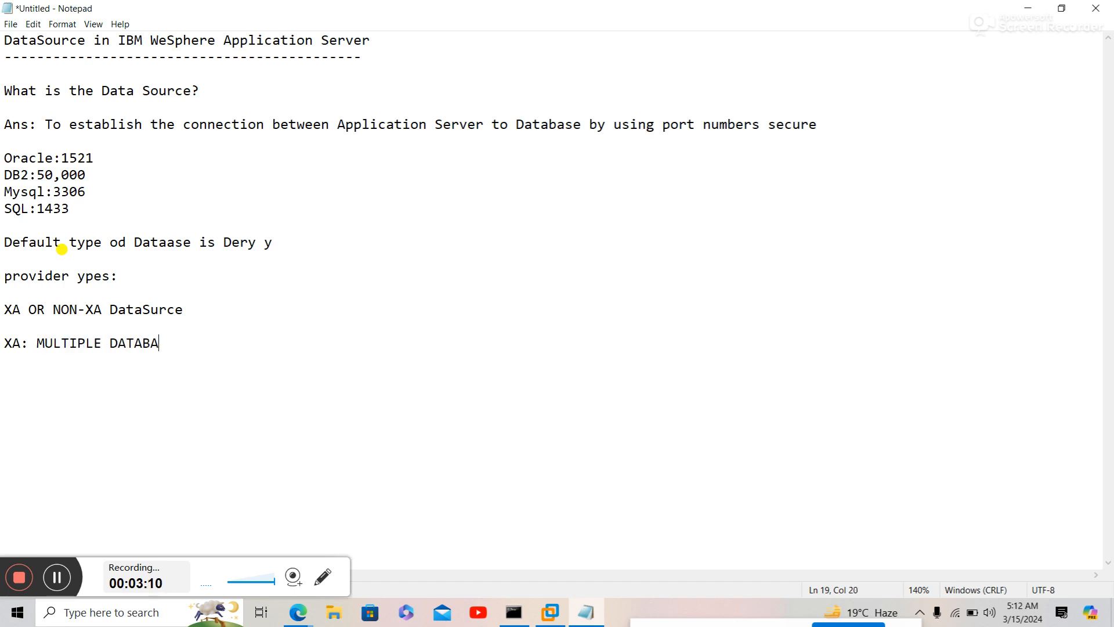
pyautogui.write('SES TO CONNECT')
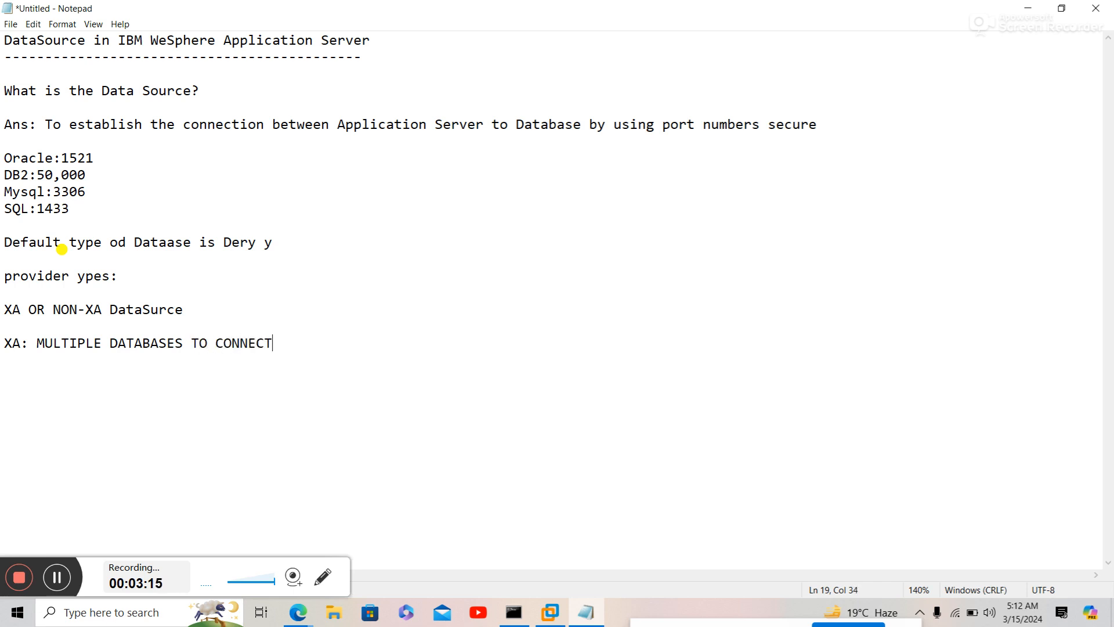
pyautogui.write(' AT SINGLE TIME')
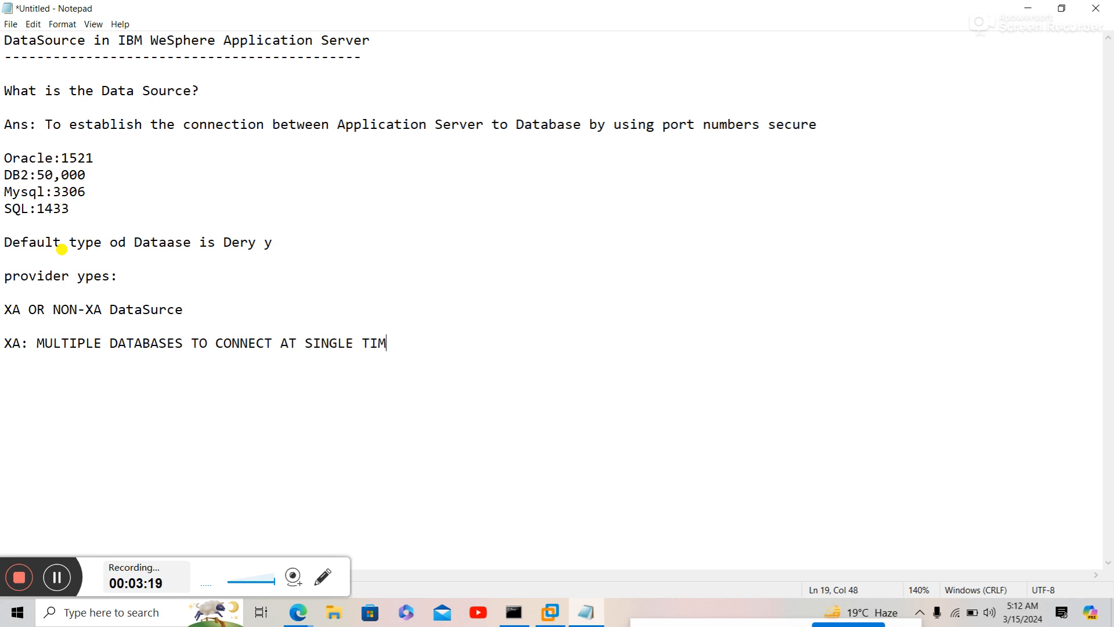
# - Define XA as multiple databases at a single point of time and NON-XA as a single database
pyautogui.press('BackSpace')
pyautogui.press('BackSpace')
pyautogui.press('BackSpace')
pyautogui.press('BackSpace')
pyautogui.write('POINT OF ')
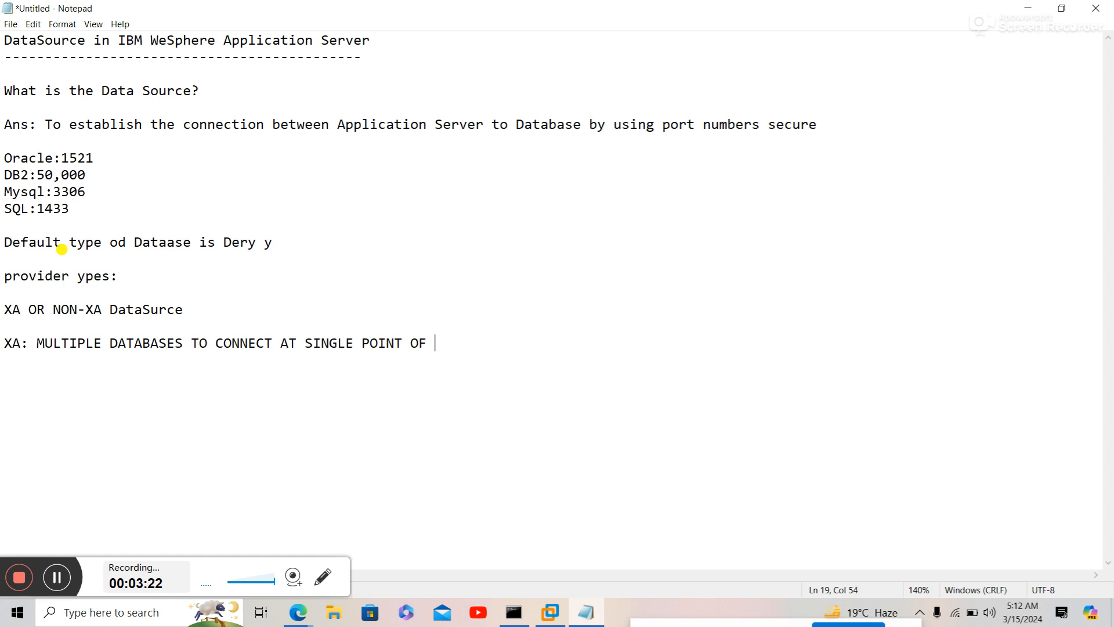
pyautogui.write('TIME')
pyautogui.press('Return')
pyautogui.press('Return')
pyautogui.write('NON-X')
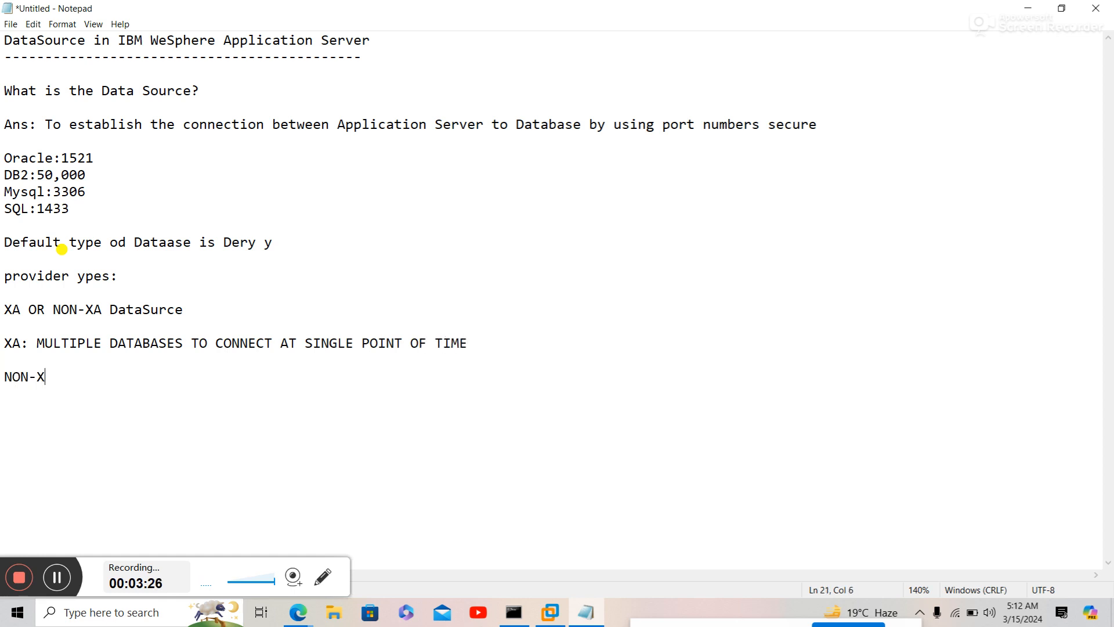
pyautogui.write('A :')
pyautogui.write('SINGLE DATABASE')
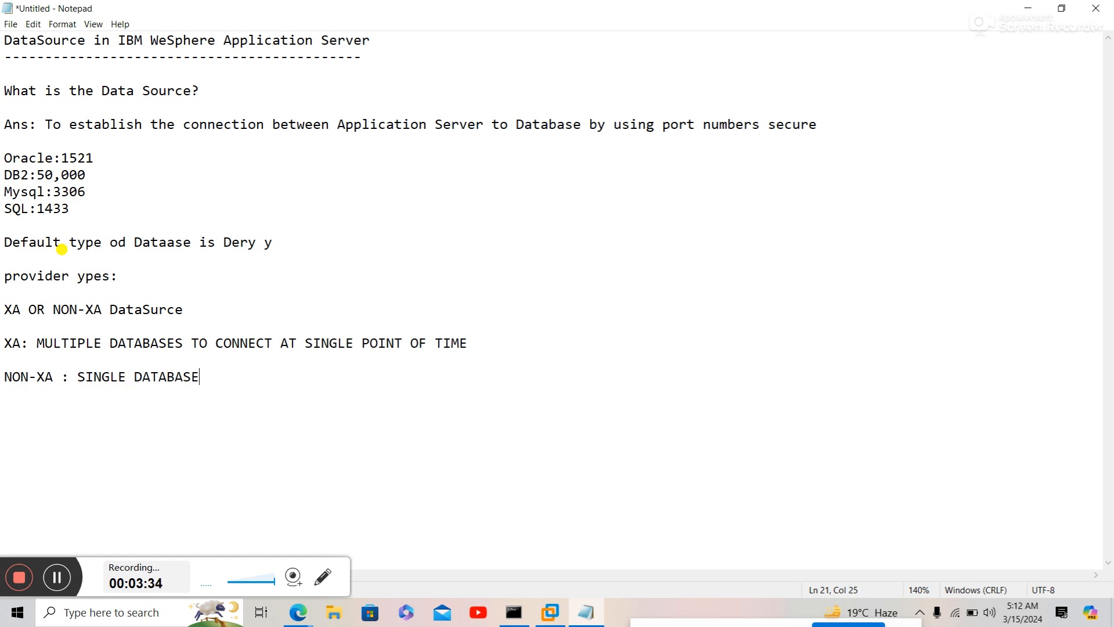
pyautogui.write(' E HAVE TO CONNECT A')
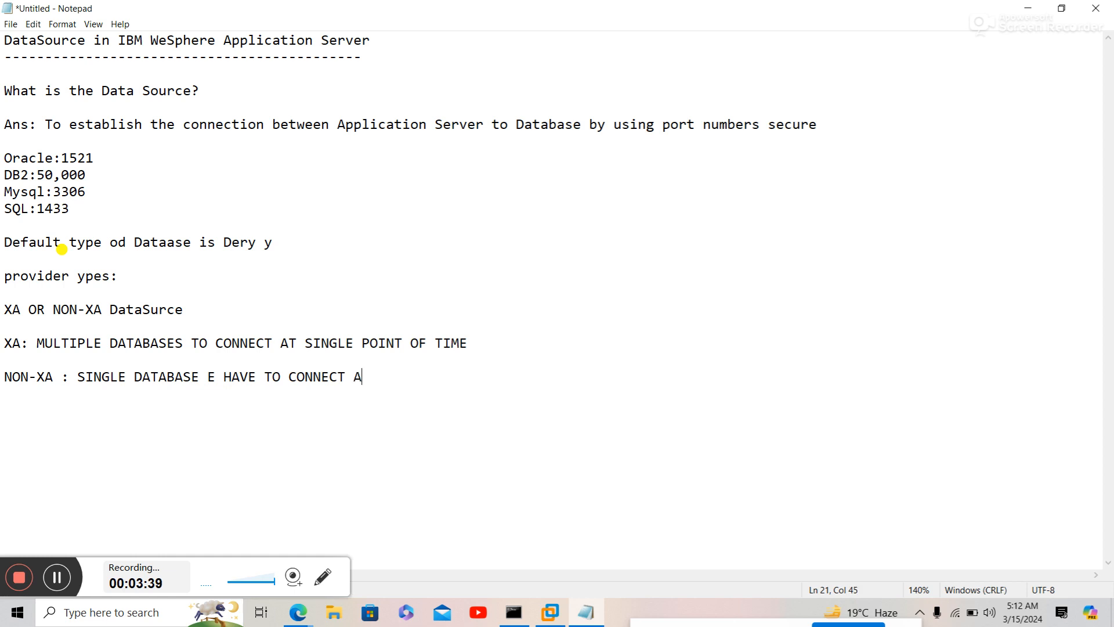
pyautogui.write('T POINT OF TIME')
pyautogui.press('Return')
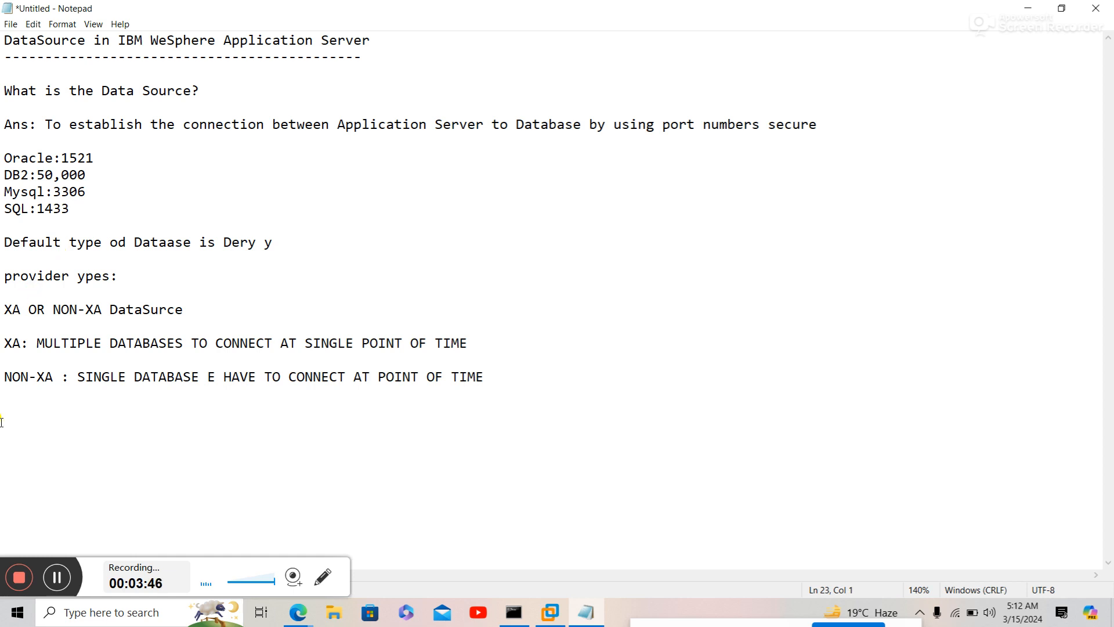
pyautogui.click(333, 614)
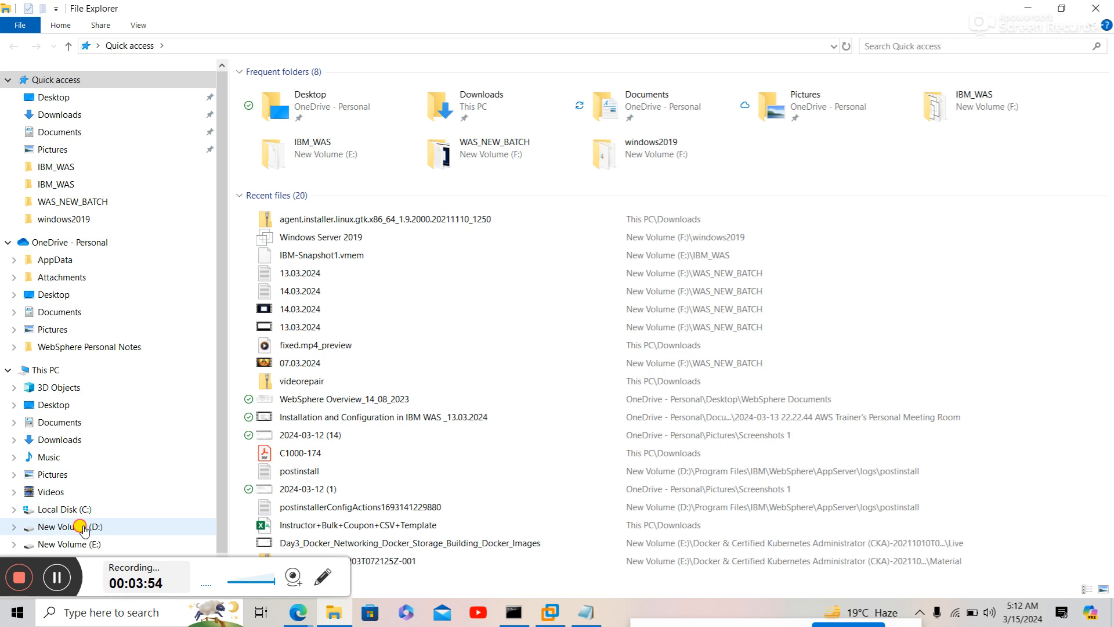
# - Browse to D:\Softwares\DataSource Notes and select the Oracle DataSource notes file
pyautogui.click(82, 527)
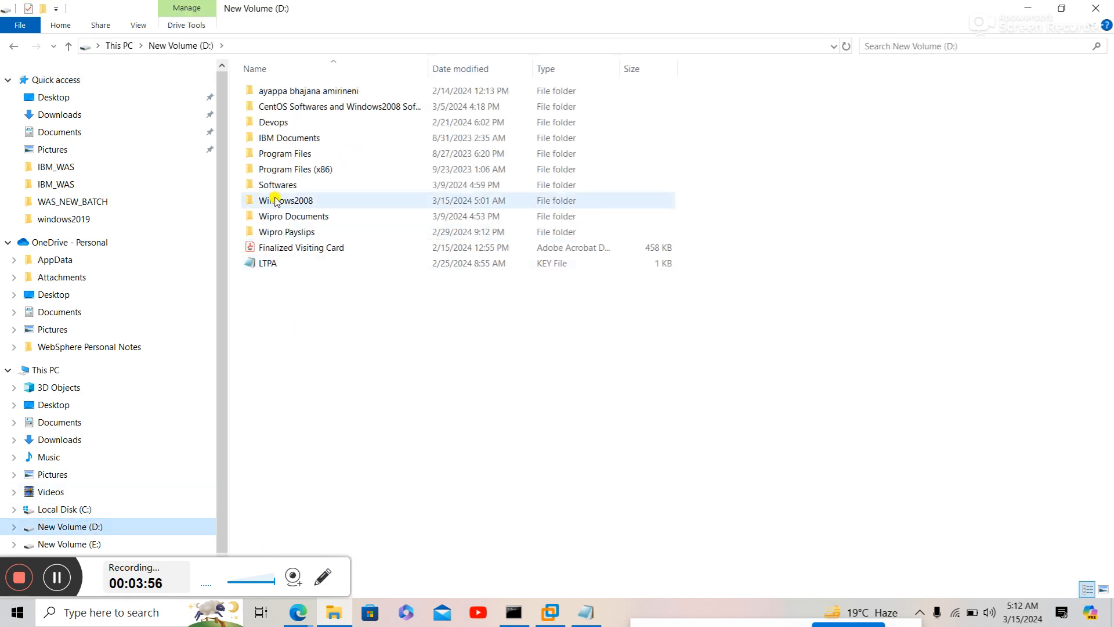
pyautogui.doubleClick(274, 185)
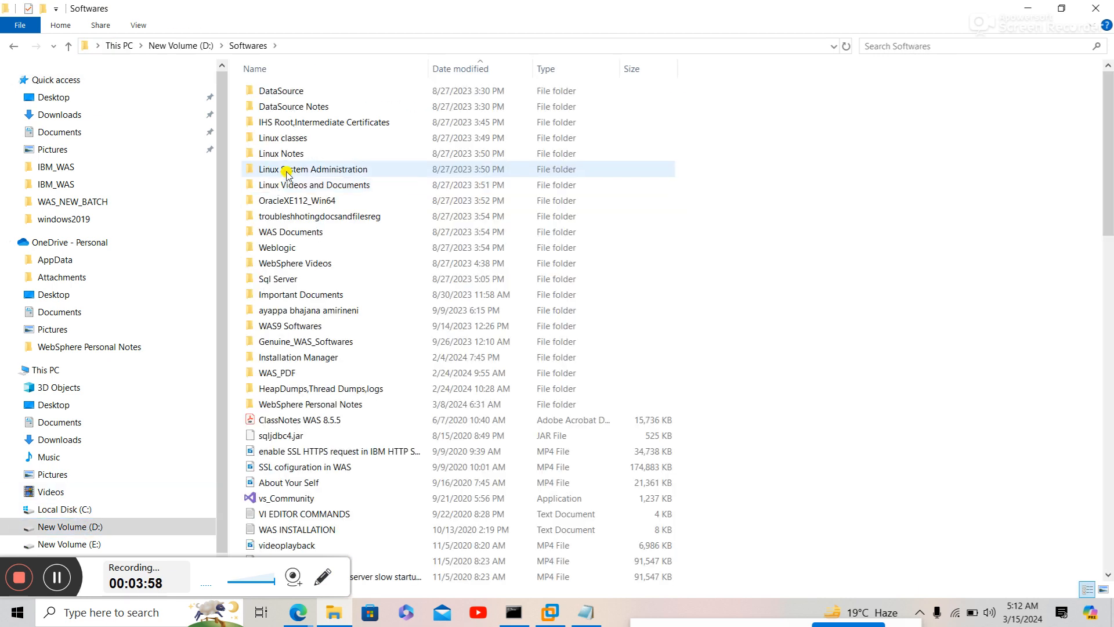
pyautogui.click(301, 108)
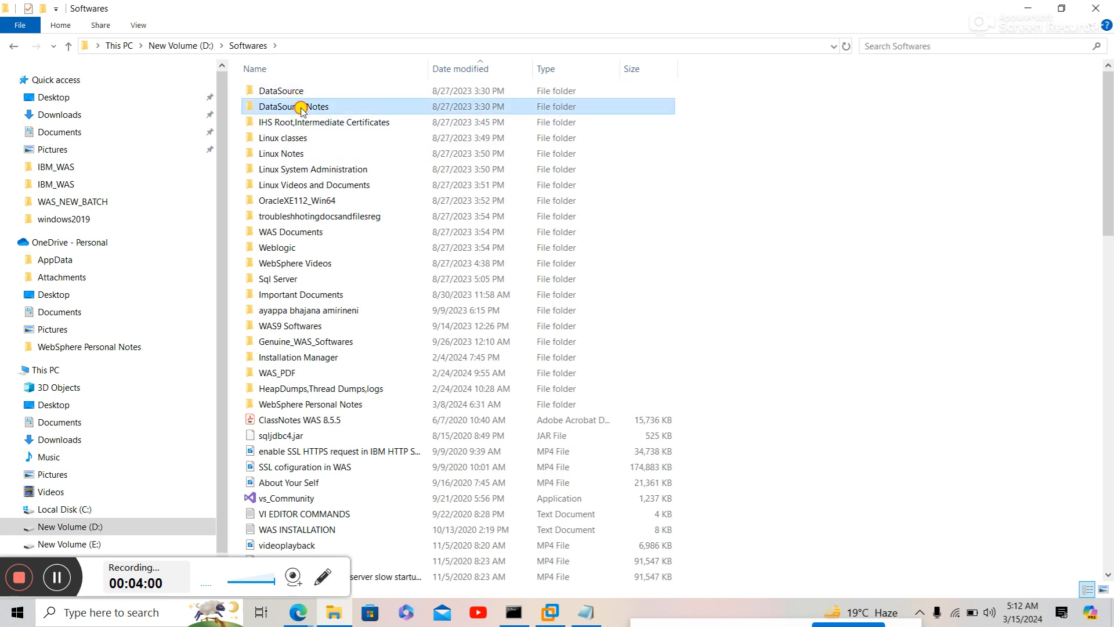
pyautogui.doubleClick(301, 108)
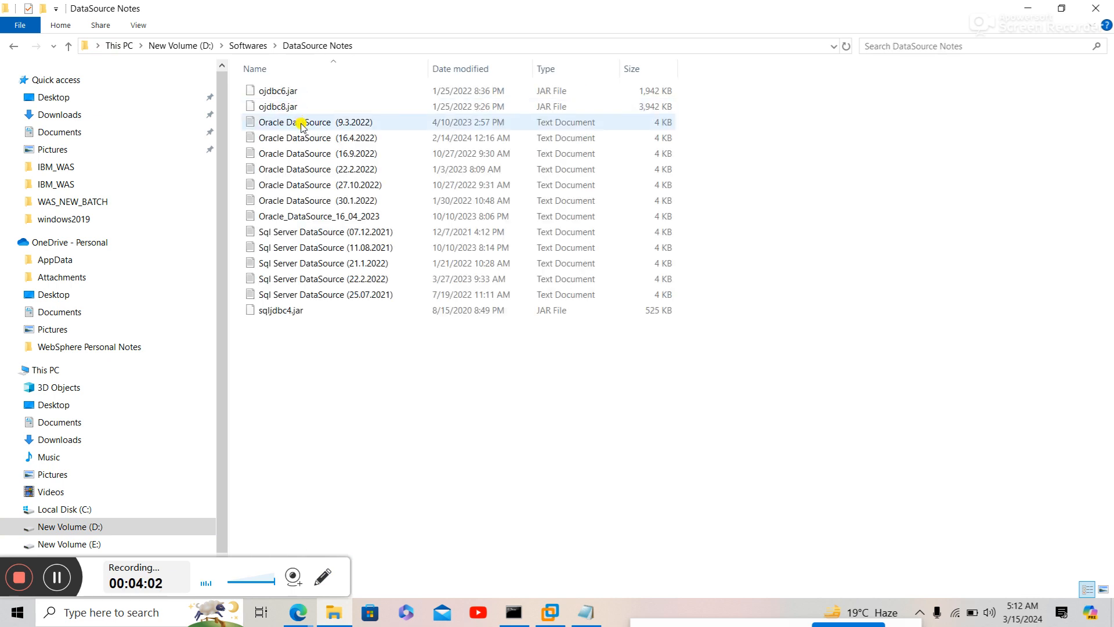
pyautogui.click(302, 123)
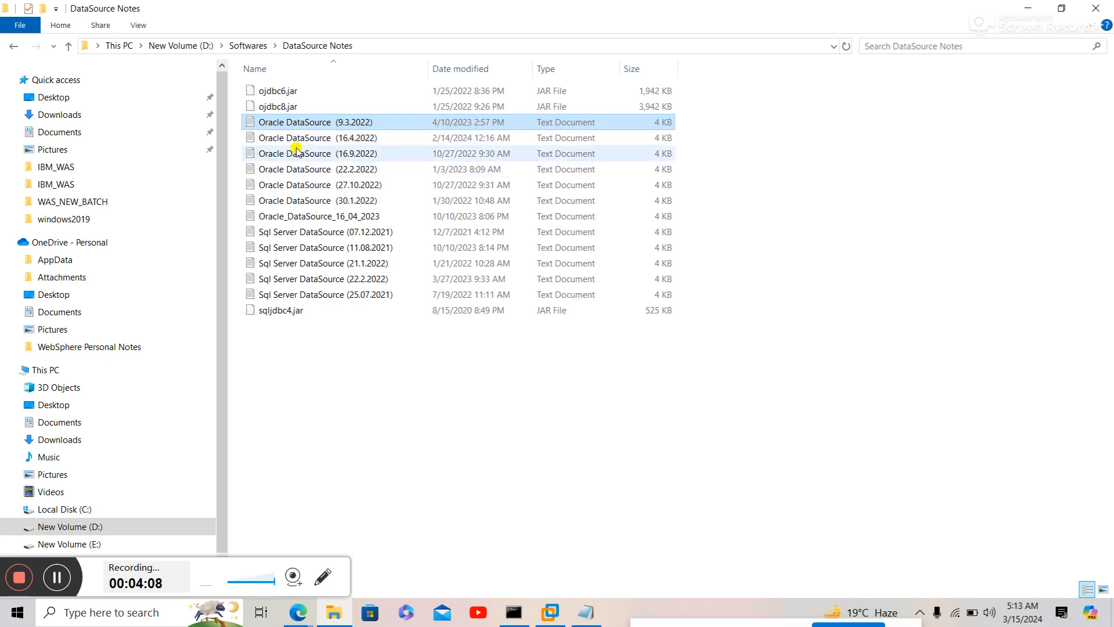
# - Open the Oracle_DataSource_16_04_2023 notes in a maximized, zoomed-in Notepad window
pyautogui.doubleClick(308, 217)
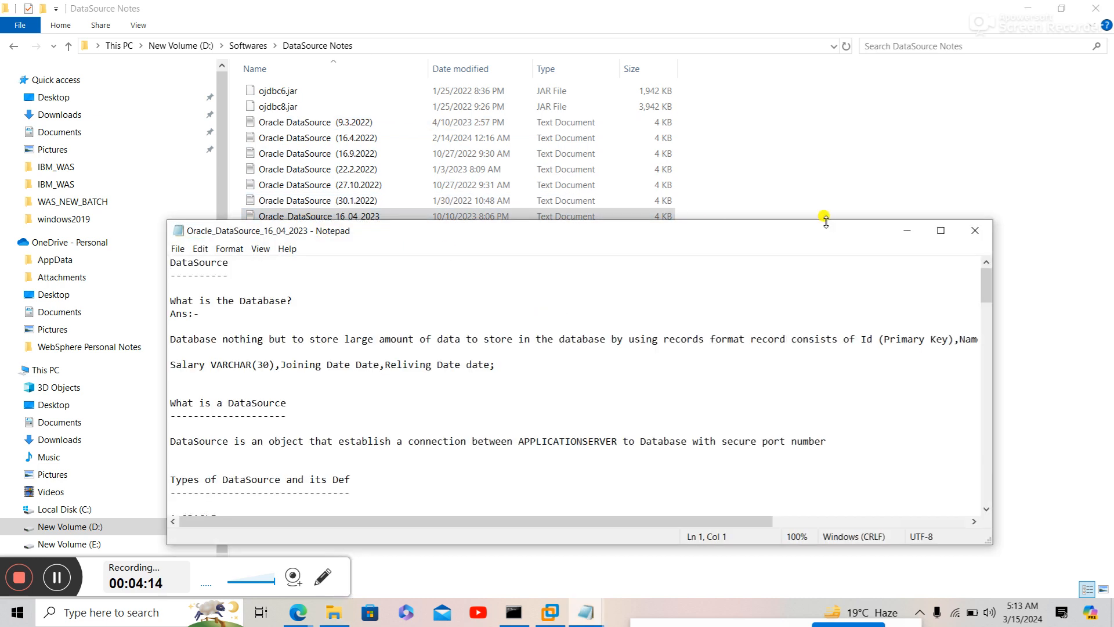
pyautogui.click(941, 230)
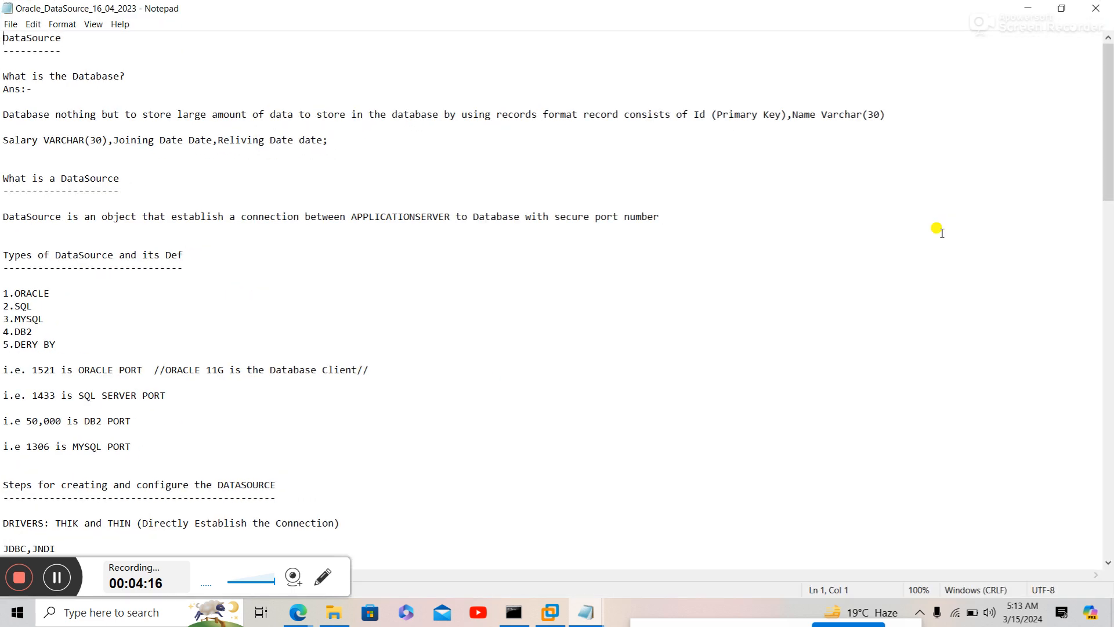
pyautogui.scroll(3, 938, 230)
pyautogui.scroll(1, 938, 230)
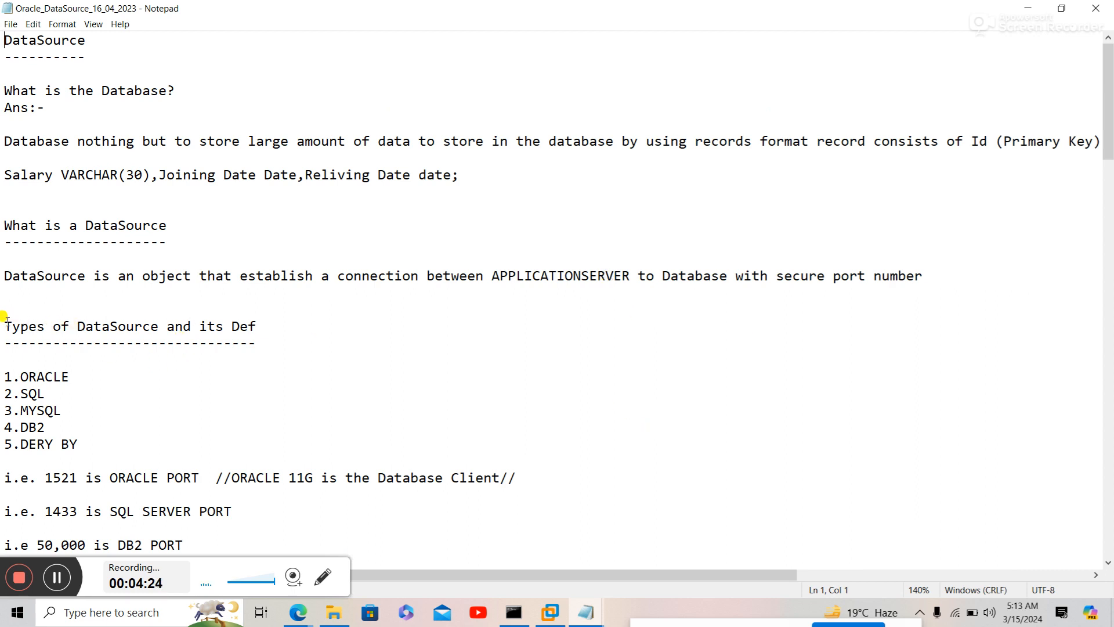
pyautogui.moveTo(2, 326); pyautogui.dragTo(144, 435)
pyautogui.click(155, 455)
pyautogui.click(108, 473)
pyautogui.press('Down')
pyautogui.press('Down')
pyautogui.press('Down')
pyautogui.press('Down')
pyautogui.press('Down')
pyautogui.press('Down')
pyautogui.press('Down')
pyautogui.press('Down')
pyautogui.press('Down')
pyautogui.press('Down')
pyautogui.press('Down')
pyautogui.press('Down')
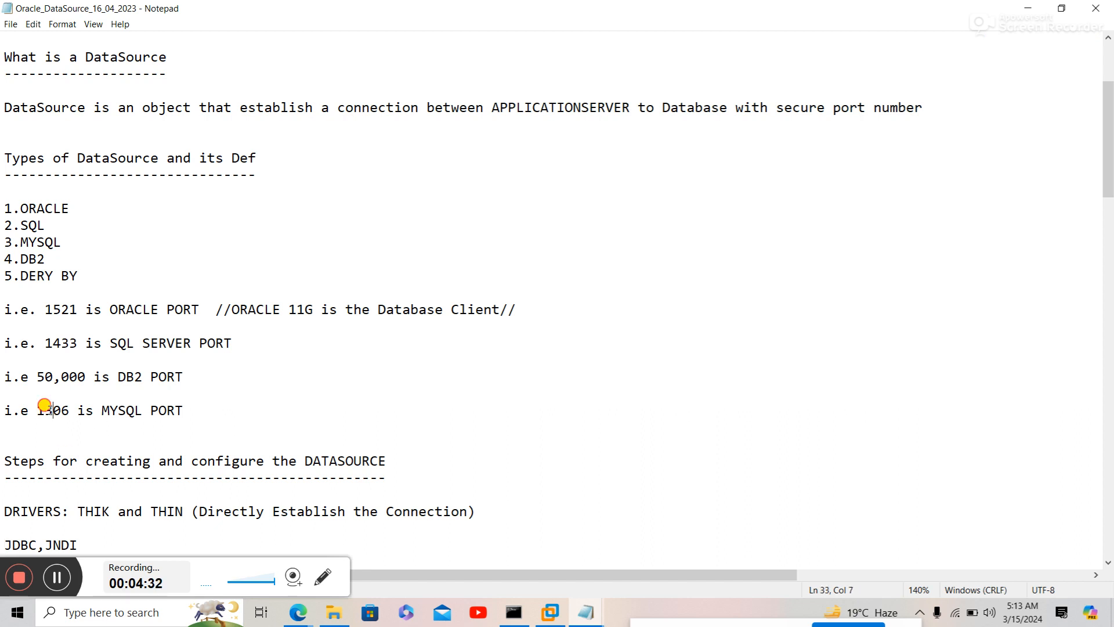
# - Change the MySQL port from 1306 to 3306, save, and review the configuration steps
pyautogui.click(43, 409)
pyautogui.press('BackSpace')
pyautogui.write('3')
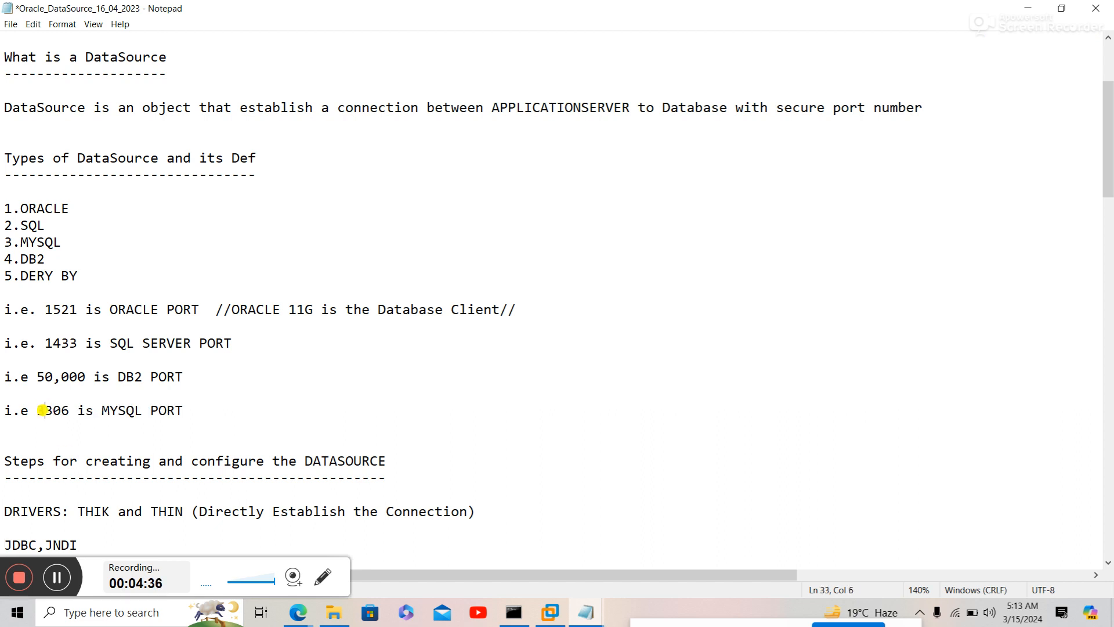
pyautogui.press('Down')
pyautogui.press('Down')
pyautogui.press('Down')
pyautogui.press('Down')
pyautogui.press('Down')
pyautogui.press('Down')
pyautogui.press('Down')
pyautogui.press('Down')
pyautogui.press('Down')
pyautogui.press('Down')
pyautogui.press('Down')
pyautogui.press('Down')
pyautogui.press('Down')
pyautogui.press('Down')
pyautogui.press('Down')
pyautogui.press('Down')
pyautogui.press('Down')
pyautogui.press('Down')
pyautogui.press('Down')
pyautogui.press('Down')
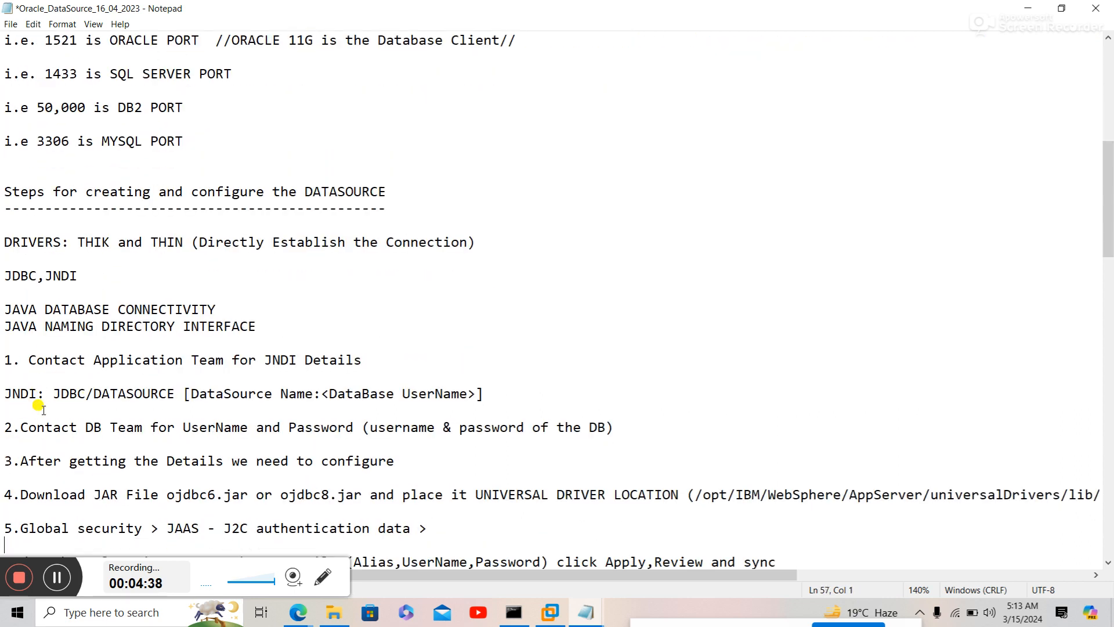
pyautogui.hotkey('ctrl', 's')
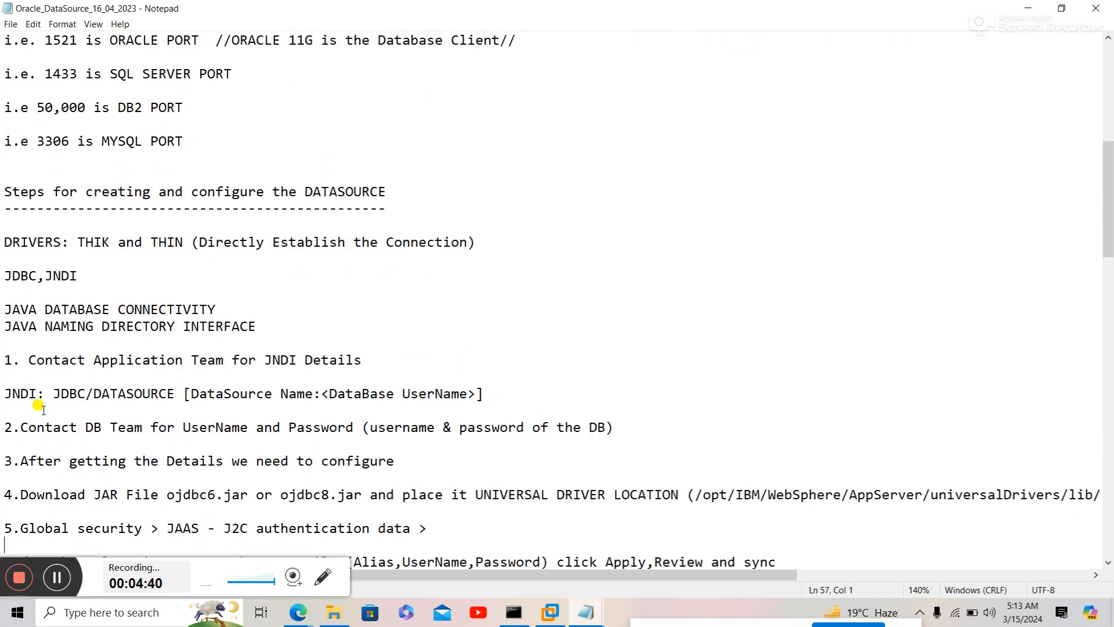
pyautogui.press('Down')
pyautogui.press('Down')
pyautogui.press('Down')
pyautogui.press('Down')
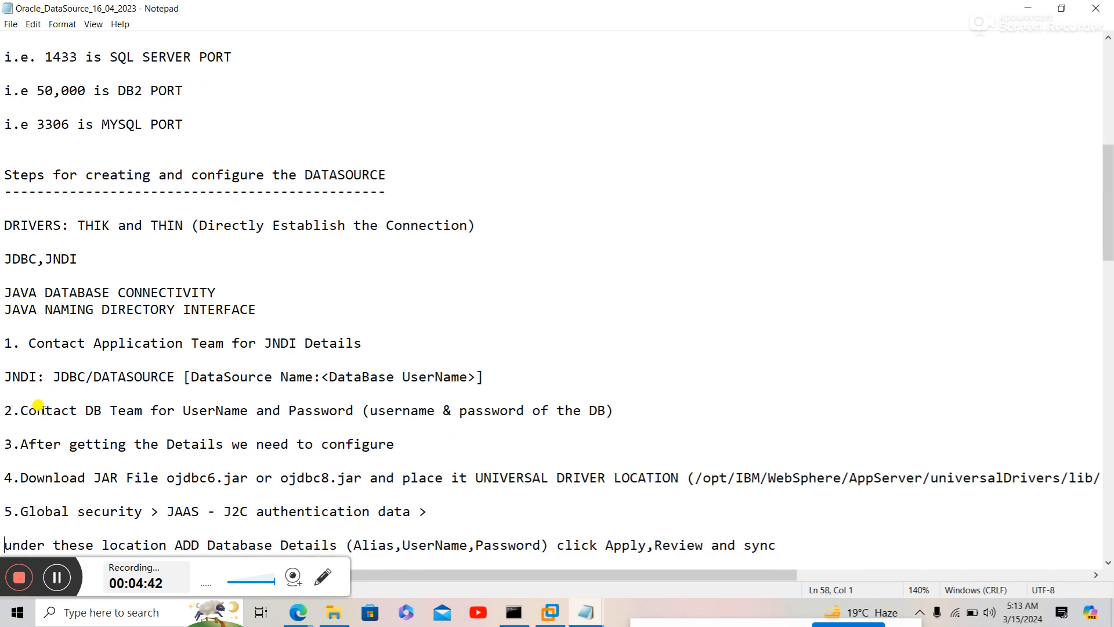
pyautogui.press('Down')
pyautogui.press('Down')
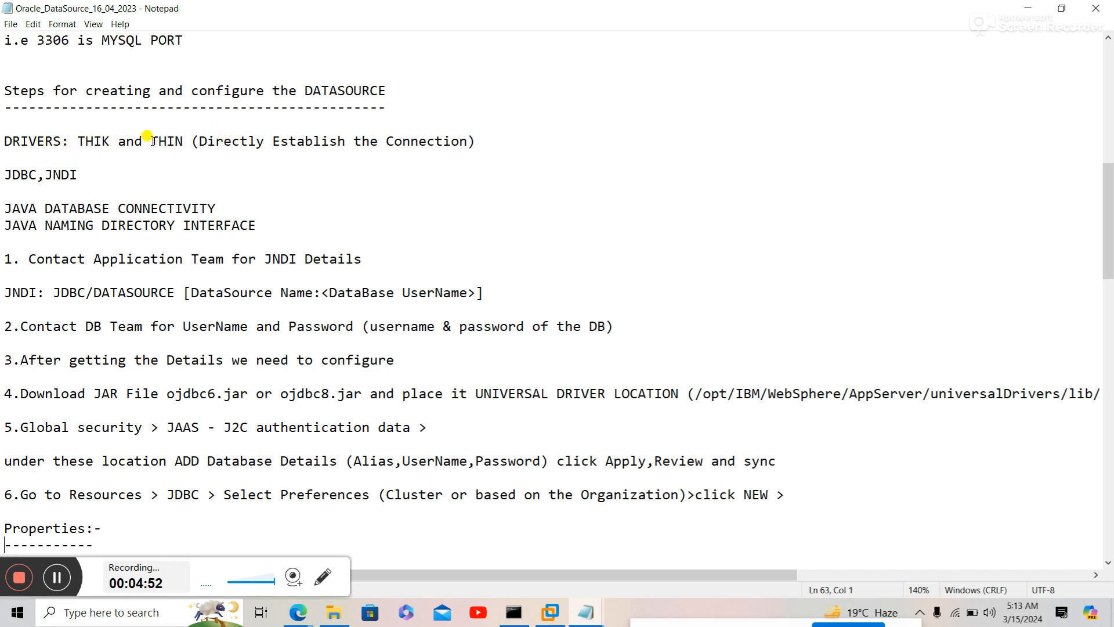
pyautogui.moveTo(150, 141); pyautogui.dragTo(533, 147)
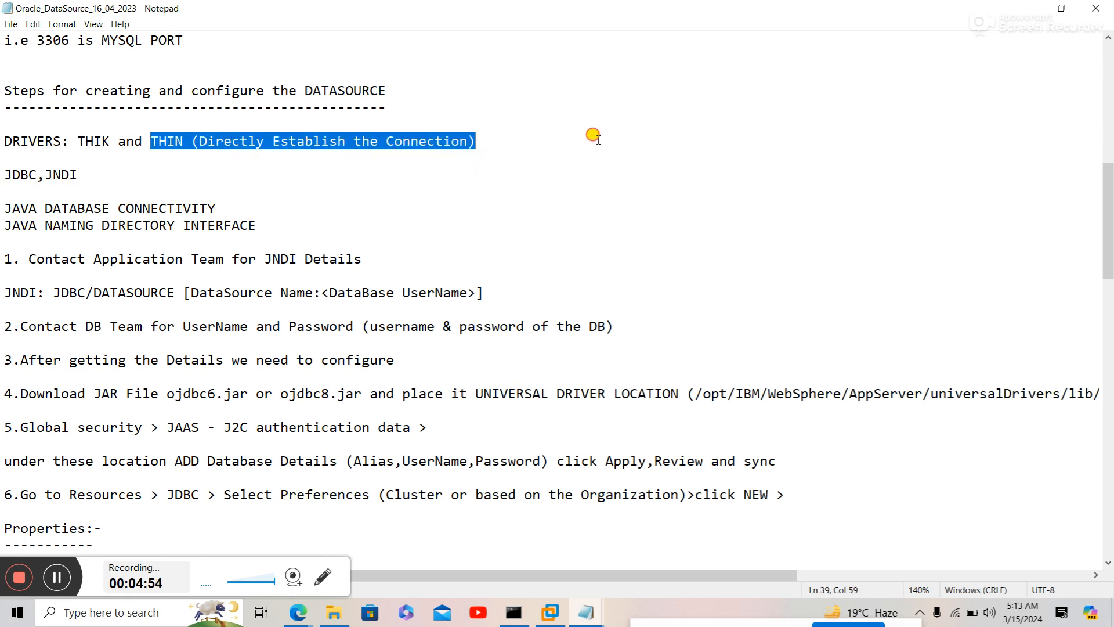
pyautogui.click(710, 137)
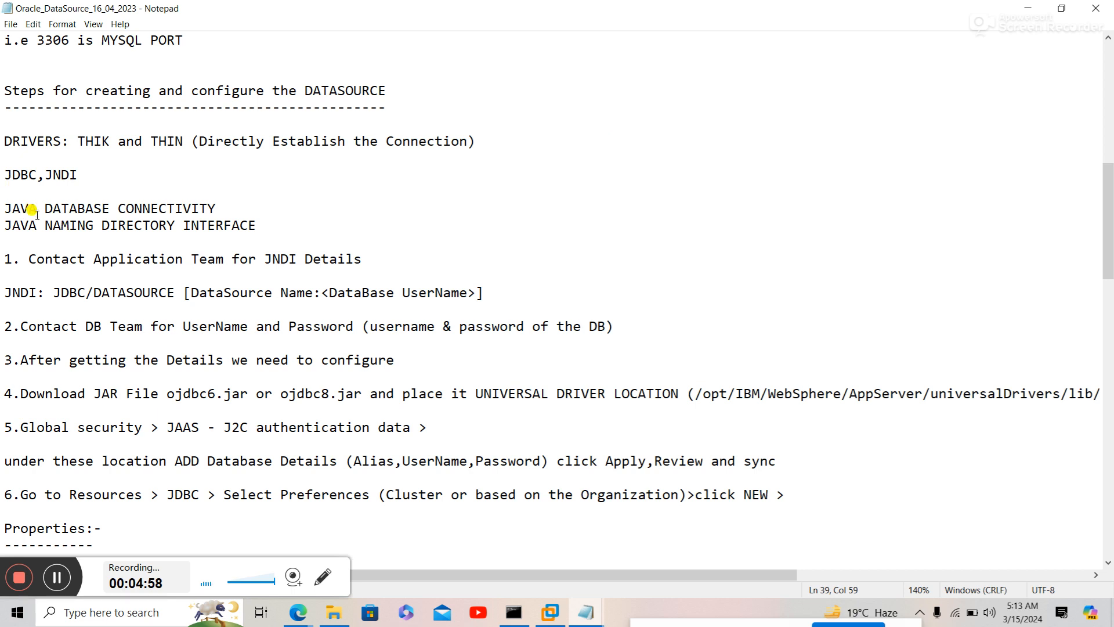
pyautogui.moveTo(2, 208); pyautogui.dragTo(232, 202)
pyautogui.click(237, 205)
pyautogui.moveTo(3, 222); pyautogui.dragTo(279, 219)
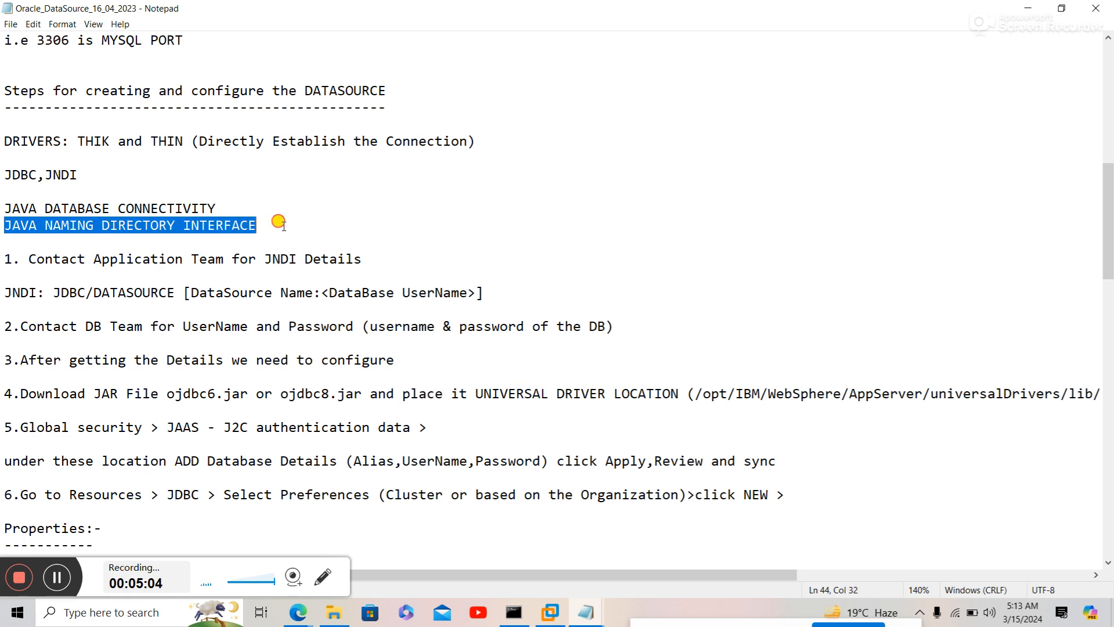
pyautogui.click(280, 220)
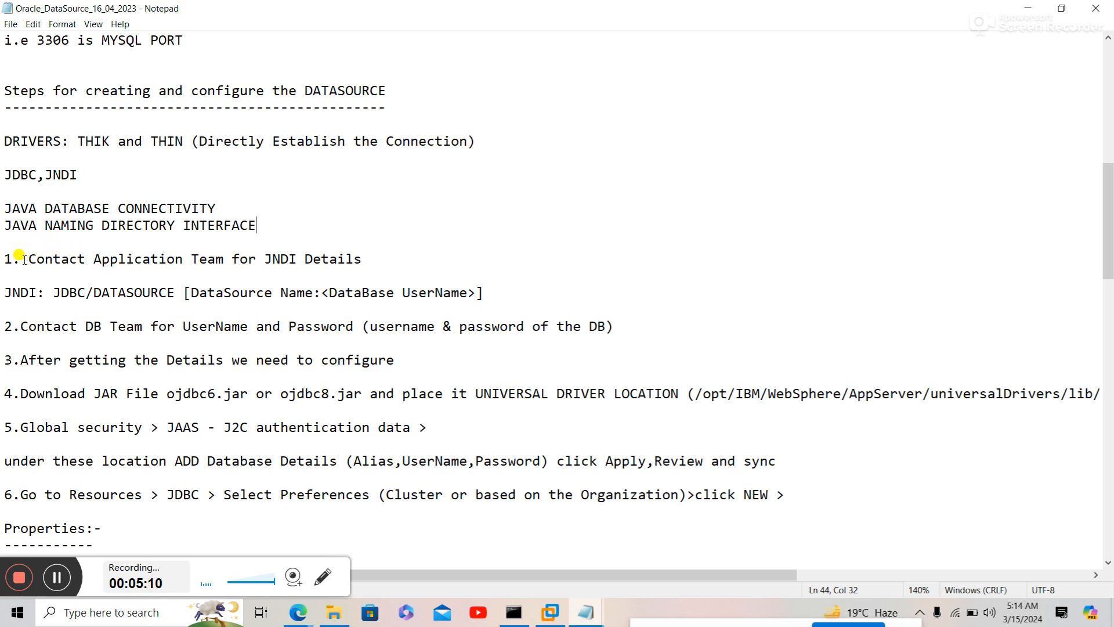
pyautogui.moveTo(4, 258); pyautogui.dragTo(363, 261)
pyautogui.click(363, 261)
pyautogui.moveTo(4, 294); pyautogui.dragTo(520, 284)
pyautogui.click(523, 285)
pyautogui.click(44, 326)
pyautogui.moveTo(44, 327); pyautogui.dragTo(487, 342)
pyautogui.click(486, 341)
pyautogui.moveTo(20, 395); pyautogui.dragTo(546, 404)
pyautogui.click(560, 396)
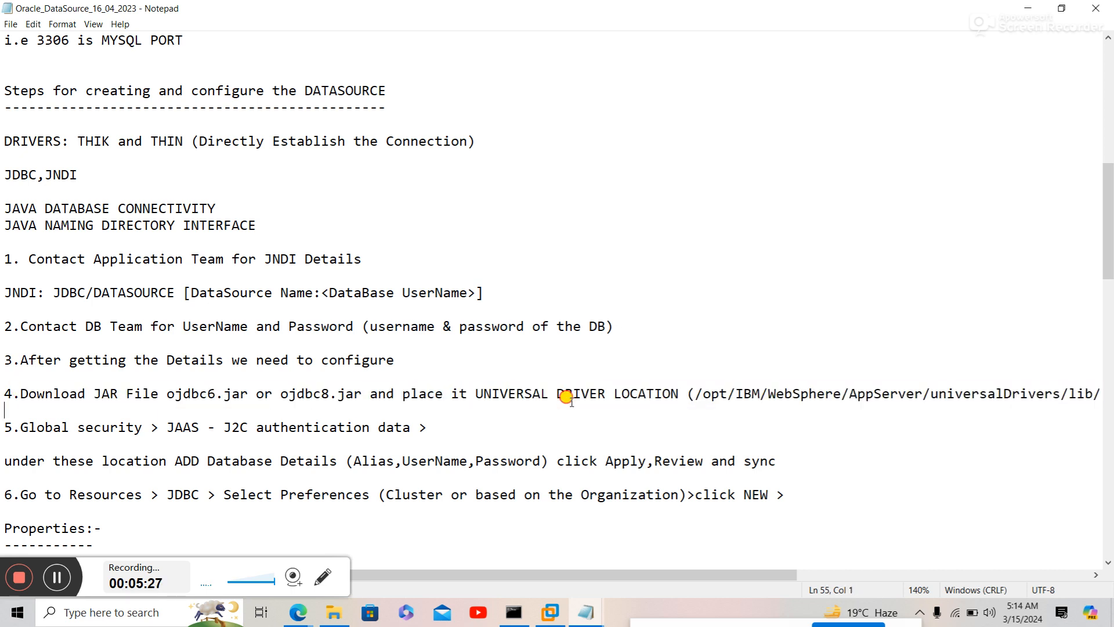
pyautogui.click(700, 395)
pyautogui.moveTo(699, 395); pyautogui.dragTo(983, 405)
pyautogui.click(1000, 405)
pyautogui.press('Down')
pyautogui.press('Down')
pyautogui.press('Down')
pyautogui.press('Down')
pyautogui.press('Down')
pyautogui.press('Down')
pyautogui.press('Down')
pyautogui.press('Down')
pyautogui.press('Down')
pyautogui.press('Down')
pyautogui.press('Down')
pyautogui.press('Down')
pyautogui.press('Down')
pyautogui.press('Down')
pyautogui.press('Down')
pyautogui.press('Down')
pyautogui.press('Down')
pyautogui.press('Down')
pyautogui.press('Down')
pyautogui.press('Down')
pyautogui.press('Down')
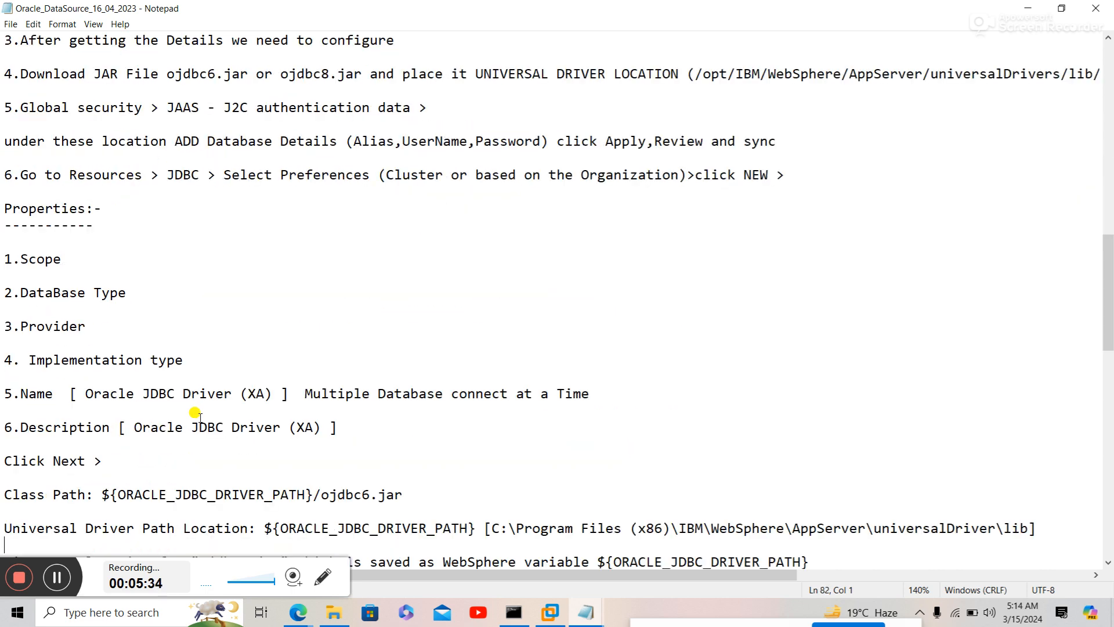
pyautogui.press('Down')
pyautogui.press('Down')
pyautogui.press('Down')
pyautogui.press('Down')
pyautogui.press('Down')
pyautogui.press('Down')
pyautogui.press('Down')
pyautogui.press('Down')
pyautogui.press('Down')
pyautogui.press('Down')
pyautogui.press('Down')
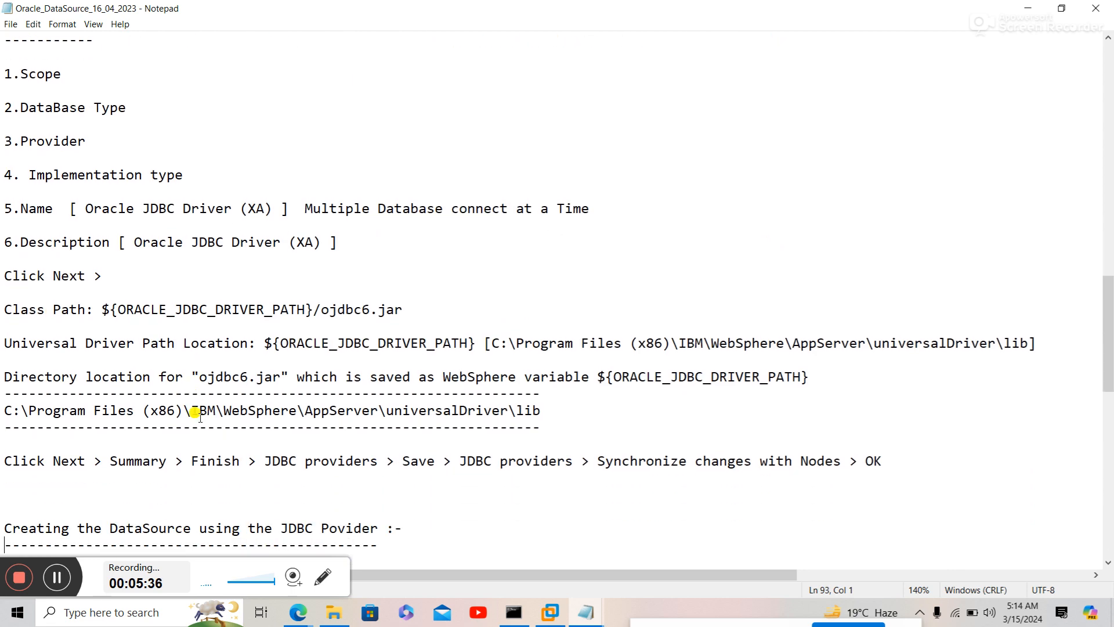
pyautogui.press('Down')
pyautogui.press('Down')
pyautogui.press('Down')
pyautogui.press('Down')
pyautogui.press('Down')
pyautogui.press('Down')
pyautogui.press('Down')
pyautogui.press('Down')
pyautogui.press('Down')
pyautogui.press('Down')
pyautogui.press('Down')
pyautogui.press('Down')
pyautogui.press('Down')
pyautogui.press('Down')
pyautogui.press('Down')
pyautogui.press('Down')
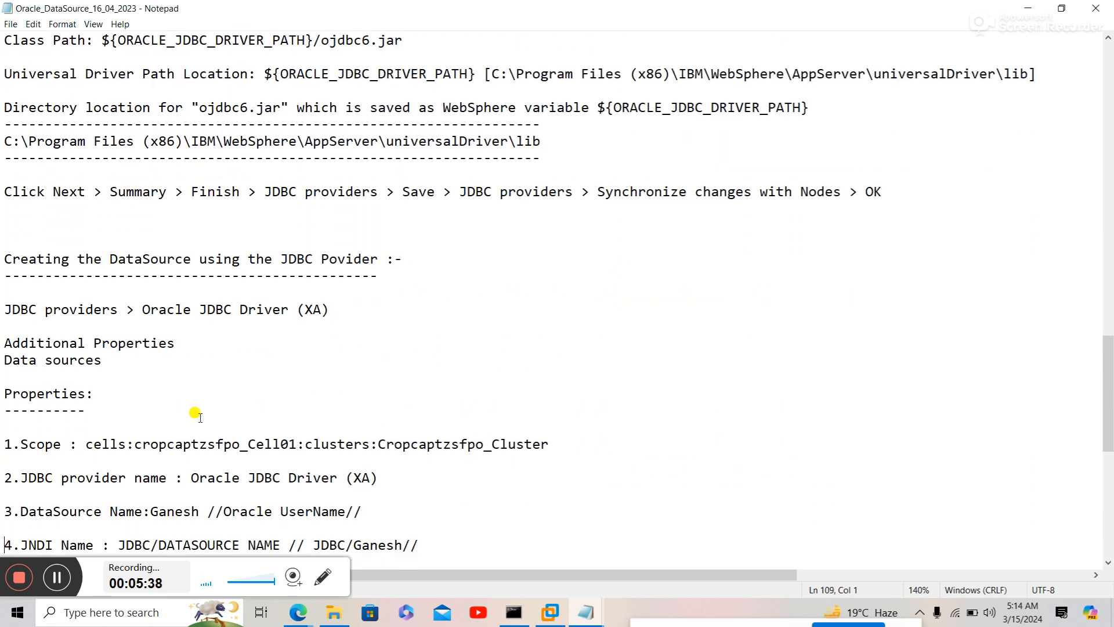
pyautogui.press('Down')
pyautogui.press('Down')
pyautogui.press('Down')
pyautogui.press('Down')
pyautogui.press('Down')
pyautogui.press('Down')
pyautogui.press('Down')
pyautogui.press('Down')
pyautogui.press('Down')
pyautogui.press('Down')
pyautogui.press('Down')
pyautogui.press('Down')
pyautogui.press('Down')
pyautogui.press('Down')
pyautogui.press('Down')
pyautogui.press('Down')
pyautogui.press('Down')
pyautogui.press('Down')
pyautogui.press('Down')
pyautogui.press('Down')
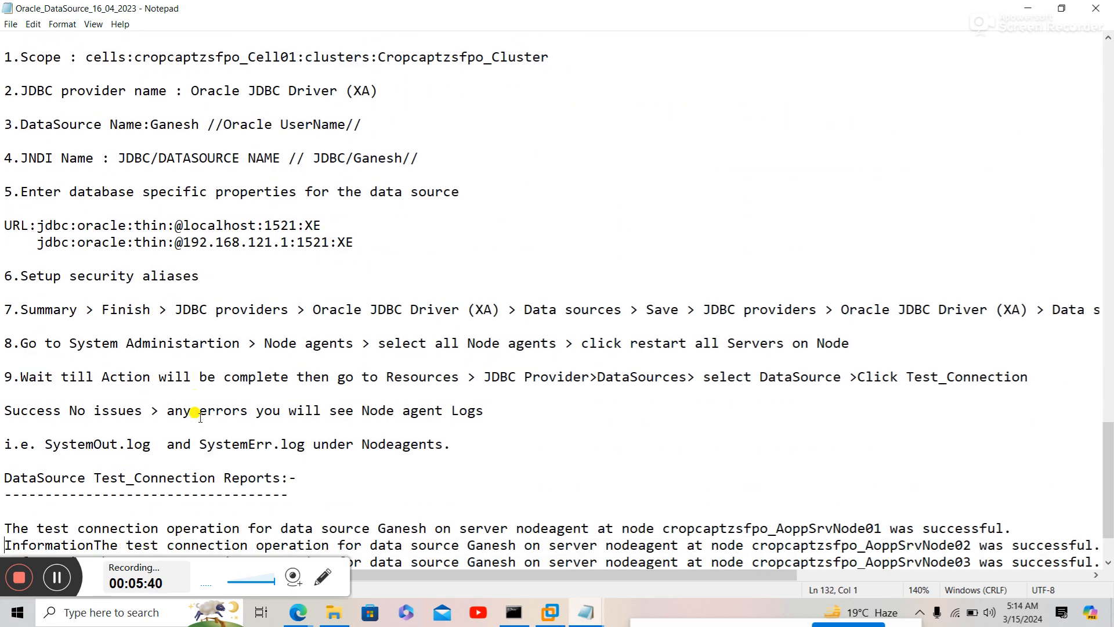
pyautogui.press('Down')
pyautogui.press('Down')
pyautogui.press('Down')
pyautogui.press('Down')
pyautogui.press('Down')
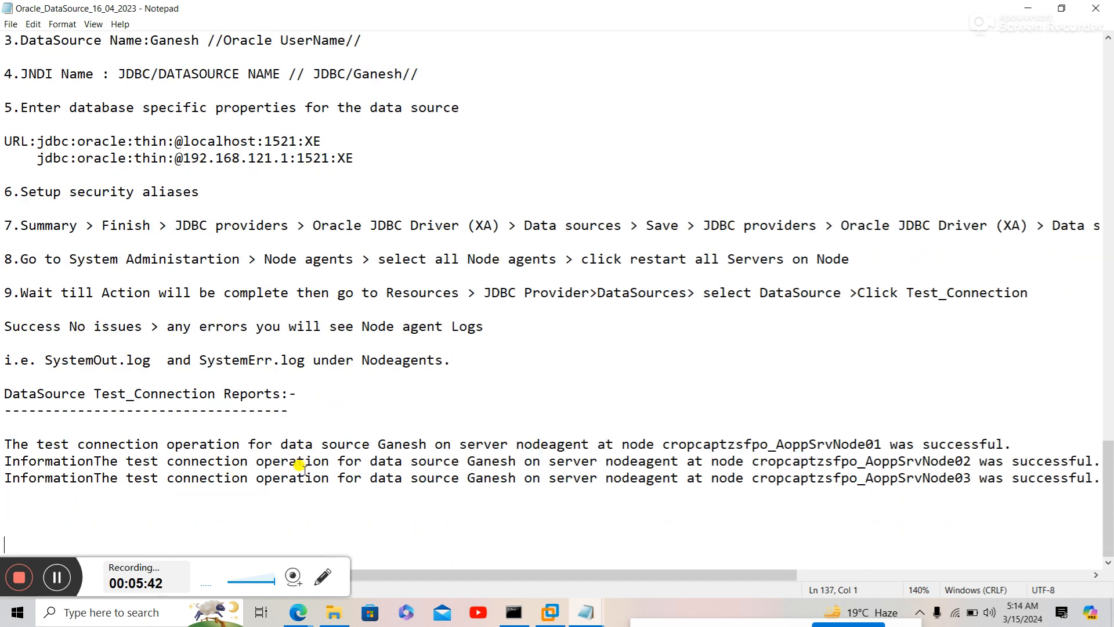
pyautogui.click(298, 611)
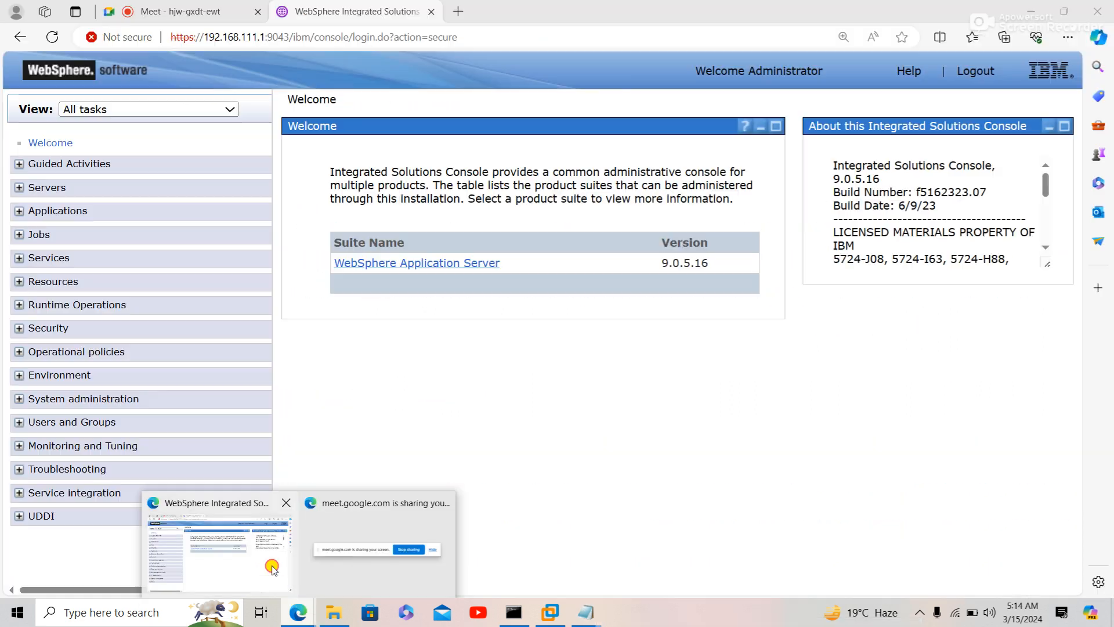
# - Select all six WebSphere application servers, including the Test_Cl members, and start them
pyautogui.click(273, 567)
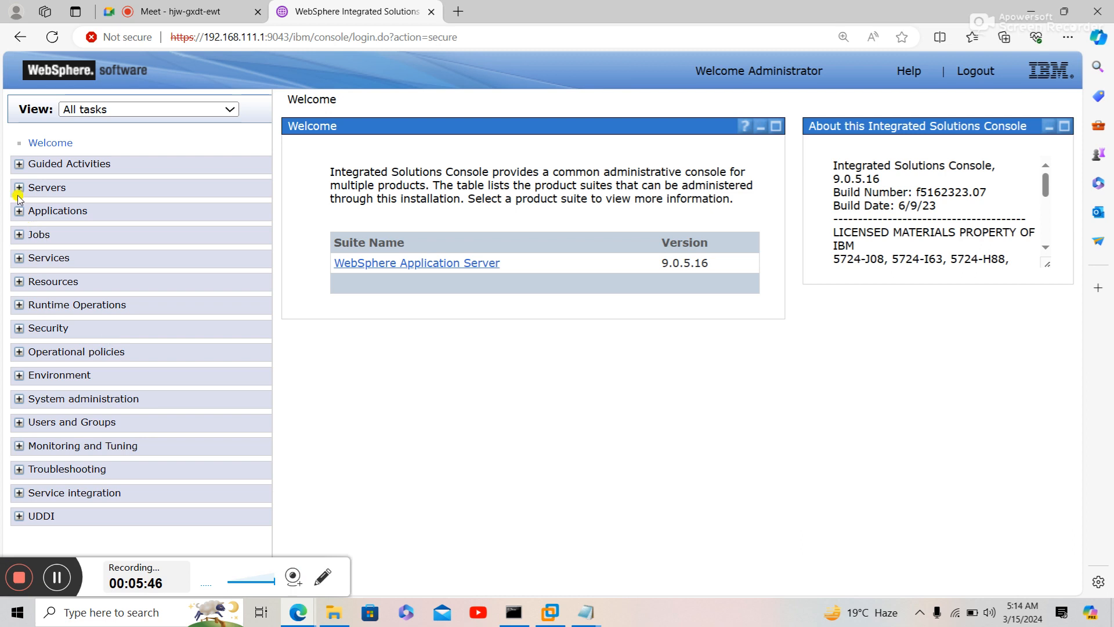
pyautogui.click(39, 189)
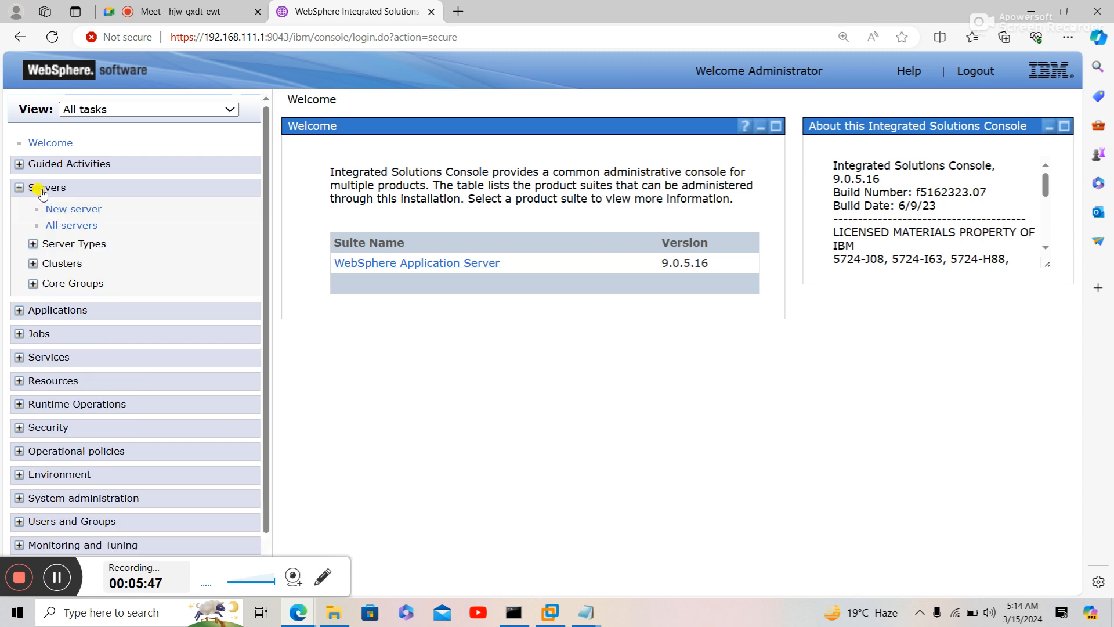
pyautogui.click(67, 244)
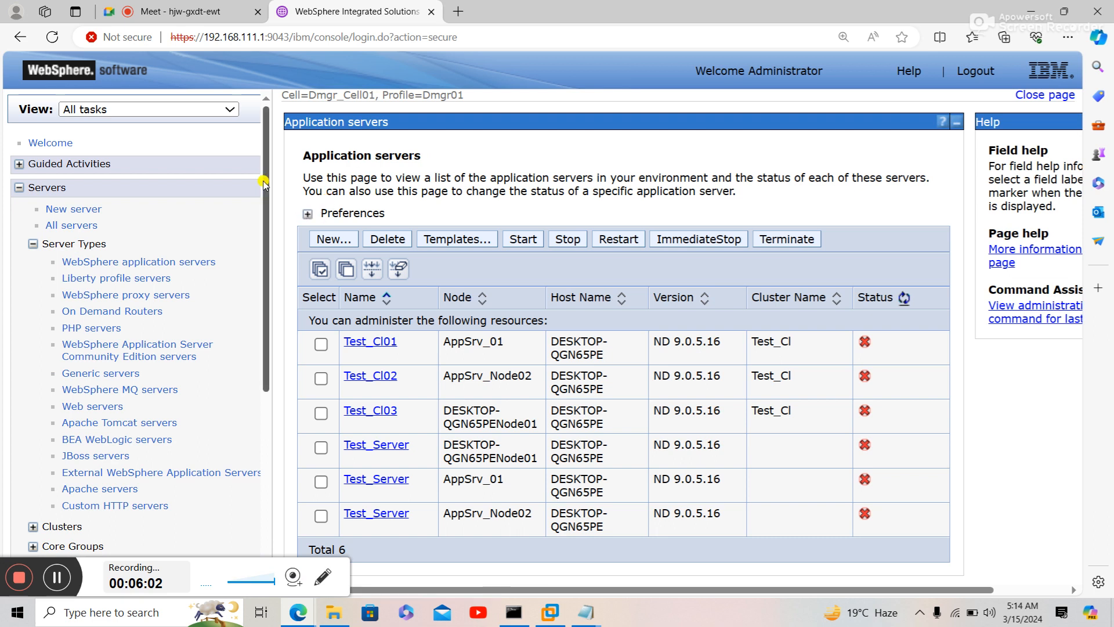
pyautogui.click(320, 268)
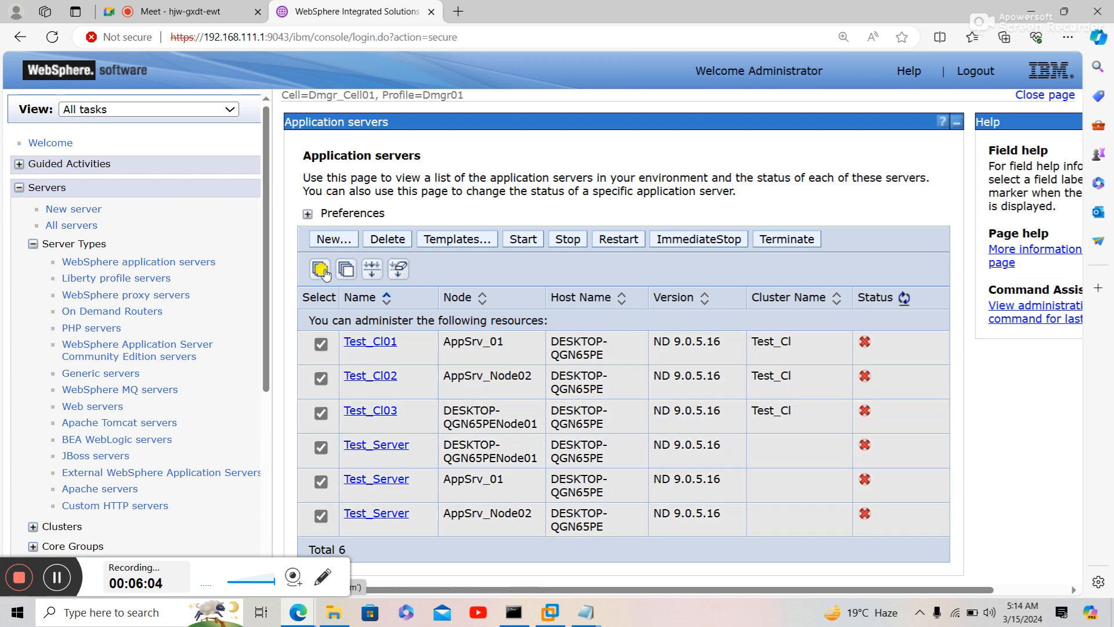
pyautogui.click(517, 242)
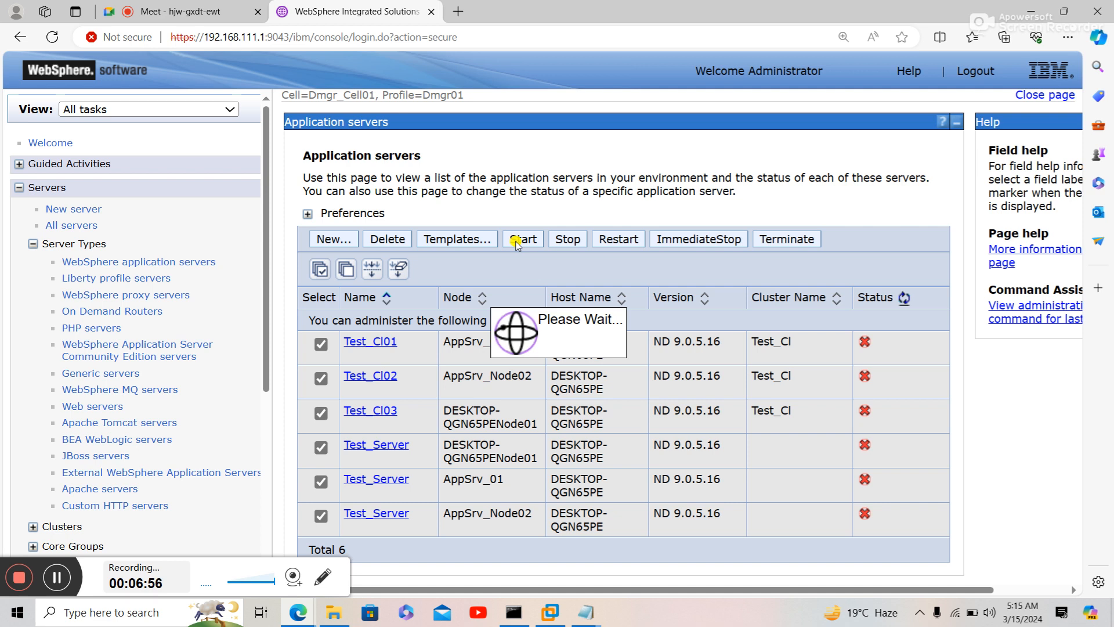
# - Reopen the WebSphere console address in a new Edge tab
pyautogui.click(469, 39)
pyautogui.hotkey('ctrl', 'c')
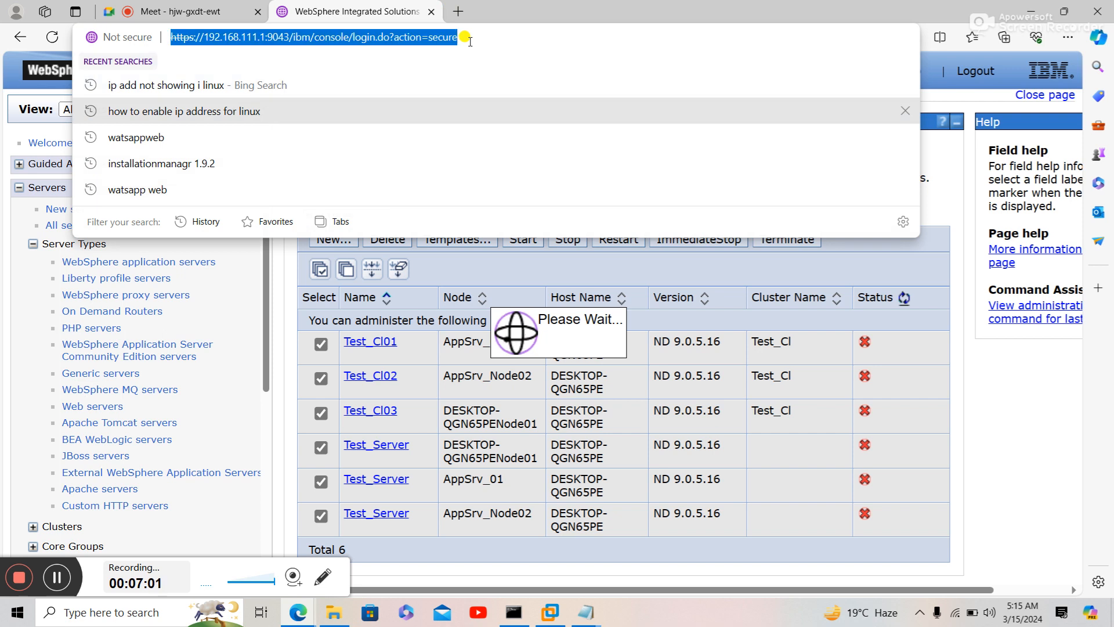
pyautogui.click(461, 10)
pyautogui.hotkey('ctrl', 'v')
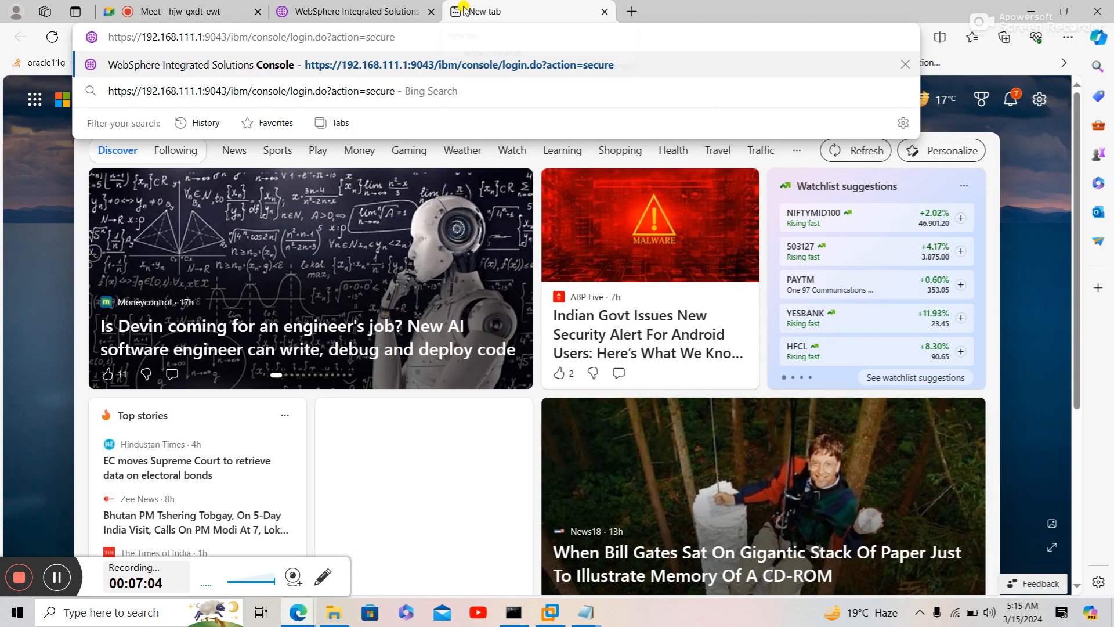
pyautogui.press('Return')
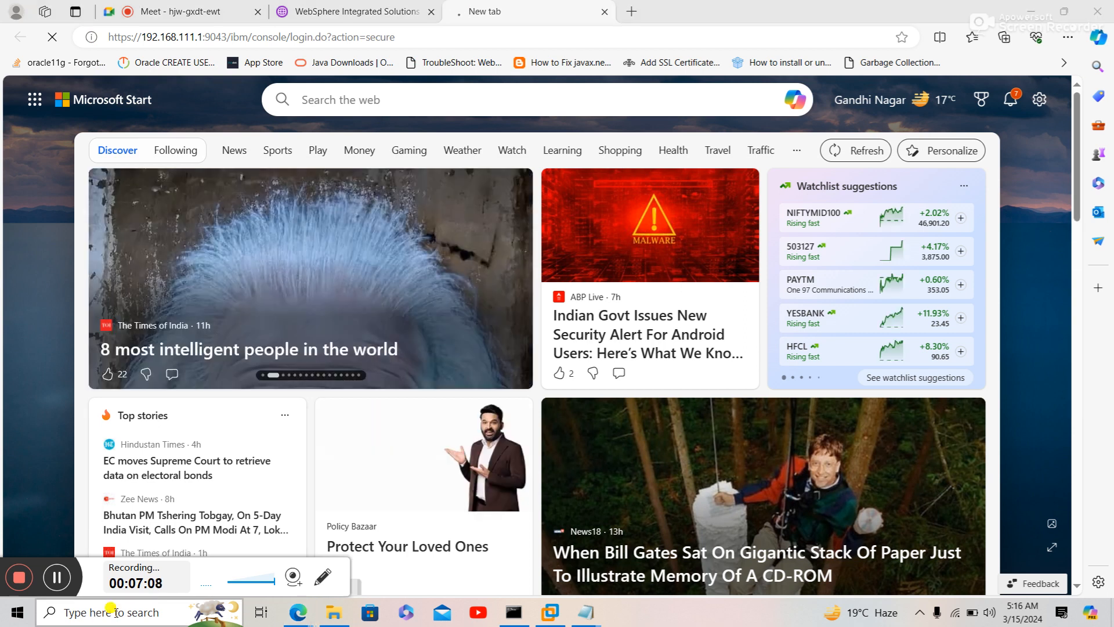
# - Expand the Oracle Database 11g Express Edition folder in the Start menu app list
pyautogui.click(116, 612)
pyautogui.write('OR')
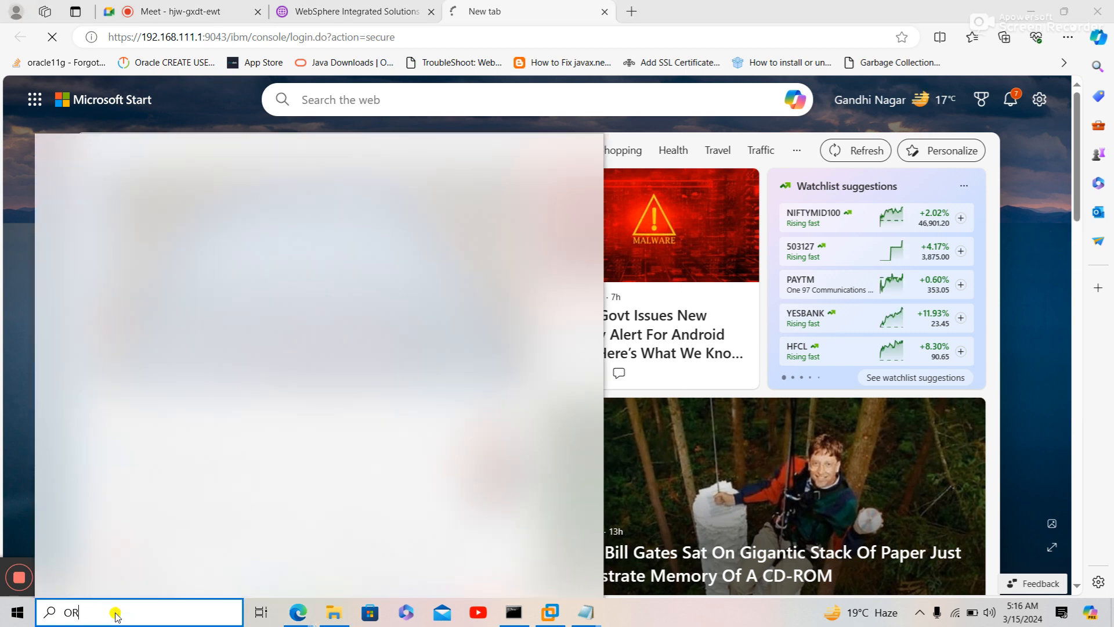
pyautogui.write('AC')
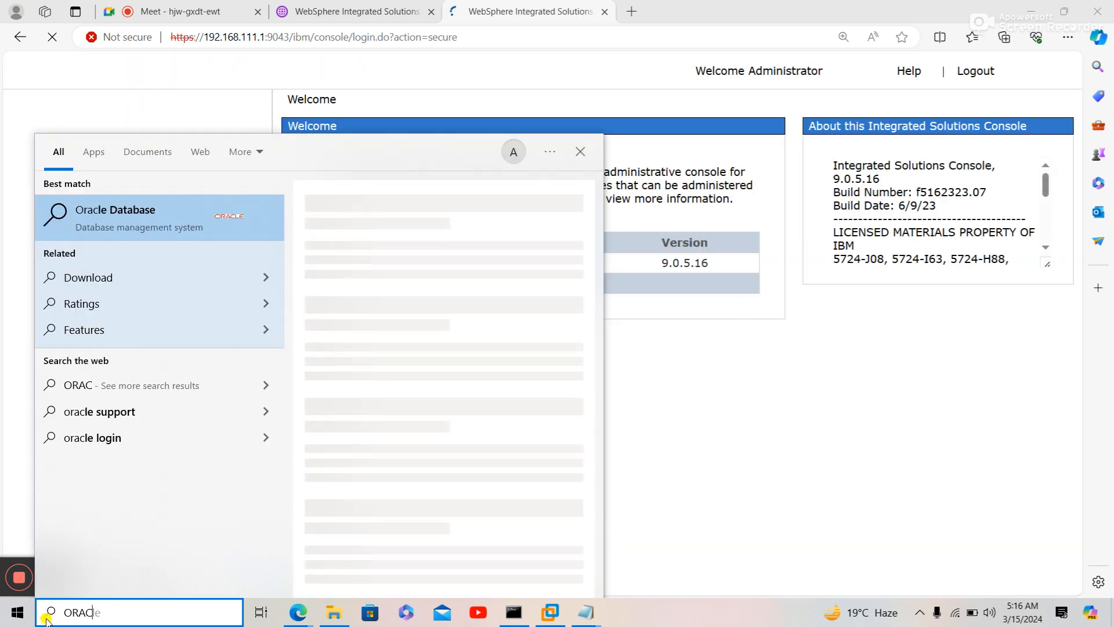
pyautogui.click(11, 613)
pyautogui.click(12, 613)
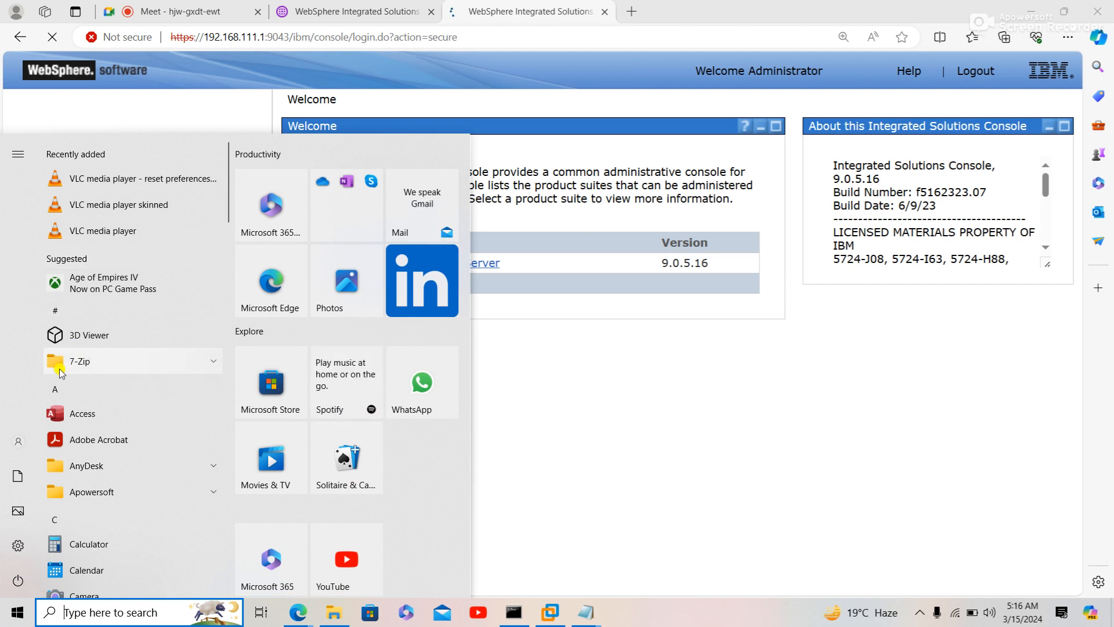
pyautogui.click(60, 393)
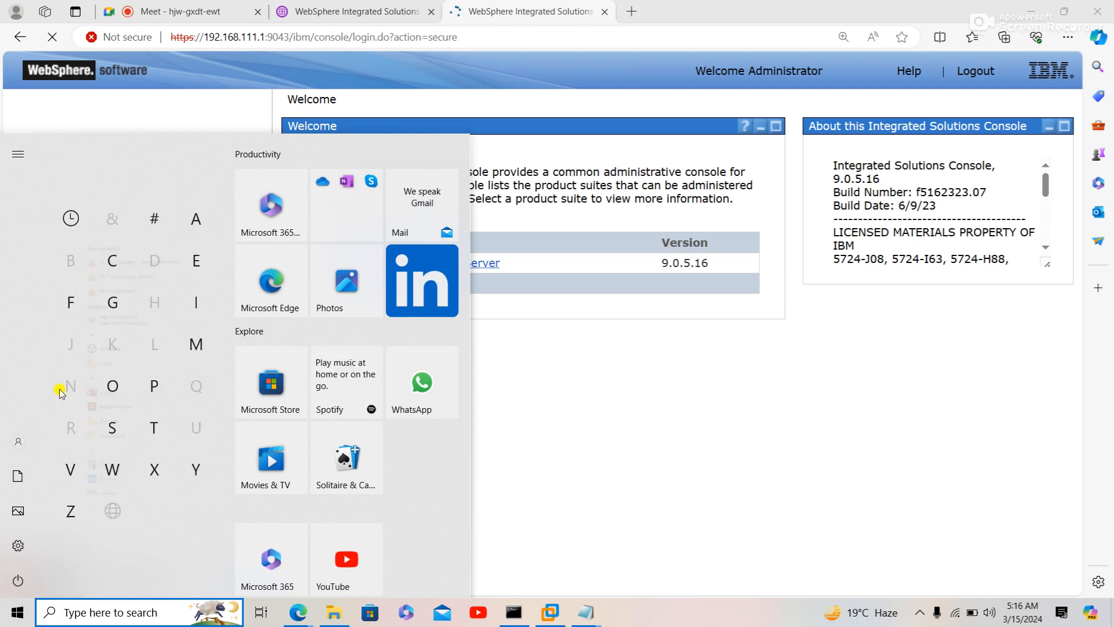
pyautogui.click(118, 388)
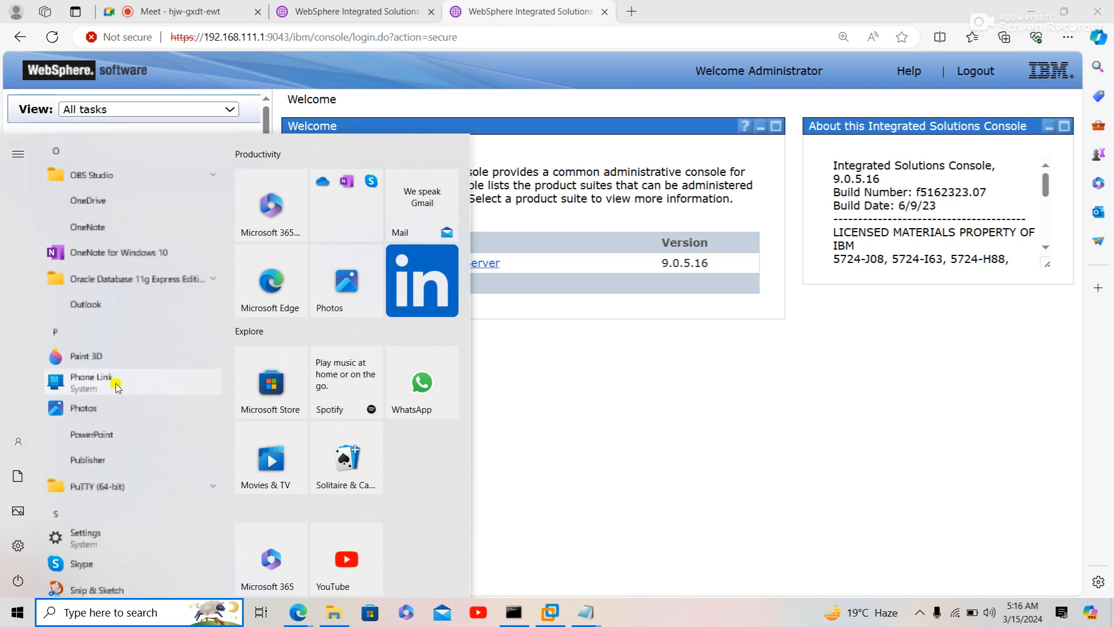
pyautogui.click(219, 280)
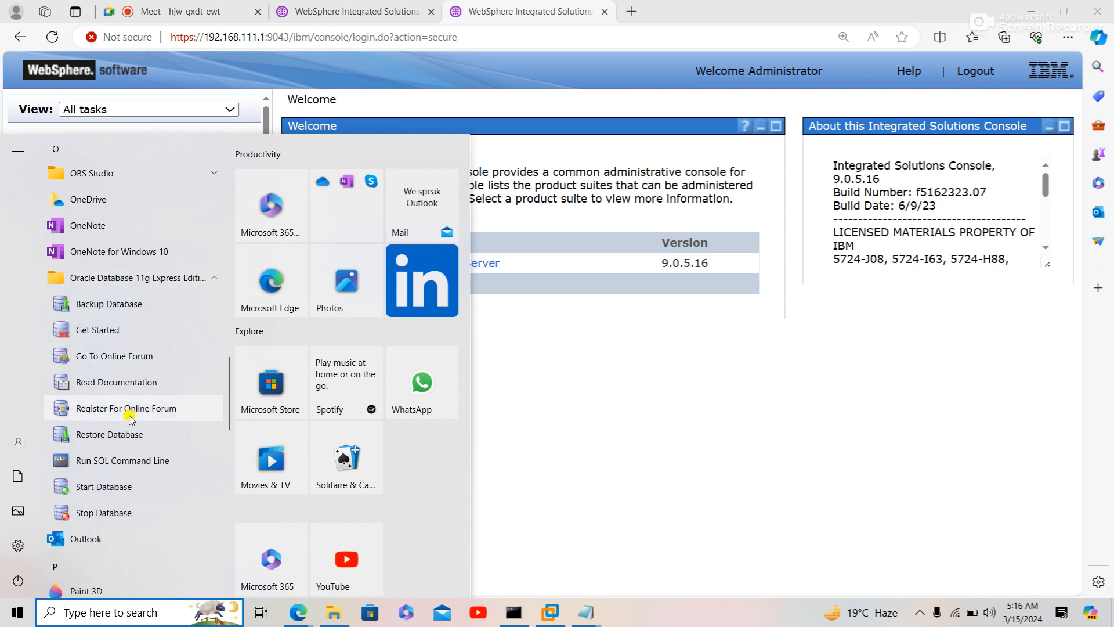
# - In SQL*Plus, connect as the database user, replacing the expired password with a new one
pyautogui.click(122, 466)
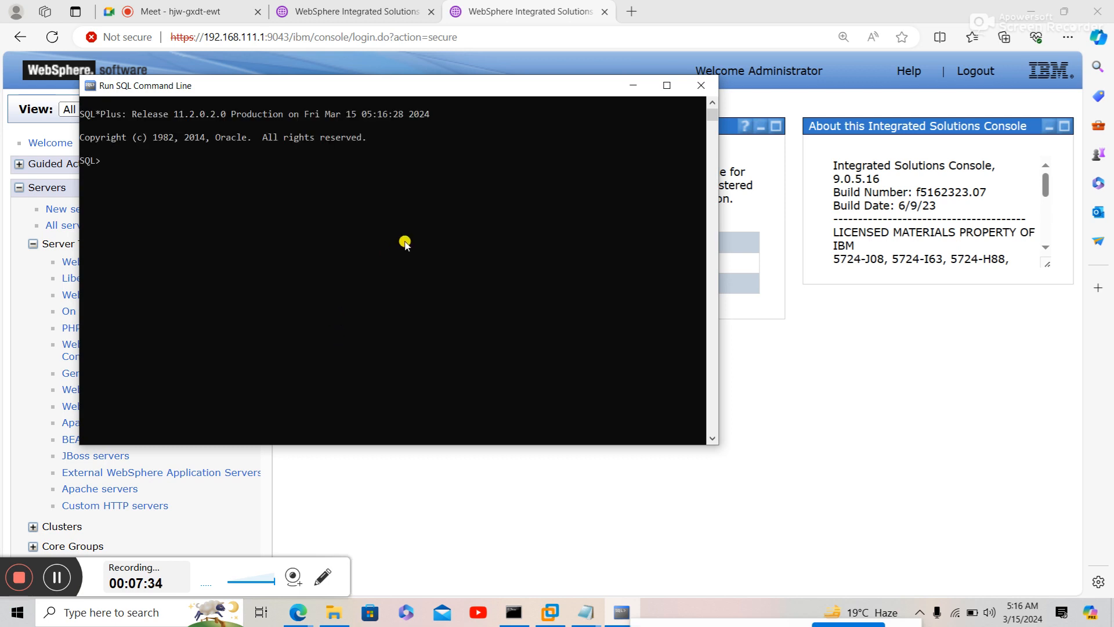
pyautogui.keyDown('ctrl'); pyautogui.scroll(2, 415, 239); pyautogui.keyUp('ctrl')
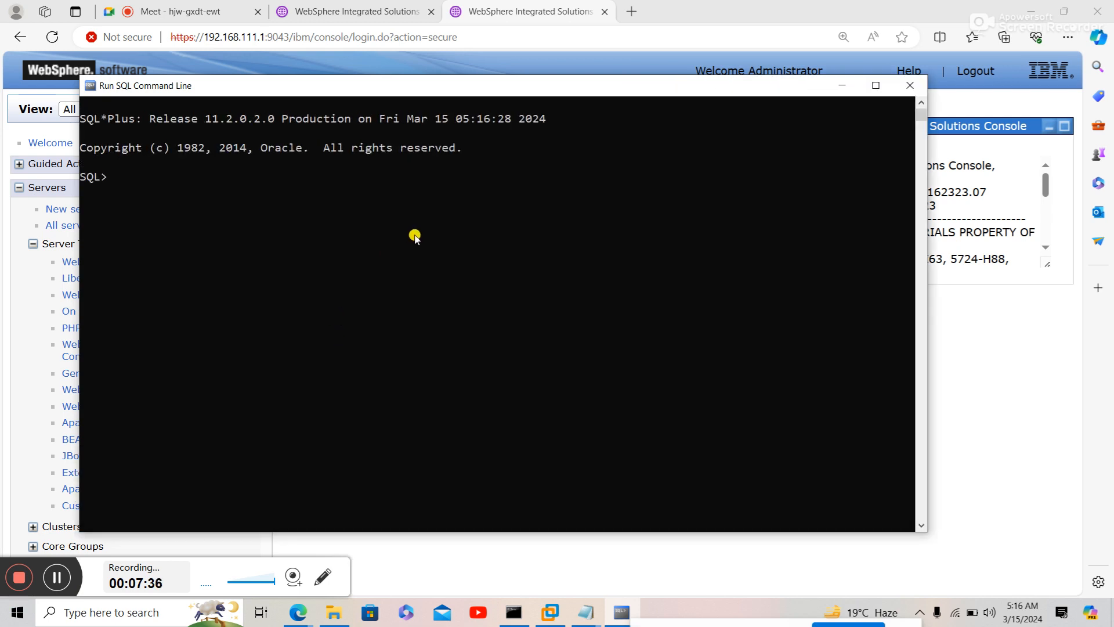
pyautogui.write('conncet Ganesh')
pyautogui.press('Return')
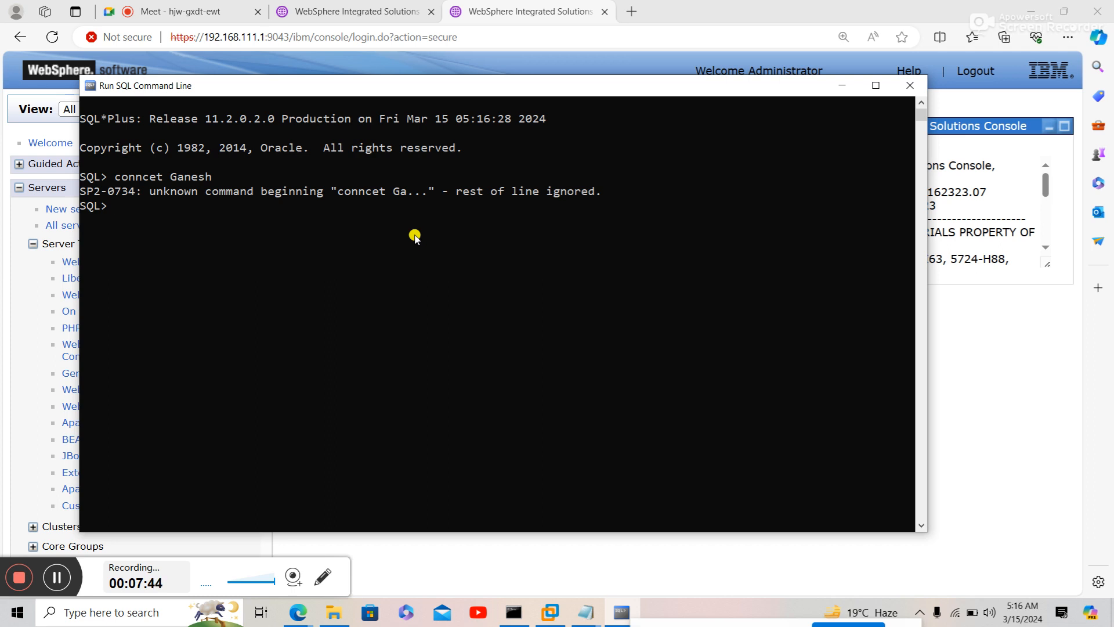
pyautogui.write('connect ganesh')
pyautogui.press('Return')
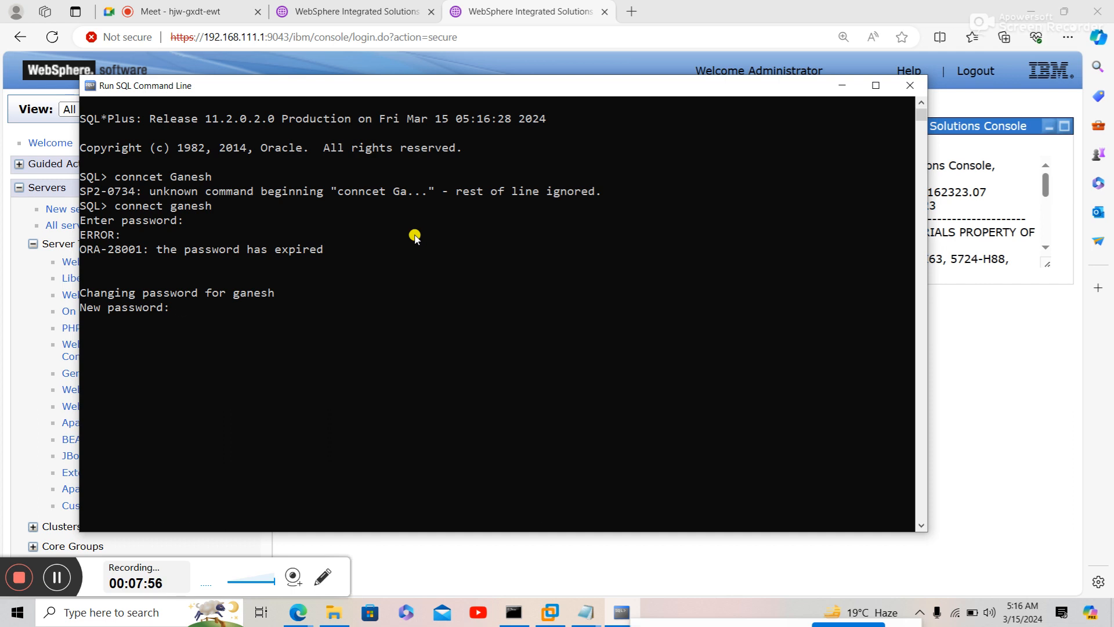
pyautogui.press('Return')
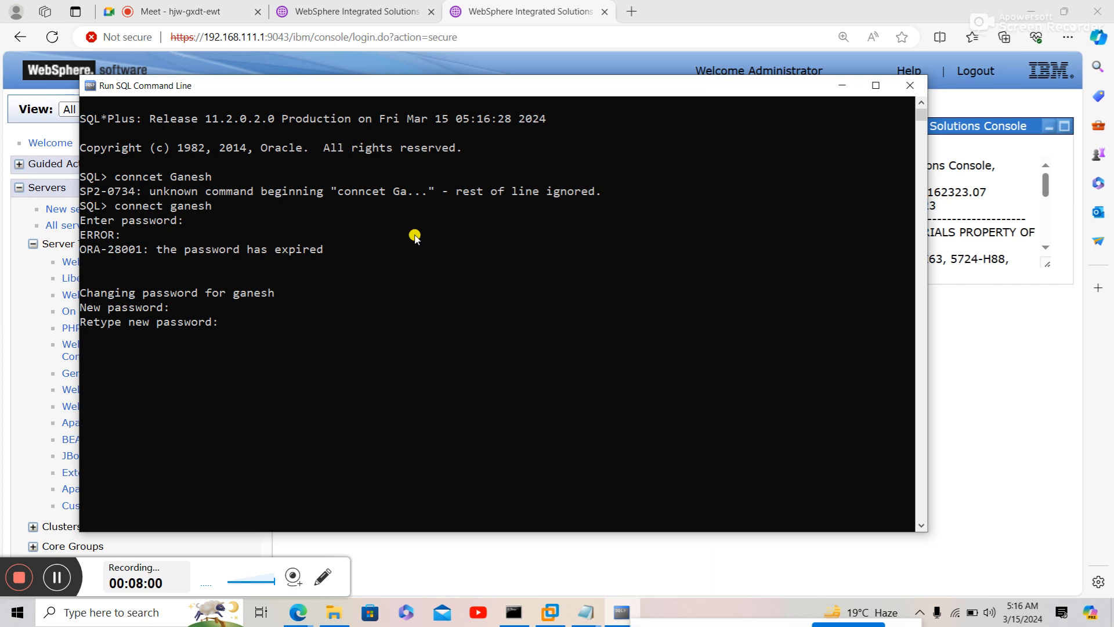
pyautogui.press('Return')
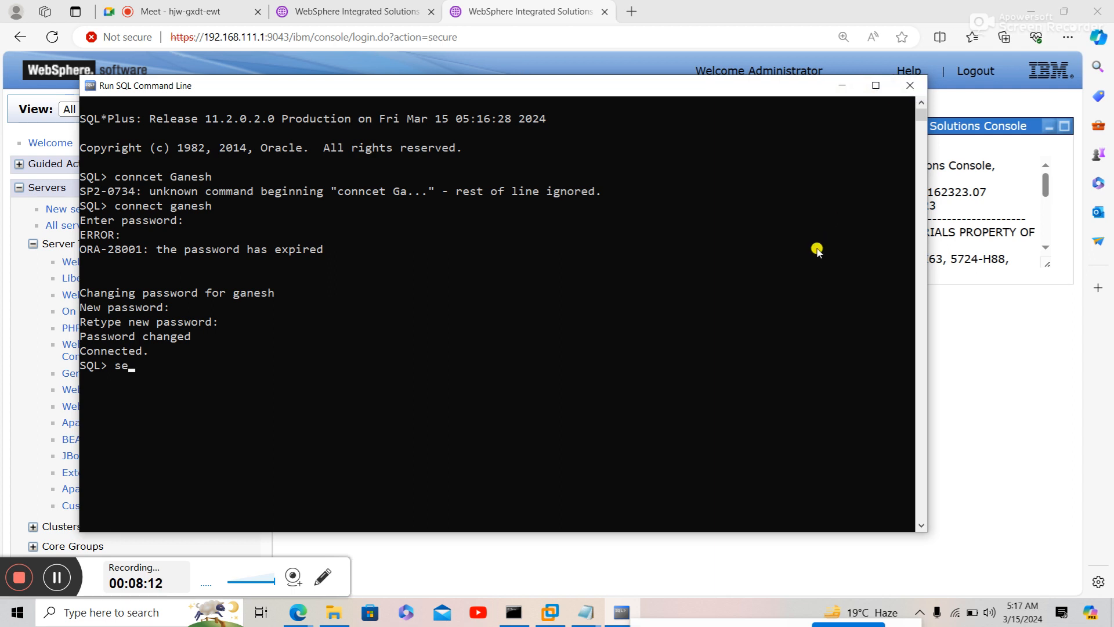
# - Query the employee table and a second table; both return ORA-00942 table does not exist
pyautogui.write('lect * from employee;')
pyautogui.press('Return')
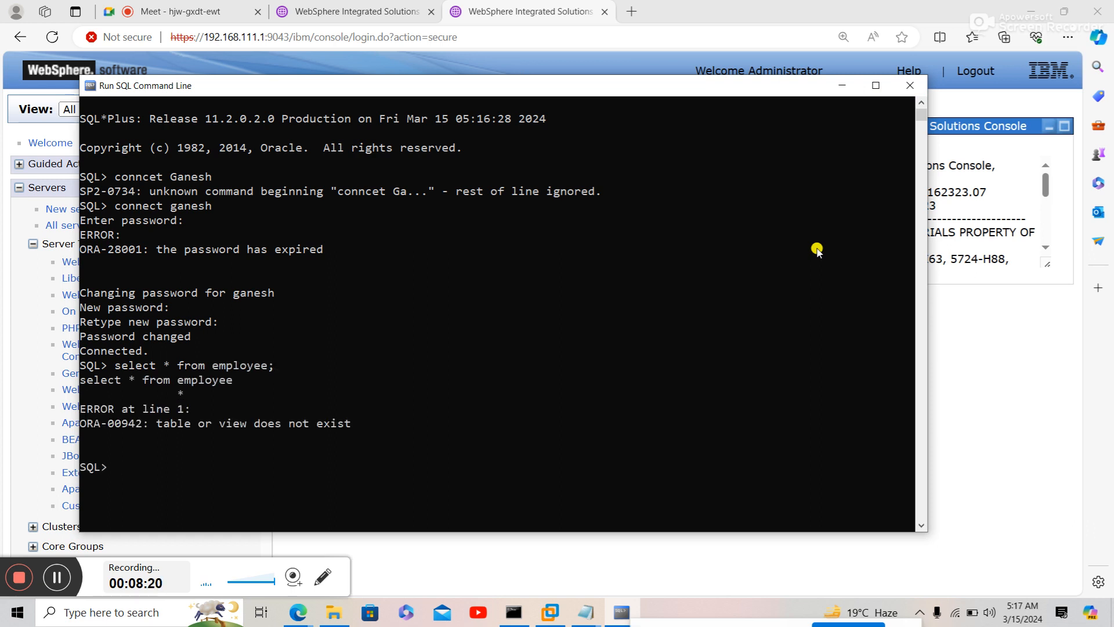
pyautogui.press('Up')
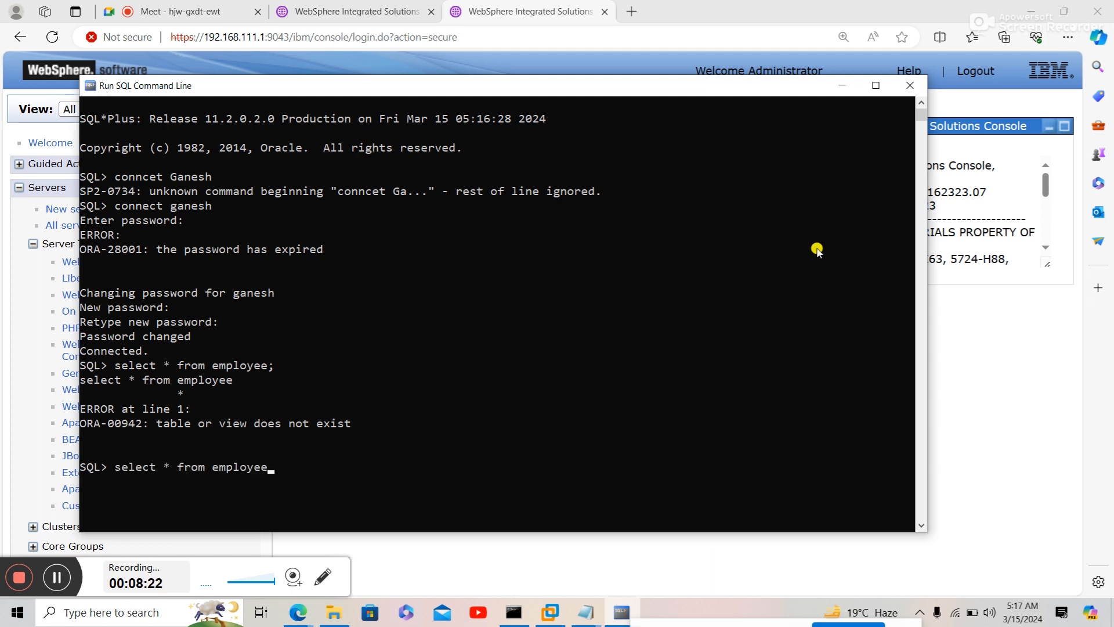
pyautogui.press('BackSpace')
pyautogui.press('BackSpace')
pyautogui.press('BackSpace')
pyautogui.press('BackSpace')
pyautogui.press('BackSpace')
pyautogui.press('BackSpace')
pyautogui.press('BackSpace')
pyautogui.write('Ganesh;')
pyautogui.press('Return')
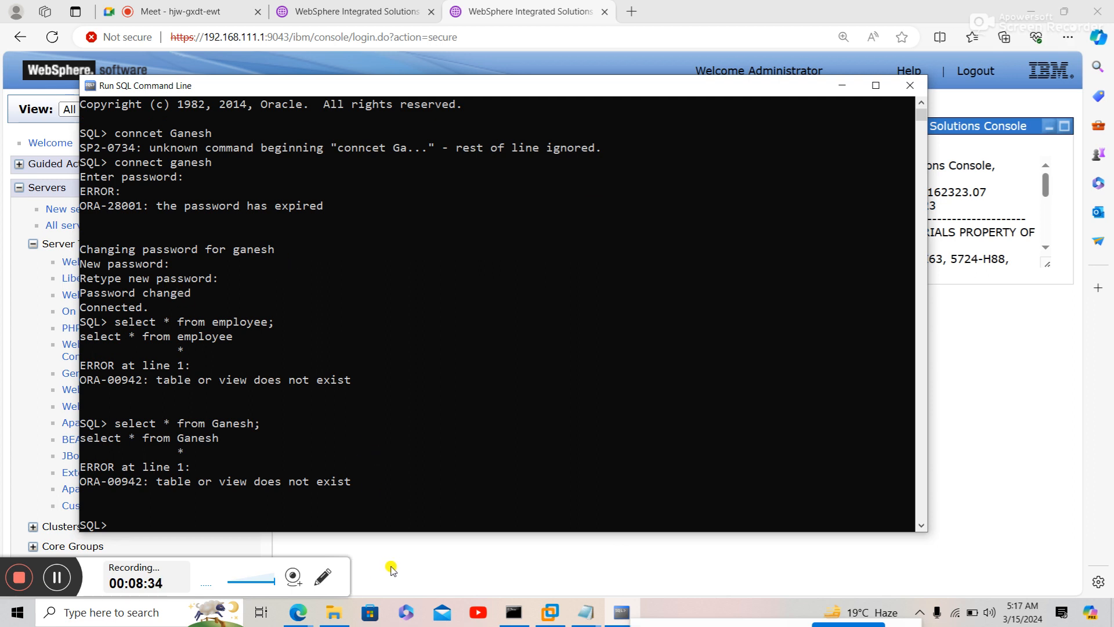
pyautogui.click(303, 617)
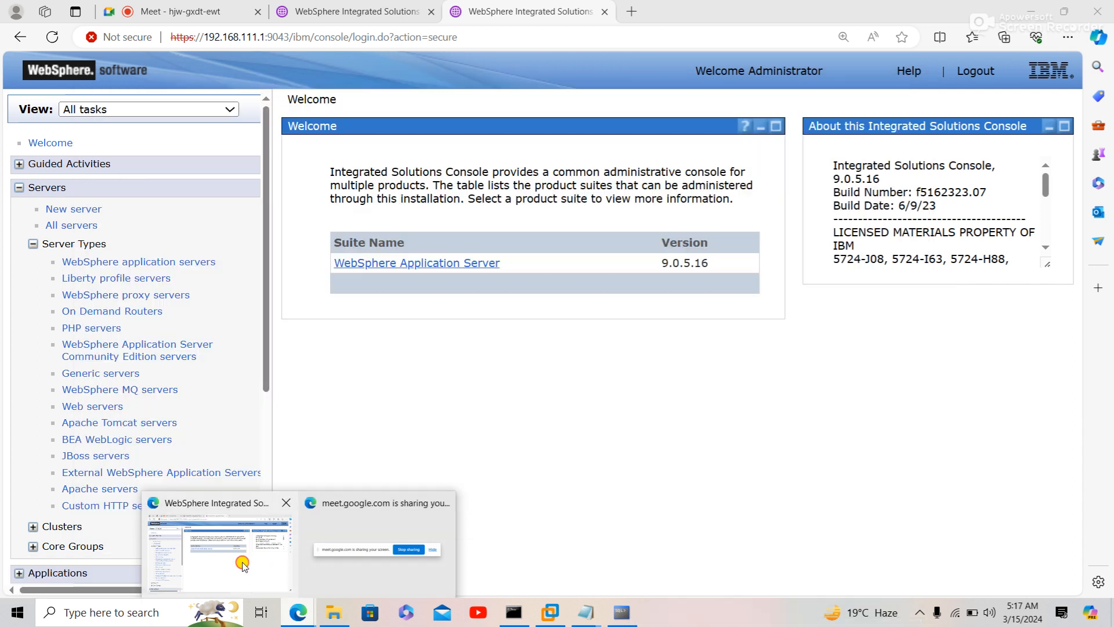
# - Open Security > Global security > JAAS > J2C authentication data, listing the ORACLE and SQL_SERVER aliases
pyautogui.click(242, 566)
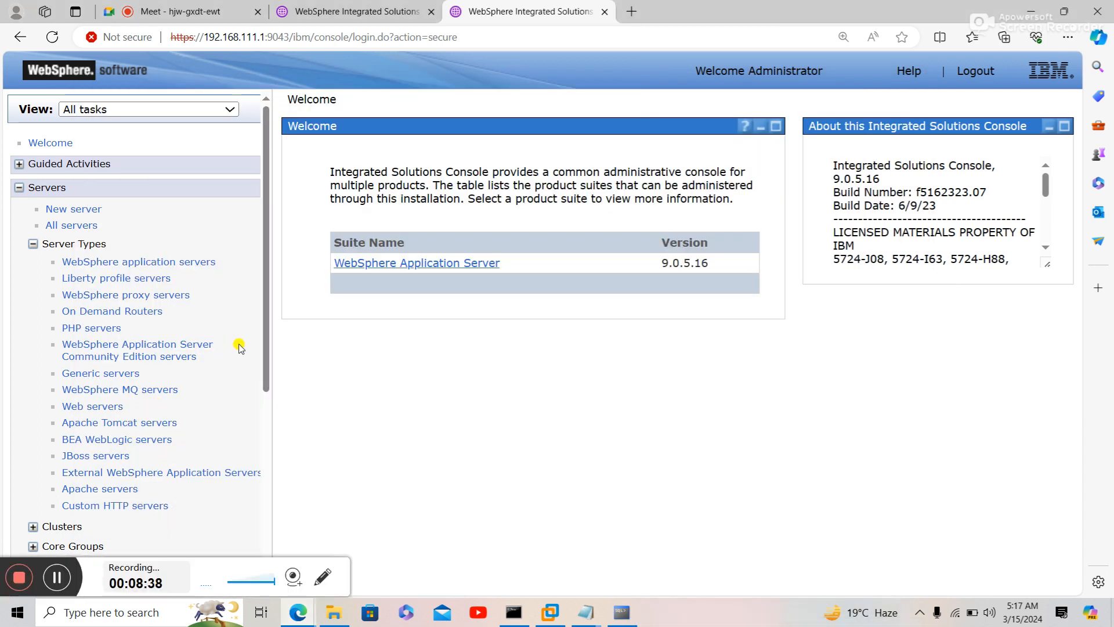
pyautogui.moveTo(264, 352); pyautogui.dragTo(288, 530)
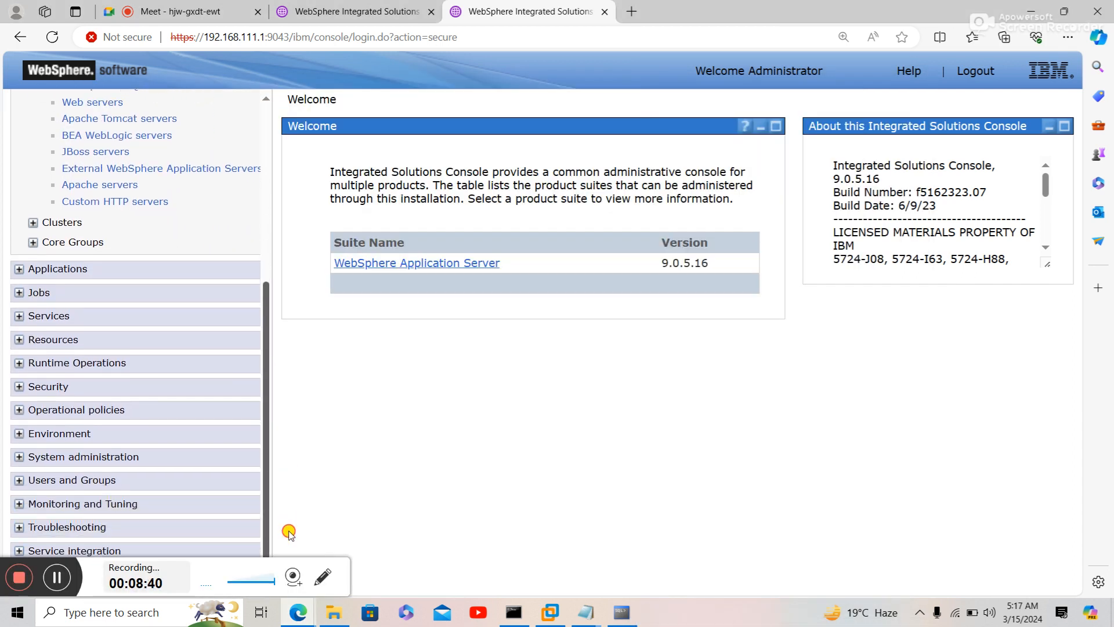
pyautogui.click(38, 388)
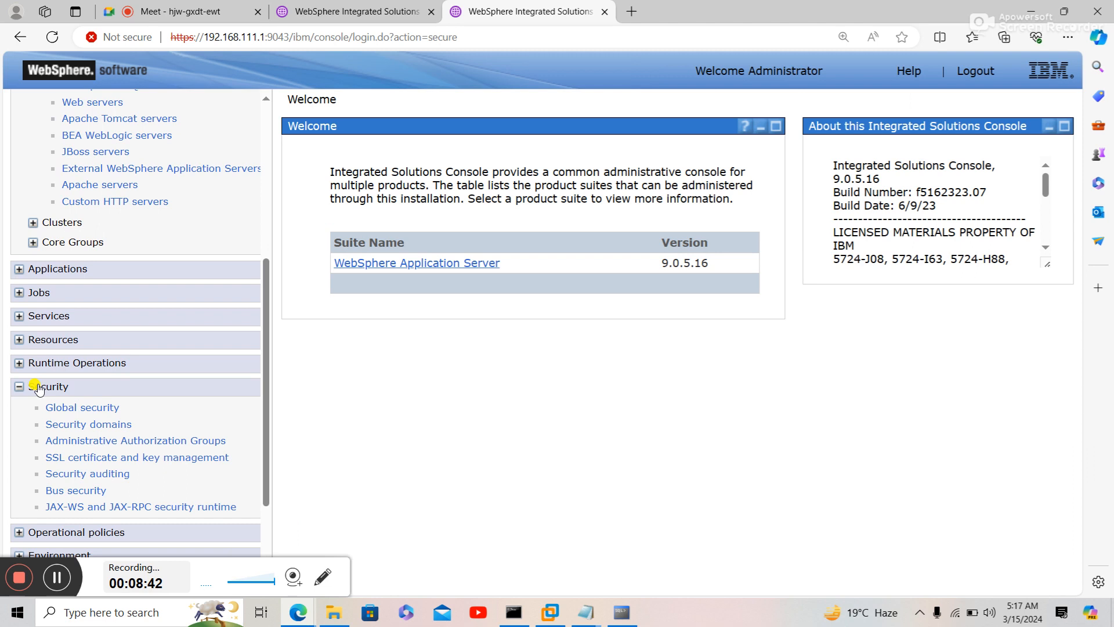
pyautogui.click(61, 409)
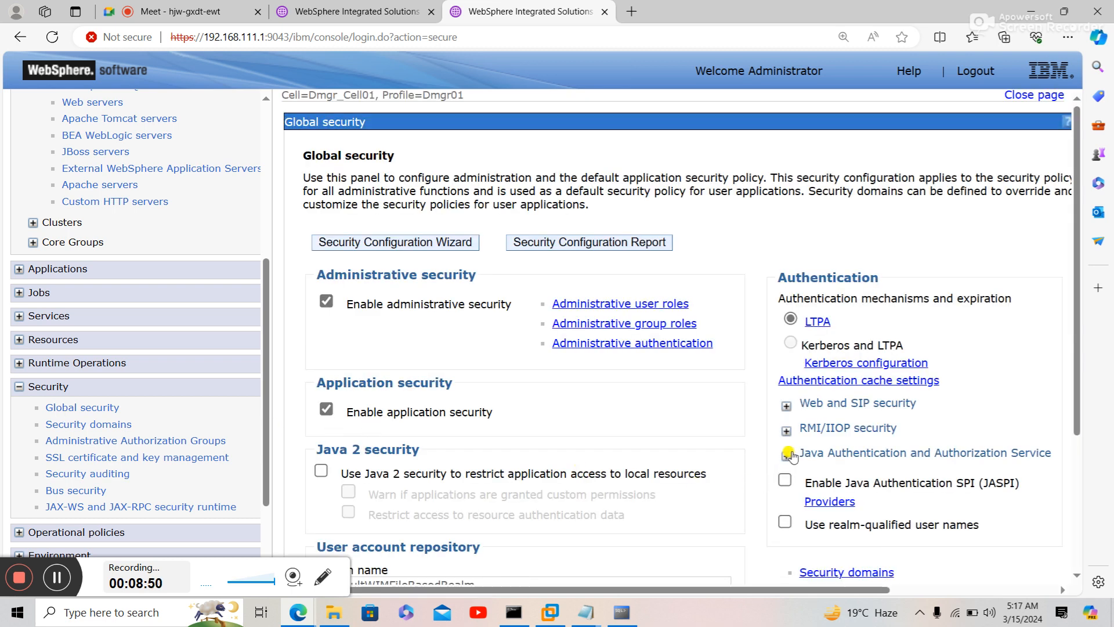
pyautogui.click(788, 454)
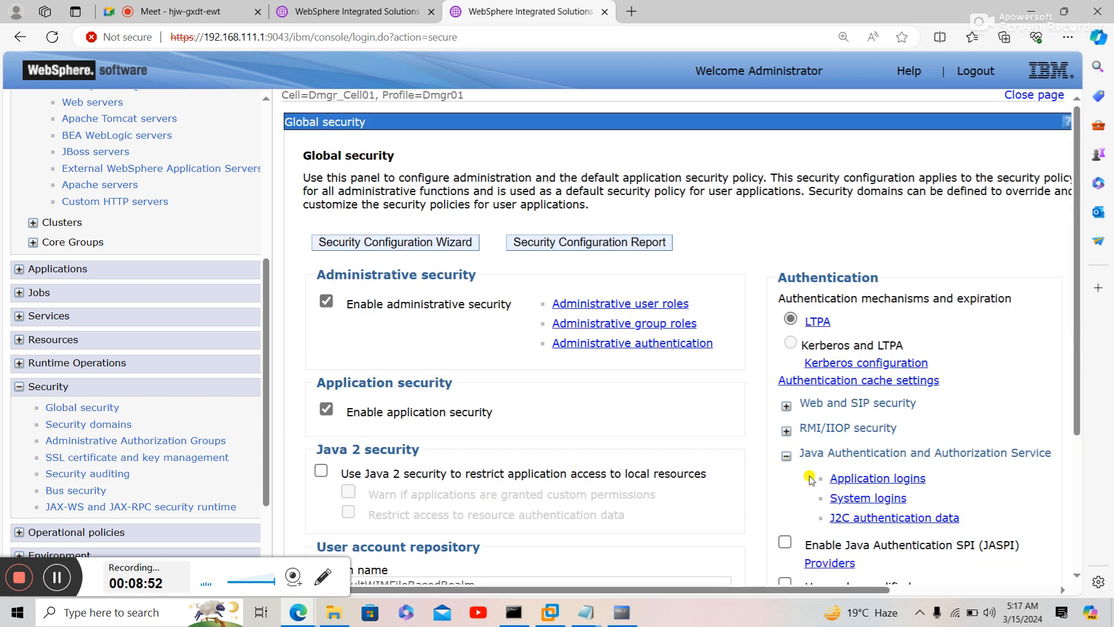
pyautogui.click(865, 520)
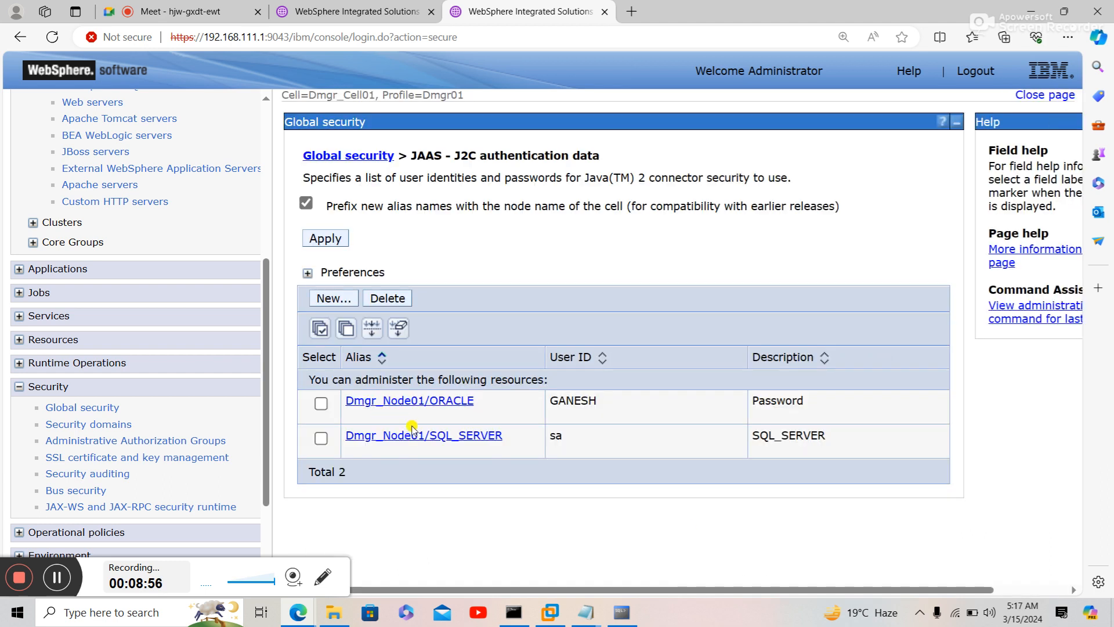
# - Delete the ORACLE and SQL_SERVER aliases, then open a blank New authentication data form
pyautogui.click(319, 329)
pyautogui.click(380, 300)
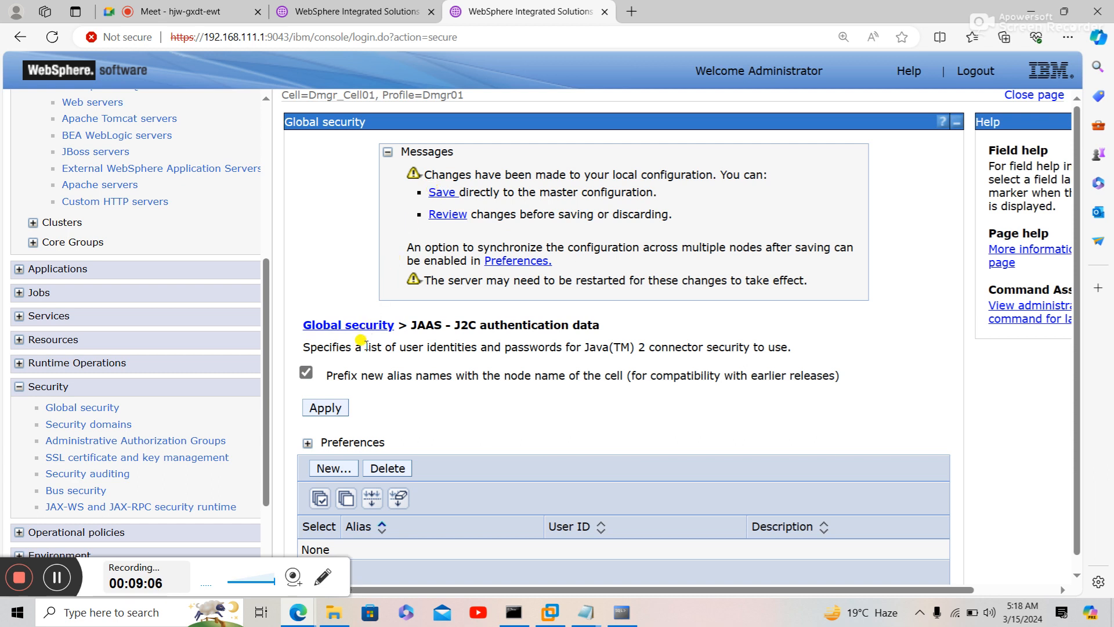
pyautogui.click(362, 13)
pyautogui.click(503, 11)
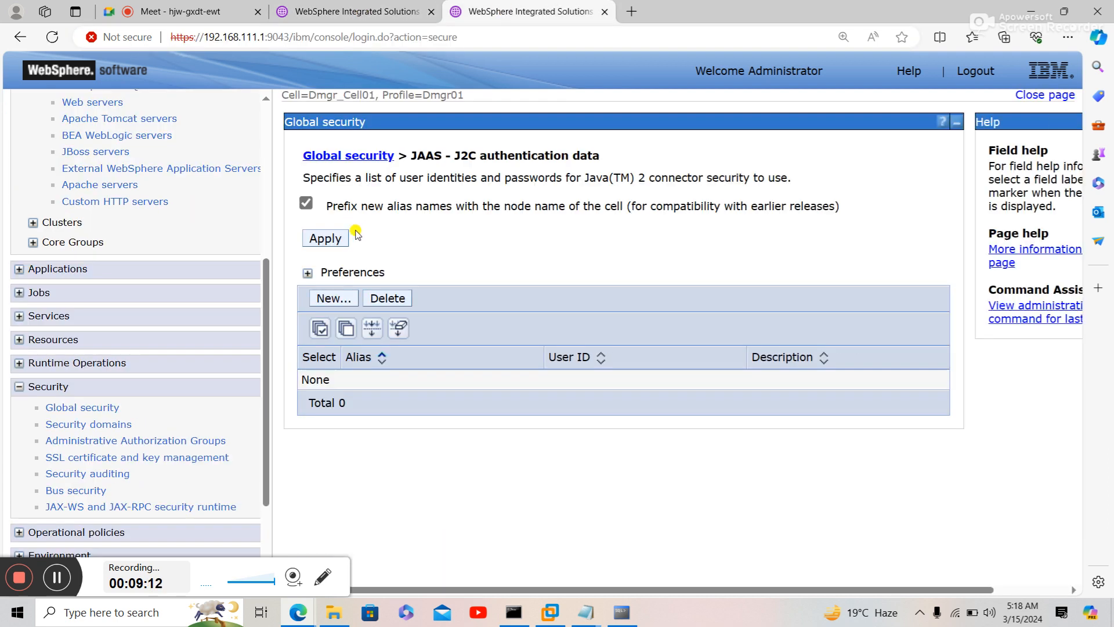
pyautogui.click(339, 297)
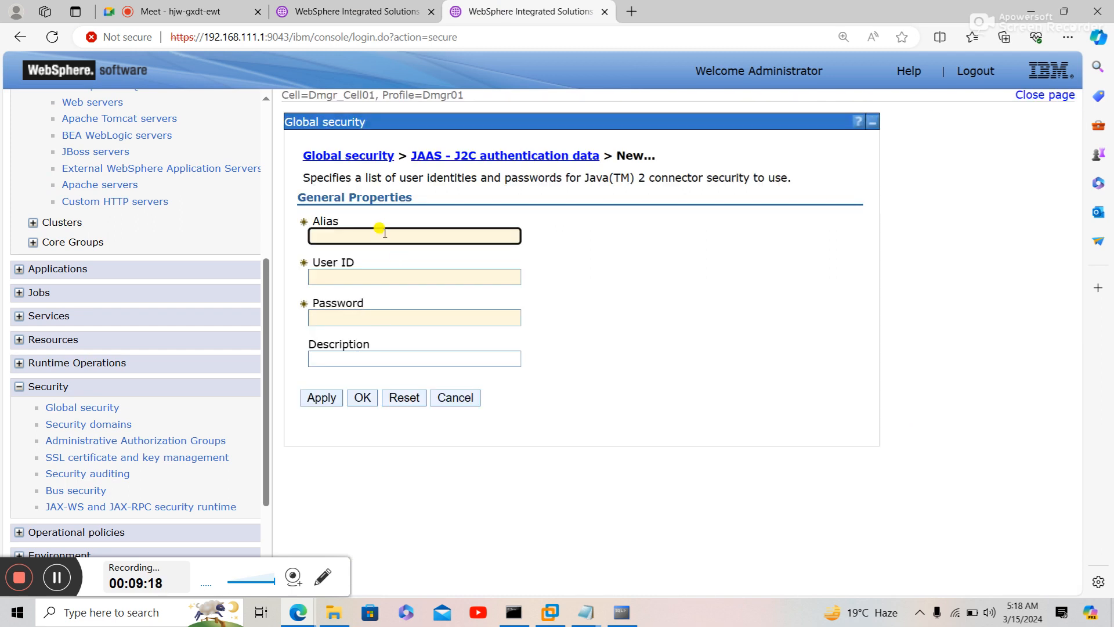
# - Enter alias ORACLE_DB with the database user ID and password, revealing the password to verify it
pyautogui.click(385, 233)
pyautogui.click(385, 233)
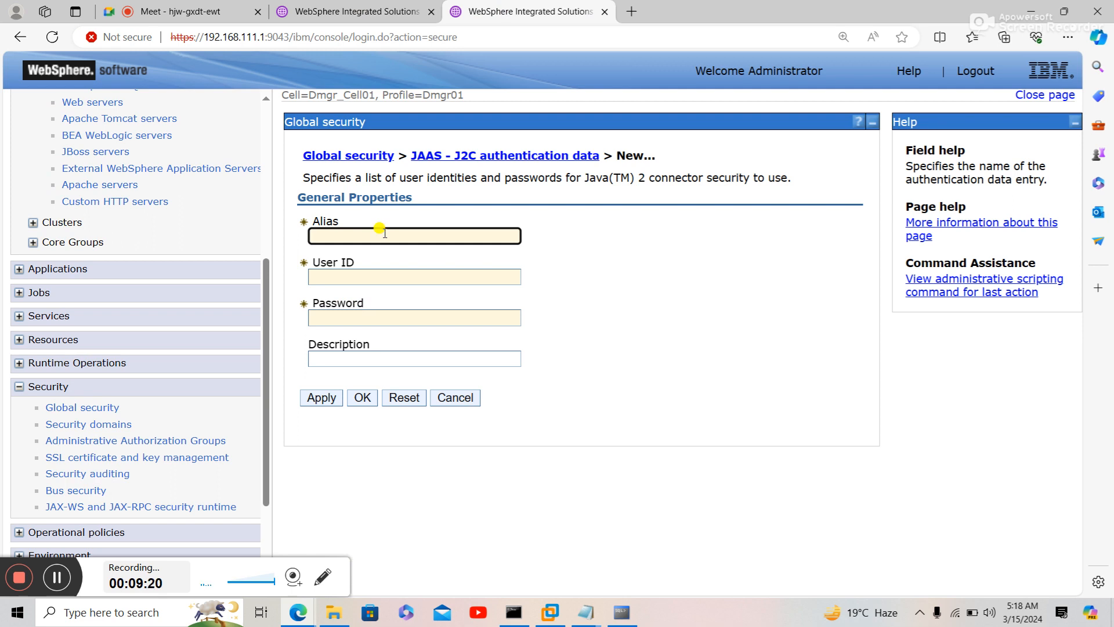
pyautogui.write('ORACLE_DB')
pyautogui.press('Tab')
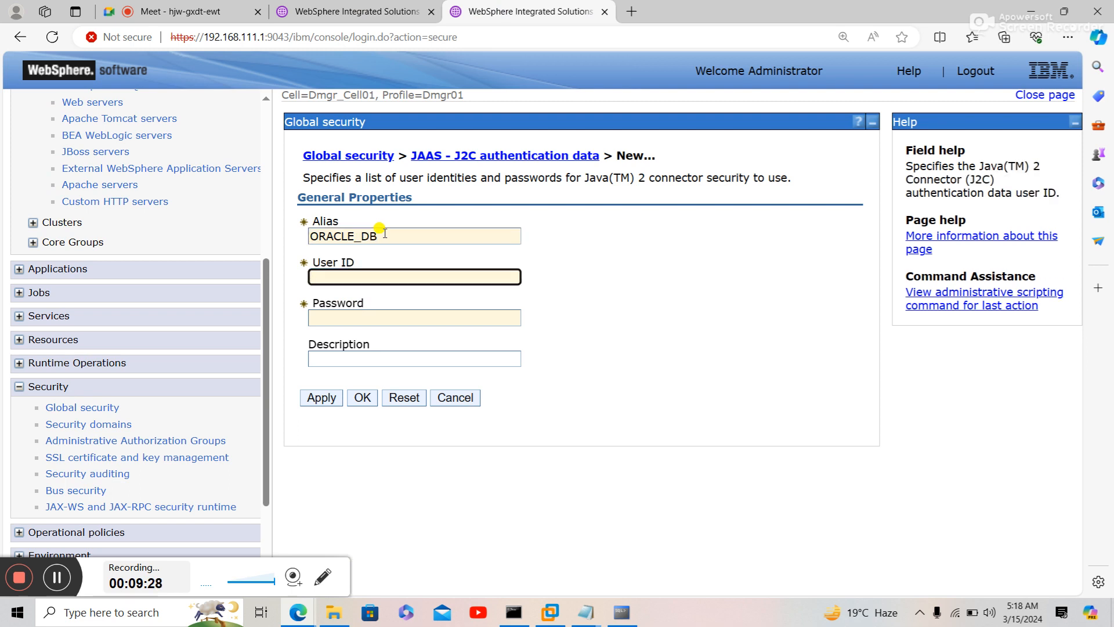
pyautogui.write('Ganesh')
pyautogui.press('Tab')
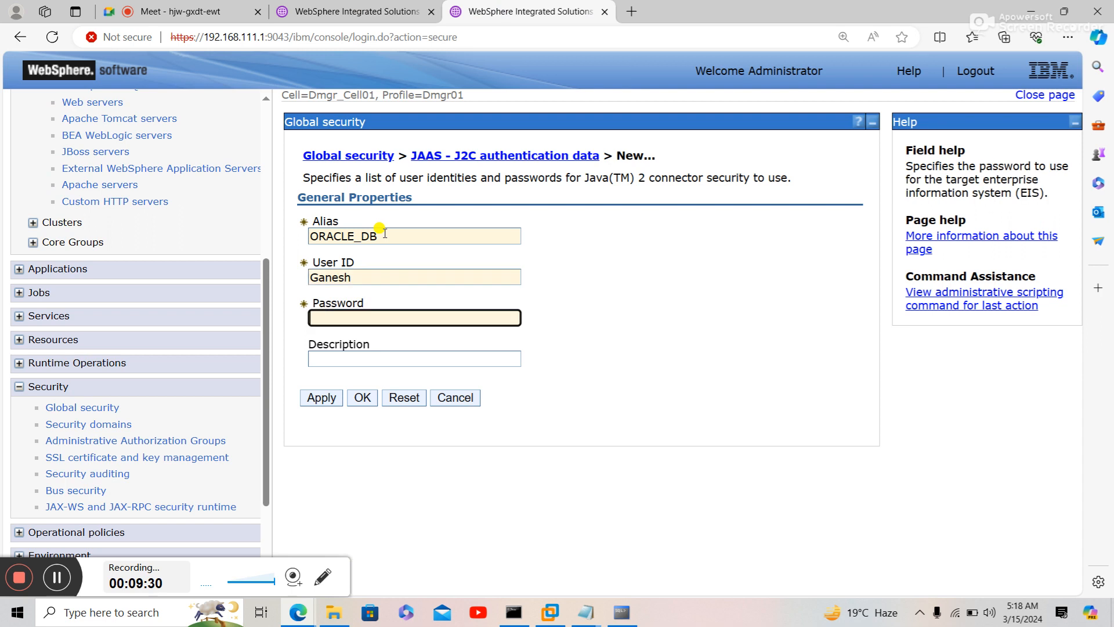
pyautogui.write('1234')
pyautogui.write('••••')
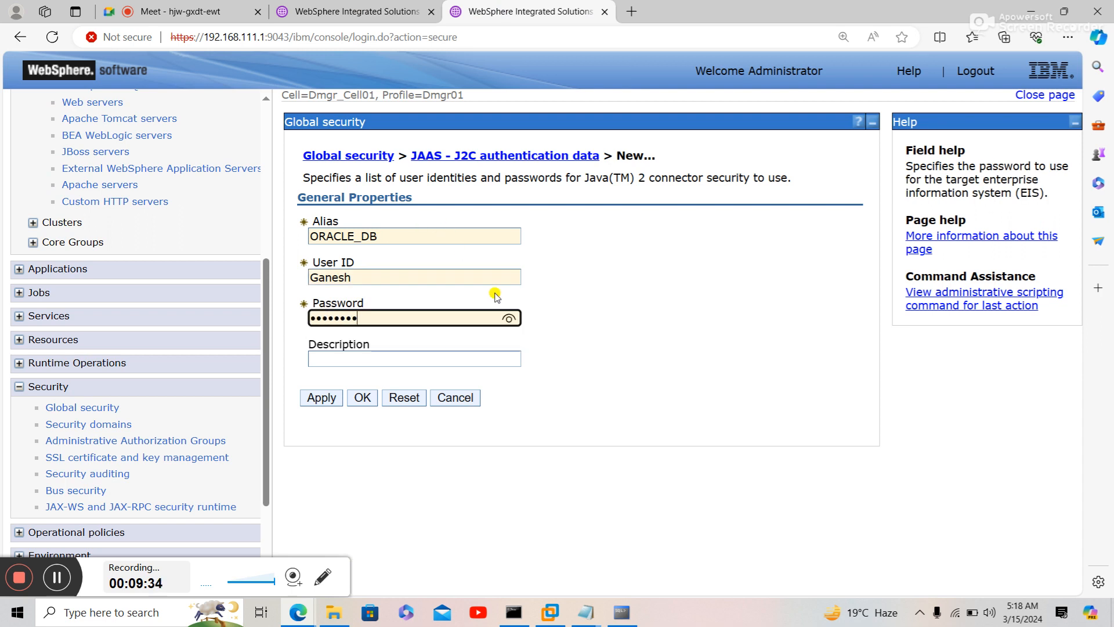
pyautogui.click(509, 318)
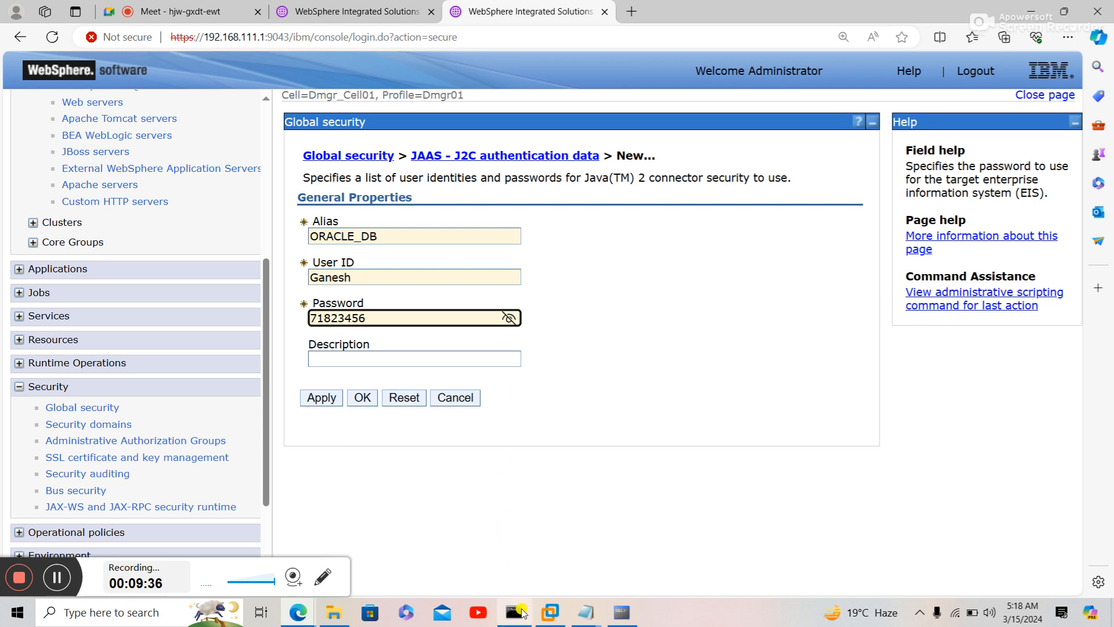
pyautogui.click(622, 612)
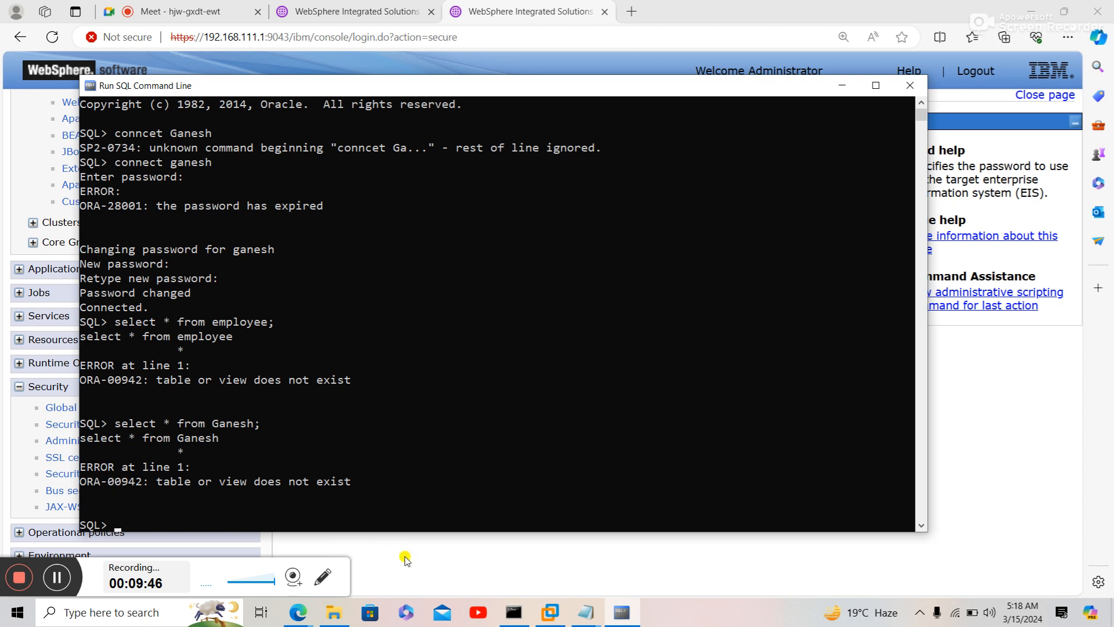
# - Reconnect SQL*Plus as the database user with the password
pyautogui.click(304, 613)
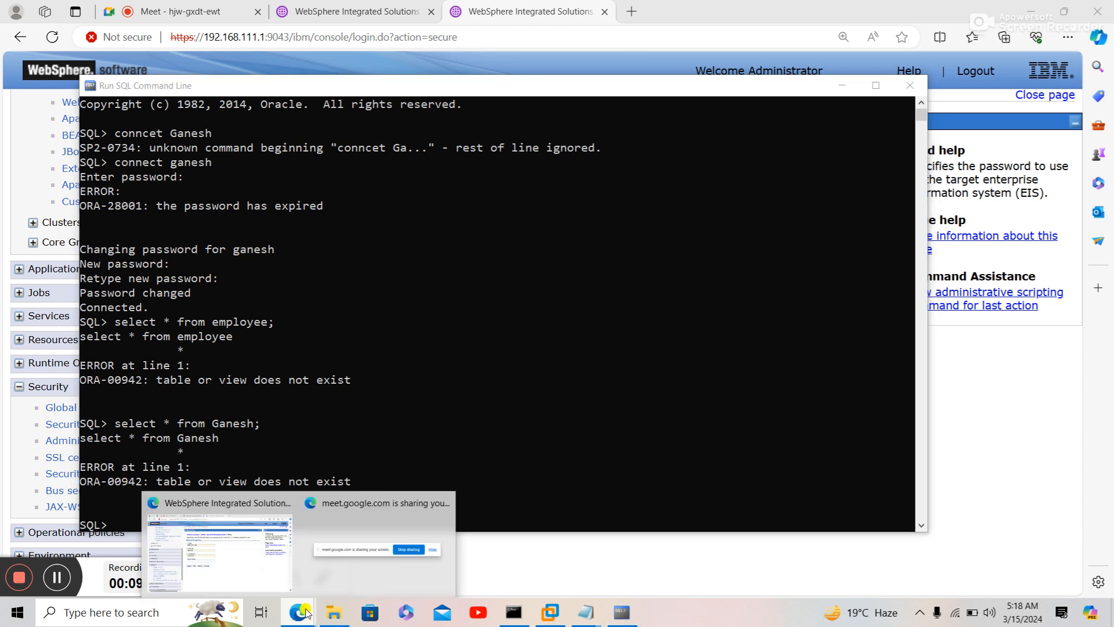
pyautogui.click(221, 540)
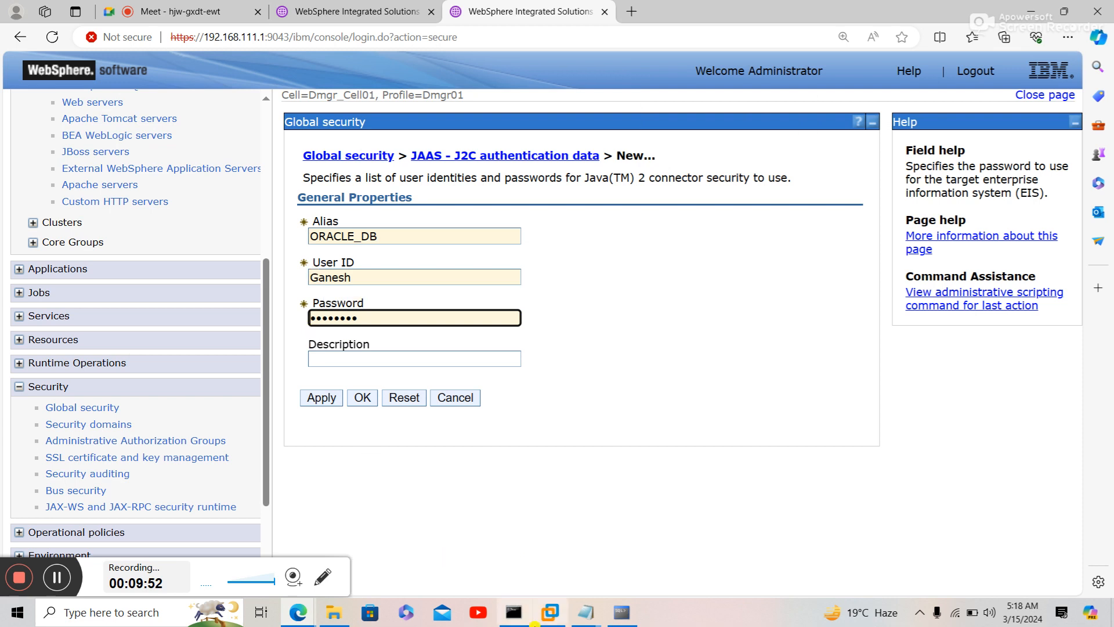
pyautogui.click(620, 613)
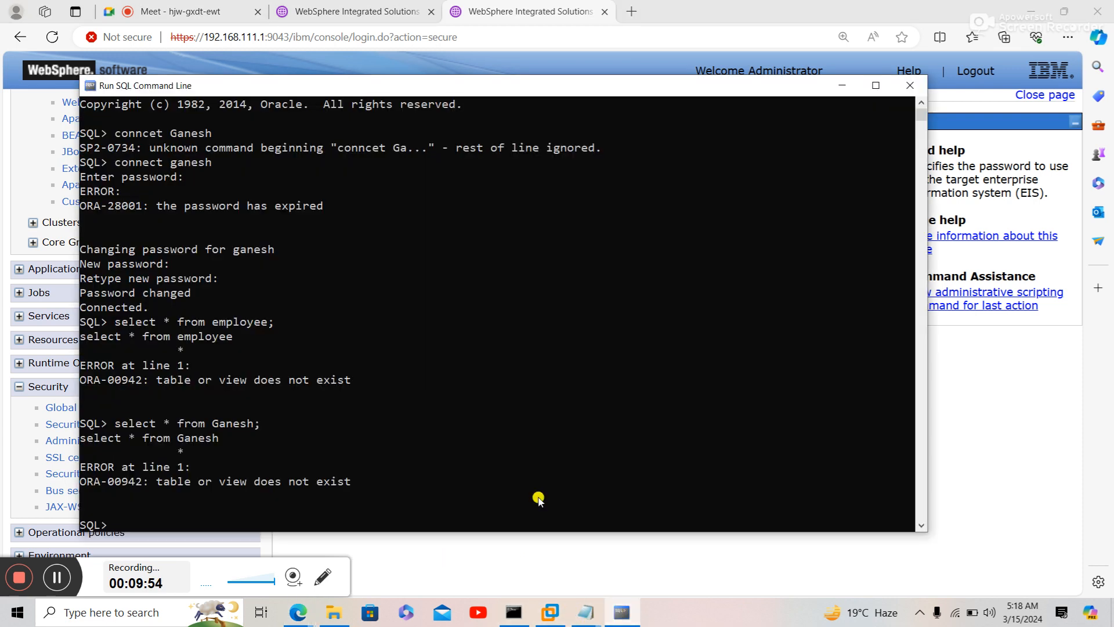
pyautogui.write('connect')
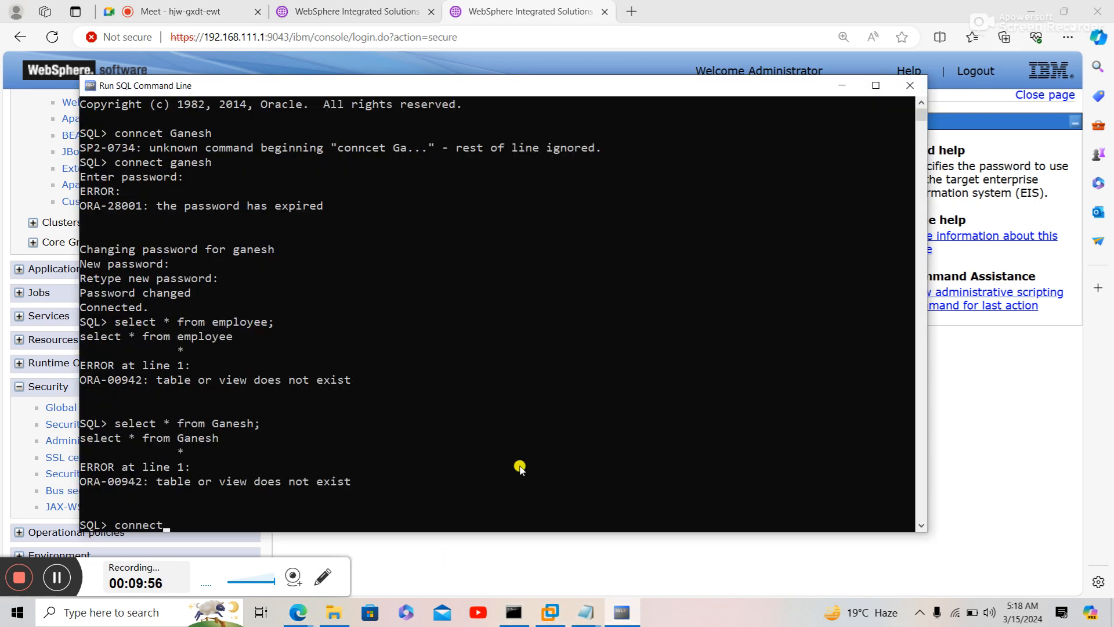
pyautogui.write(' Ganesh')
pyautogui.press('Return')
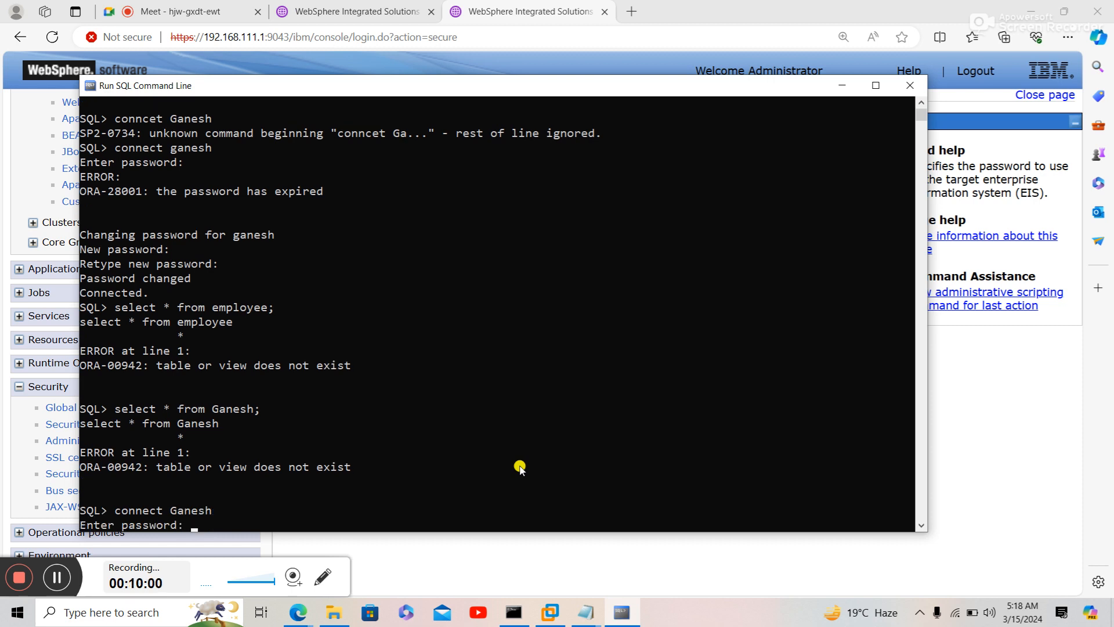
pyautogui.press('Return')
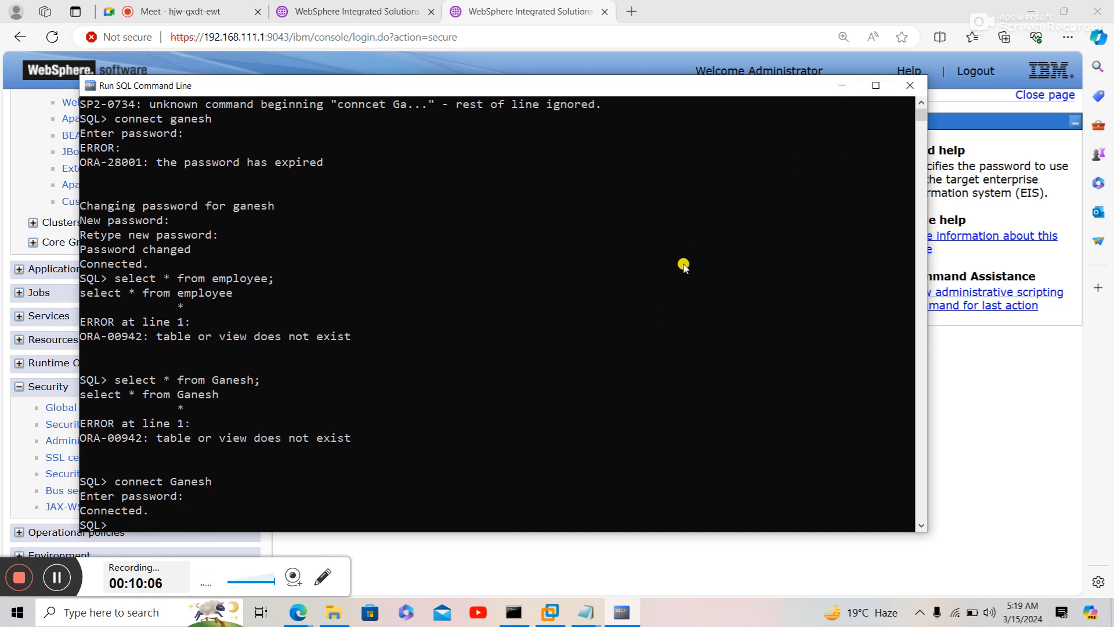
# - Try clearing the SQL screen with cls and Ctrl+L, then minimize the SQL window
pyautogui.write('cls')
pyautogui.press('Return')
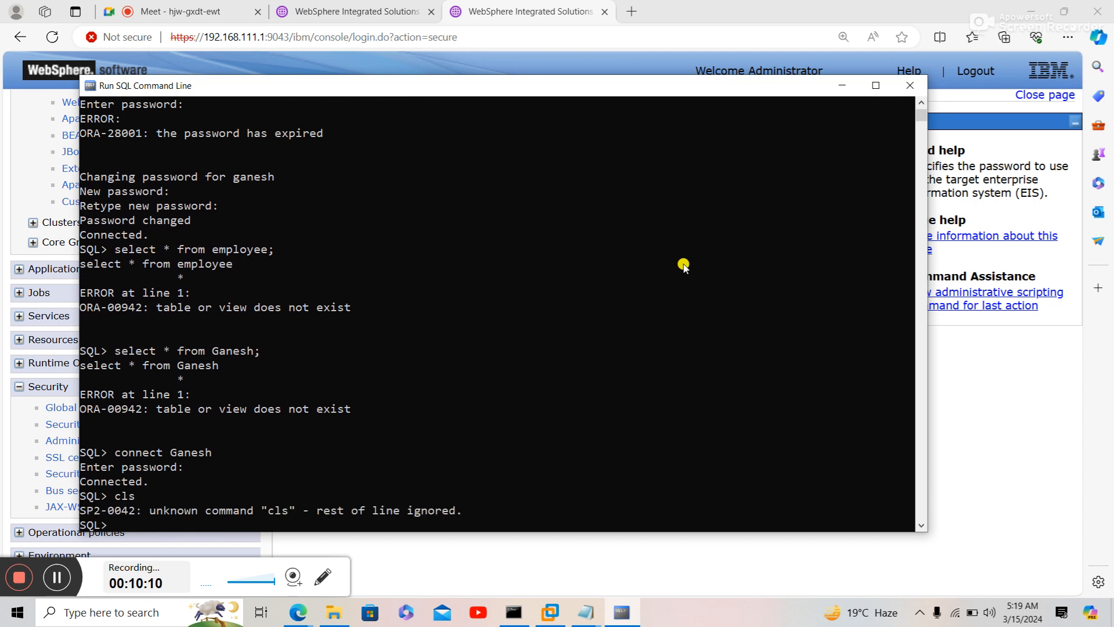
pyautogui.hotkey('ctrl', 'l')
pyautogui.press('BackSpace')
pyautogui.click(840, 87)
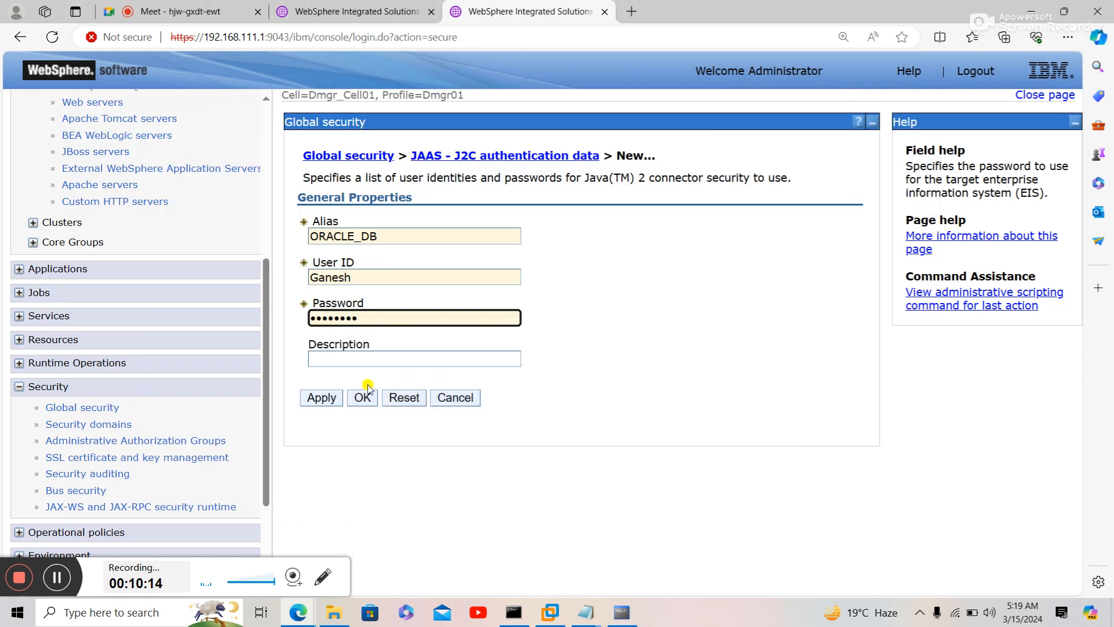
# - Save the ORACLE_DB alias to the master configuration, listed as Dmgr_Node01/ORACLE_DB
pyautogui.click(321, 398)
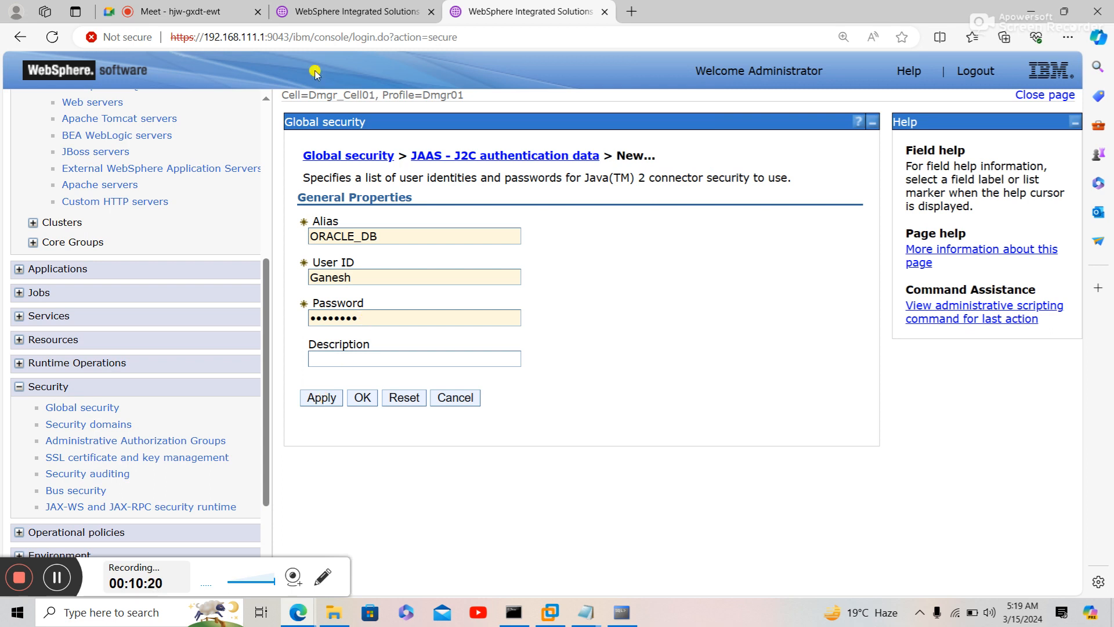
pyautogui.click(241, 20)
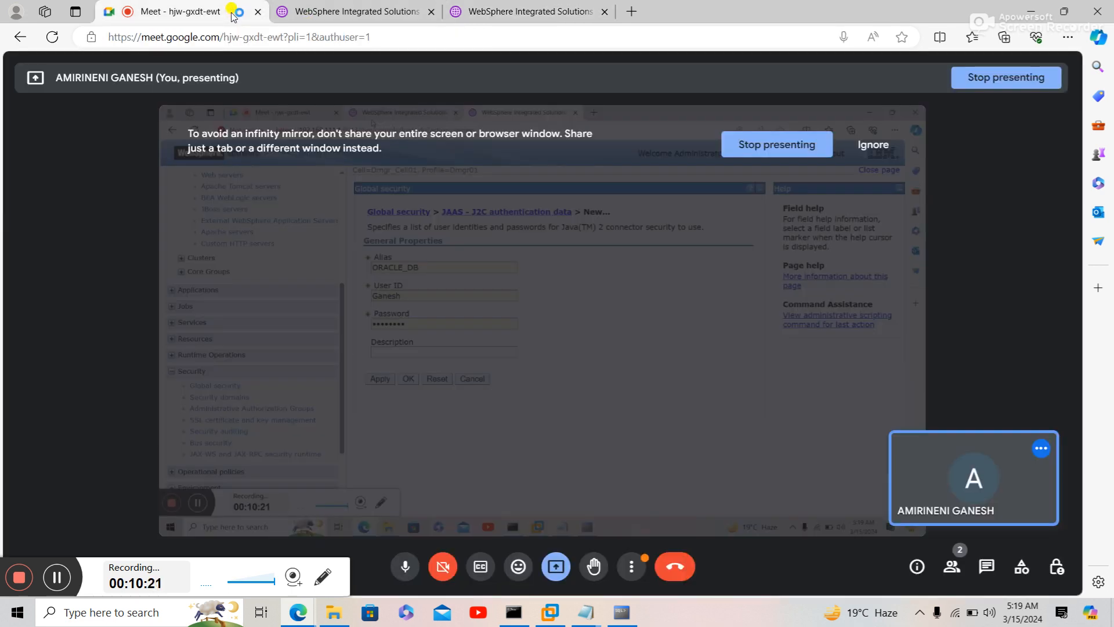
pyautogui.click(589, 418)
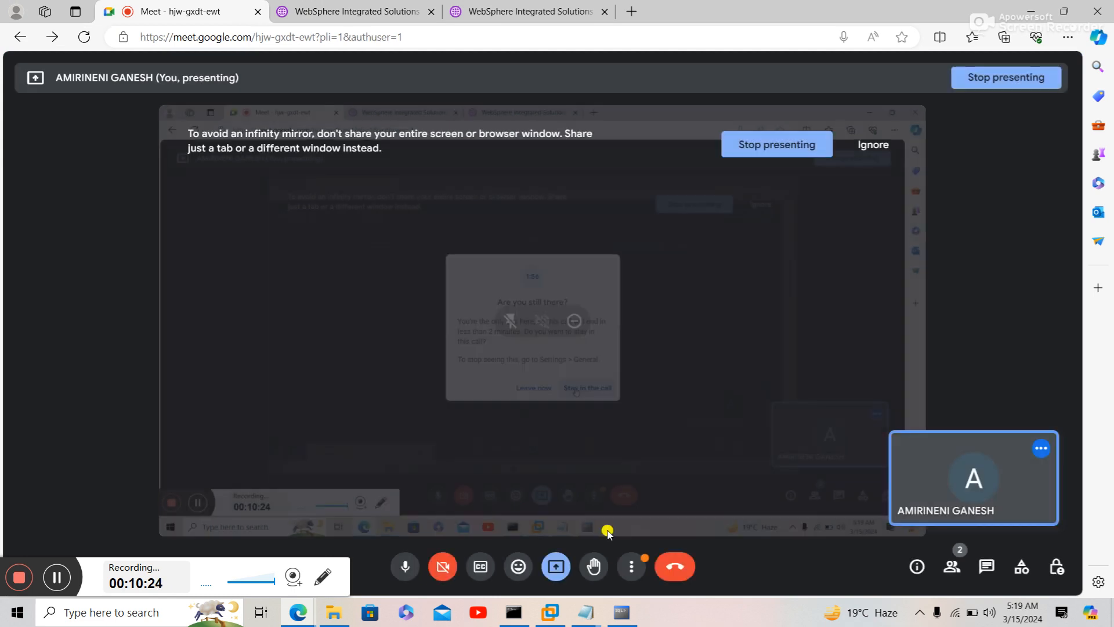
pyautogui.click(620, 615)
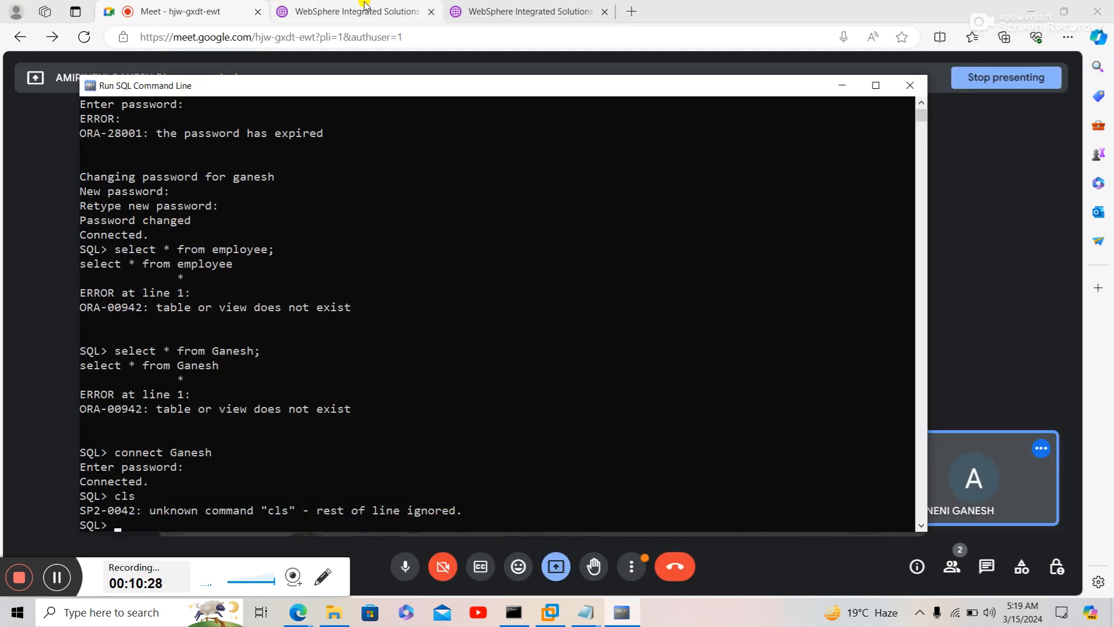
pyautogui.click(412, 10)
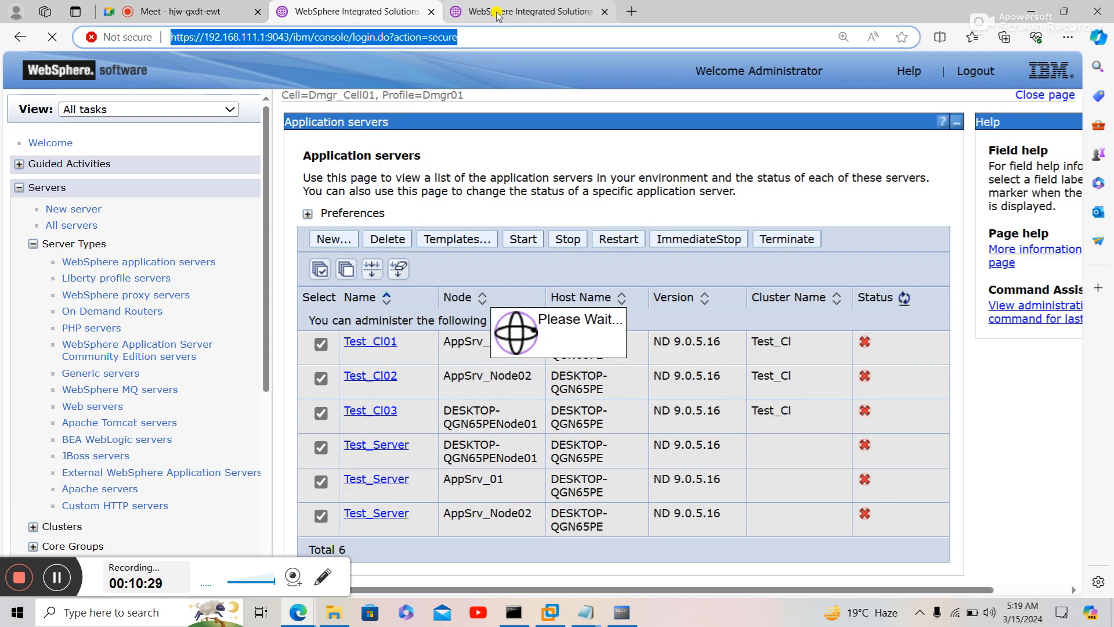
pyautogui.click(513, 16)
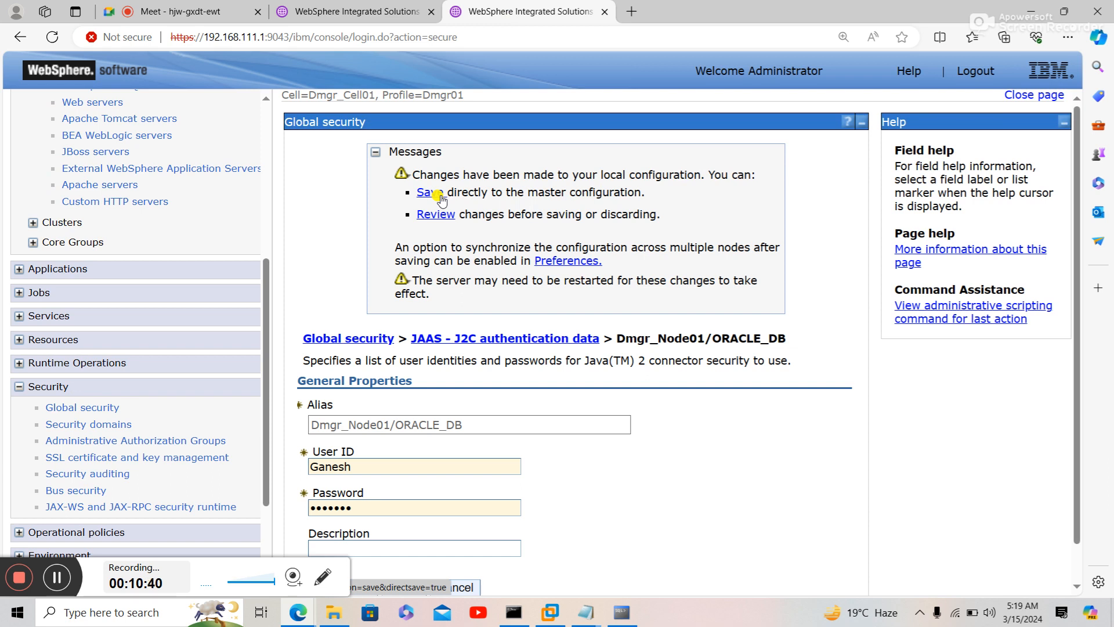
pyautogui.click(430, 192)
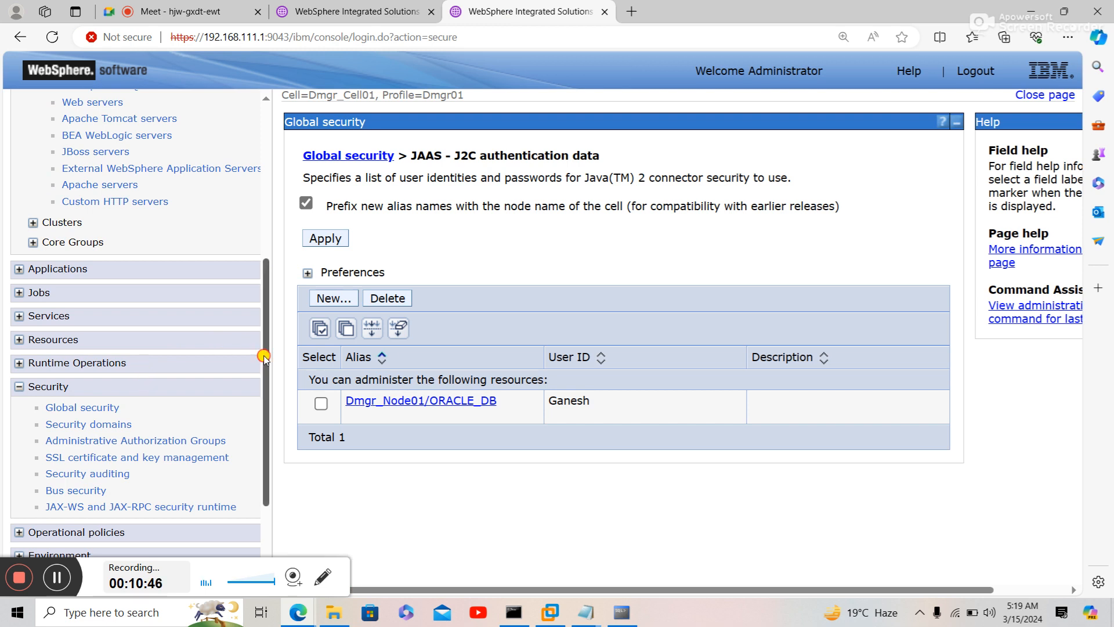
# - Open Resources > JDBC > JDBC providers and set the scope to Cluster=Test_Cl
pyautogui.moveTo(262, 356); pyautogui.dragTo(265, 379)
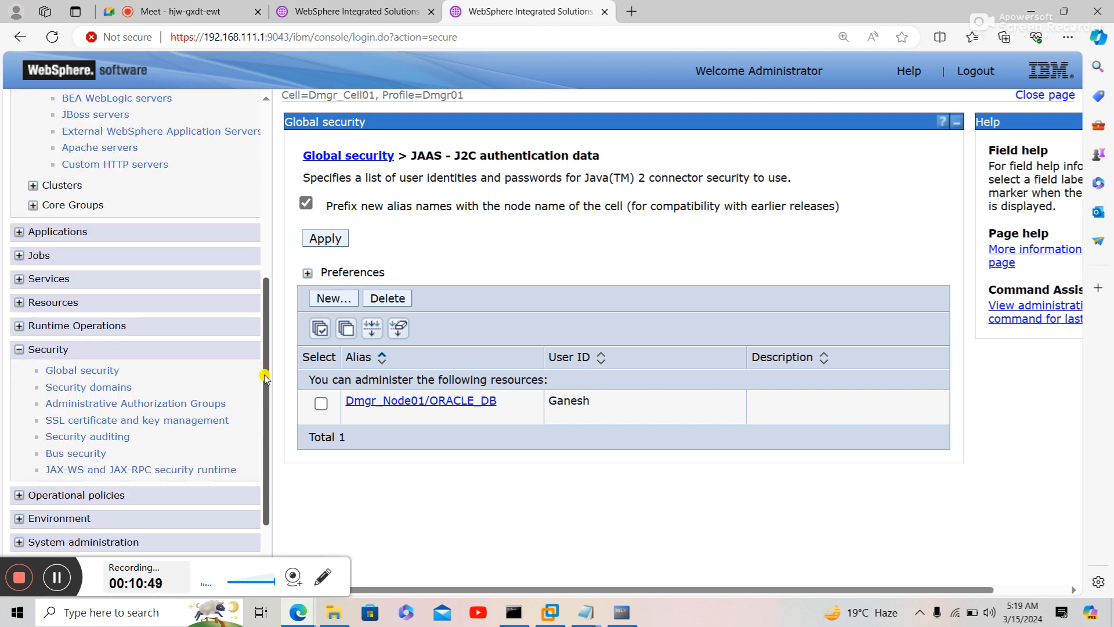
pyautogui.click(64, 302)
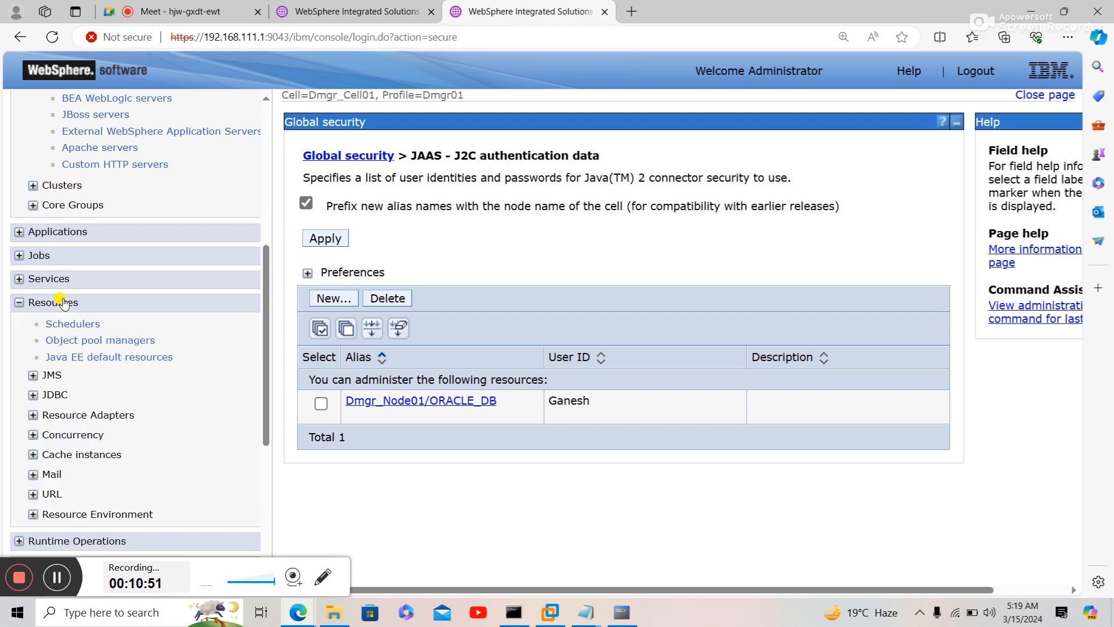
pyautogui.click(54, 397)
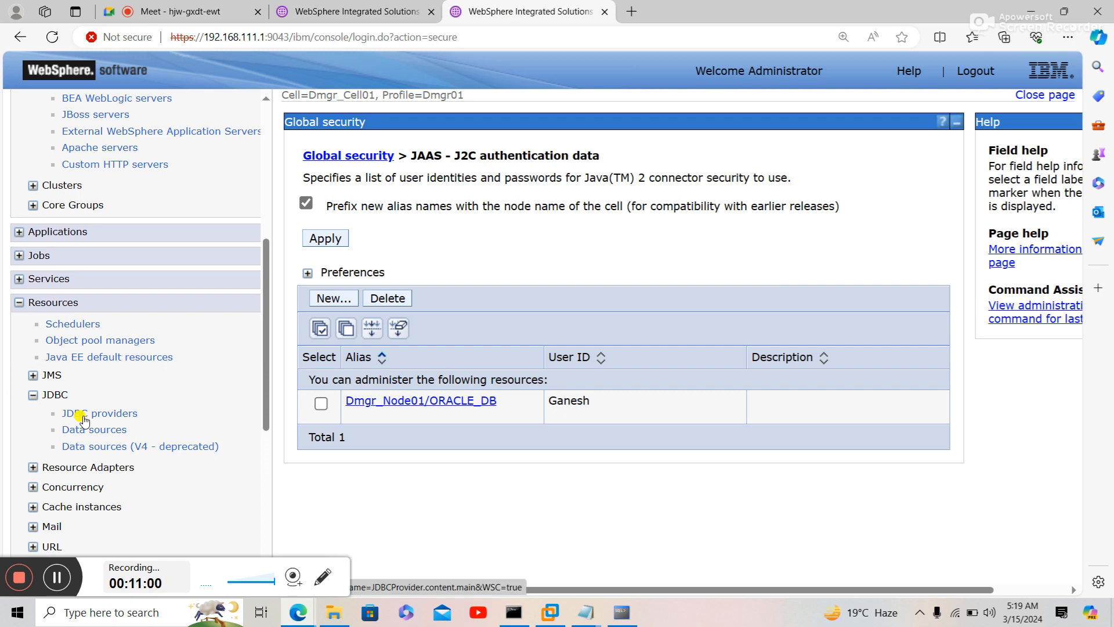
pyautogui.click(81, 414)
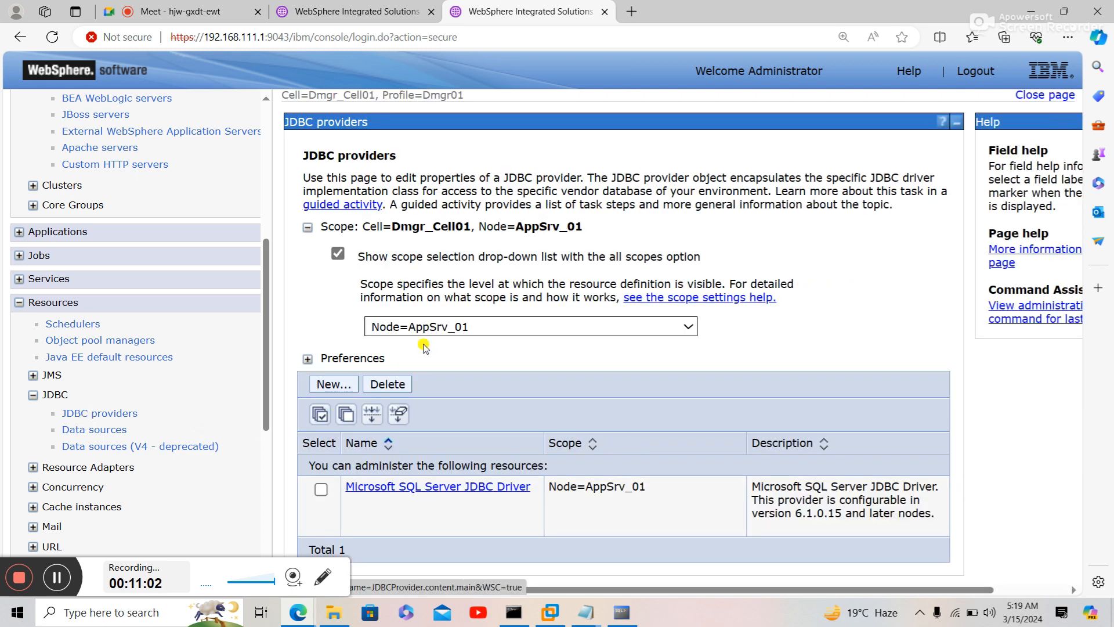
pyautogui.click(436, 326)
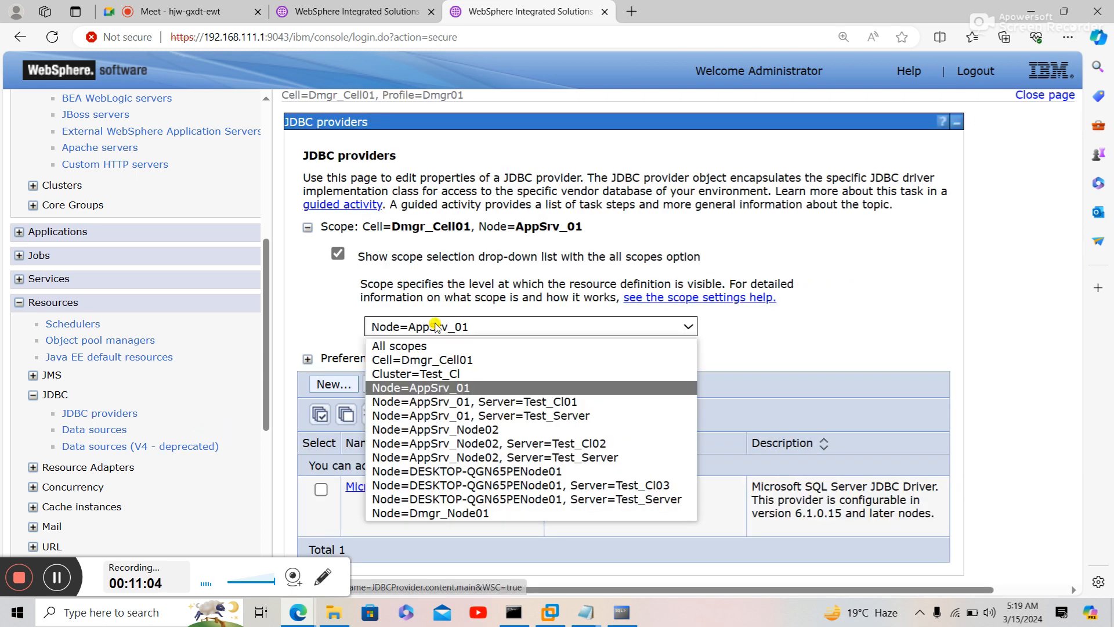
pyautogui.click(427, 375)
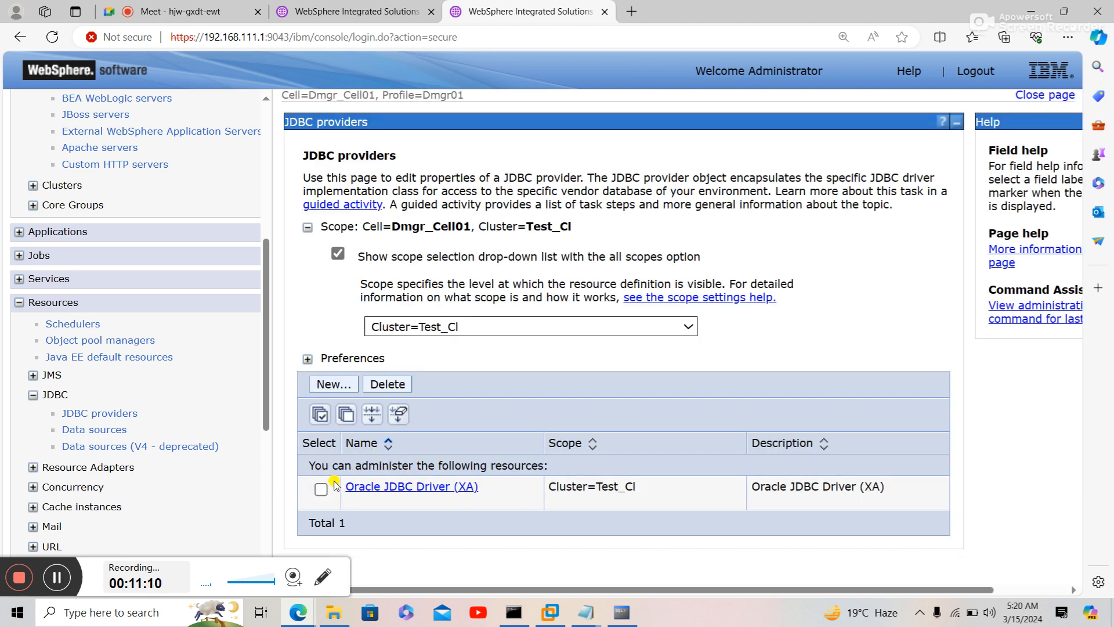
# - Delete the Oracle JDBC Driver (XA) provider and save, leaving the Test_Cl list empty (Total 0)
pyautogui.click(320, 414)
pyautogui.click(385, 385)
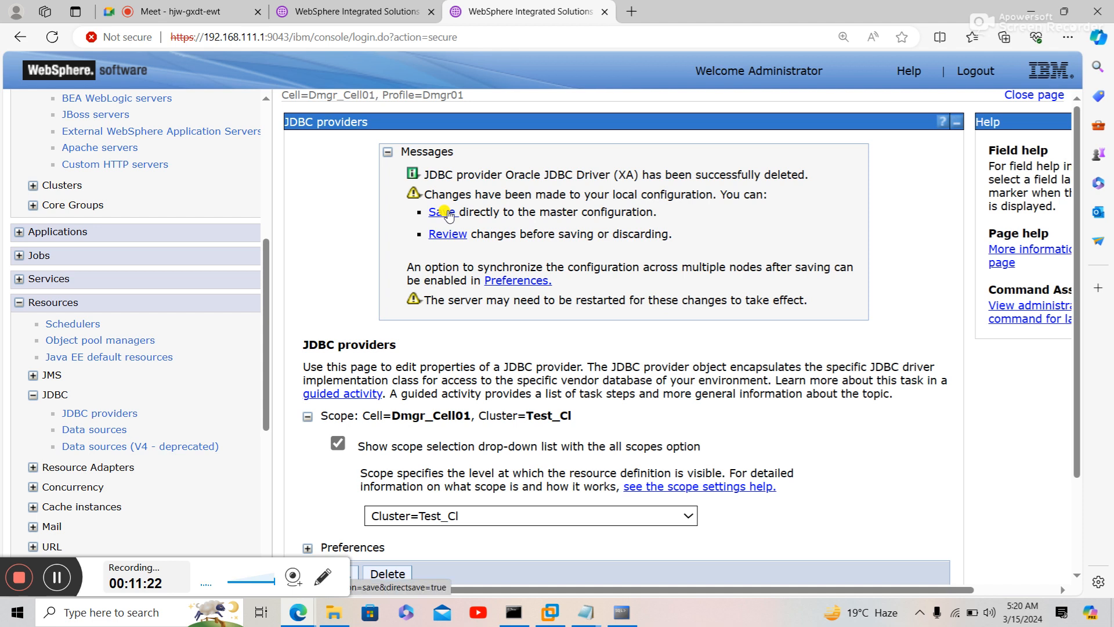
pyautogui.click(449, 213)
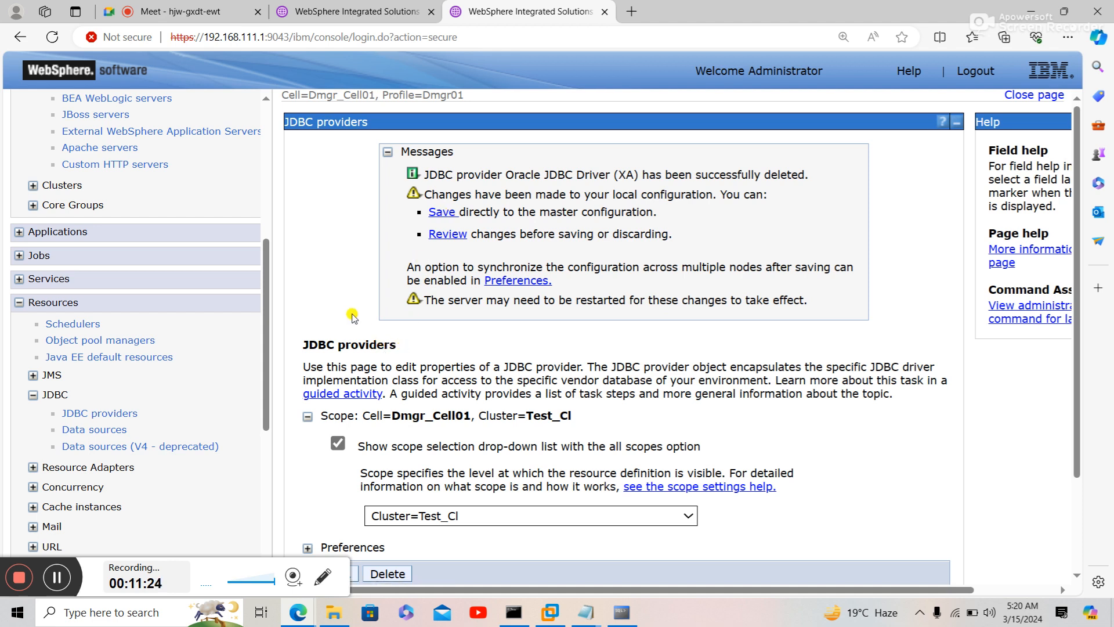
pyautogui.scroll(-1, 352, 316)
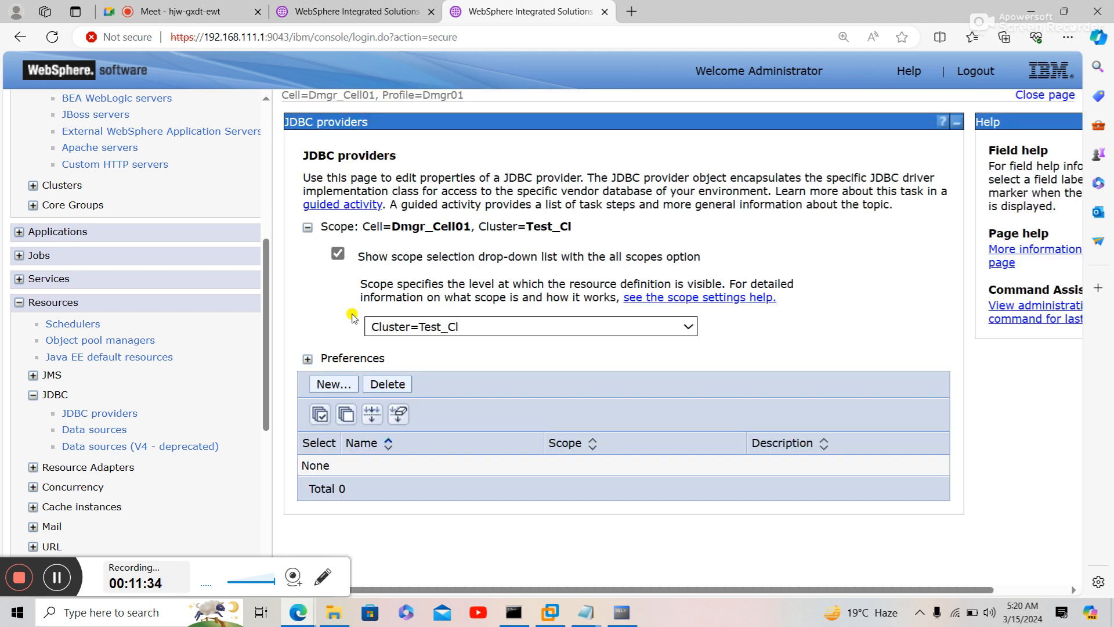
# - Launch a new JDBC provider at Test_Cl scope and pull up the Oracle data source notes
pyautogui.click(317, 386)
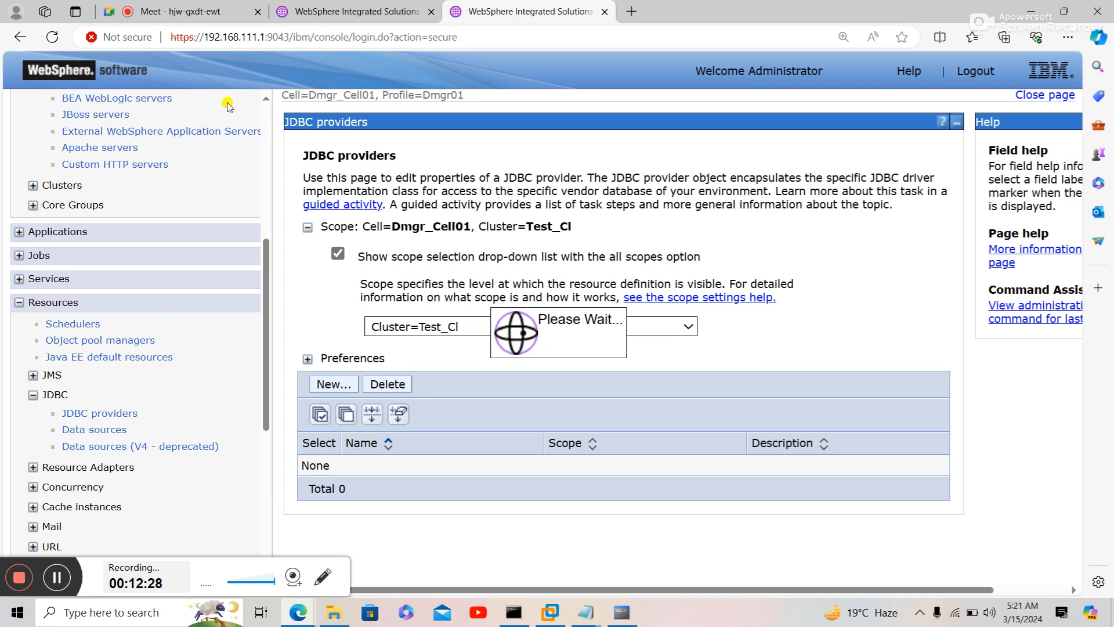
pyautogui.click(326, 15)
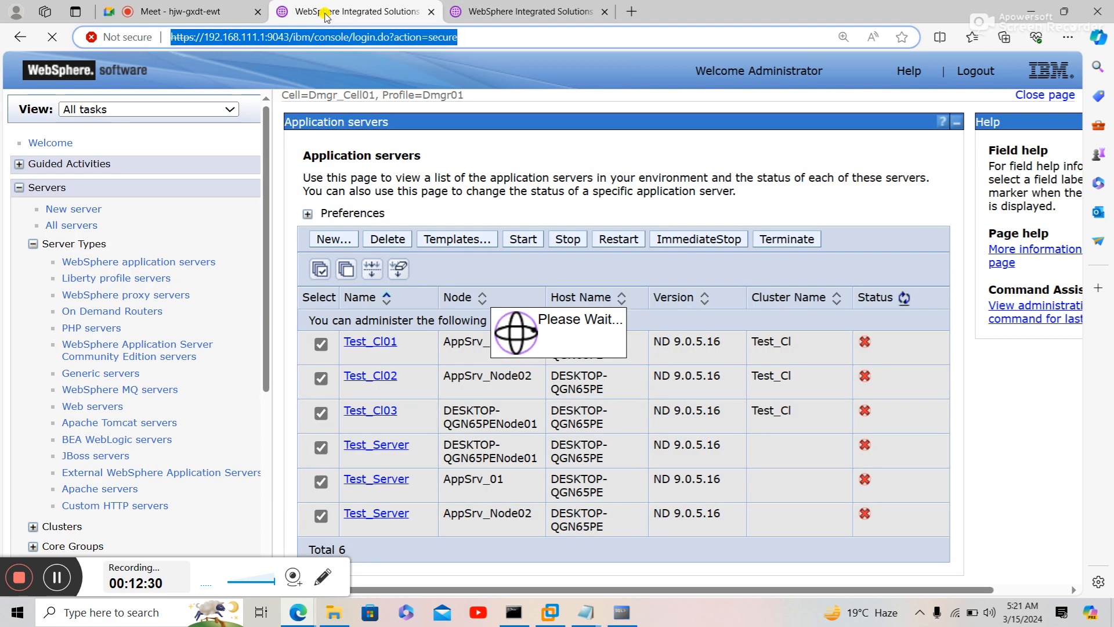
pyautogui.click(516, 14)
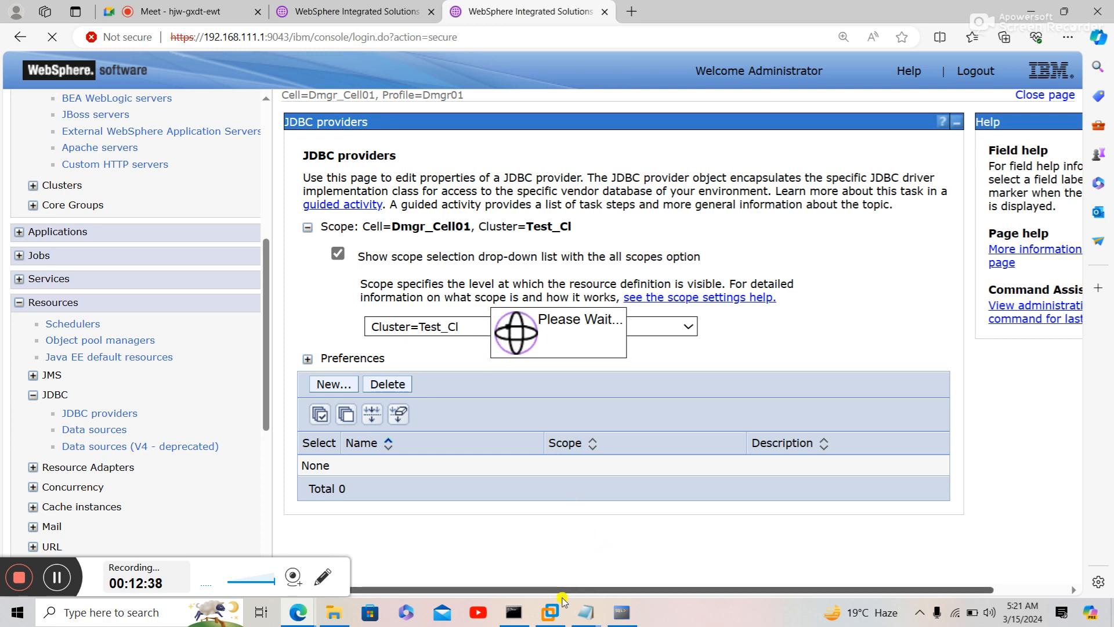
pyautogui.moveTo(584, 615)
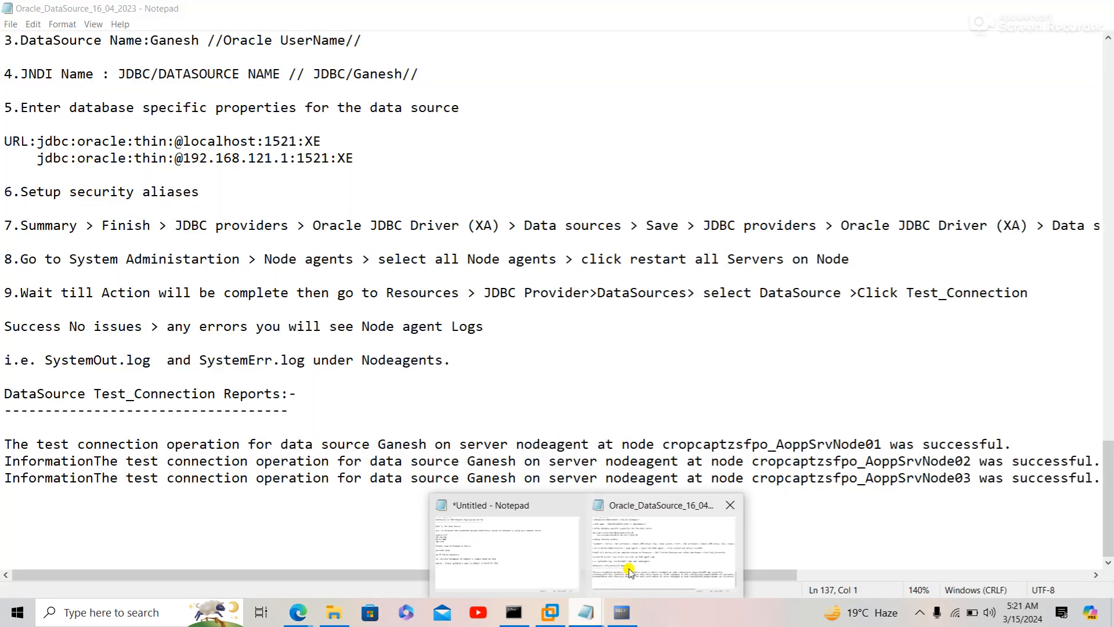
pyautogui.click(629, 572)
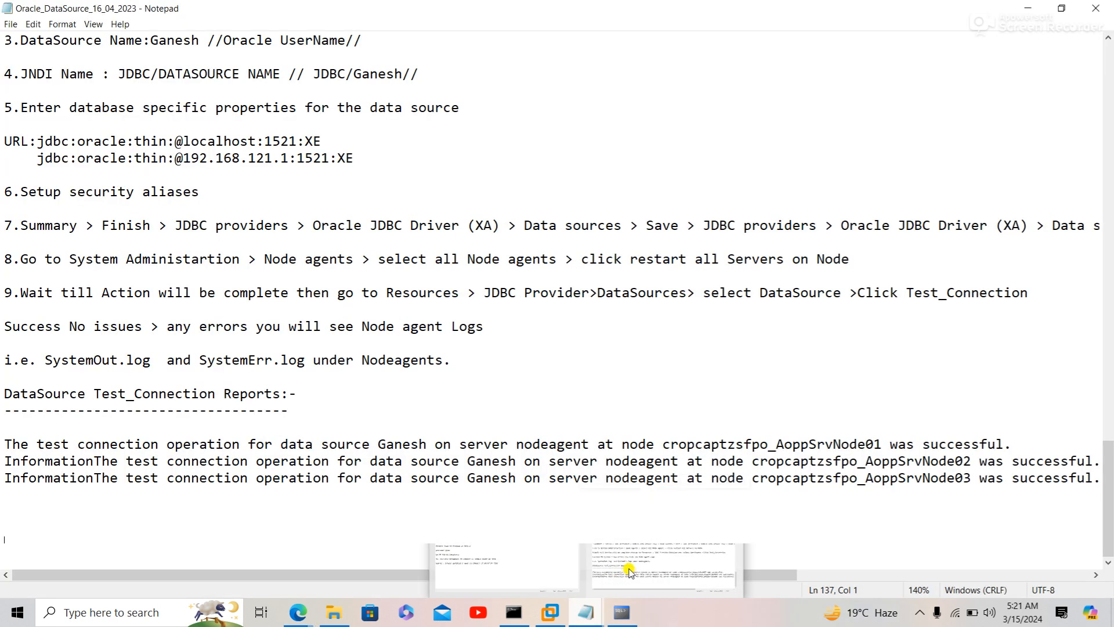
# - Read the Oracle_DataSource_16_04_2023 notes, then return to the Create a new JDBC Provider wizard at Step 1
pyautogui.click(415, 392)
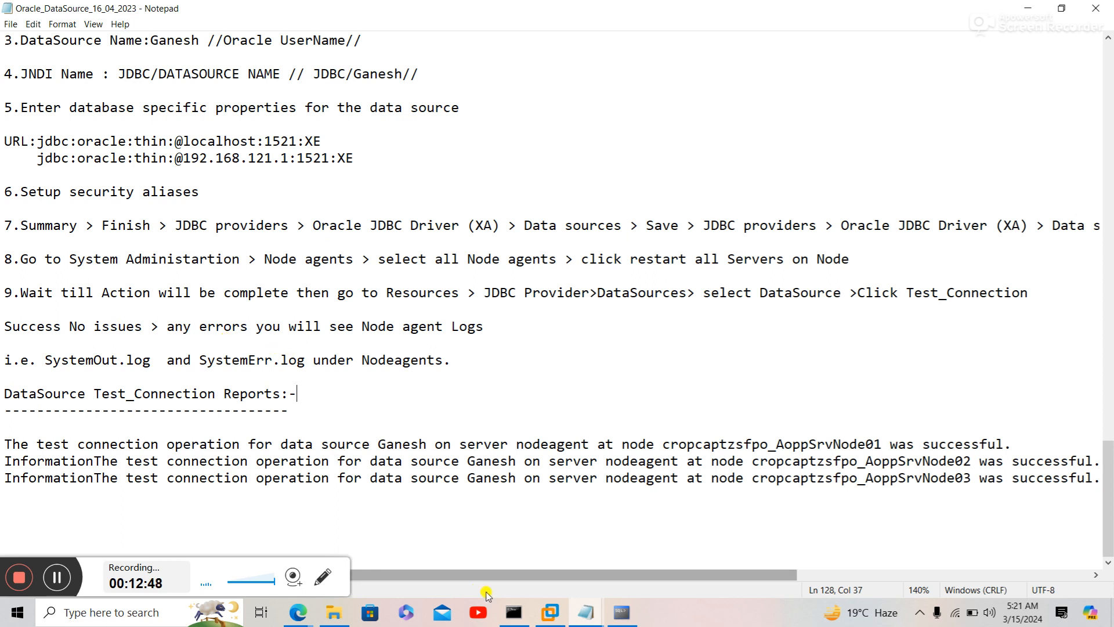
pyautogui.click(298, 612)
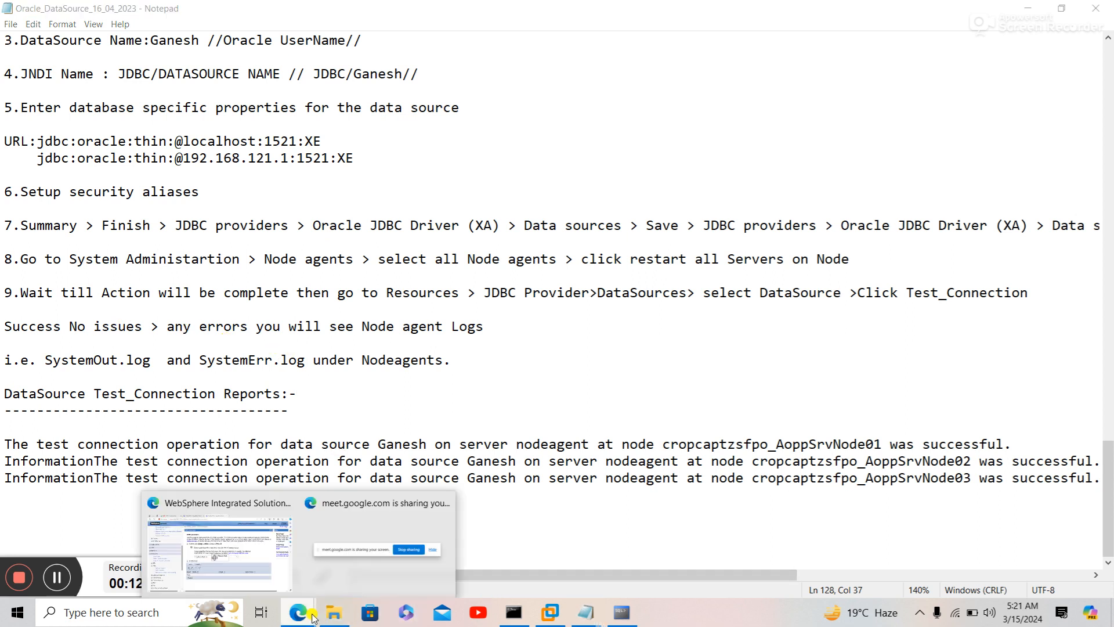
pyautogui.click(256, 548)
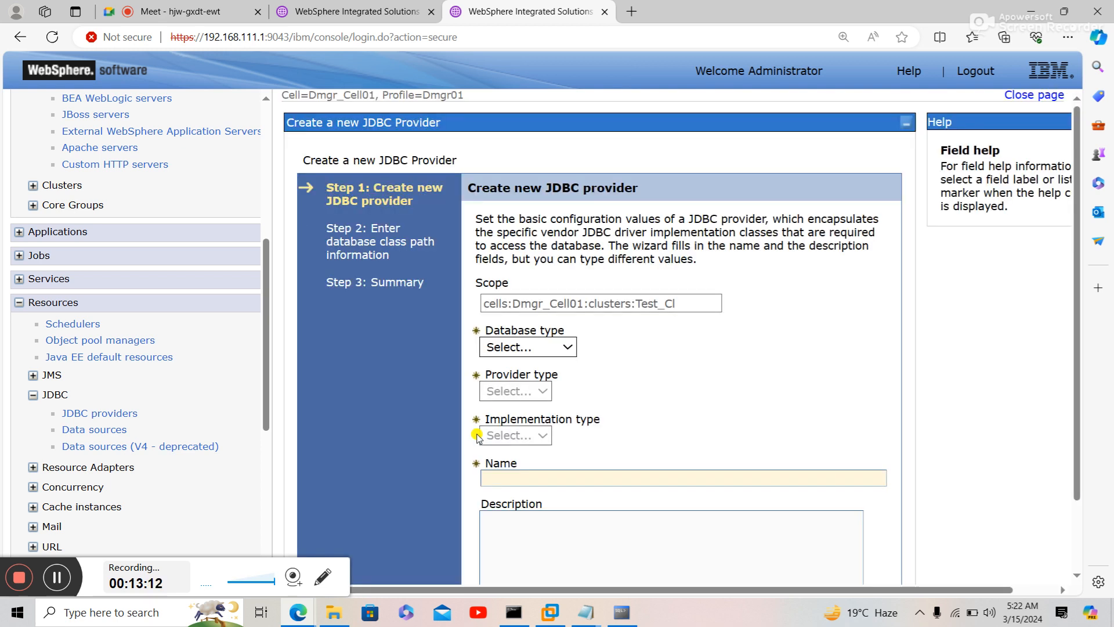
# - Set the database type to Oracle and the provider type to Oracle JDBC Driver
pyautogui.click(567, 347)
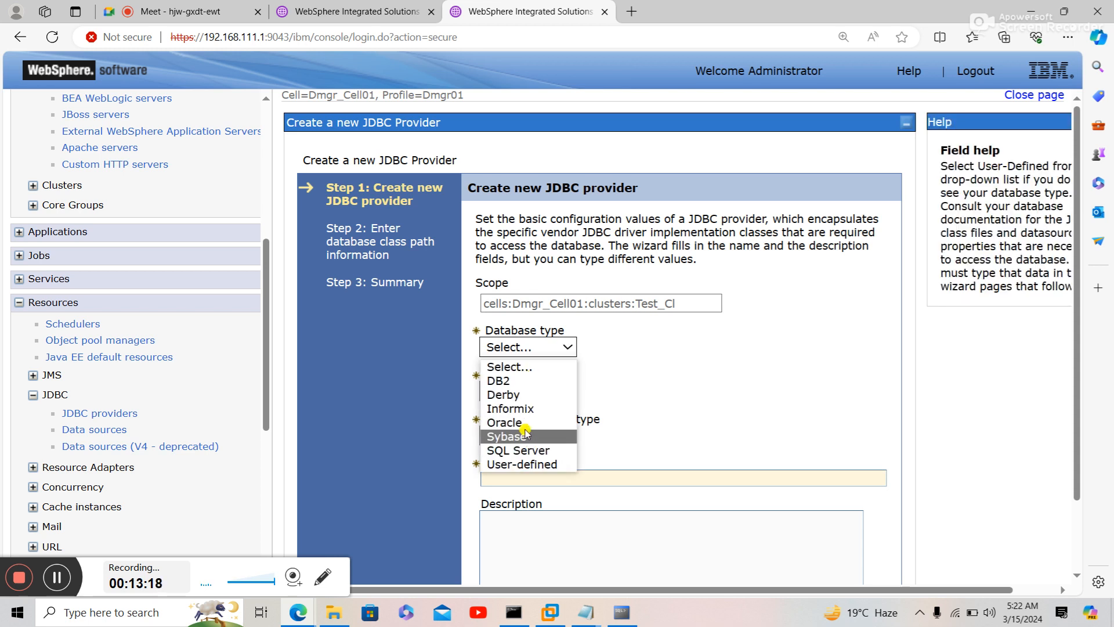
pyautogui.click(525, 427)
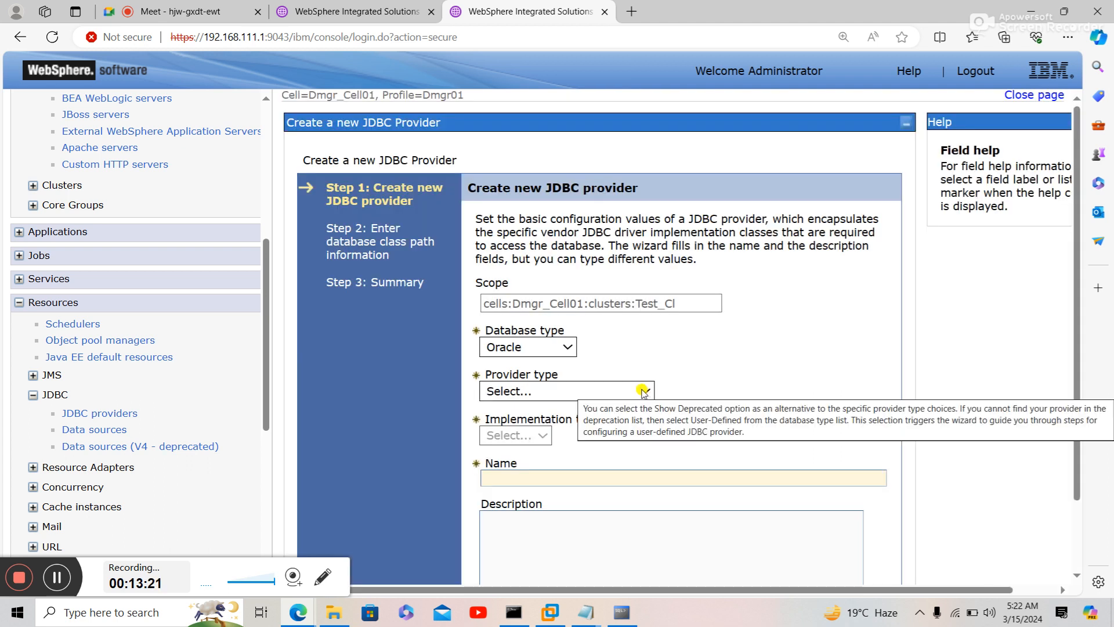
pyautogui.click(602, 390)
pyautogui.click(589, 425)
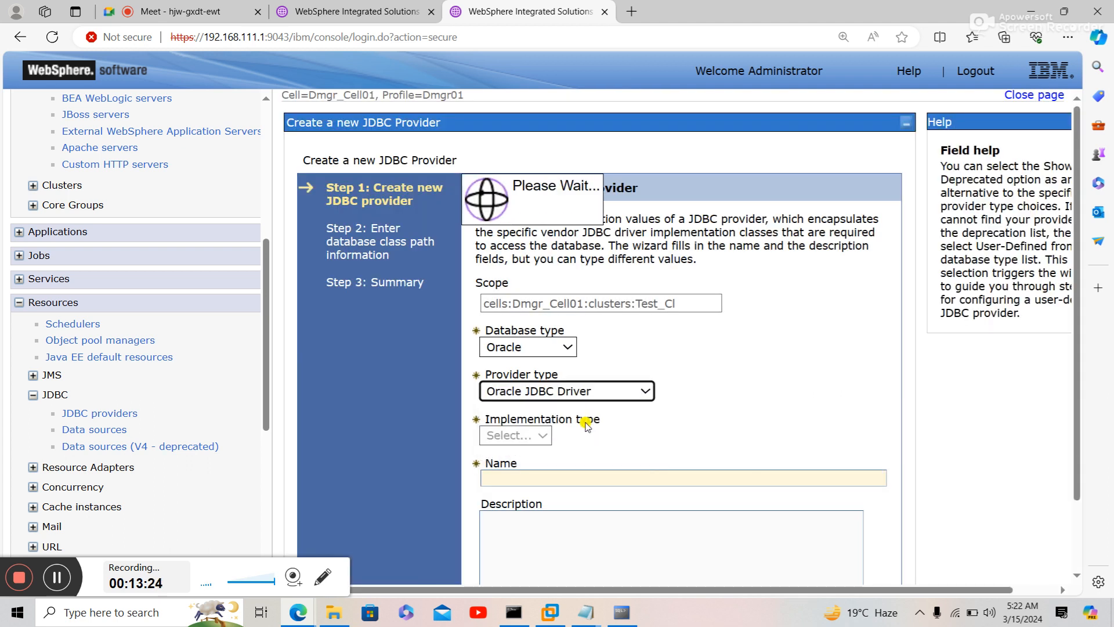
pyautogui.scroll(-2, 709, 404)
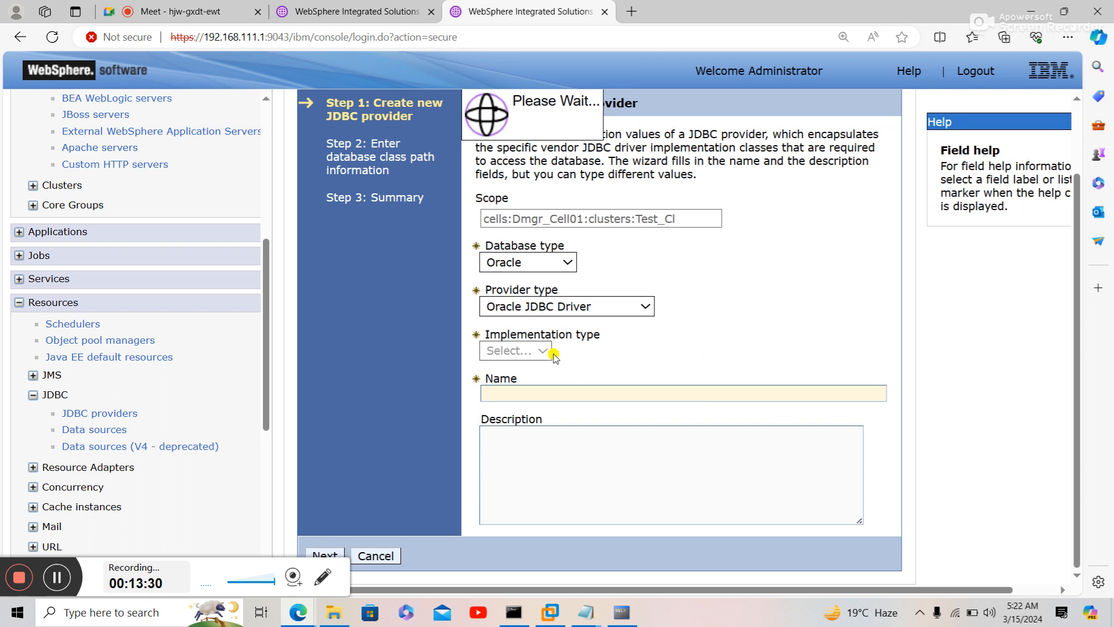
# - In Notepad, fix the 'provider types:' typo and make the line read 'provider types: JDBC'
pyautogui.moveTo(591, 615)
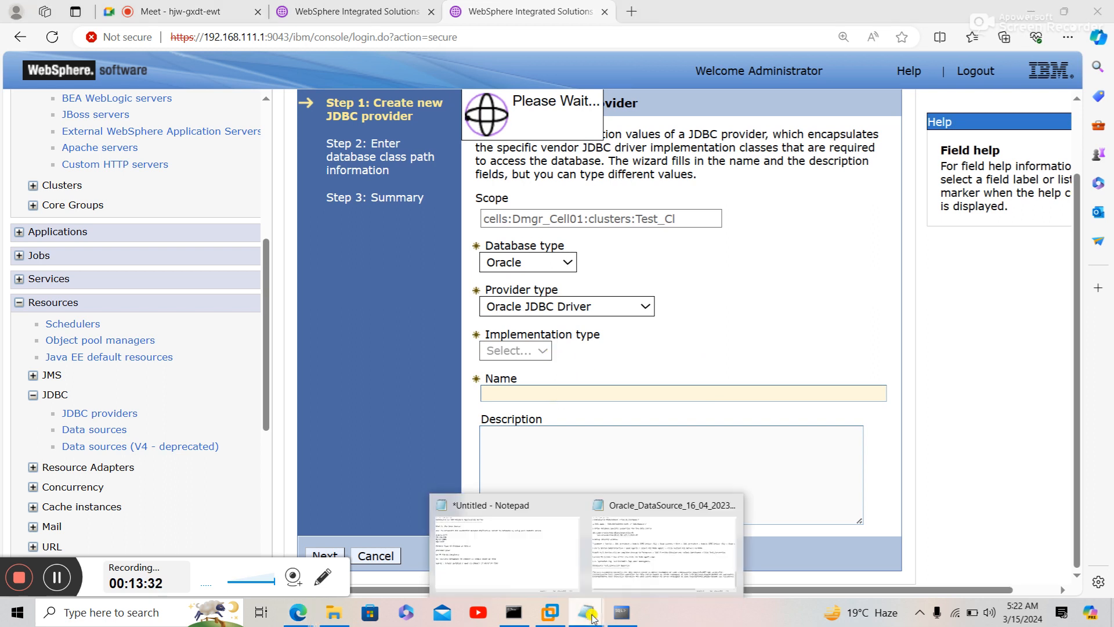
pyautogui.click(555, 581)
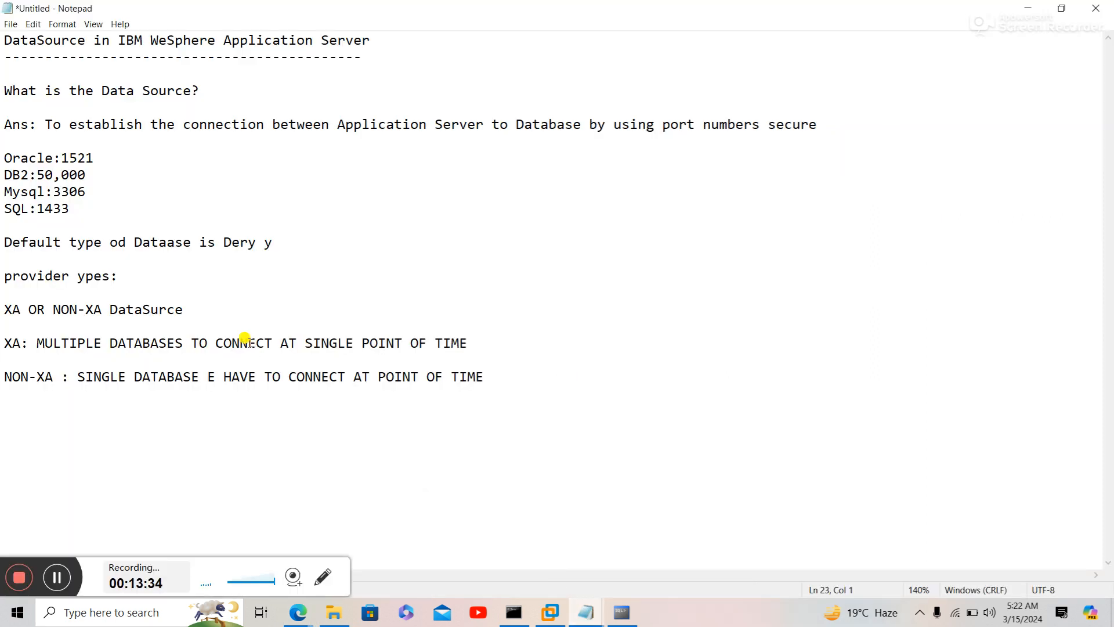
pyautogui.click(78, 276)
pyautogui.write('t')
pyautogui.click(140, 275)
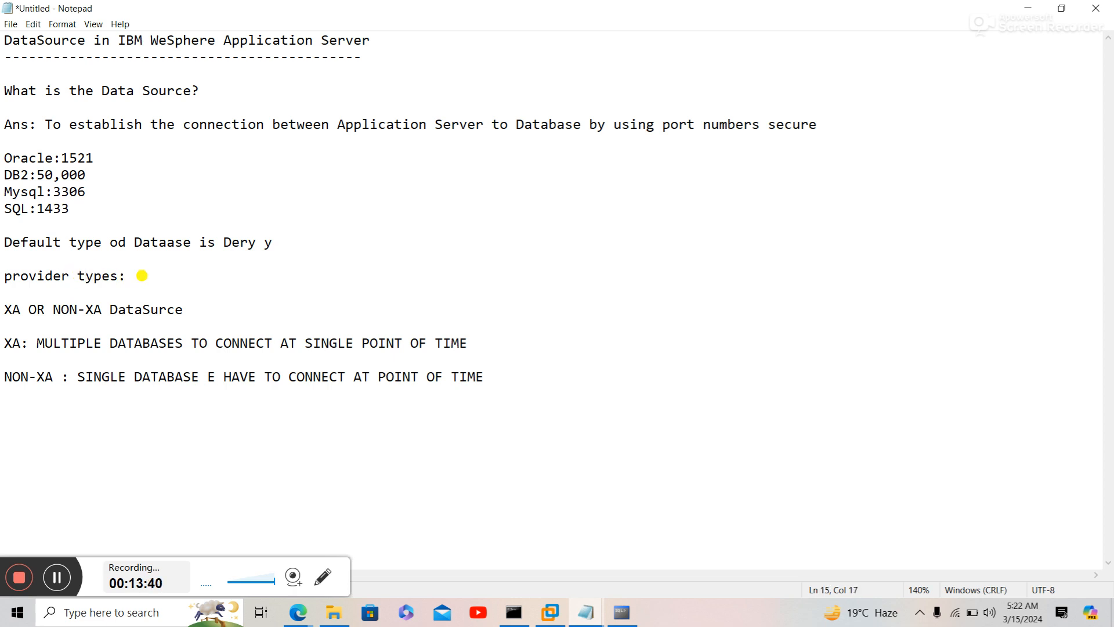
pyautogui.write('JDBC')
# - Add an 'Implimentation Types:' heading line above the XA notes, correcting its spelling
pyautogui.press('Return')
pyautogui.press('Return')
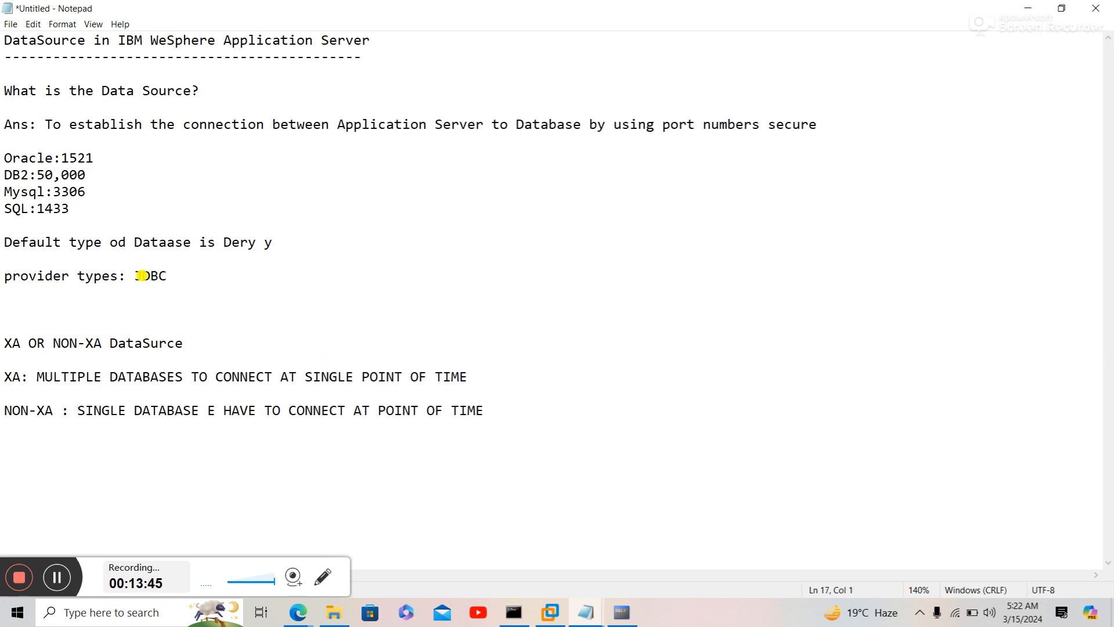
pyautogui.press('Down')
pyautogui.write('Implimenttion Type')
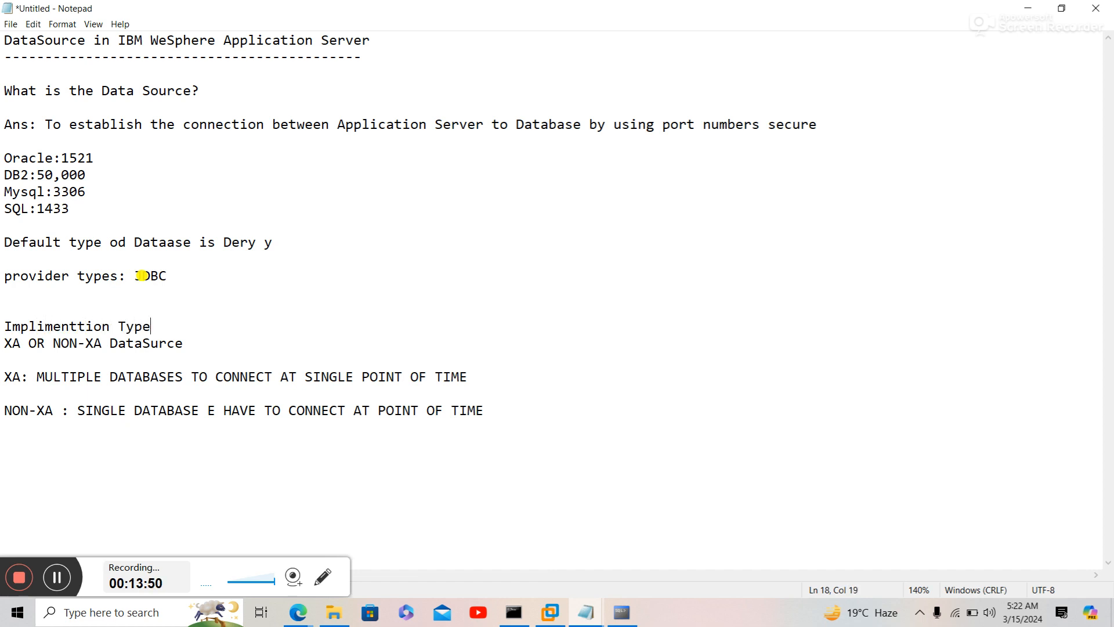
pyautogui.write('s:')
pyautogui.press('Return')
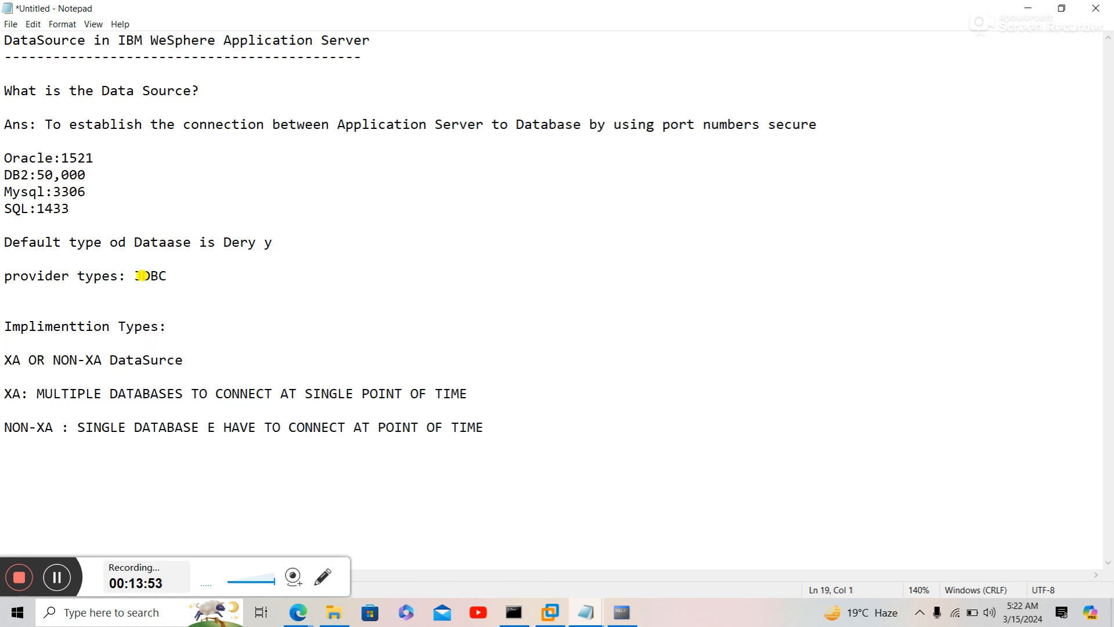
pyautogui.click(77, 326)
pyautogui.write('a')
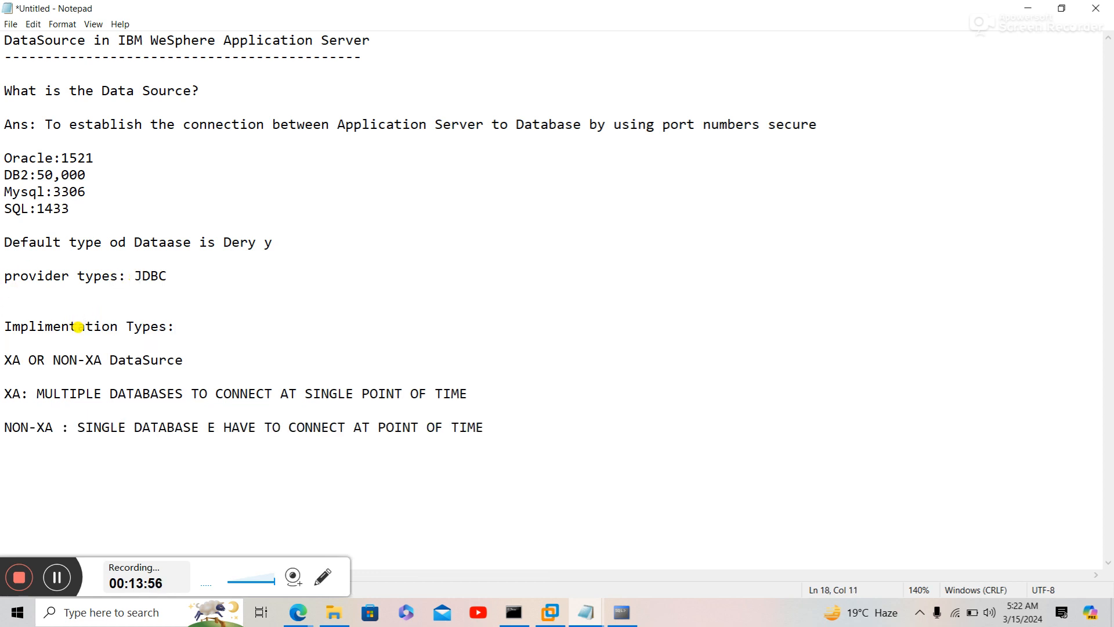
pyautogui.click(177, 325)
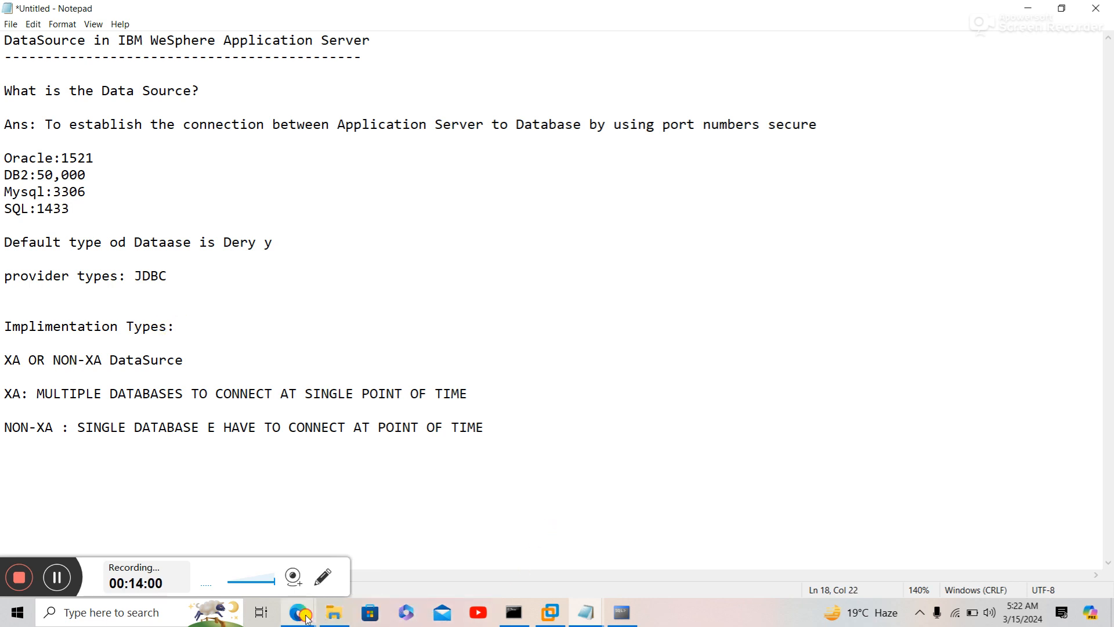
# - Set the implementation type to XA data source and advance to the class path step
pyautogui.moveTo(306, 619)
pyautogui.click(215, 539)
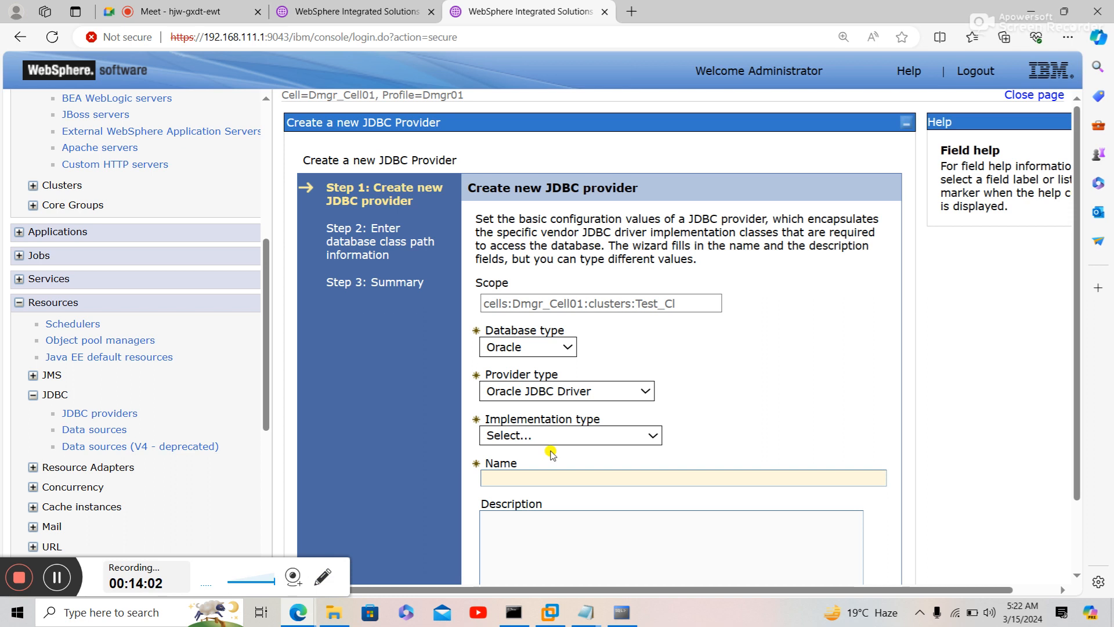
pyautogui.click(560, 435)
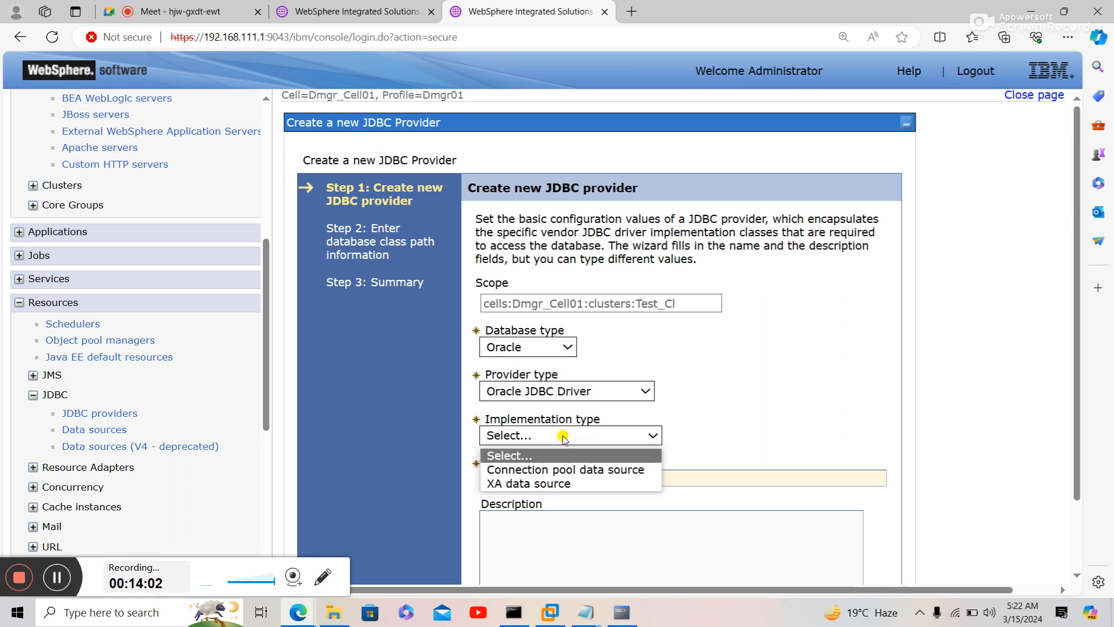
pyautogui.click(528, 484)
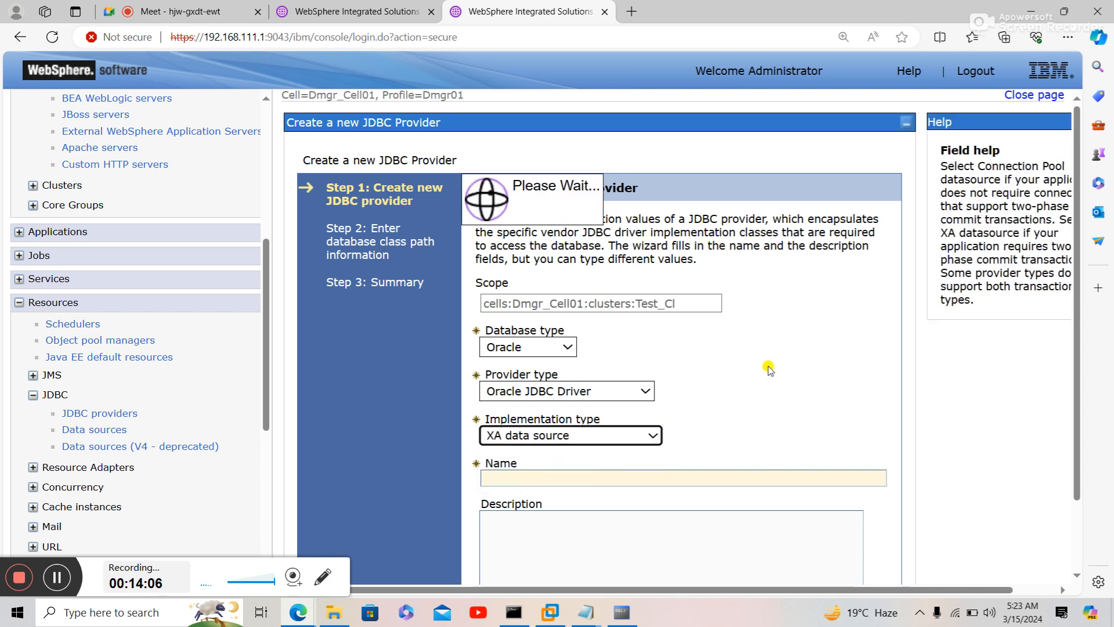
pyautogui.scroll(-2, 768, 369)
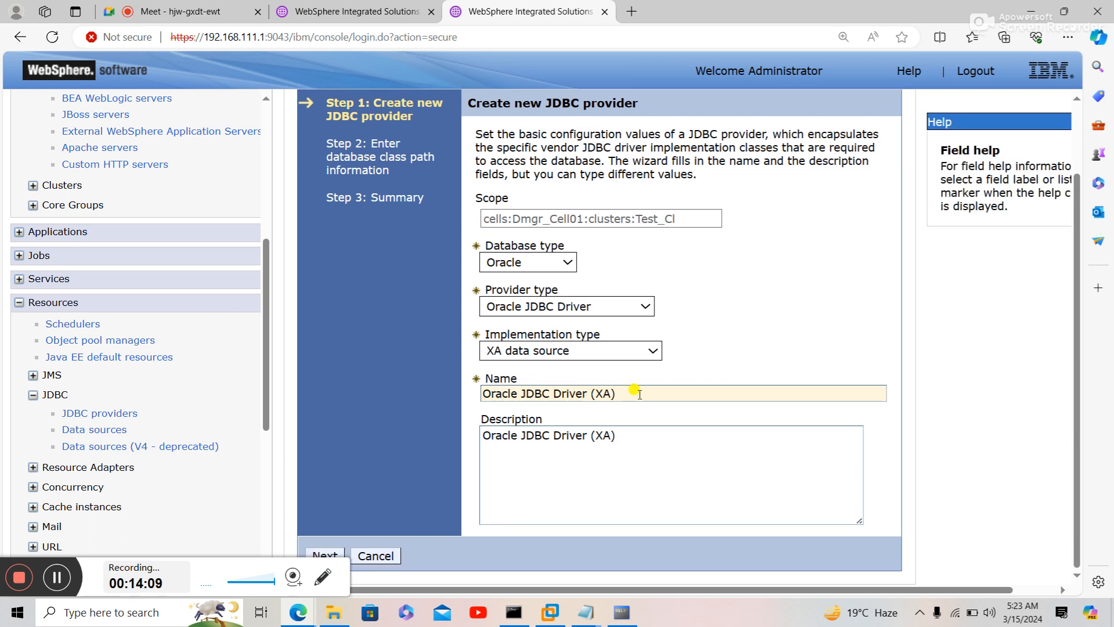
pyautogui.click(331, 553)
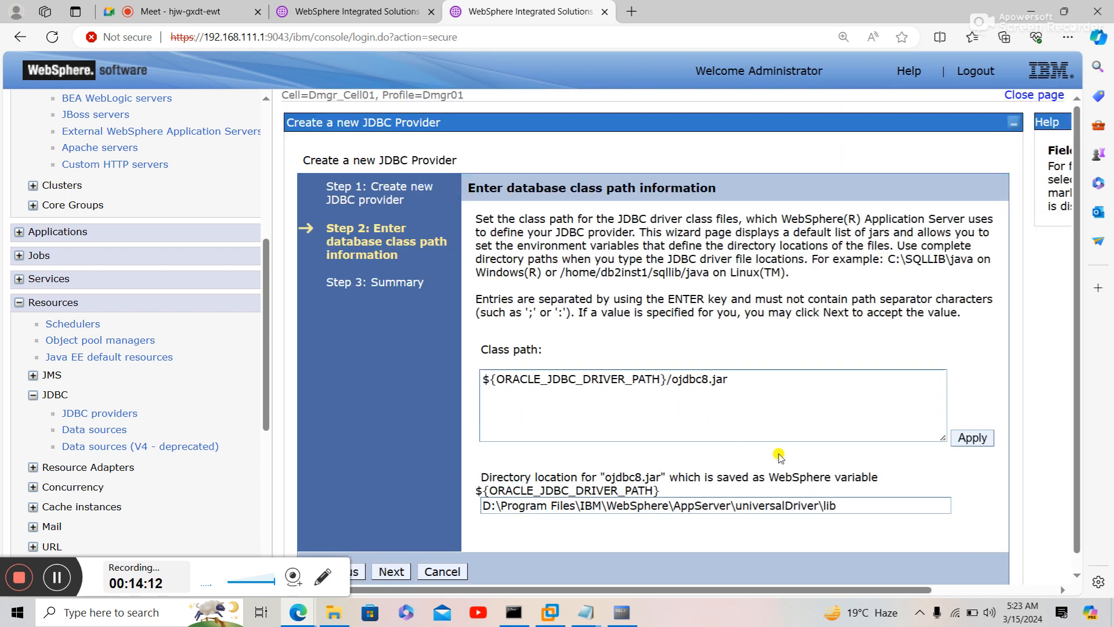
# - Select and copy the full driver directory path shown on the class path page
pyautogui.doubleClick(843, 504)
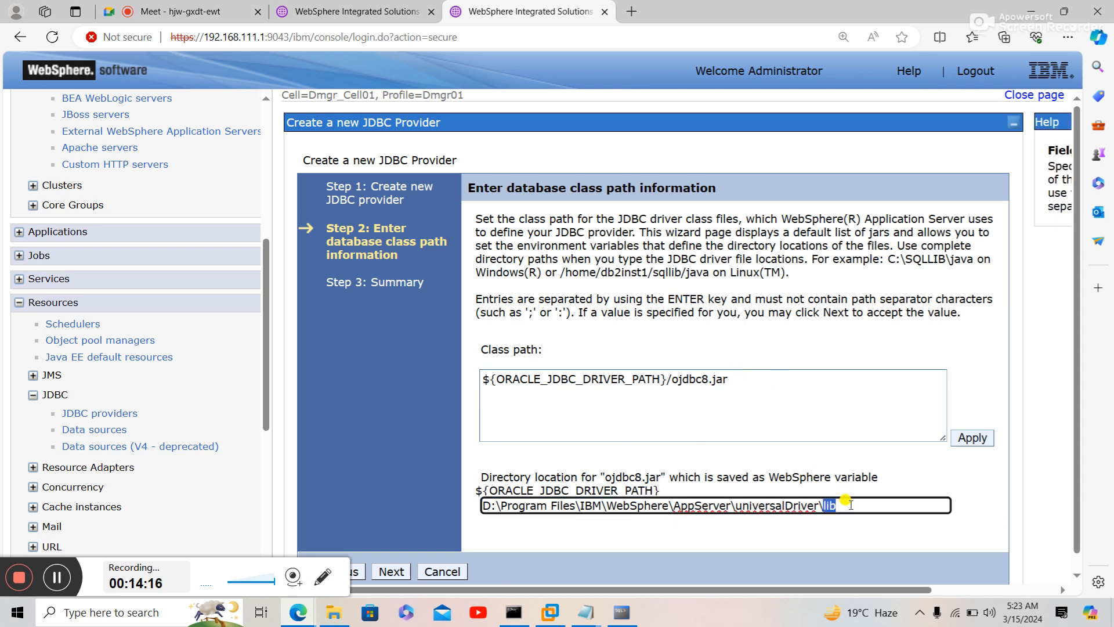
pyautogui.click(851, 505)
pyautogui.moveTo(851, 505); pyautogui.dragTo(476, 509)
pyautogui.hotkey('ctrl', 'c')
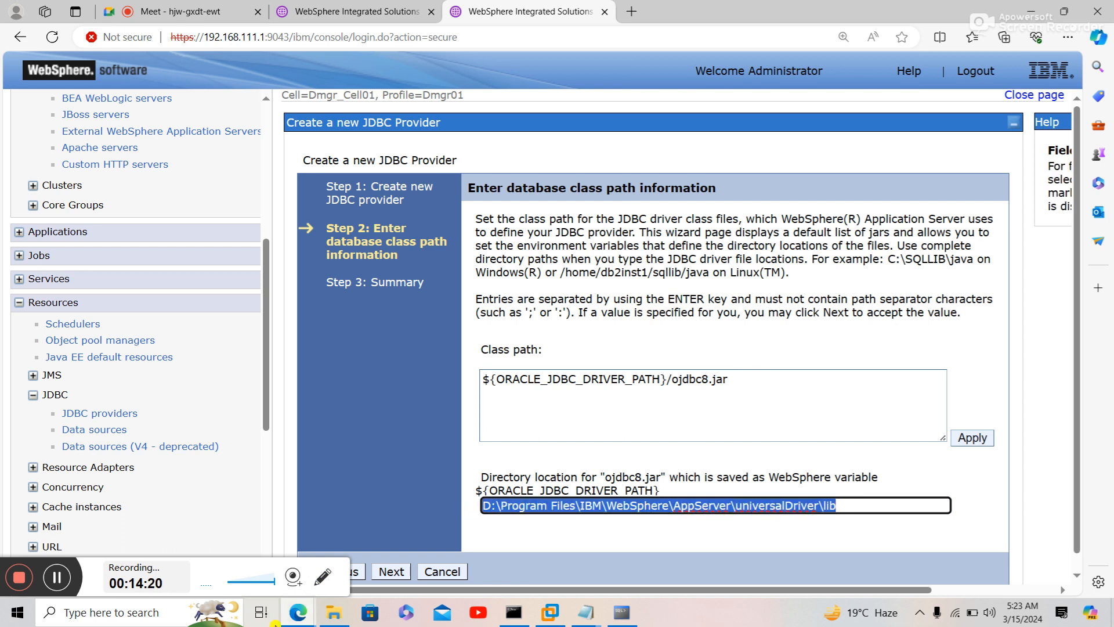
pyautogui.click(333, 615)
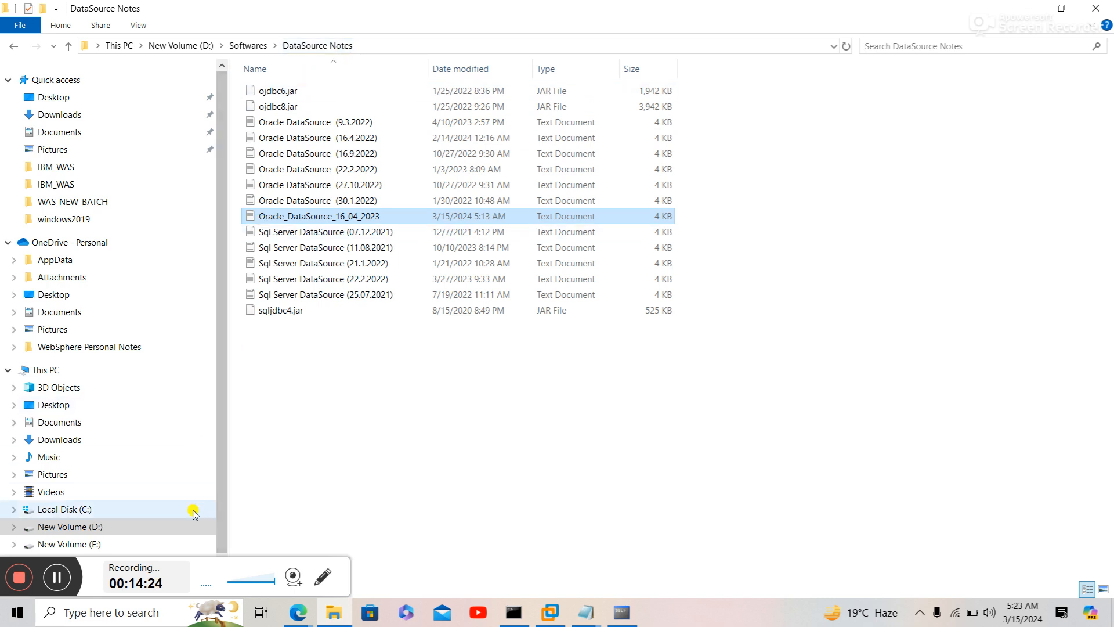
# - Go to the pasted universalDriver\lib path in File Explorer to confirm ojdbc8.jar exists
pyautogui.click(439, 46)
pyautogui.hotkey('ctrl', 'v')
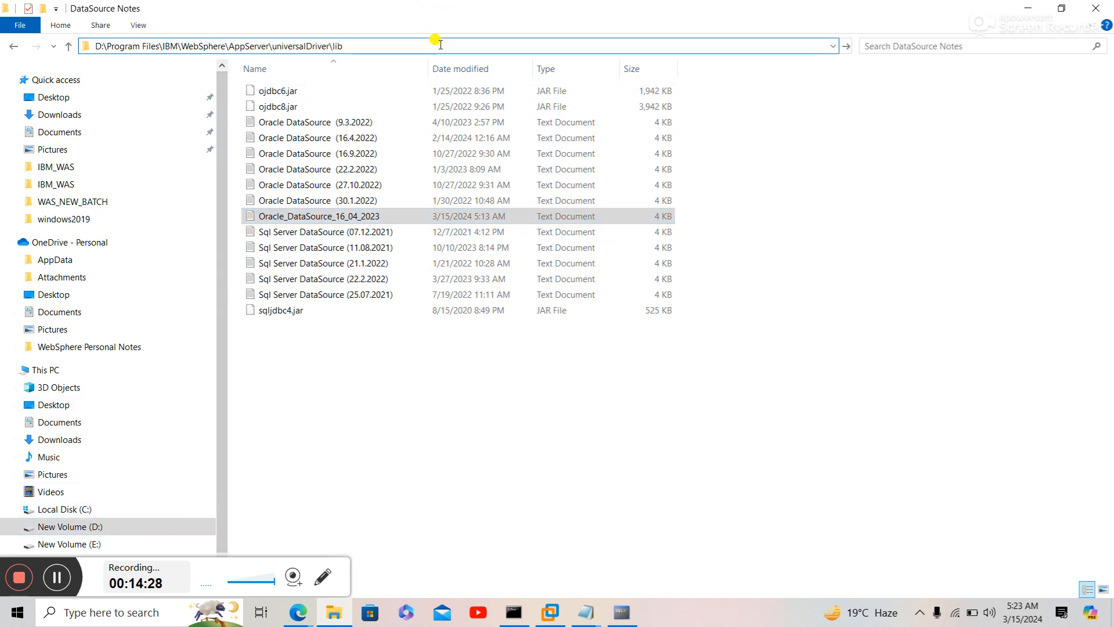
pyautogui.press('Return')
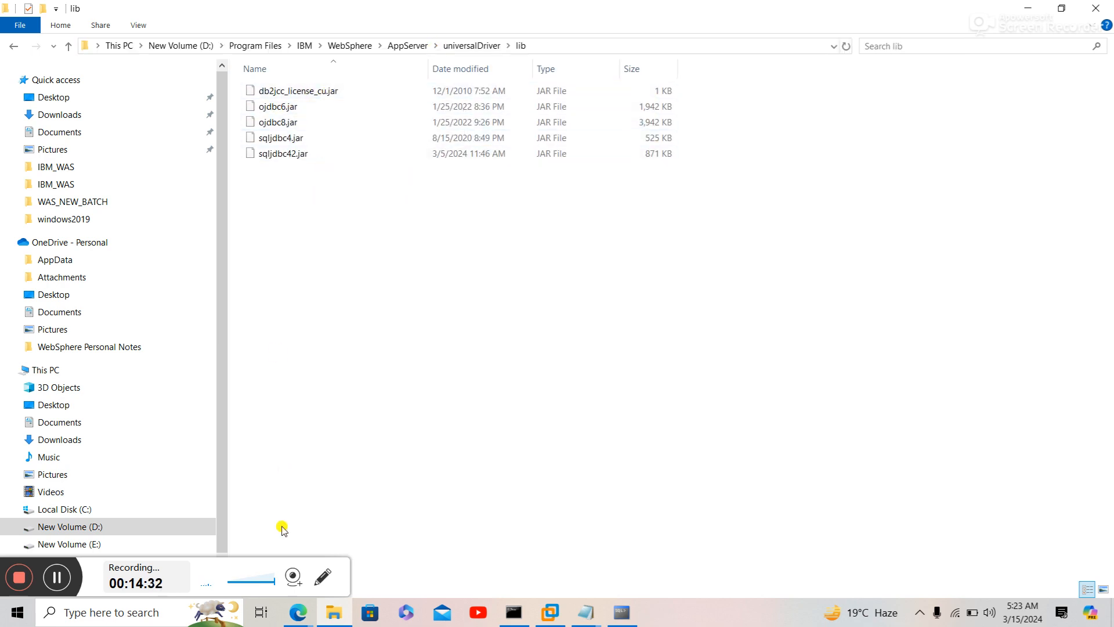
pyautogui.moveTo(296, 618)
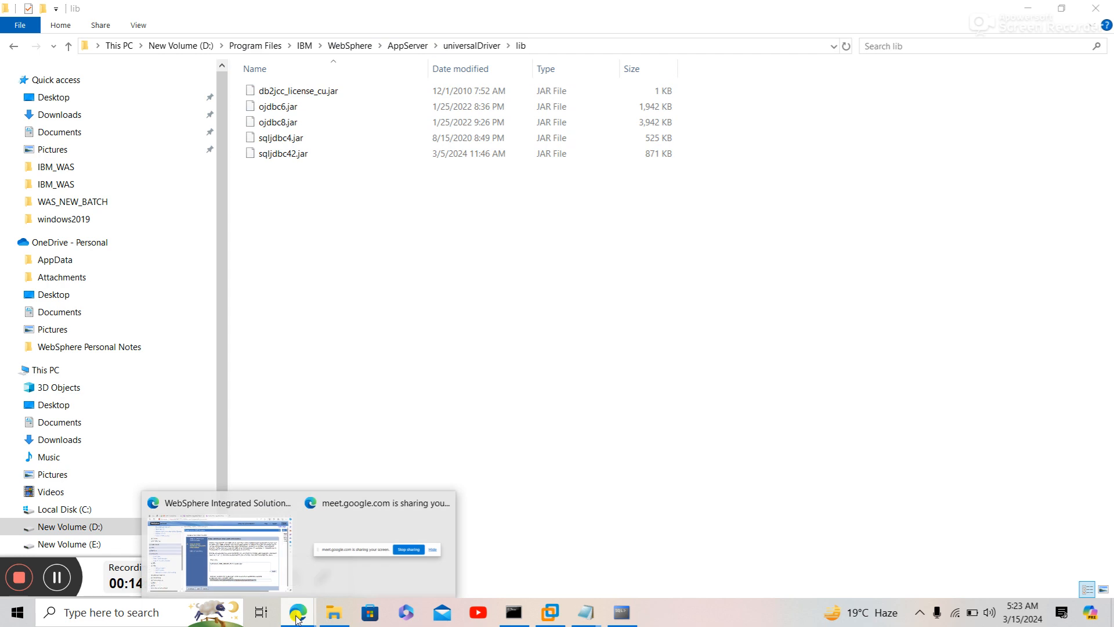
pyautogui.click(232, 540)
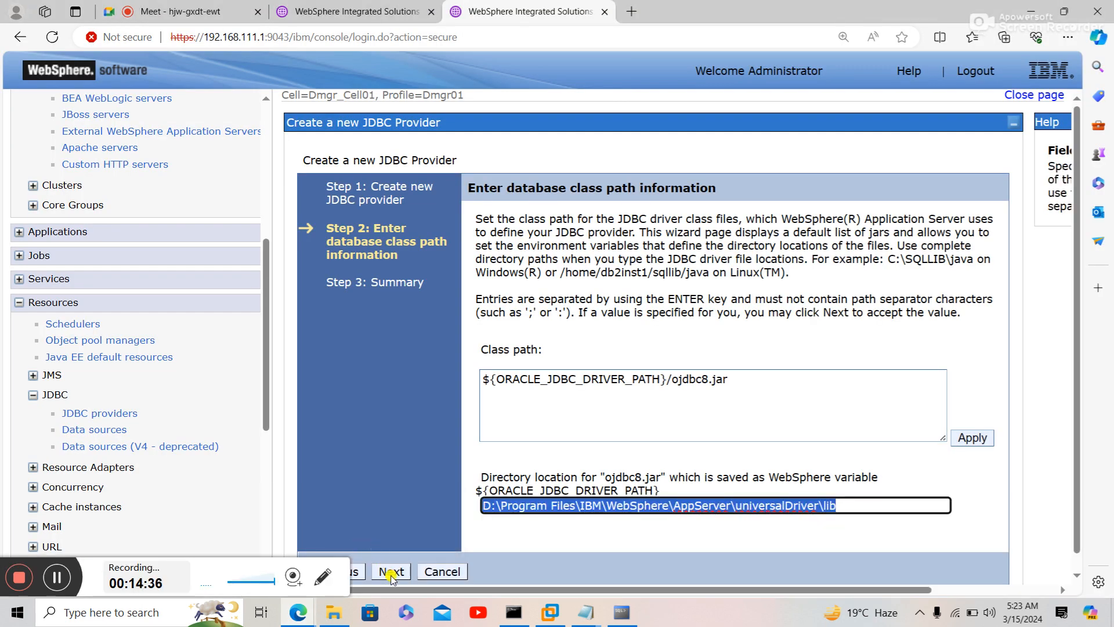
# - Accept the class path, review the summary, and finish creating the Oracle JDBC Driver (XA) provider
pyautogui.click(392, 573)
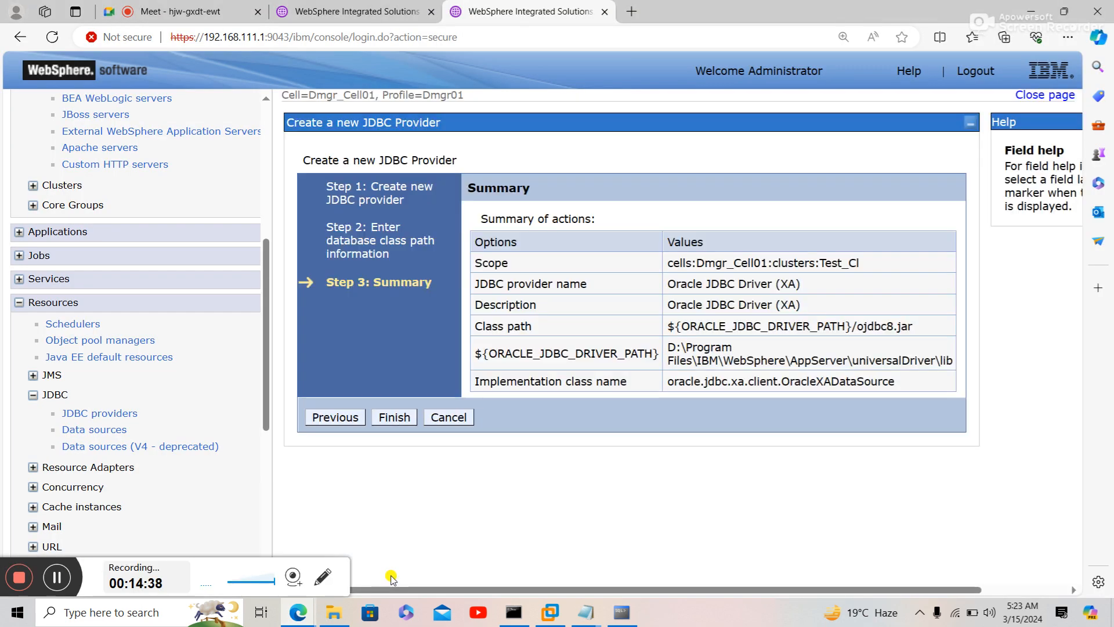
pyautogui.click(403, 418)
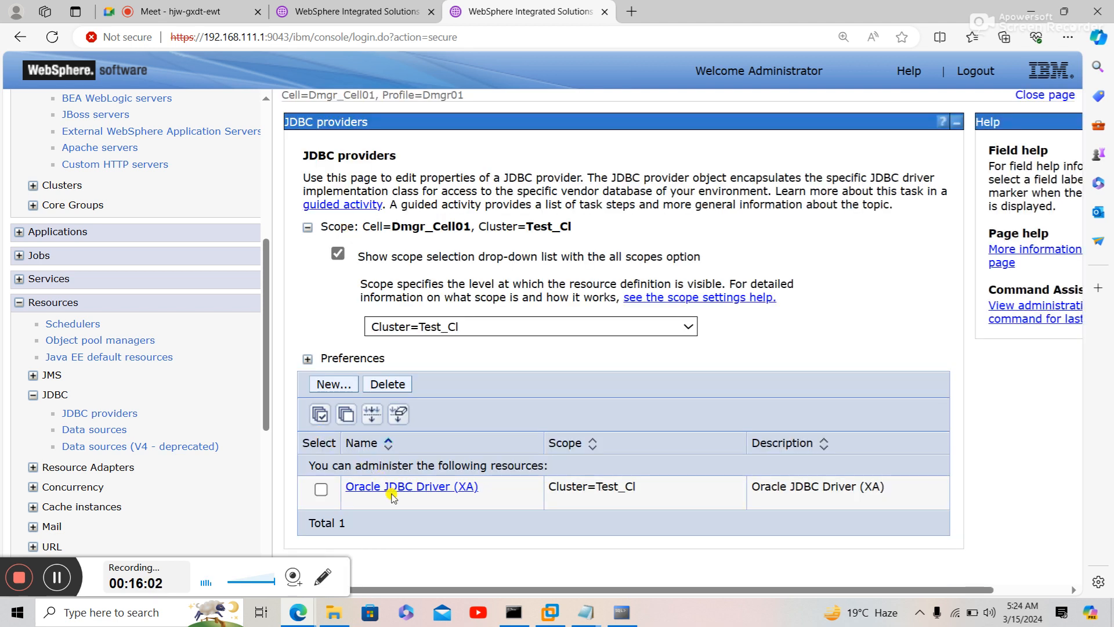
# - Go from the Oracle JDBC Driver (XA) provider to its Data sources and start a new one
pyautogui.click(419, 486)
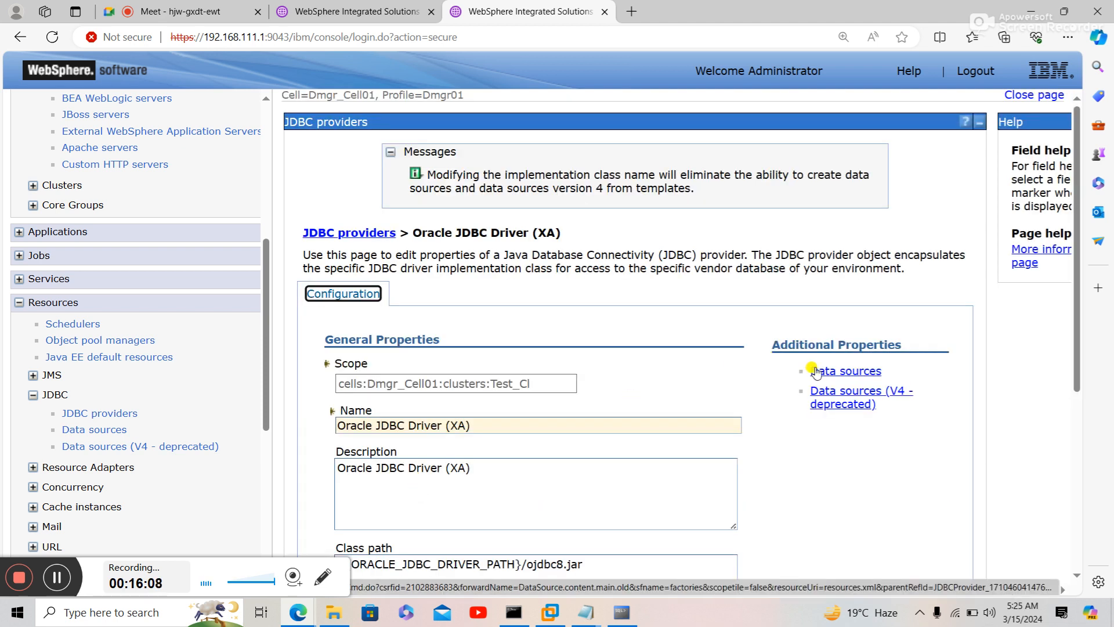
pyautogui.click(816, 372)
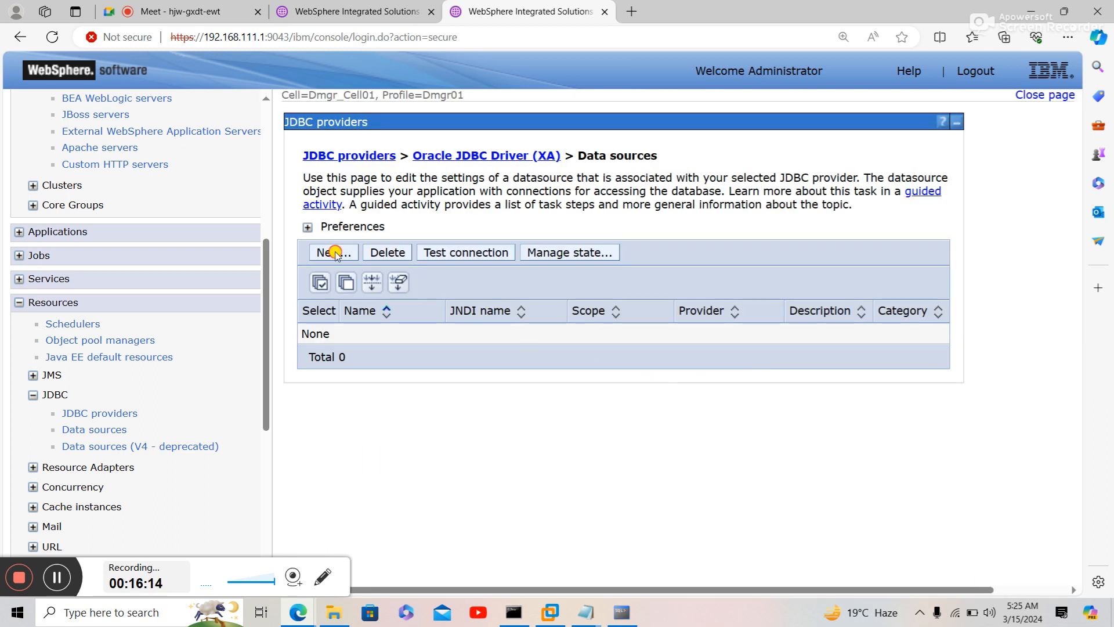
pyautogui.click(334, 254)
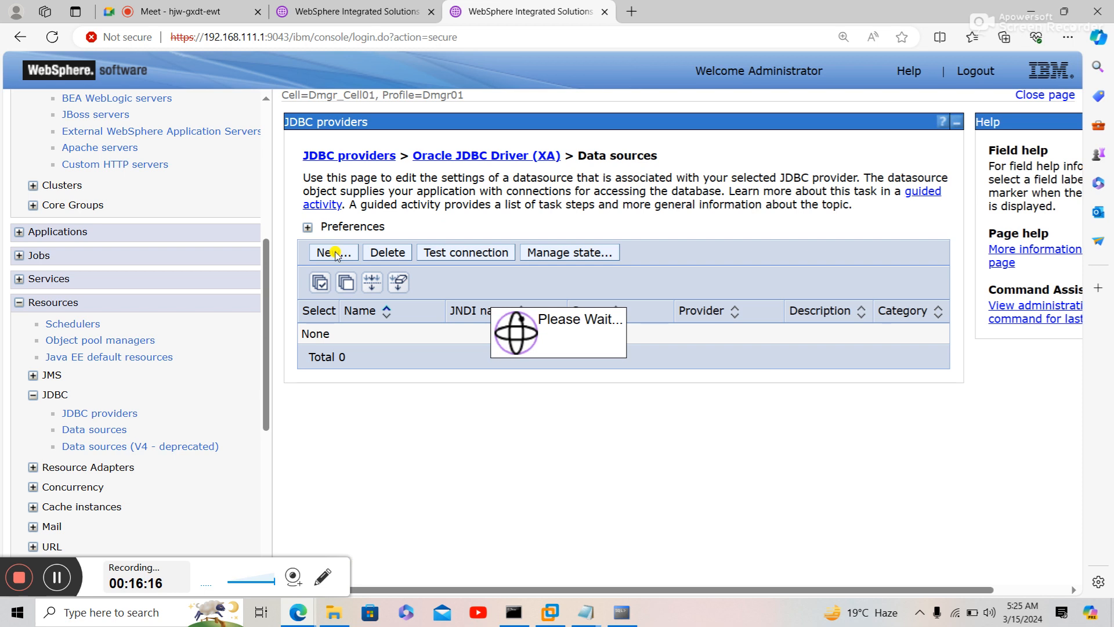
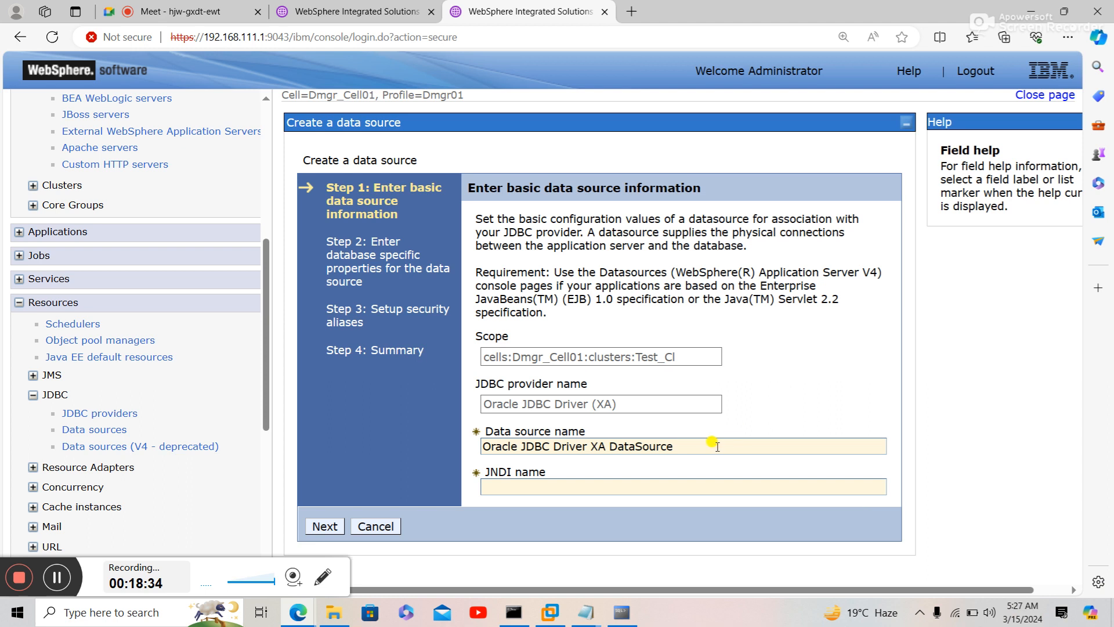
# - Name the data source Ganesh, give it the JNDI name jdbc/Ganesh, and continue
pyautogui.moveTo(718, 447); pyautogui.dragTo(368, 484)
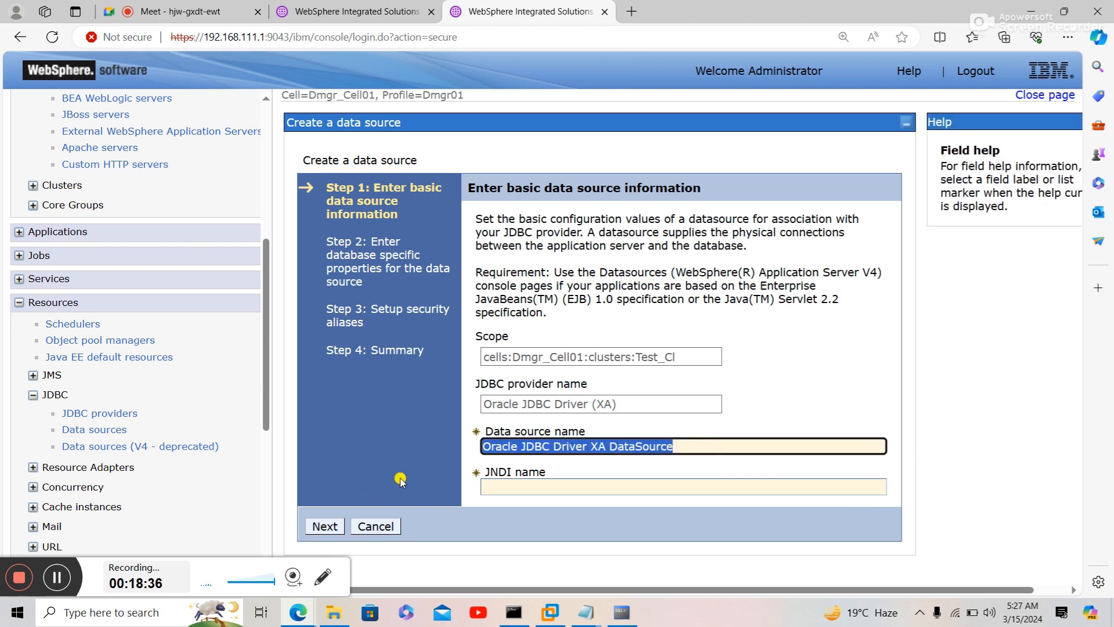
pyautogui.write('Ganes')
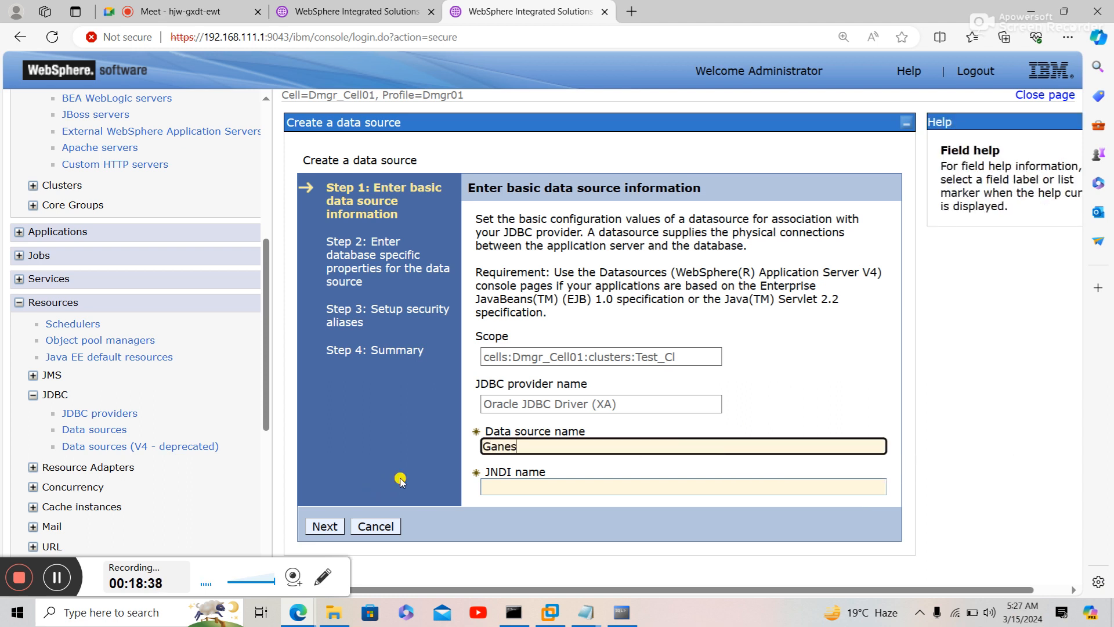
pyautogui.write('h')
pyautogui.click(618, 612)
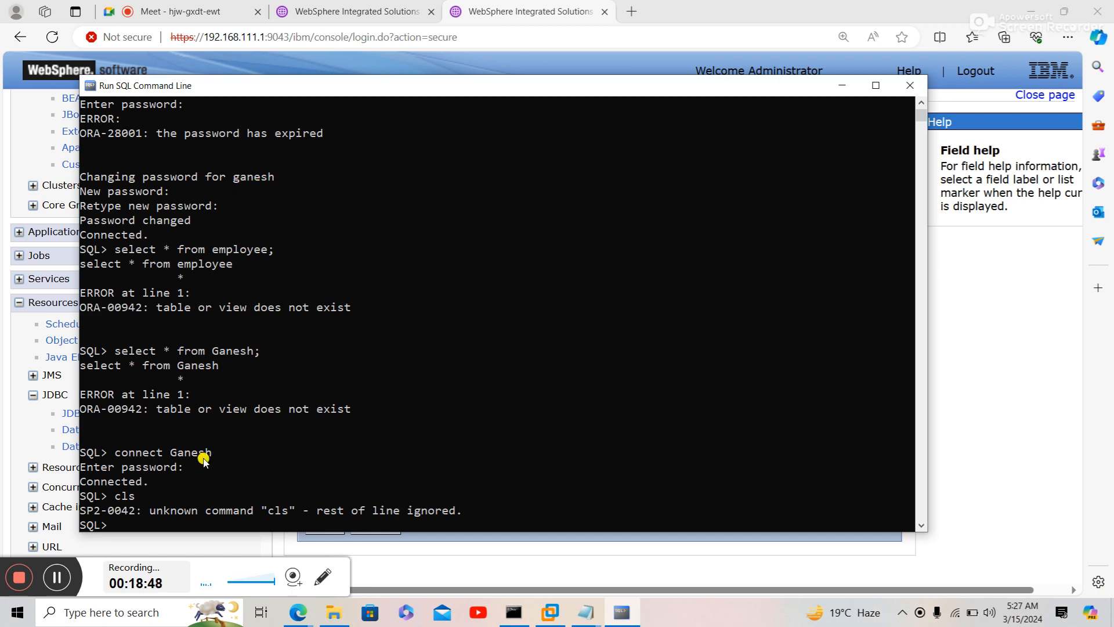
pyautogui.click(298, 613)
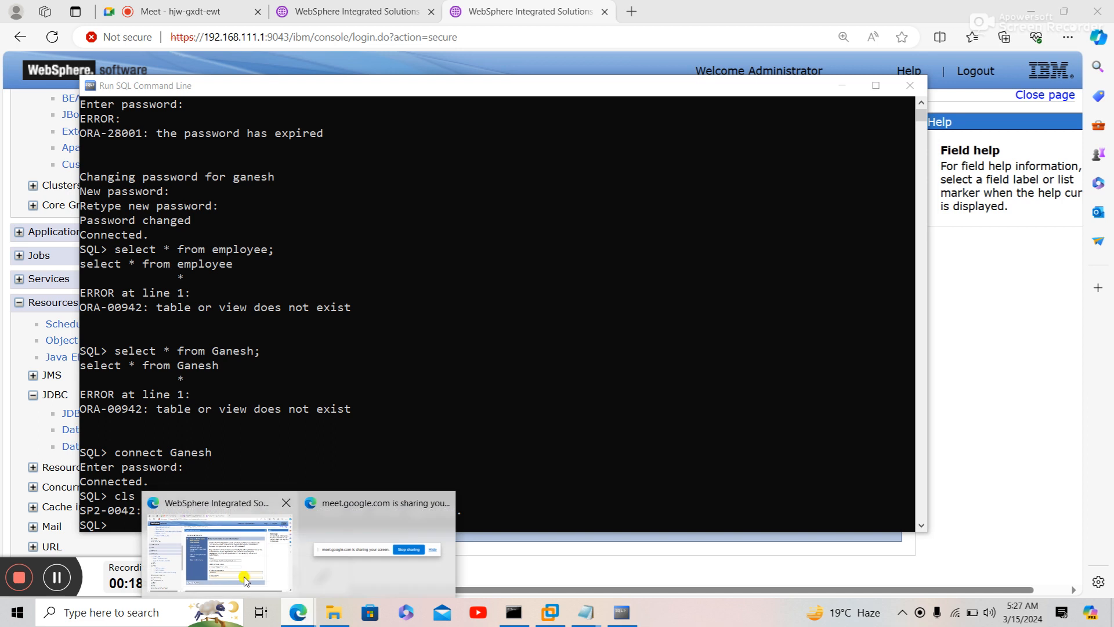
pyautogui.click(244, 581)
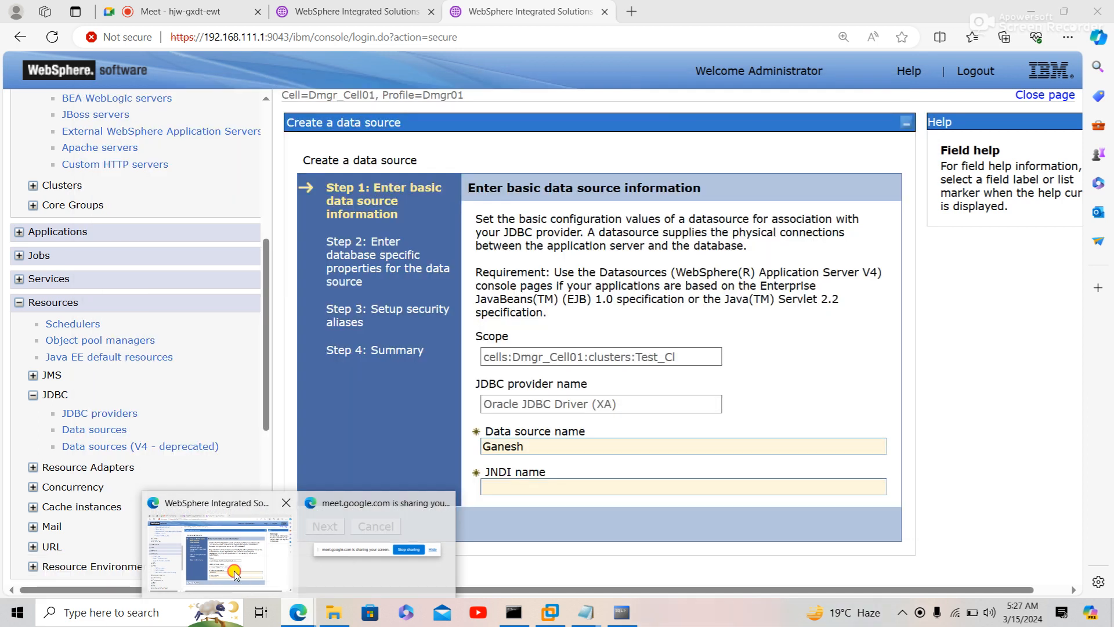
pyautogui.click(510, 488)
pyautogui.write('jdbc/')
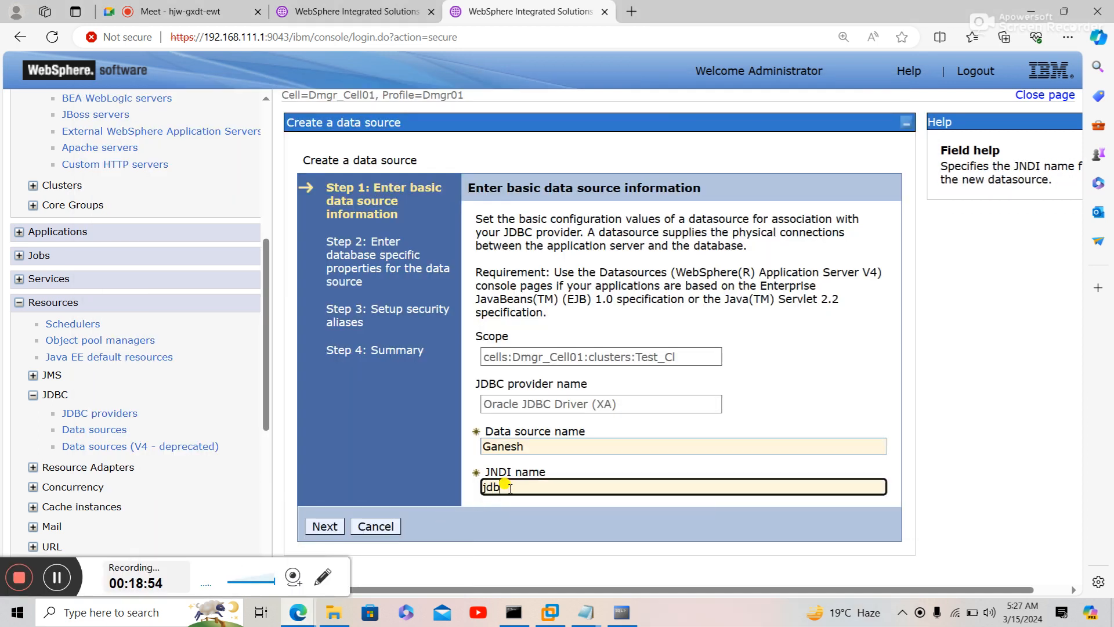
pyautogui.write('Ganesh')
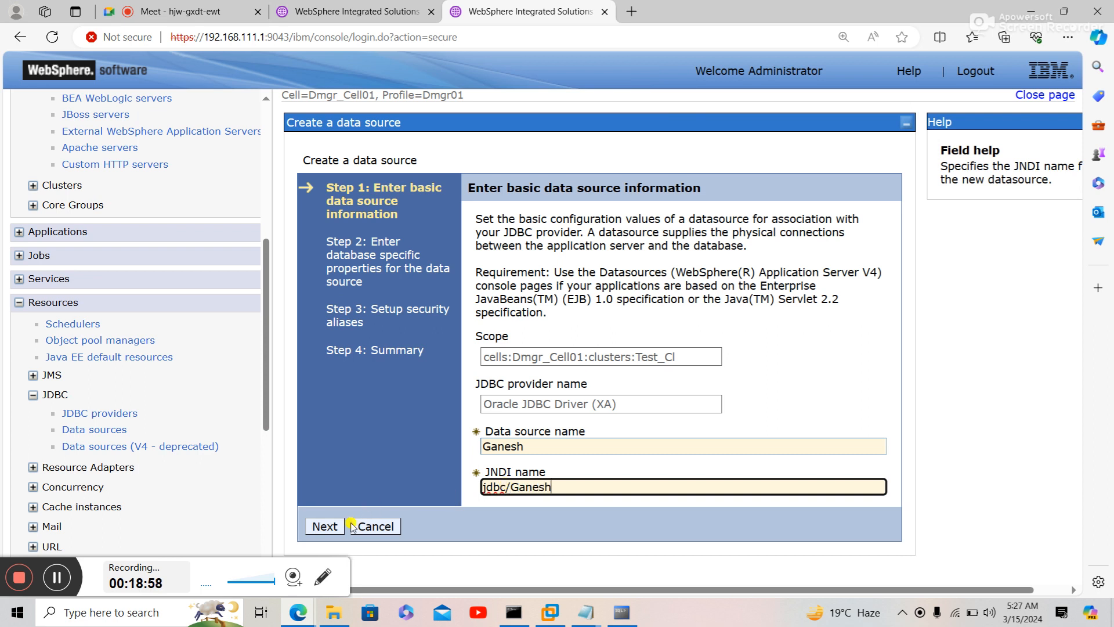
pyautogui.click(332, 527)
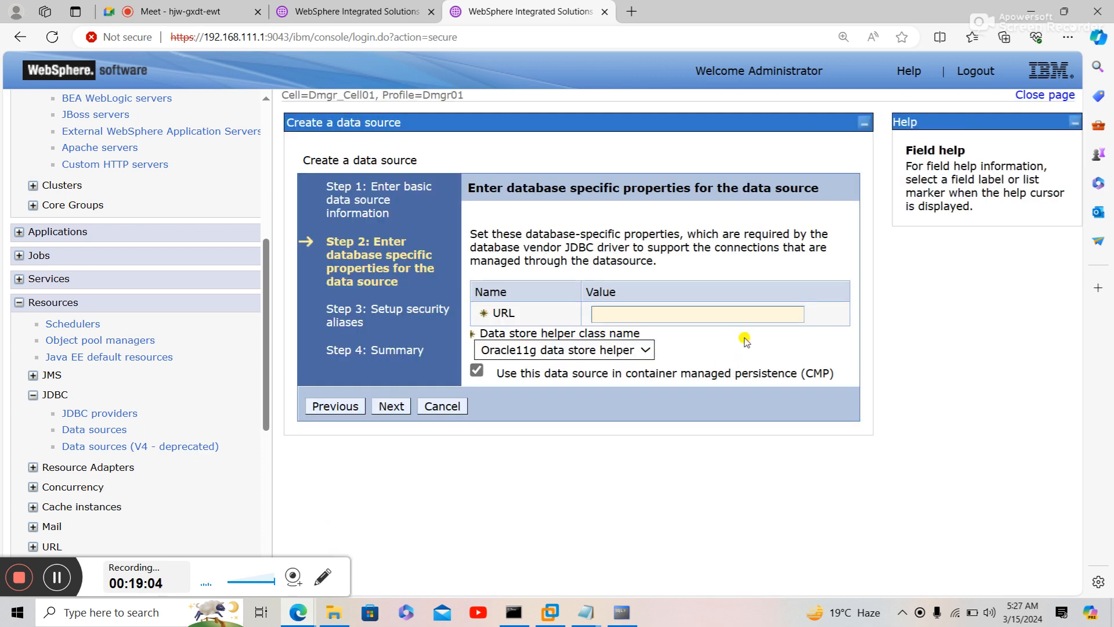
# - Place the cursor in the empty URL field, then turn to the Notepad notes
pyautogui.click(730, 315)
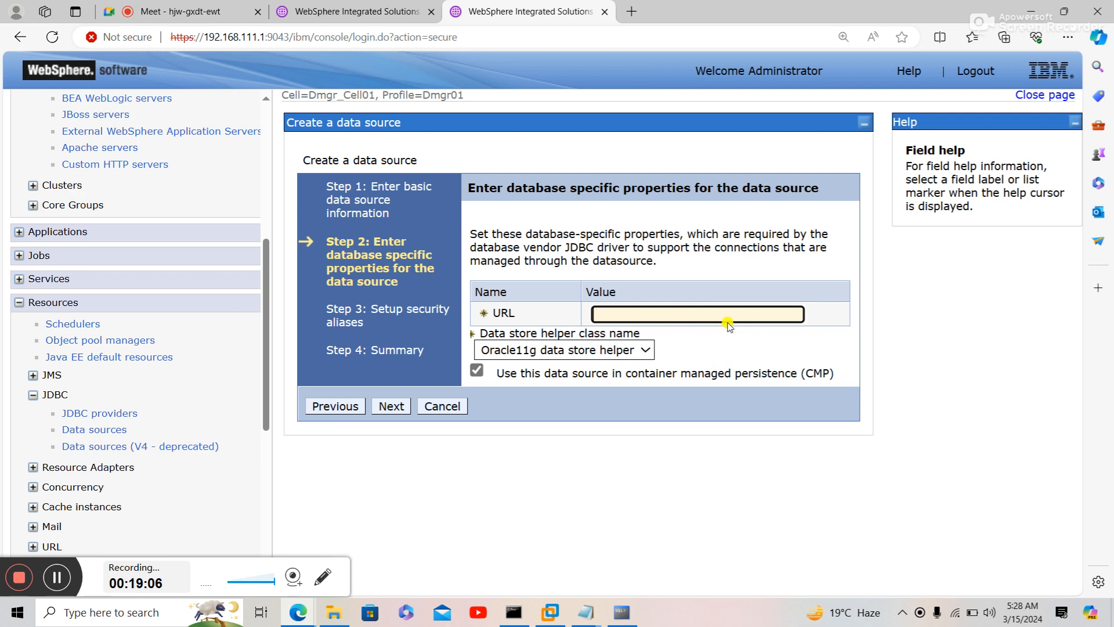
pyautogui.click(586, 613)
pyautogui.click(648, 576)
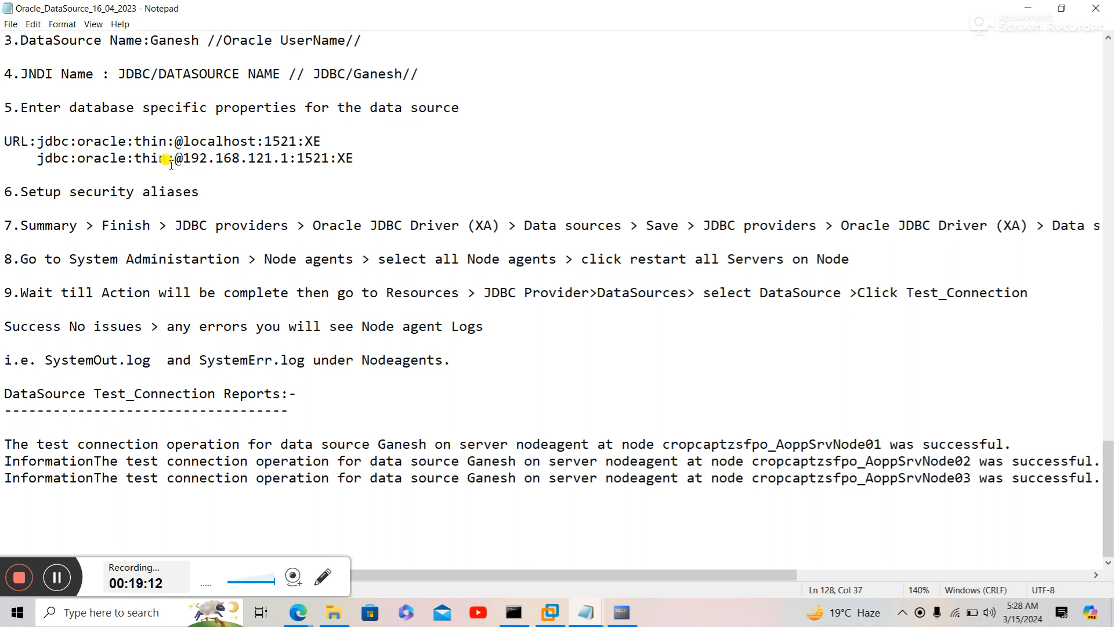
pyautogui.moveTo(36, 141); pyautogui.dragTo(322, 140)
pyautogui.hotkey('ctrl', 'c')
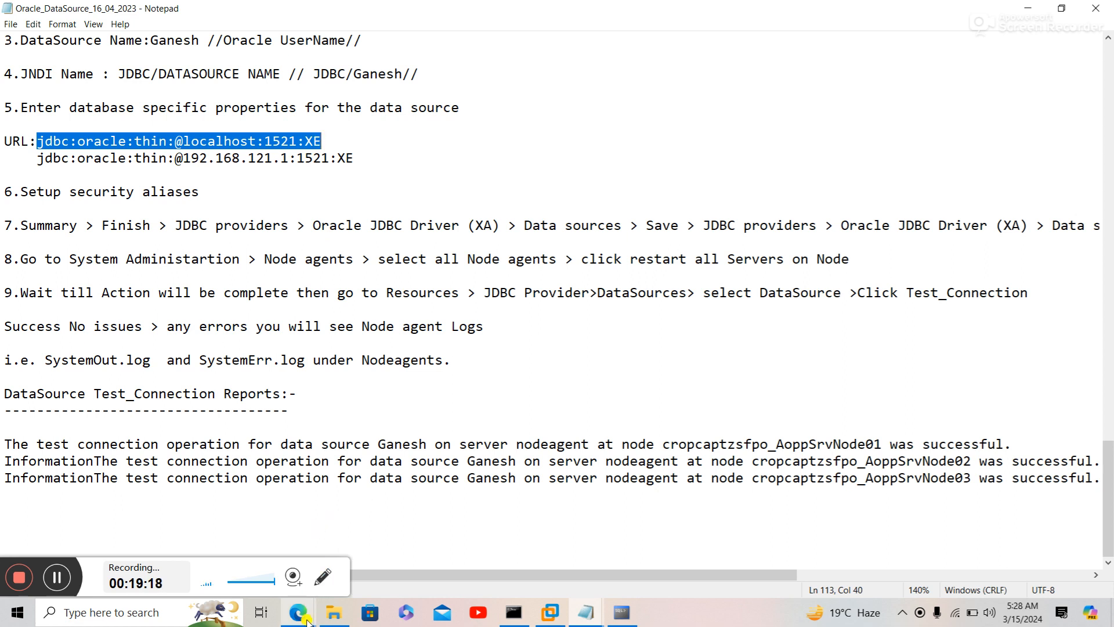
pyautogui.moveTo(305, 621)
pyautogui.click(264, 566)
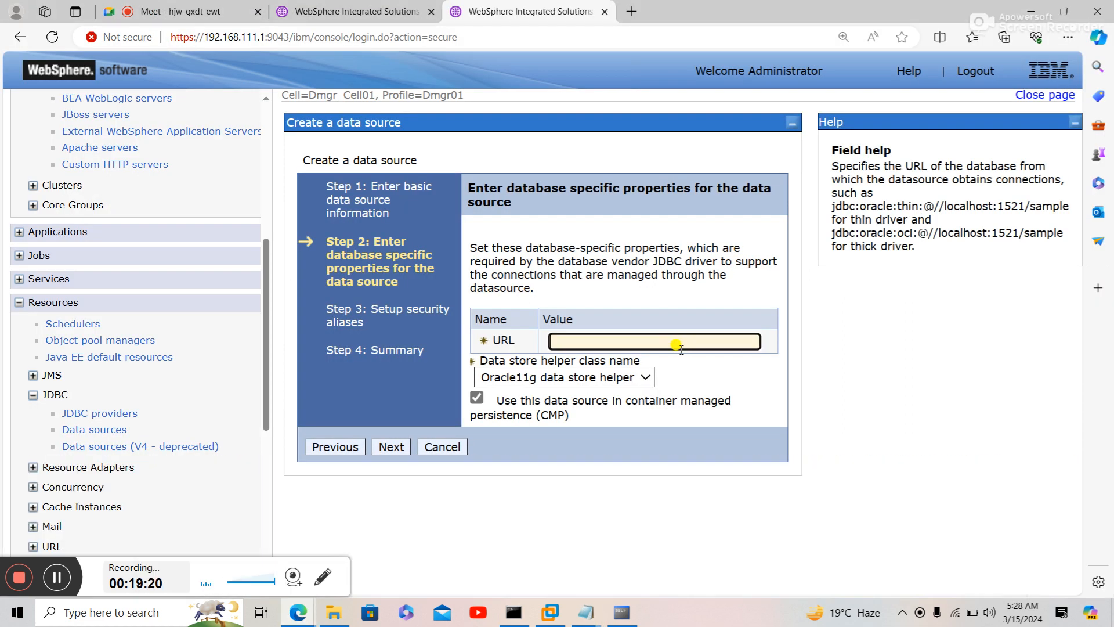
pyautogui.hotkey('ctrl', 'v')
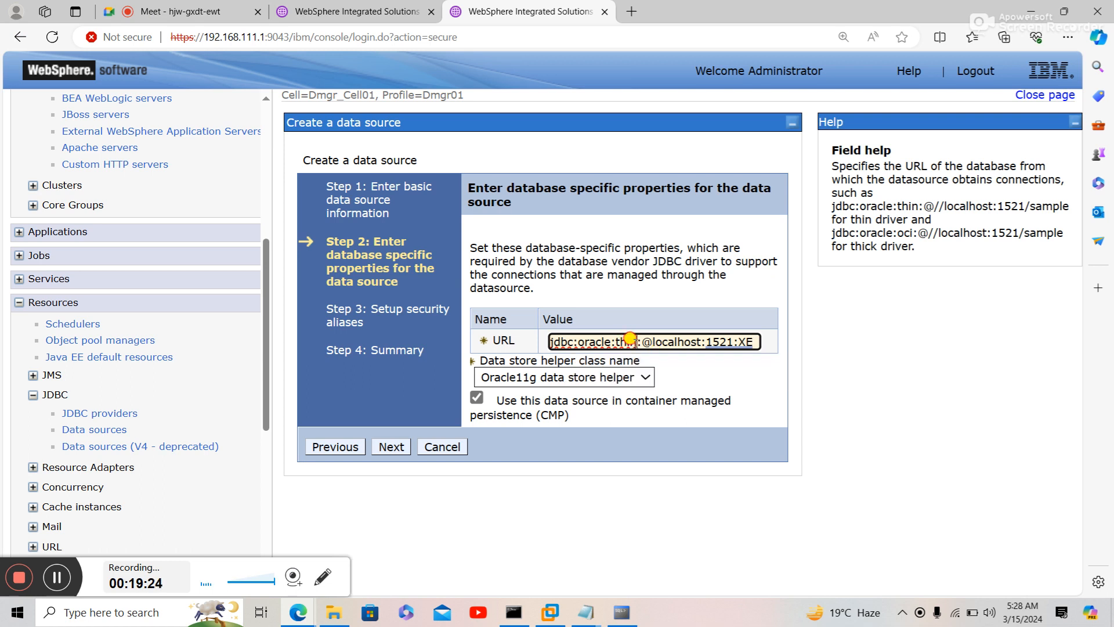
pyautogui.moveTo(630, 339); pyautogui.dragTo(618, 342)
pyautogui.click(614, 340)
pyautogui.click(386, 448)
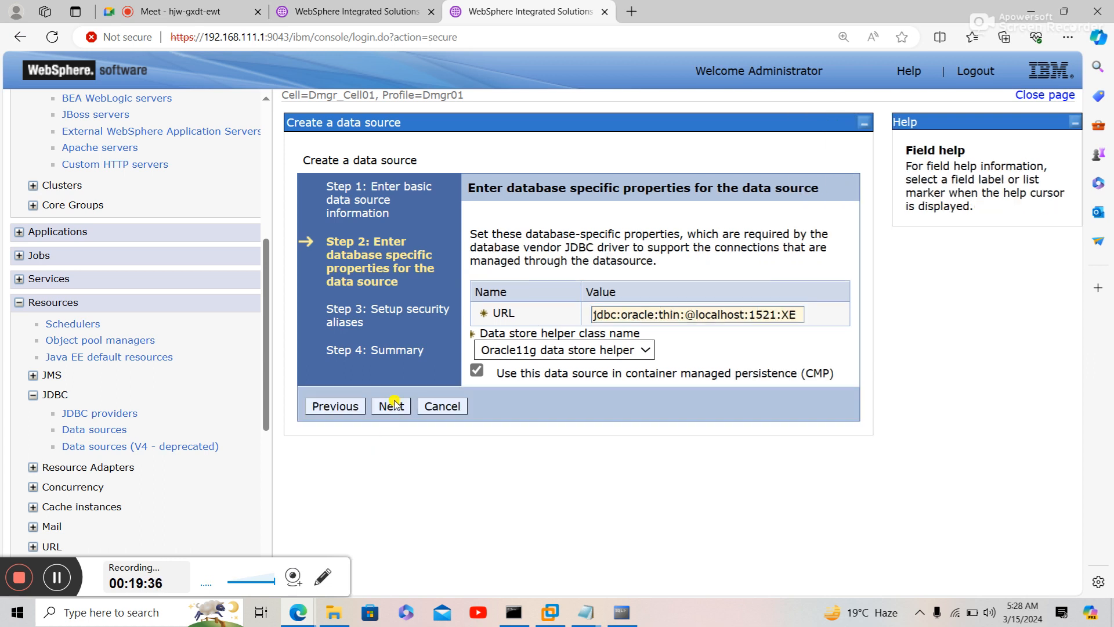
# - Set the XA recovery, component-managed and container-managed aliases to Dmgr_Node01/ORACLE_DB
pyautogui.click(391, 406)
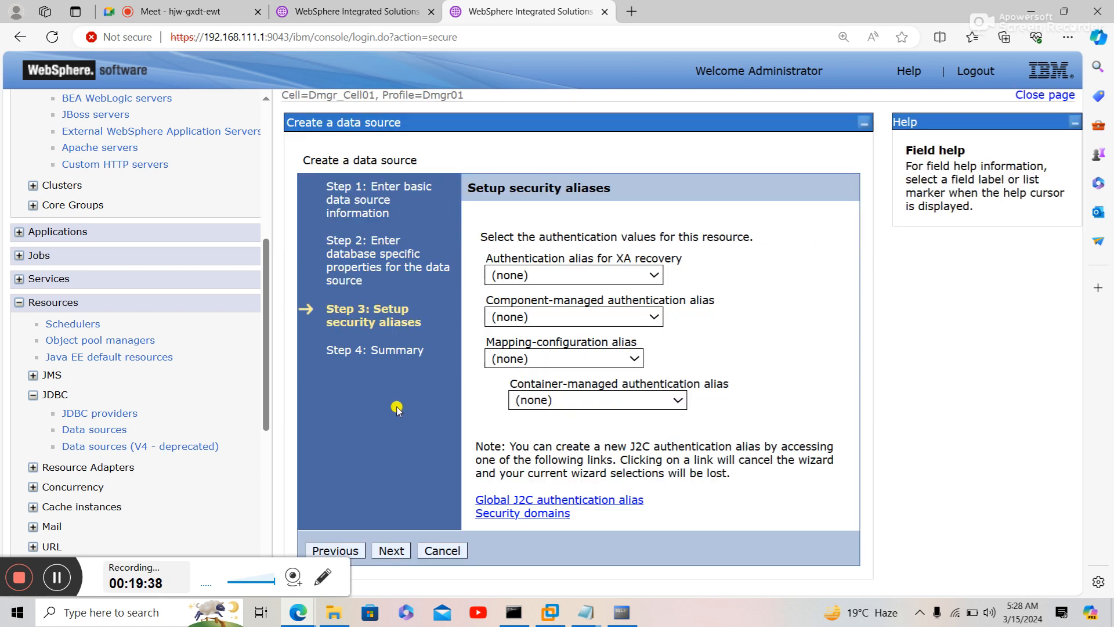
pyautogui.click(581, 278)
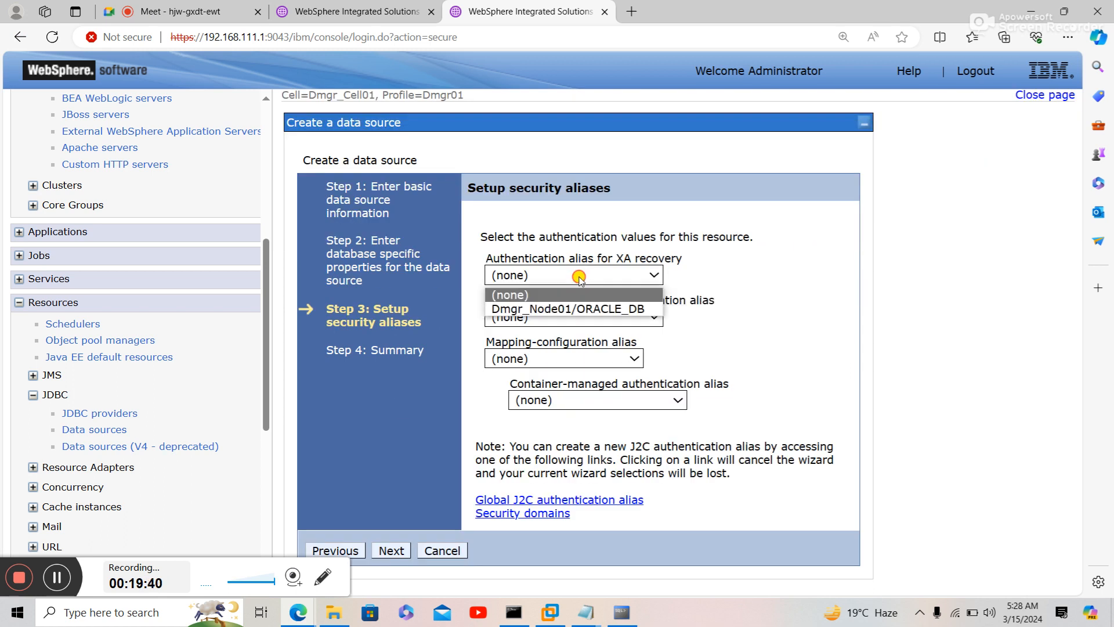
pyautogui.click(568, 309)
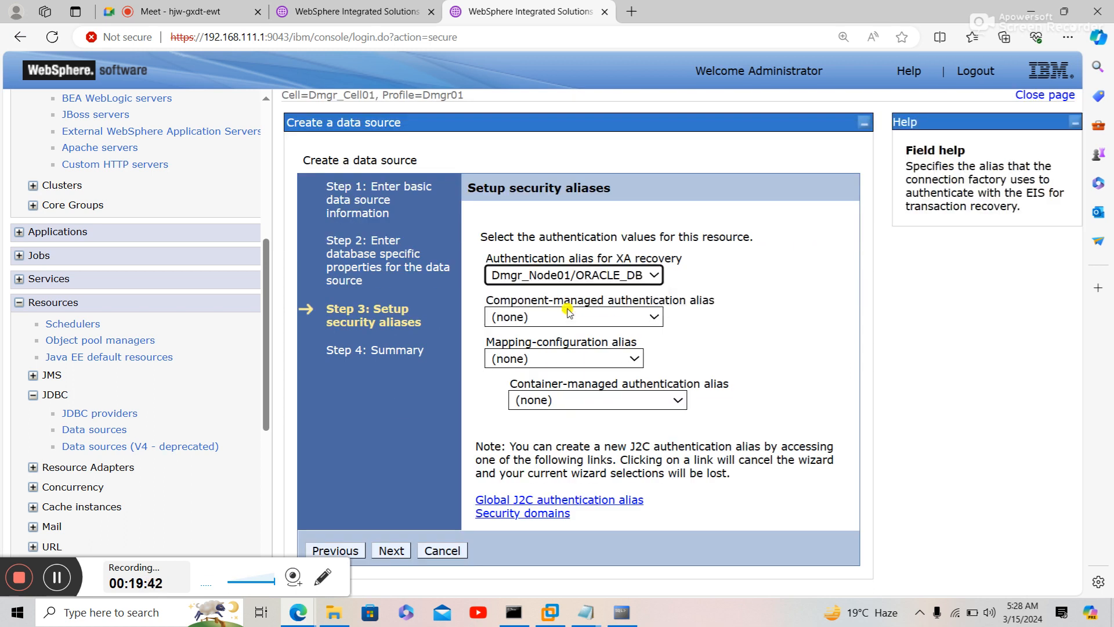
pyautogui.click(569, 317)
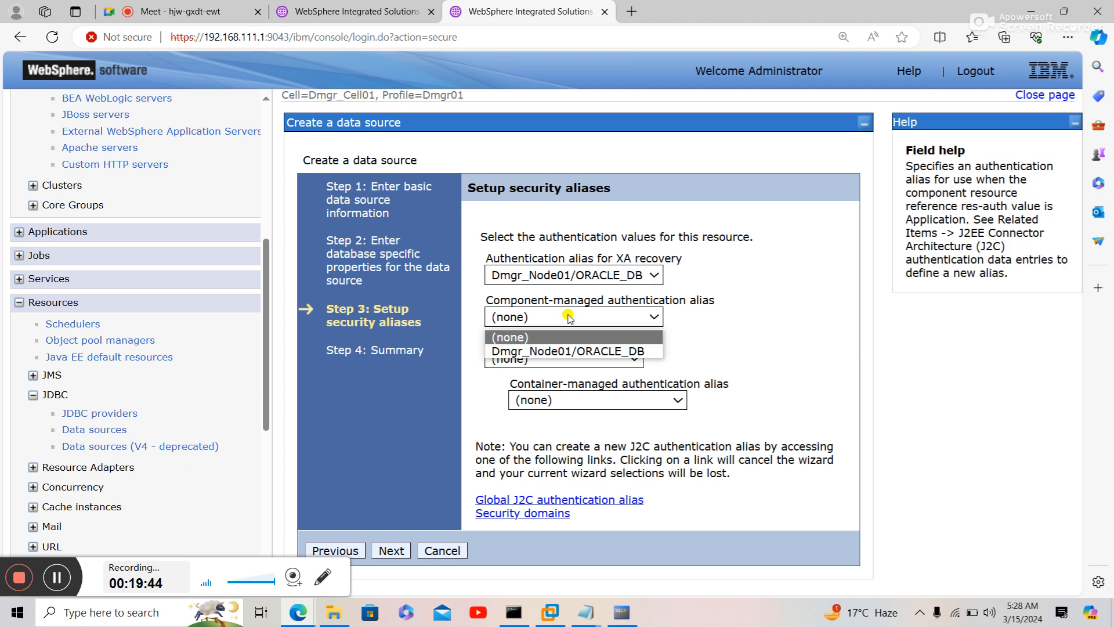
pyautogui.click(562, 351)
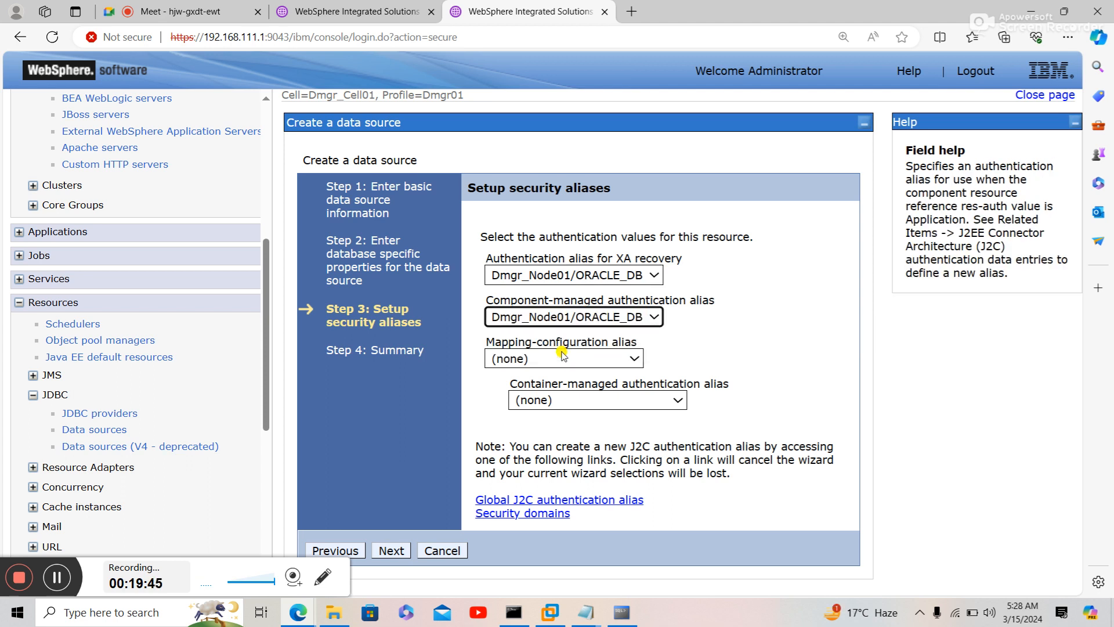
pyautogui.click(561, 400)
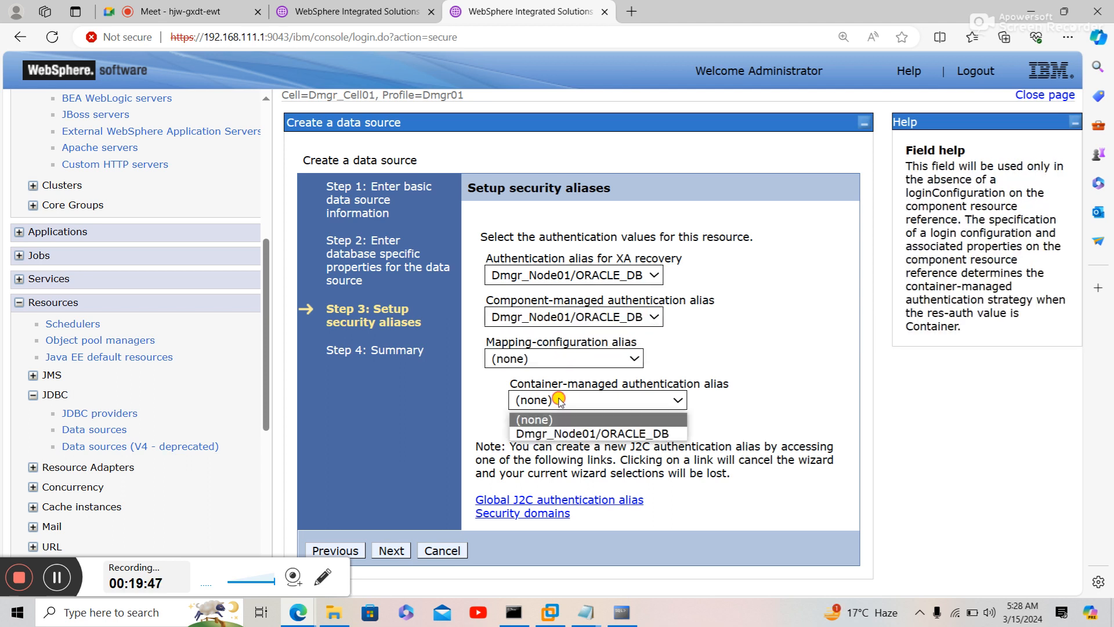
pyautogui.click(558, 434)
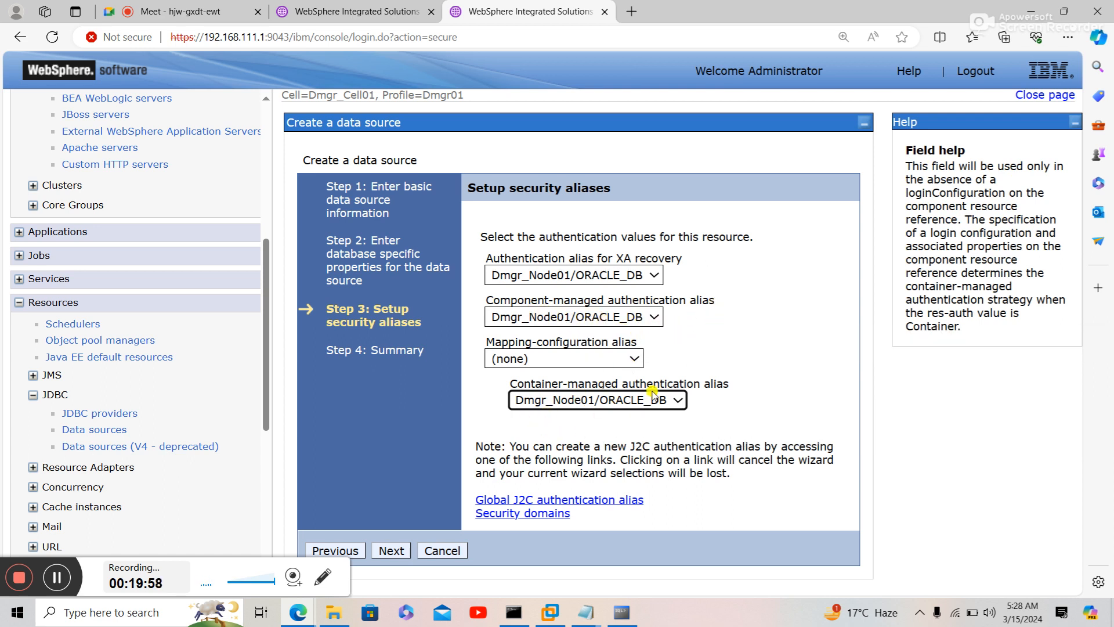
# - Review the Ganesh data source summary and finish creating it
pyautogui.click(398, 550)
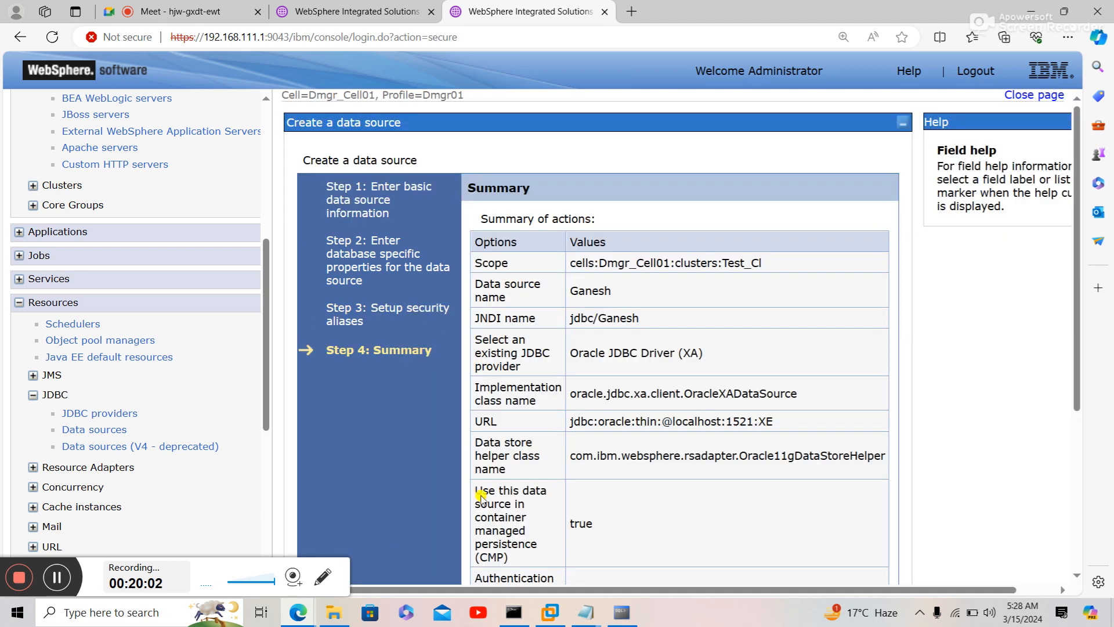
pyautogui.scroll(-5, 518, 472)
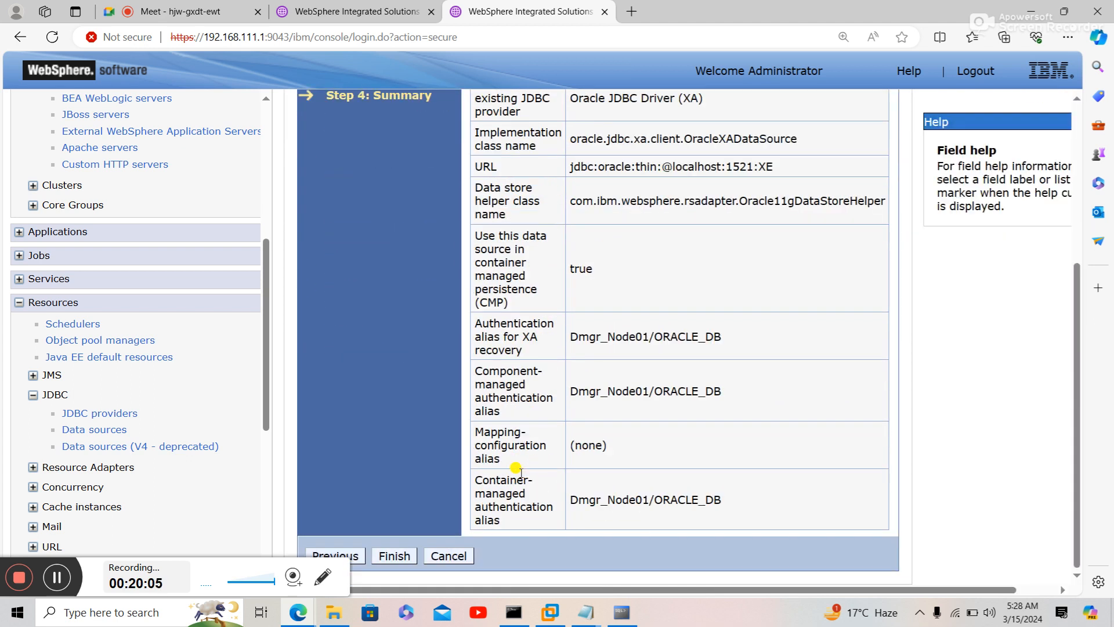
pyautogui.click(391, 557)
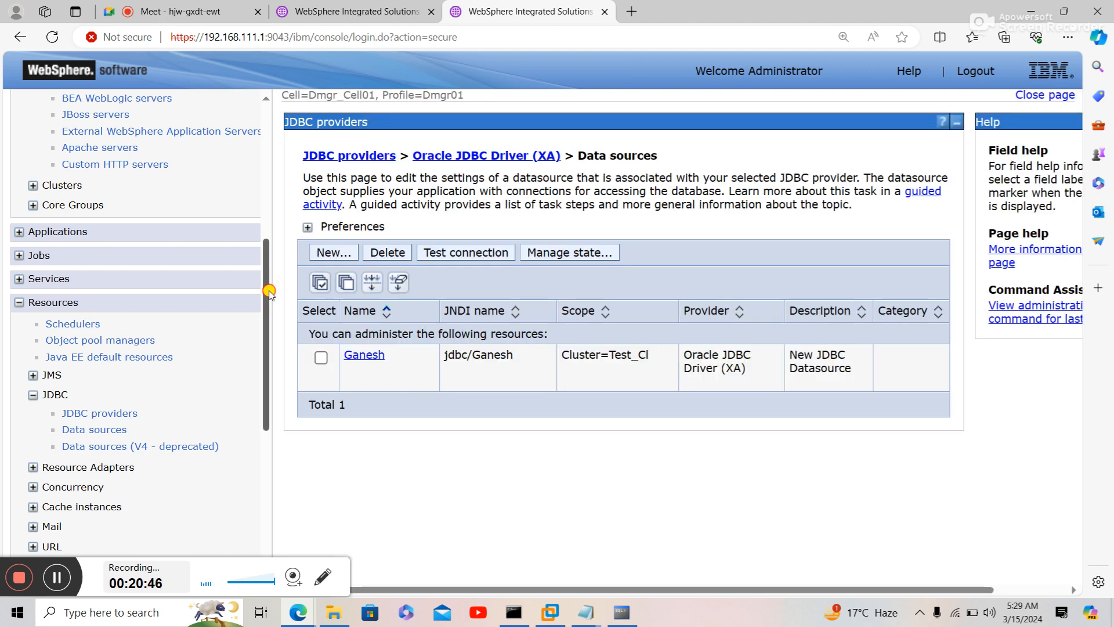
# - Show the WebSphere variables at the Cluster=Test_Cl scope
pyautogui.moveTo(272, 289); pyautogui.dragTo(272, 460)
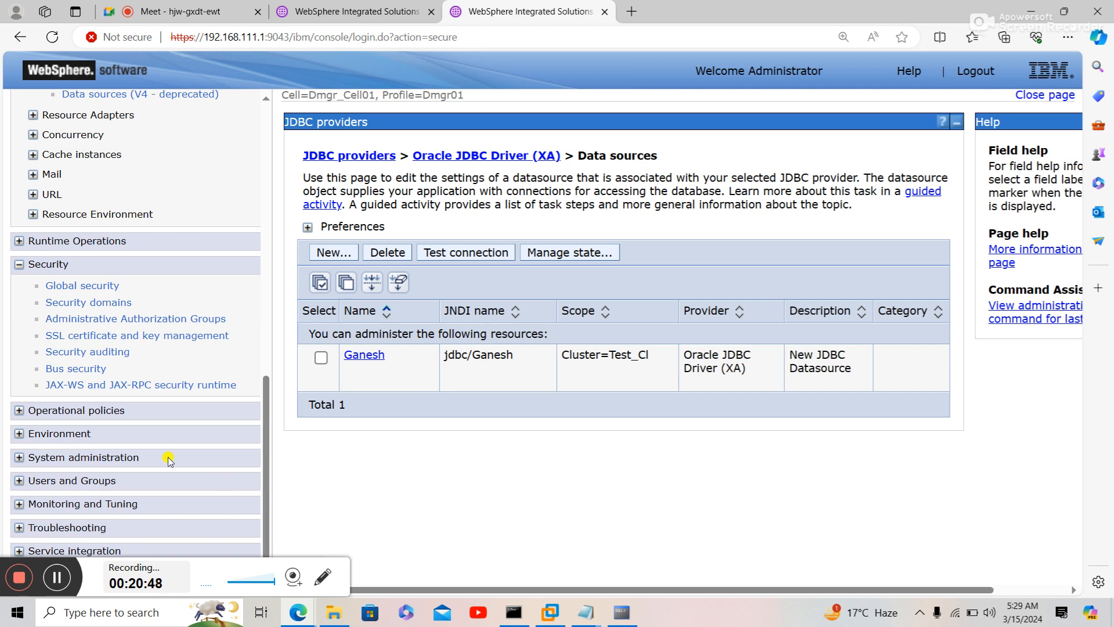
pyautogui.click(83, 434)
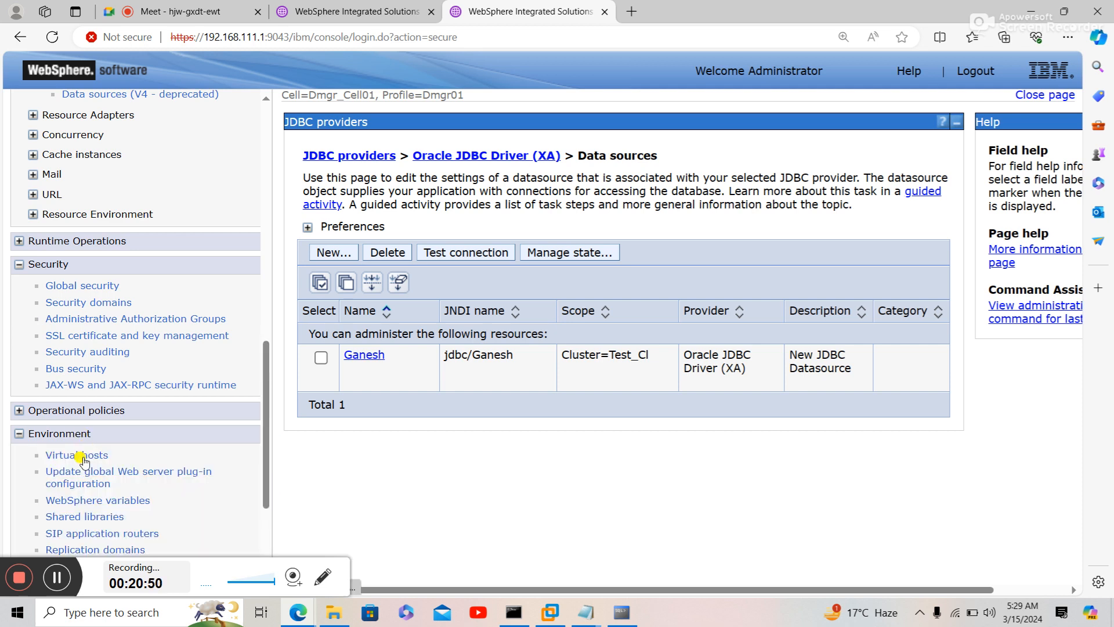
pyautogui.click(86, 501)
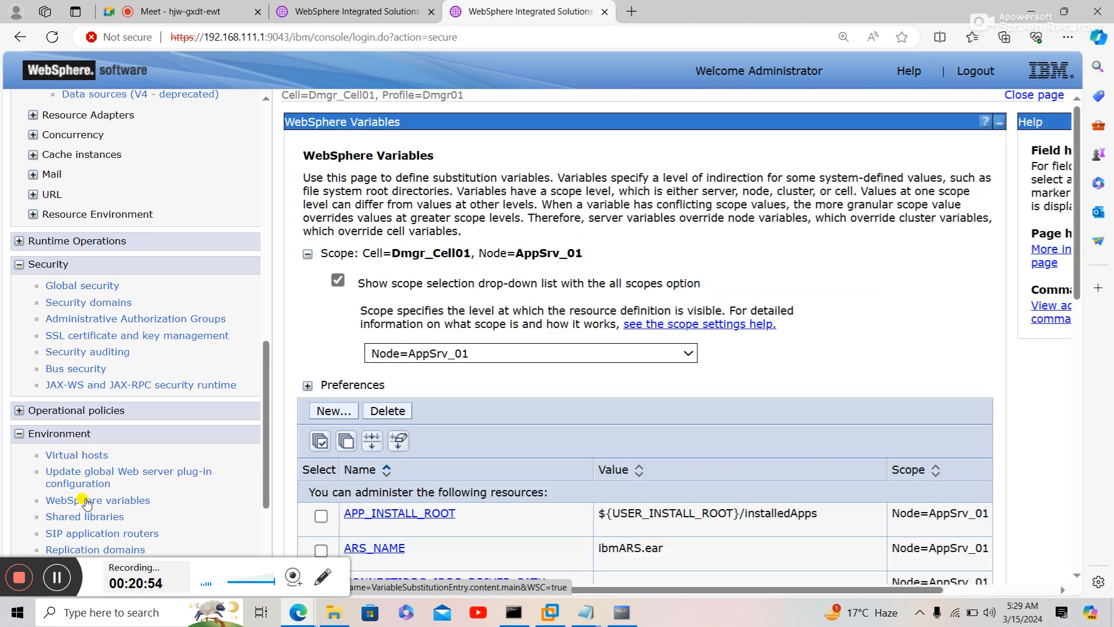
pyautogui.click(456, 356)
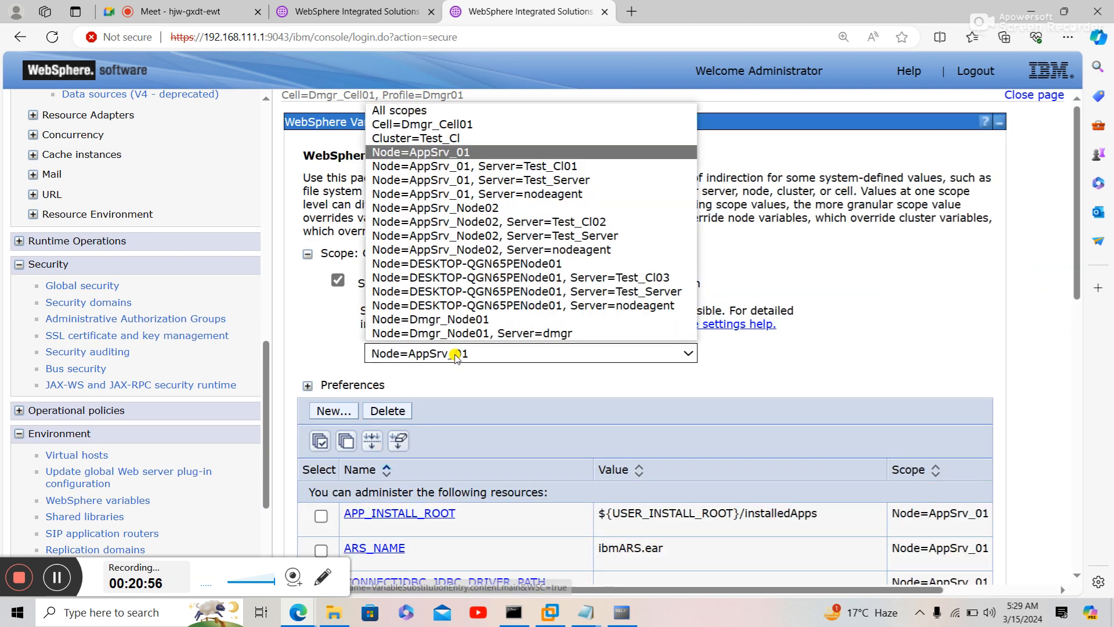
pyautogui.click(433, 139)
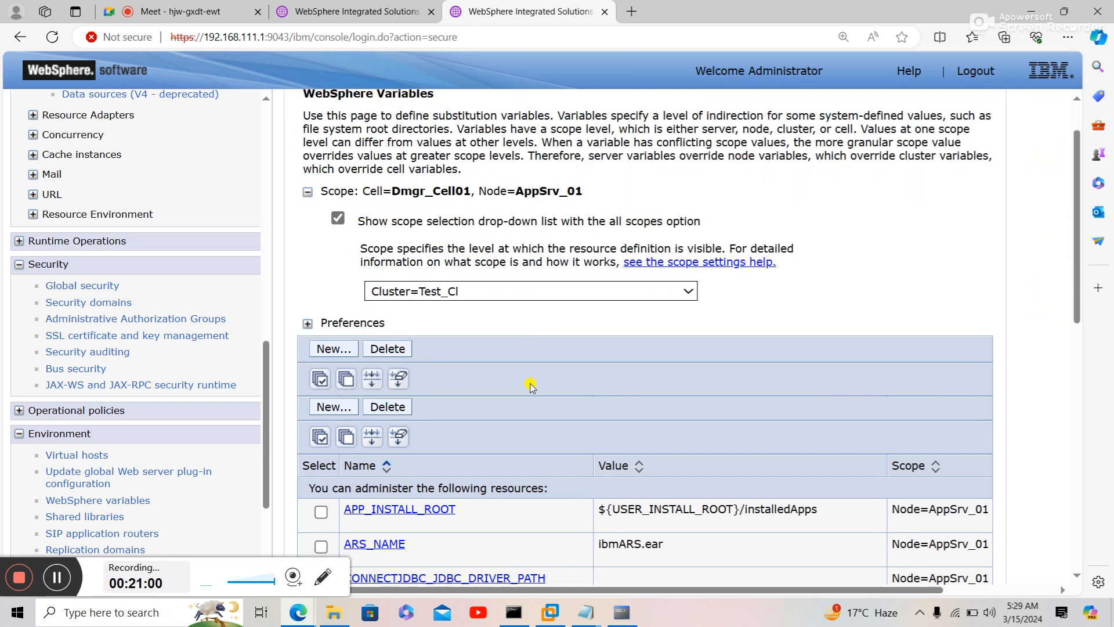
# - Scroll the navigation and expand the System administration group
pyautogui.scroll(-3, 531, 383)
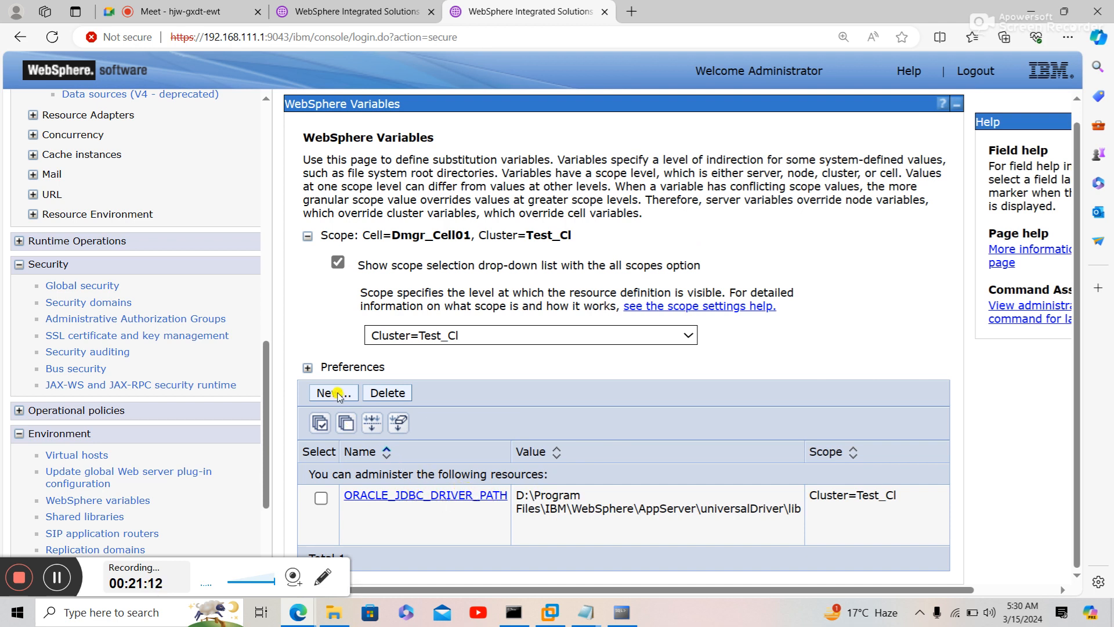
pyautogui.scroll(-3, 274, 501)
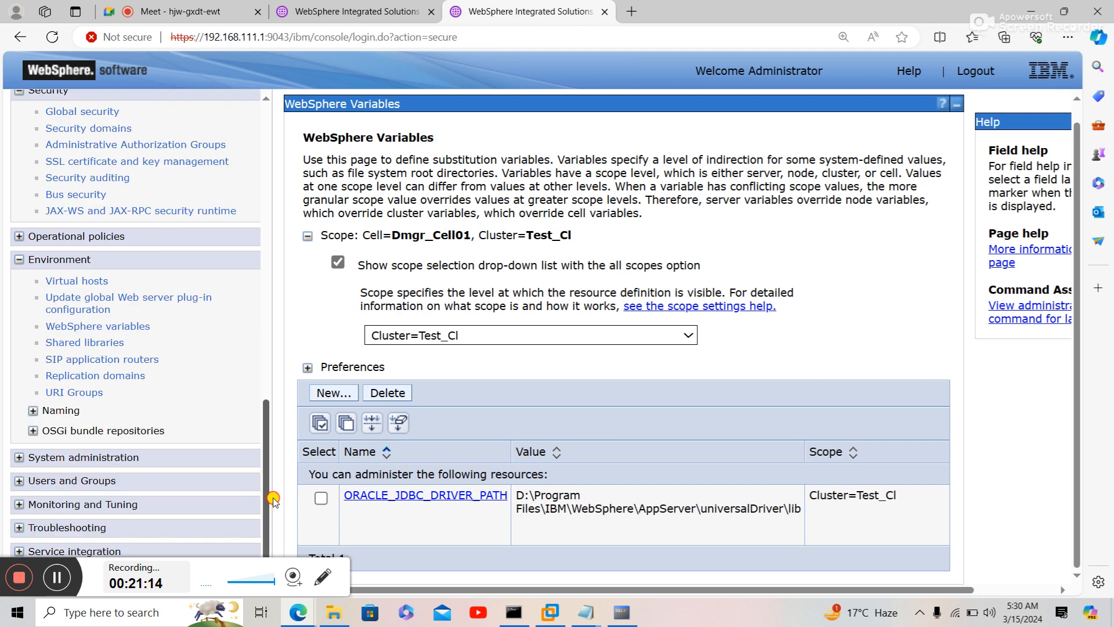
pyautogui.click(101, 458)
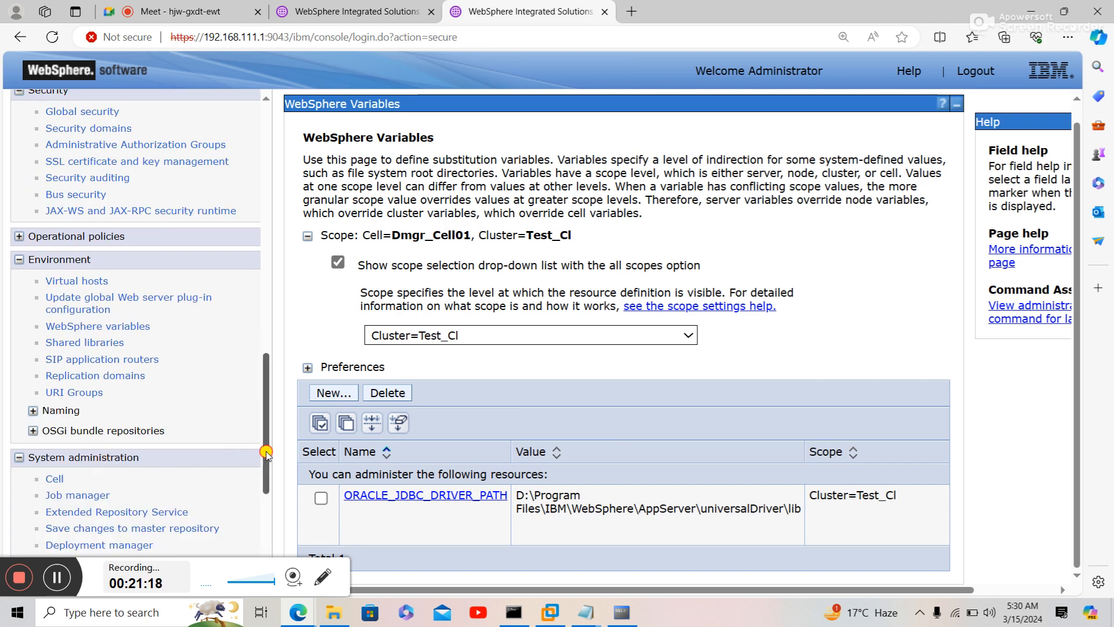
pyautogui.scroll(-4, 266, 452)
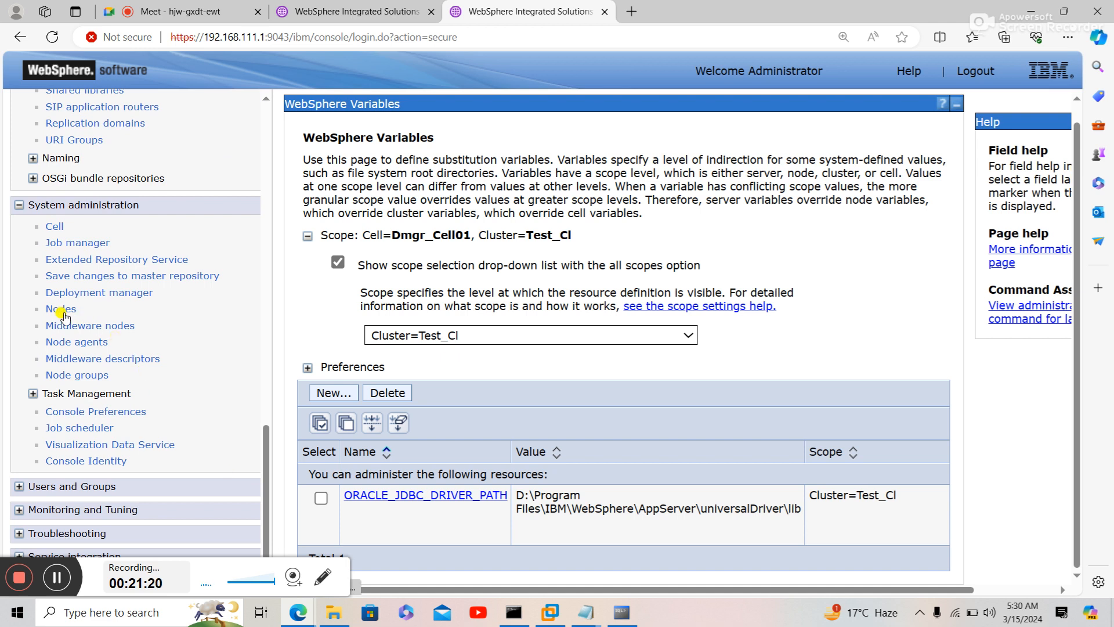
# - Restart all servers on all three nodes from the Node agents list
pyautogui.click(75, 345)
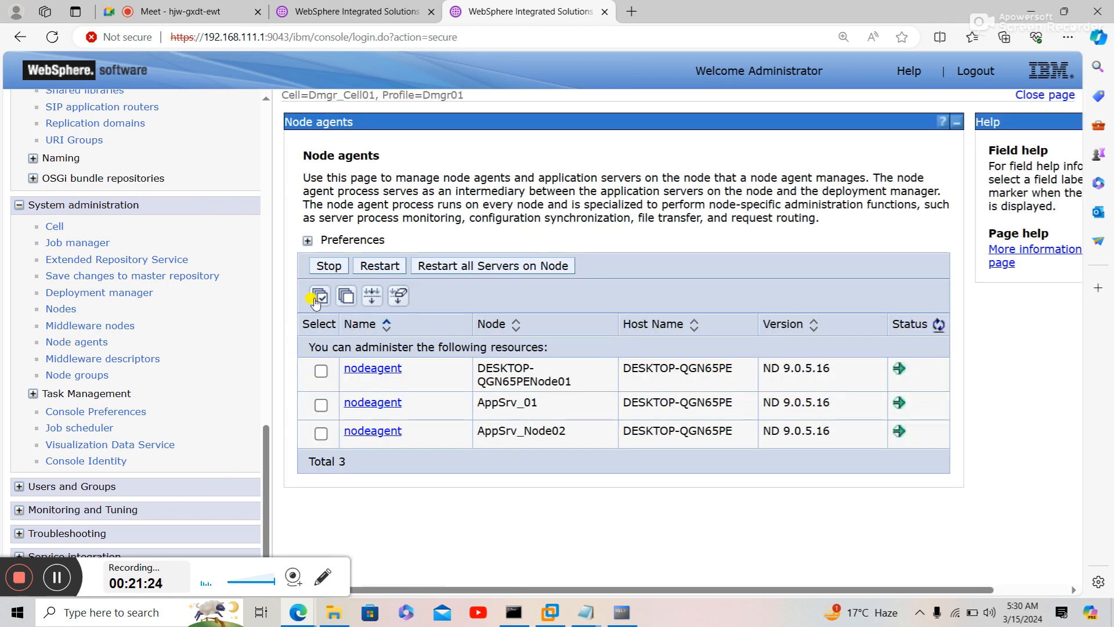
pyautogui.click(316, 300)
pyautogui.click(490, 268)
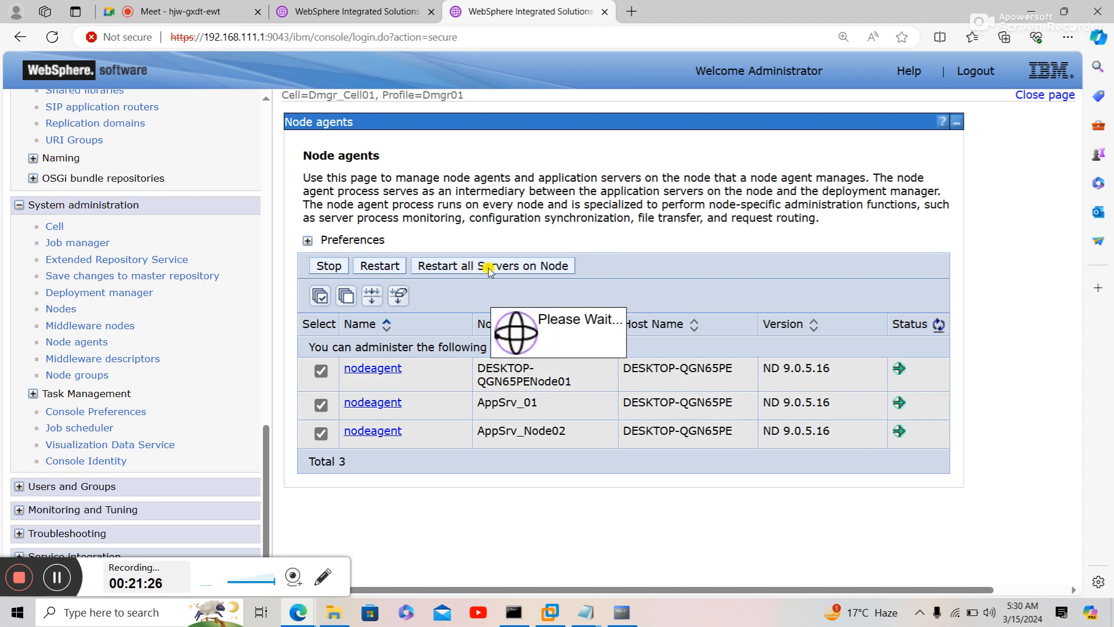
# - Check the application servers in the other console tab, then return to Node agents
pyautogui.click(400, 15)
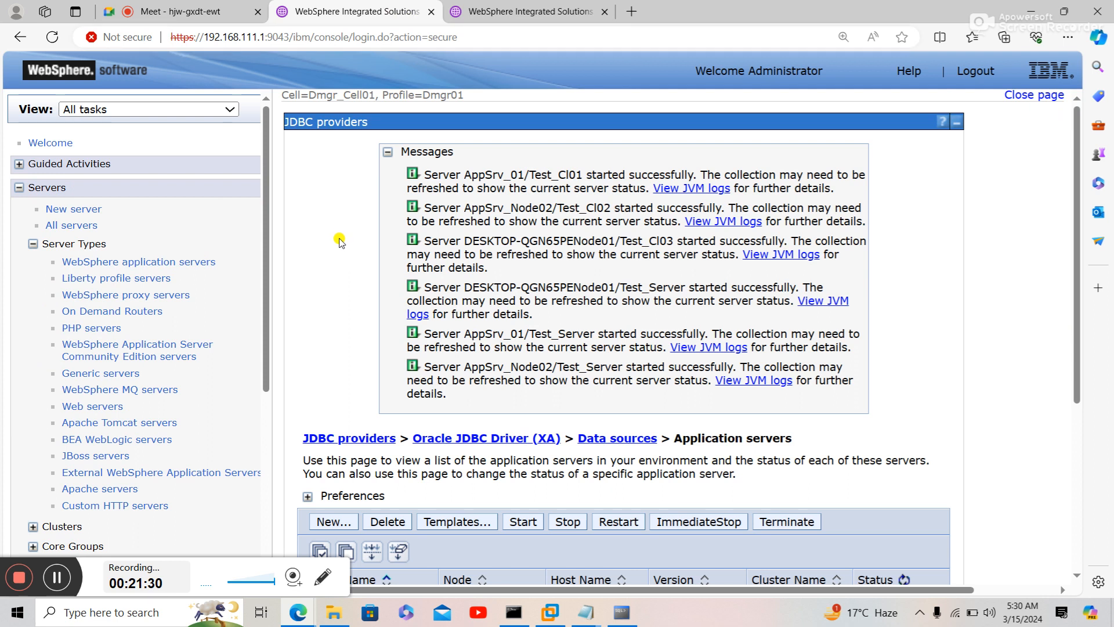
pyautogui.scroll(-5, 339, 241)
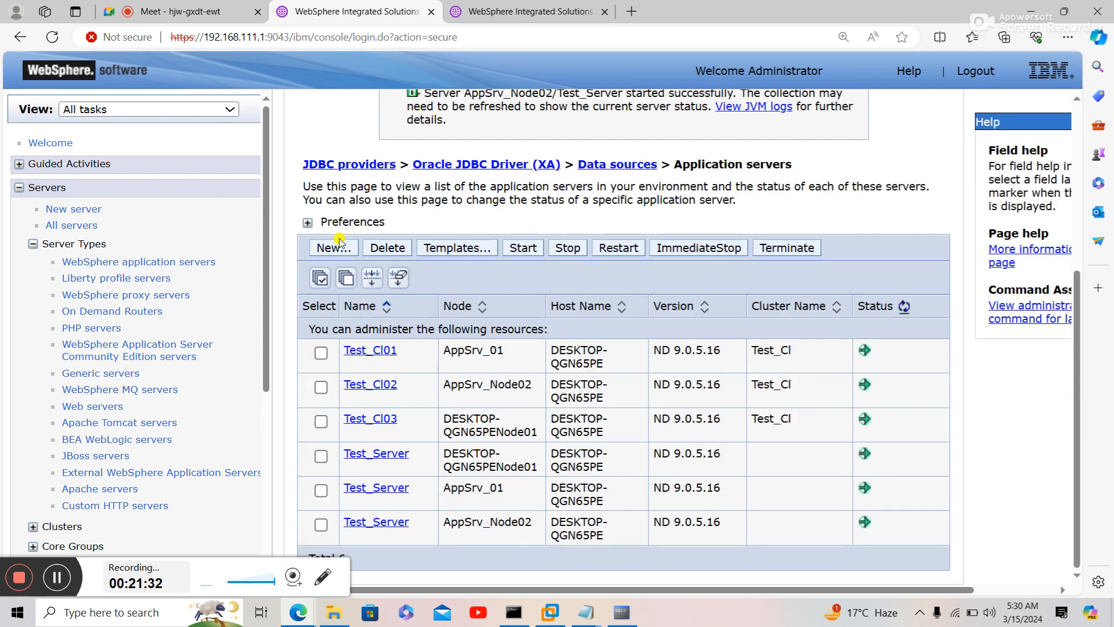
pyautogui.scroll(3, 340, 241)
pyautogui.scroll(-3, 339, 241)
pyautogui.click(507, 5)
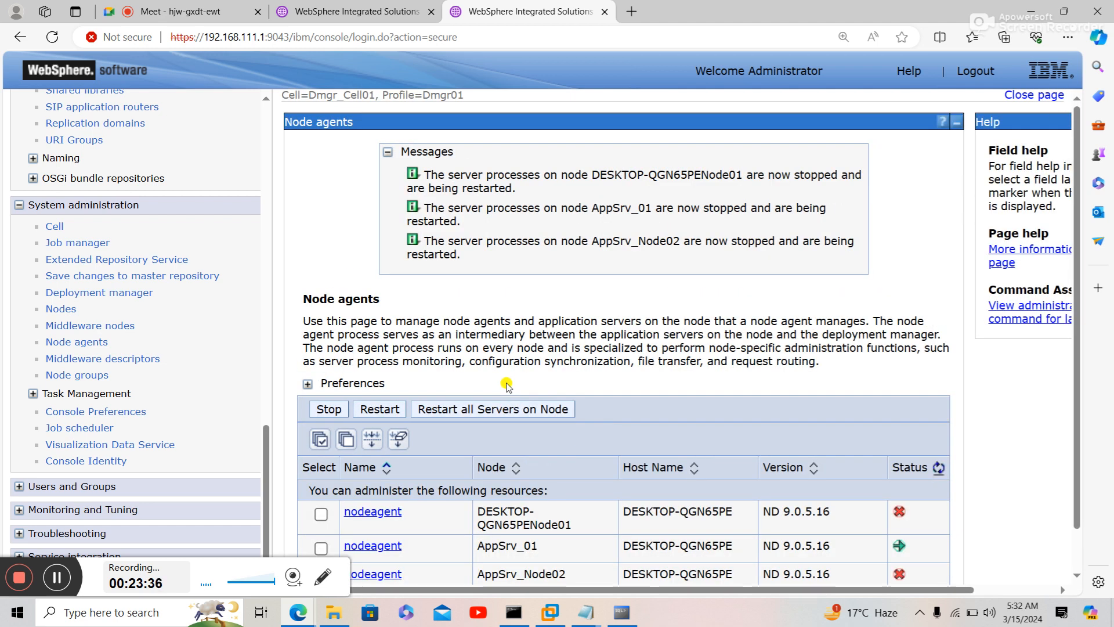
# - Repeatedly refresh the node agent statuses while the three nodes stop and restart
pyautogui.click(938, 470)
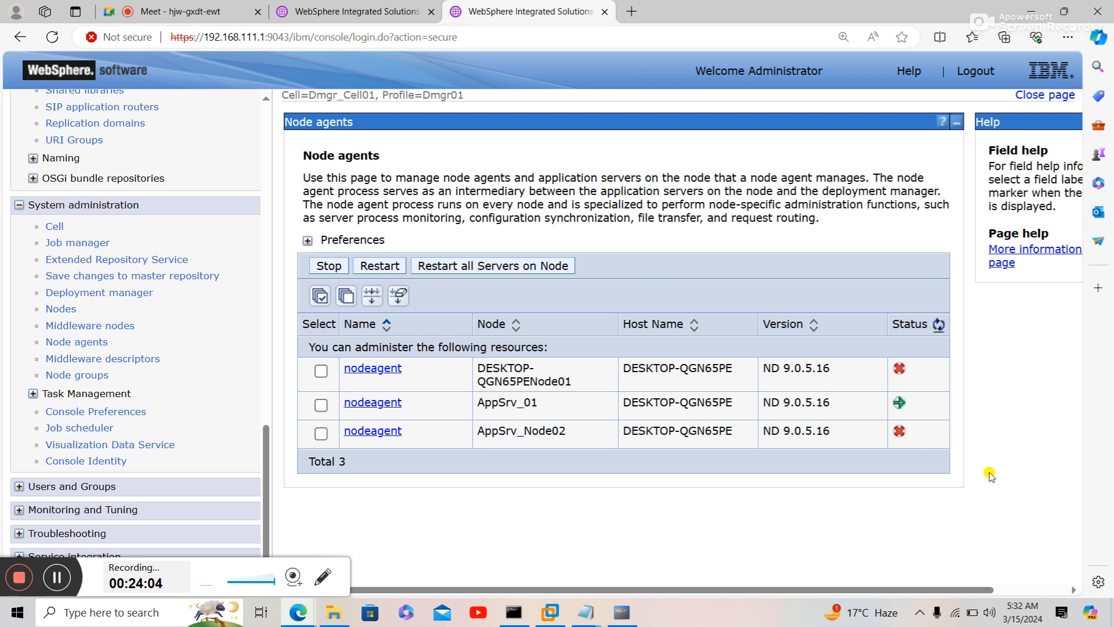
pyautogui.click(938, 326)
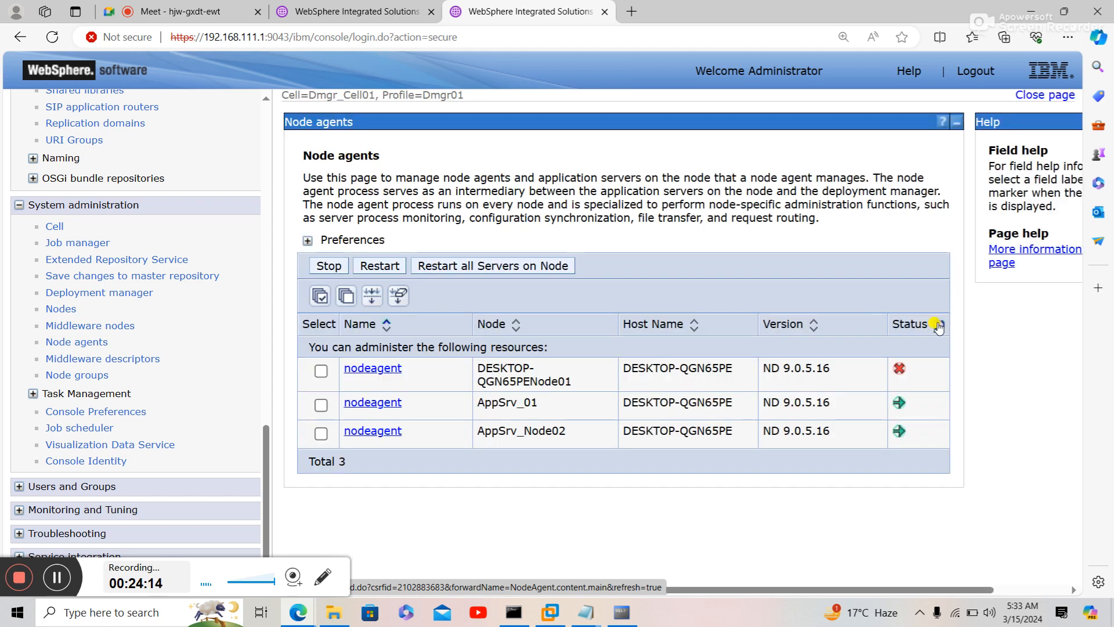
pyautogui.click(938, 326)
pyautogui.click(939, 325)
pyautogui.click(938, 327)
pyautogui.click(939, 326)
pyautogui.click(939, 327)
pyautogui.click(939, 326)
pyautogui.click(938, 326)
pyautogui.click(939, 325)
pyautogui.click(939, 327)
pyautogui.click(938, 327)
pyautogui.click(939, 327)
pyautogui.click(938, 327)
pyautogui.click(939, 325)
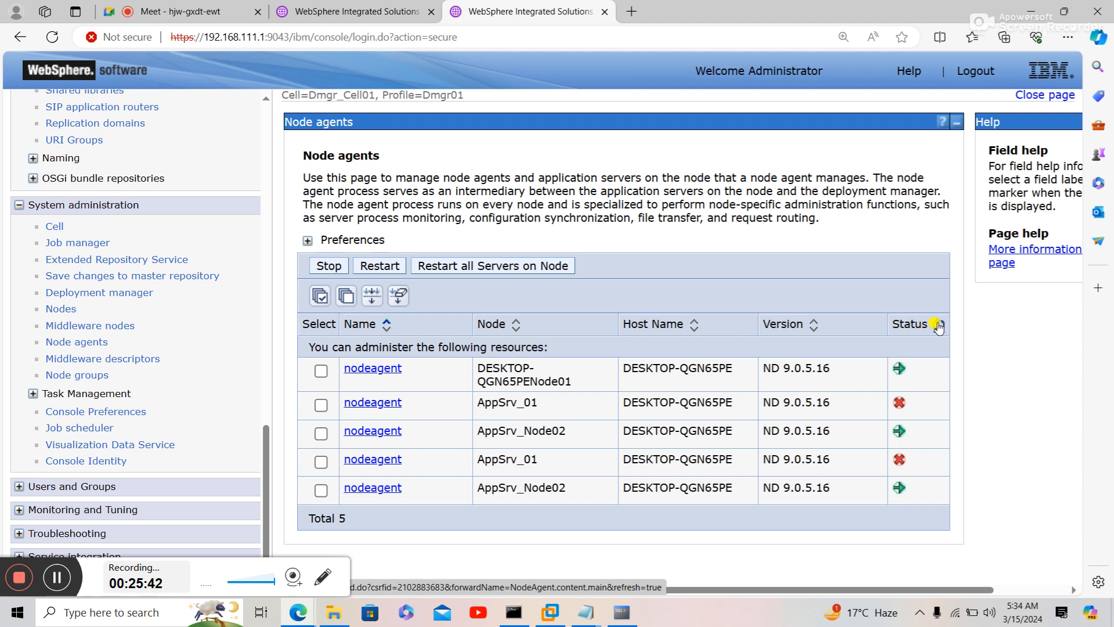
# - Keep refreshing until two node agents run again and AppSrv_01 remains stopped
pyautogui.click(939, 326)
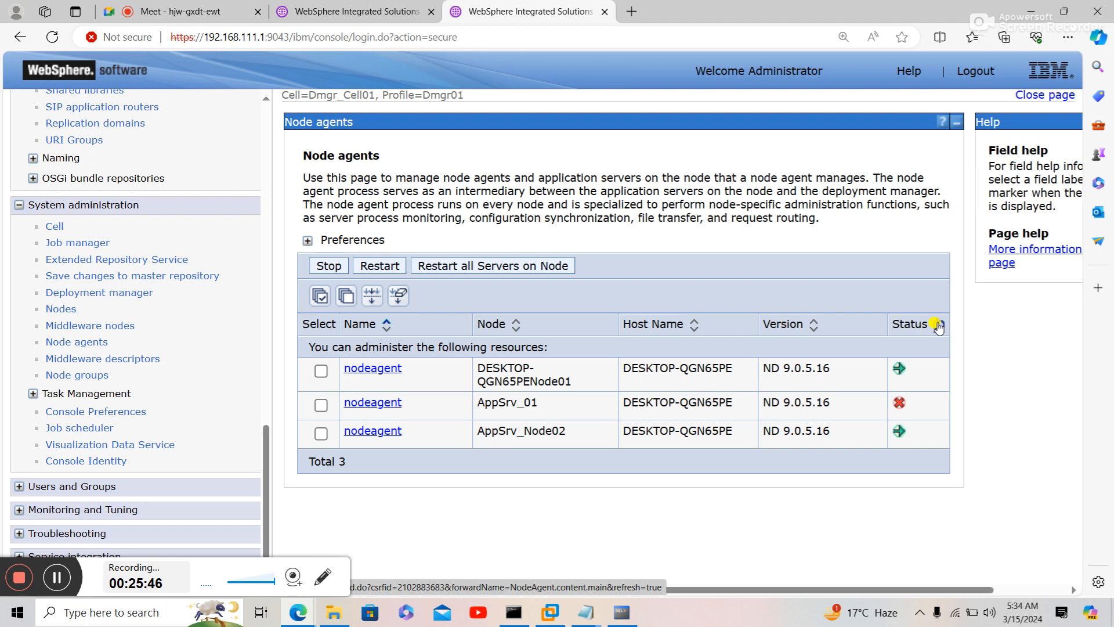
pyautogui.click(939, 326)
pyautogui.click(939, 325)
pyautogui.click(938, 325)
pyautogui.click(938, 326)
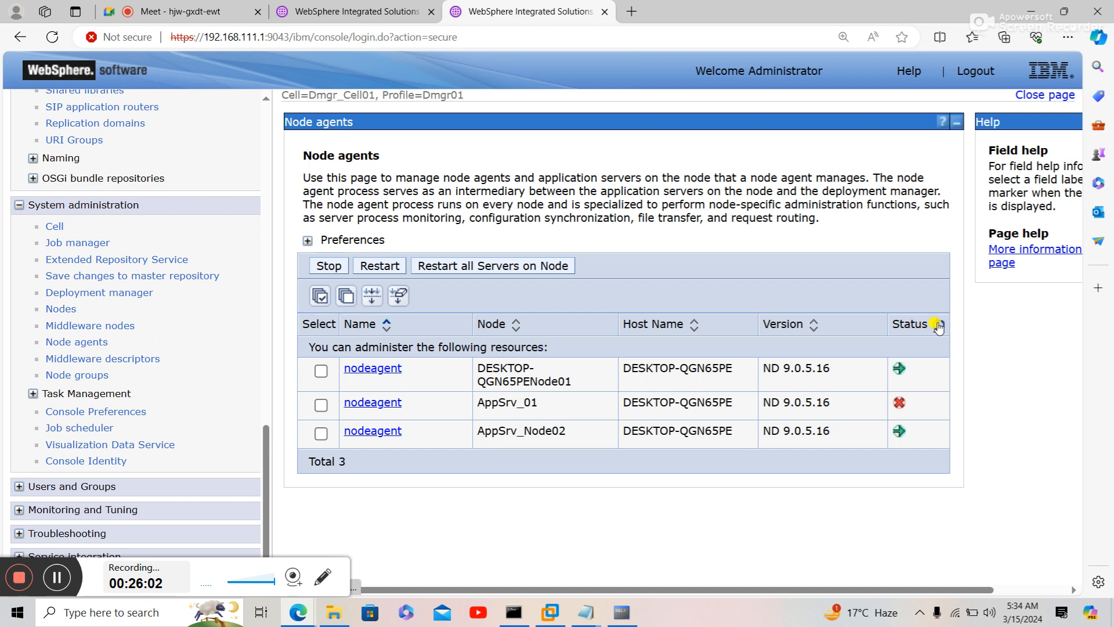
pyautogui.click(938, 325)
pyautogui.click(938, 325)
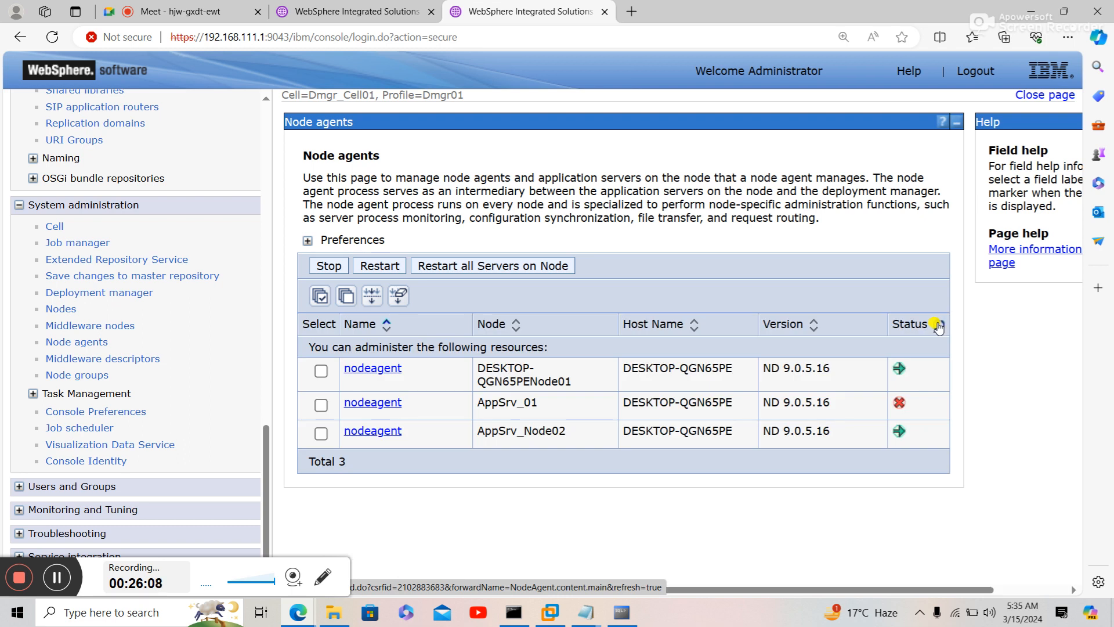
pyautogui.click(939, 326)
pyautogui.click(939, 327)
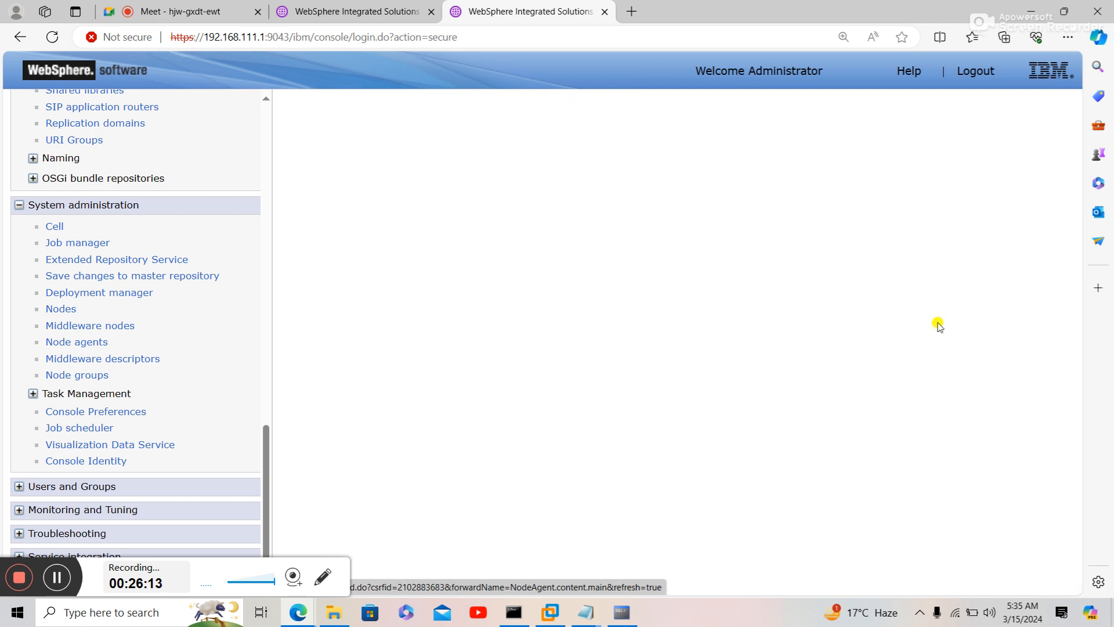
# - Minimize the SQL command line window and refresh node agent status until only DESKTOP-QGN65PENode01's is running
pyautogui.click(623, 610)
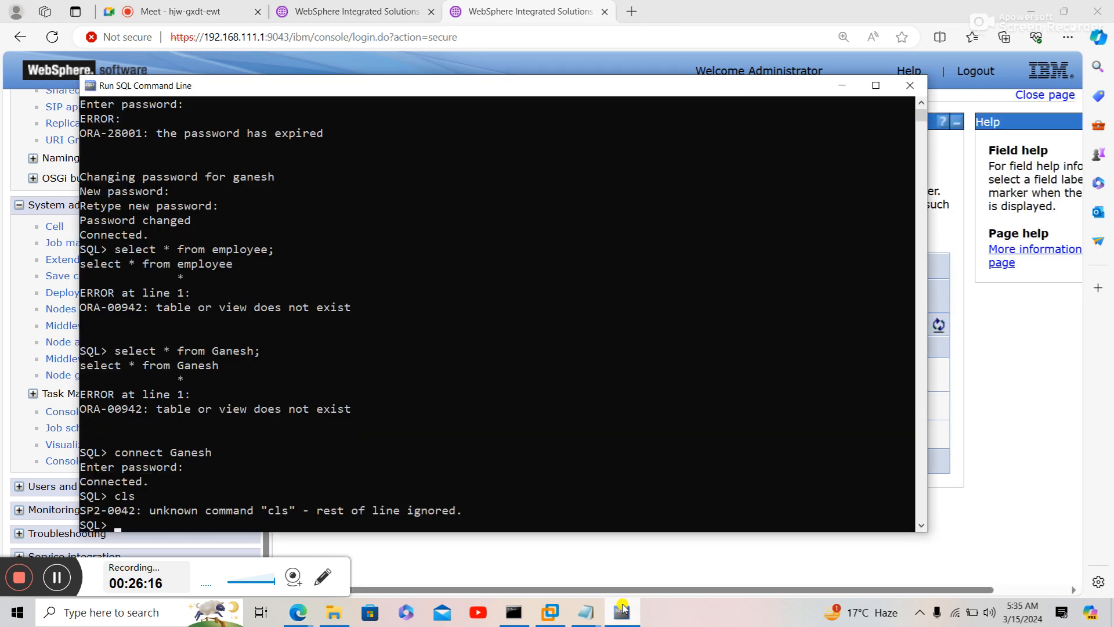
pyautogui.click(842, 85)
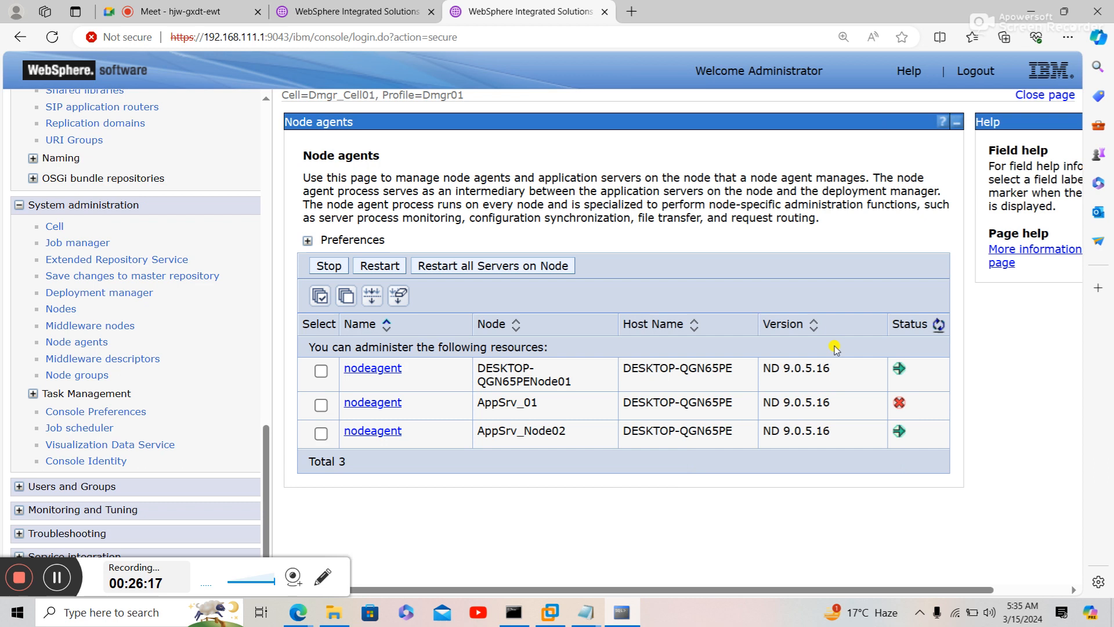
pyautogui.click(939, 327)
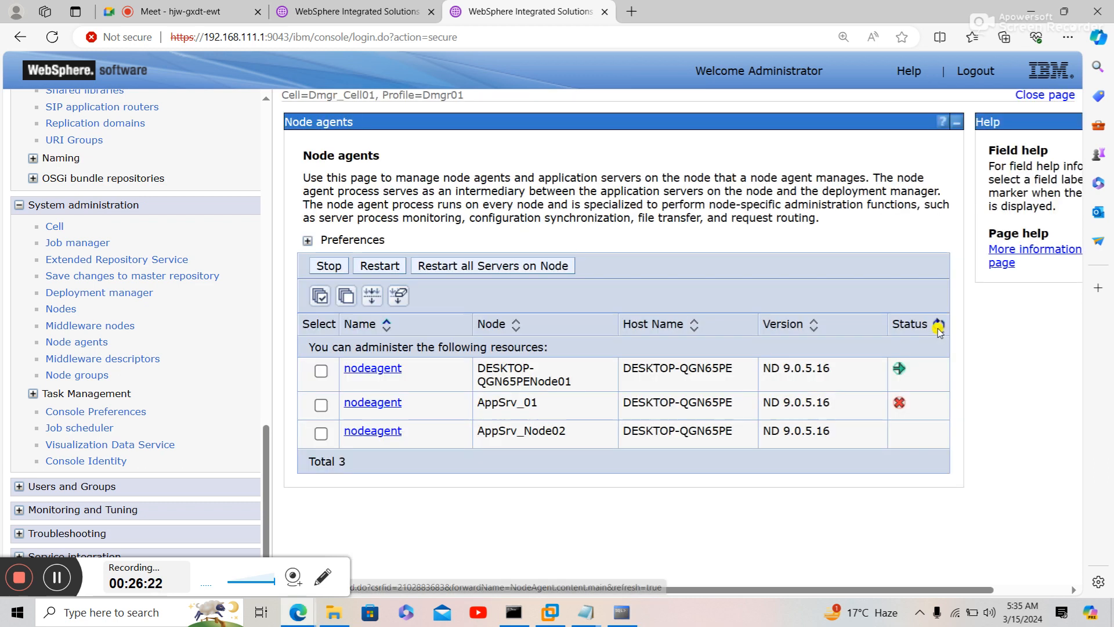
pyautogui.click(937, 328)
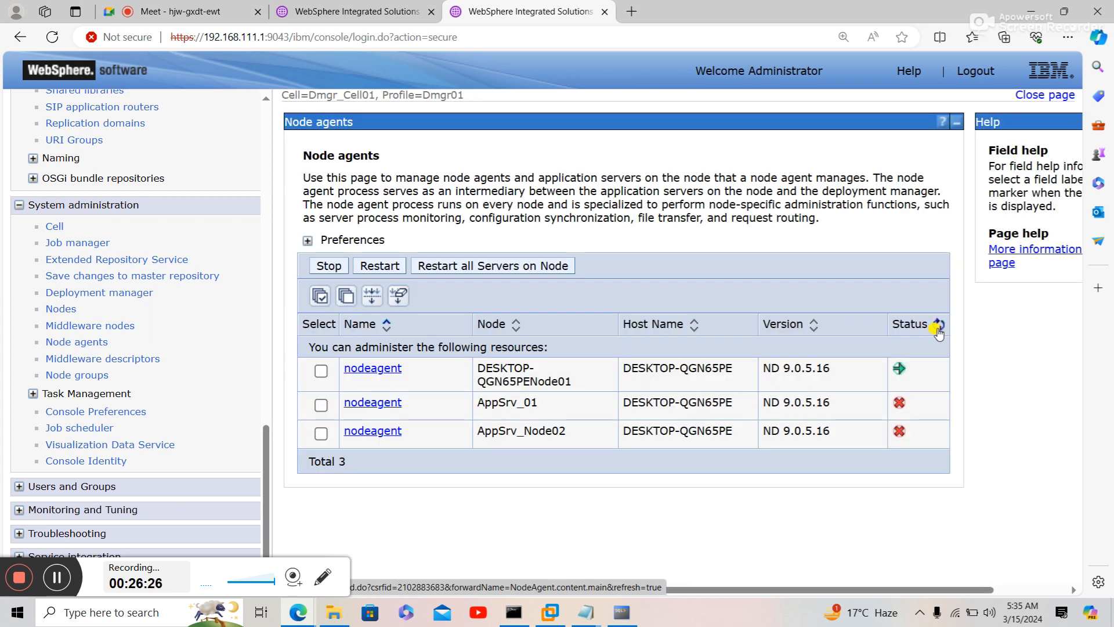
pyautogui.click(939, 328)
pyautogui.click(939, 328)
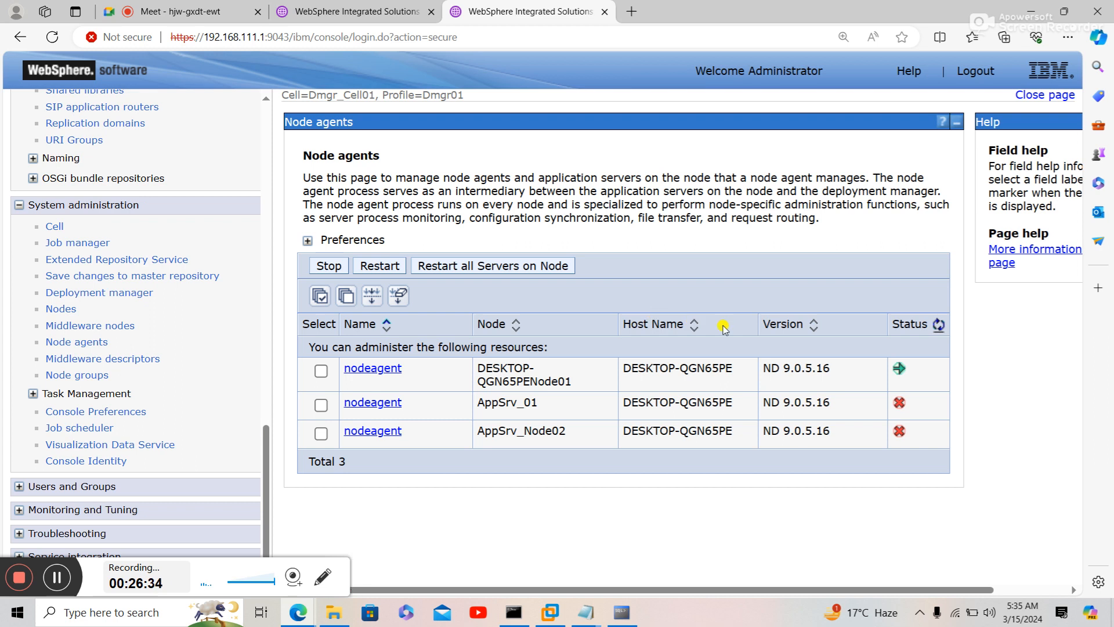
pyautogui.click(939, 326)
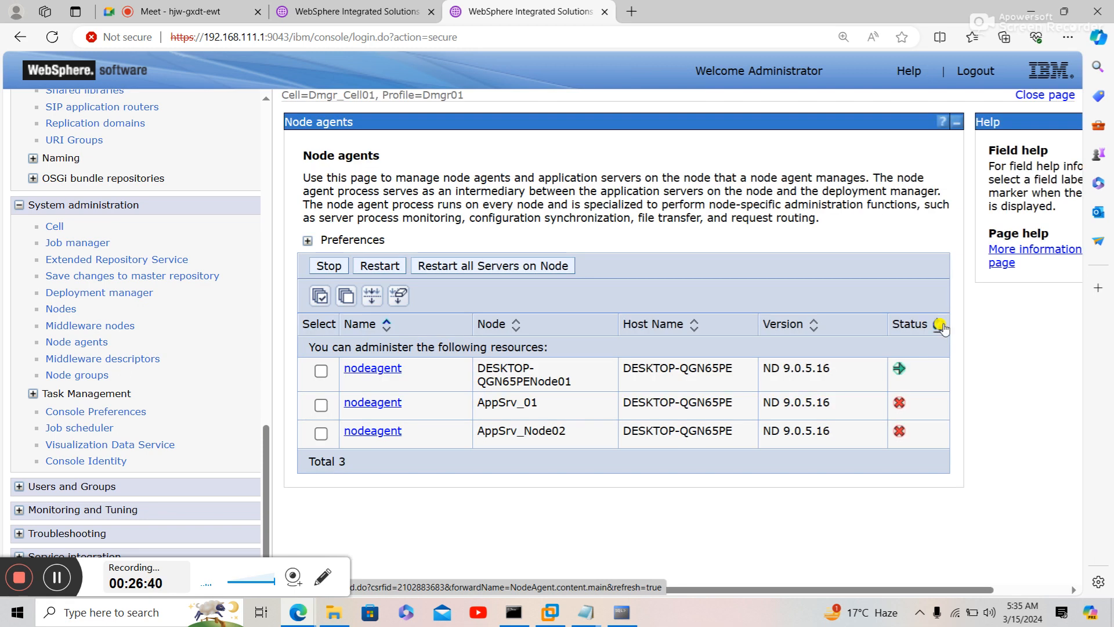
pyautogui.click(942, 325)
pyautogui.click(943, 325)
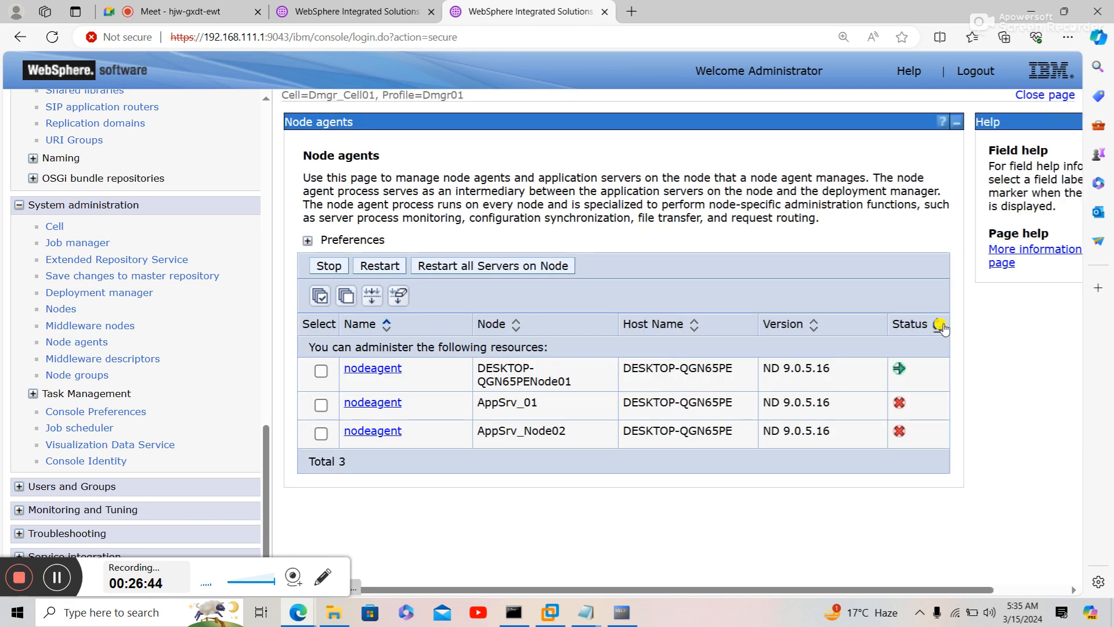
pyautogui.click(943, 326)
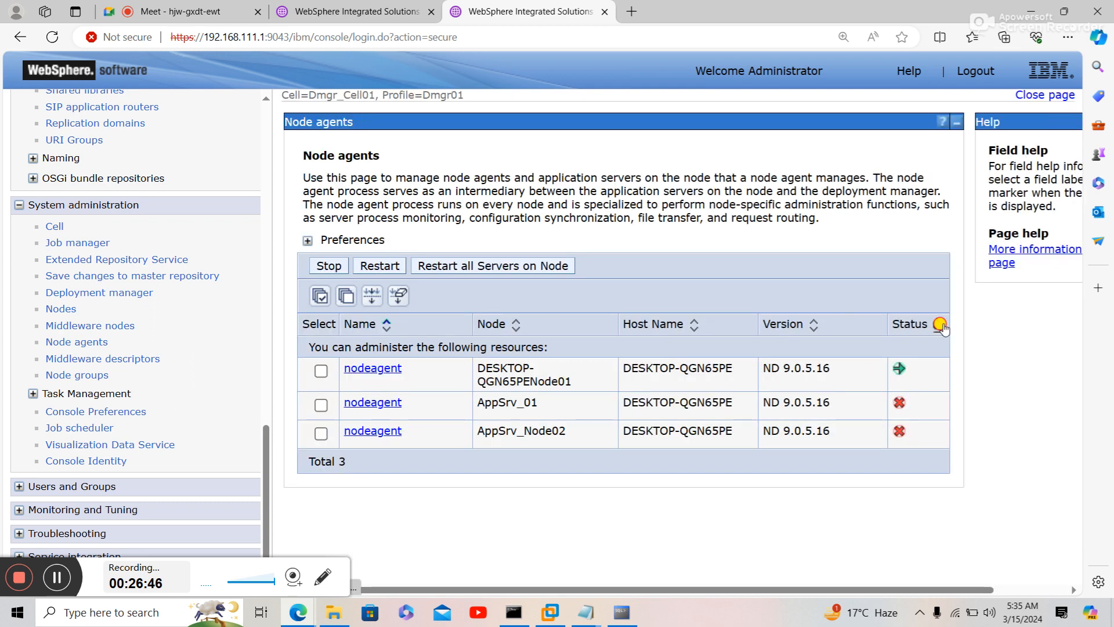
pyautogui.click(943, 326)
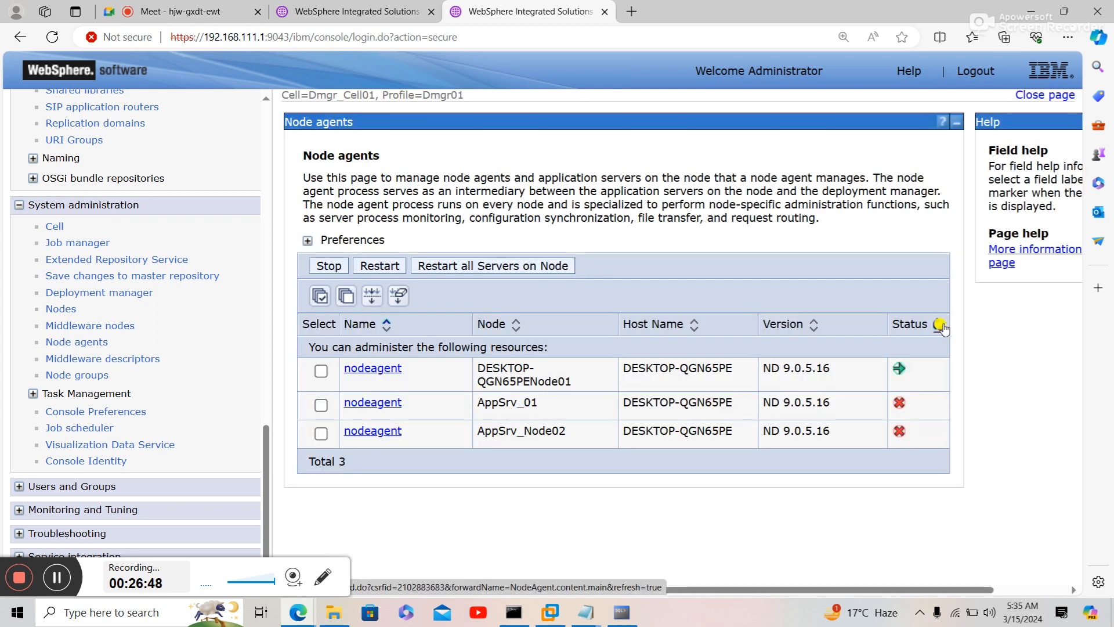
pyautogui.click(942, 326)
pyautogui.click(940, 325)
pyautogui.click(940, 325)
pyautogui.click(940, 326)
pyautogui.click(939, 325)
pyautogui.click(937, 326)
pyautogui.click(937, 327)
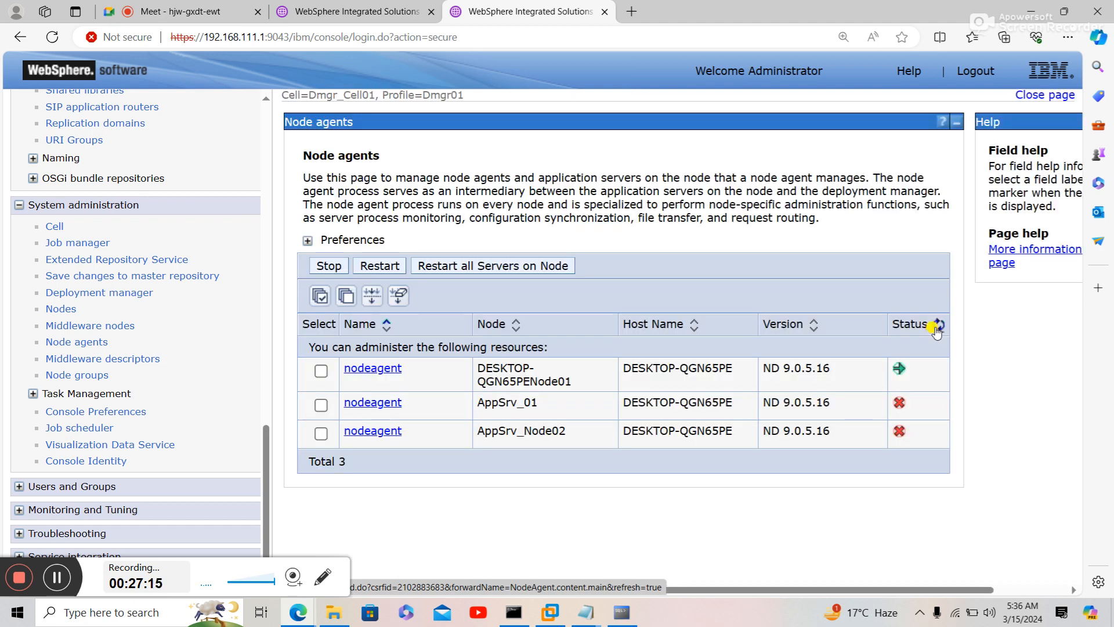
# - Refresh the Node agents status repeatedly until AppSrv_01's node agent shows the green started arrow
pyautogui.click(937, 326)
pyautogui.click(937, 328)
pyautogui.click(936, 328)
pyautogui.click(937, 328)
pyautogui.click(936, 329)
pyautogui.click(936, 329)
pyautogui.click(936, 329)
pyautogui.click(937, 329)
pyautogui.click(936, 329)
pyautogui.click(936, 329)
pyautogui.click(938, 325)
pyautogui.click(938, 325)
pyautogui.click(937, 329)
pyautogui.click(937, 329)
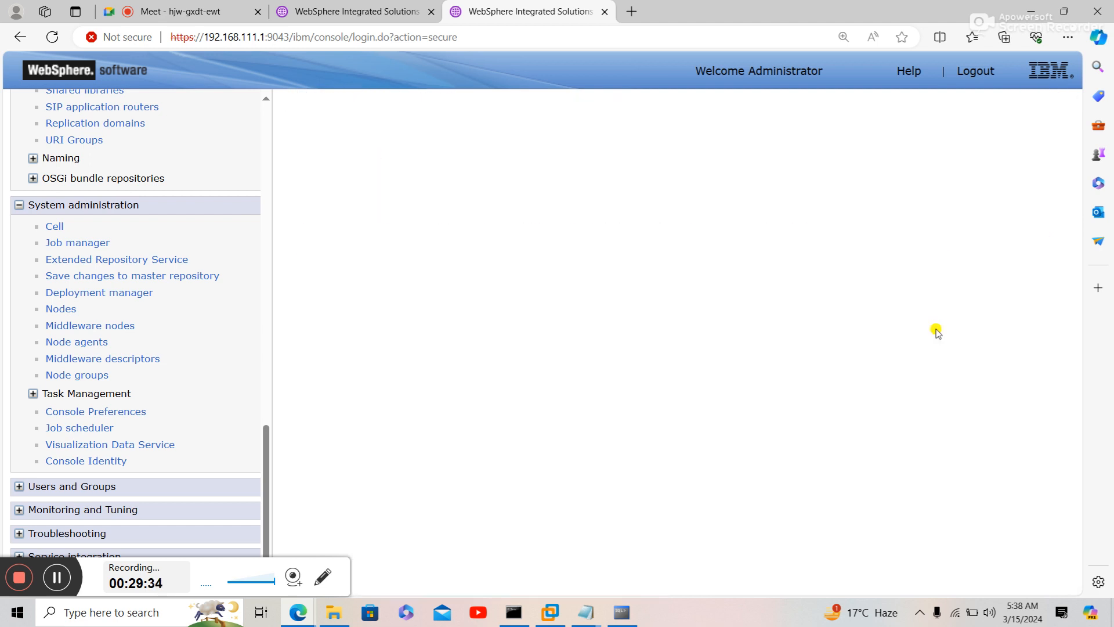
# - Glance at the application servers list in the other tab, then resume refreshing node agent status
pyautogui.click(937, 329)
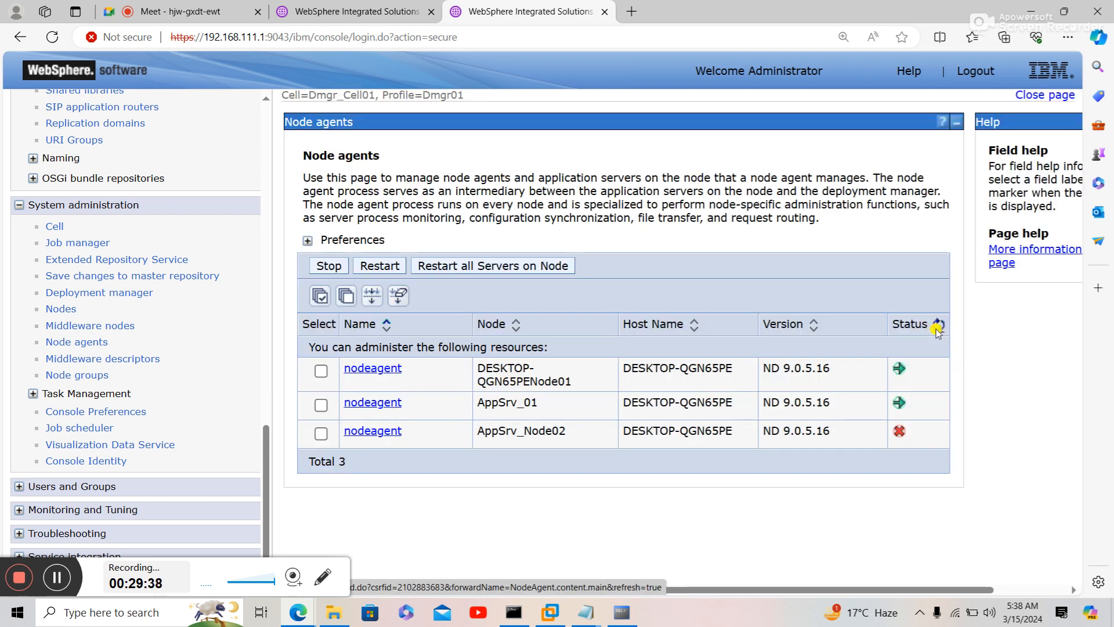
pyautogui.click(937, 330)
pyautogui.click(399, 16)
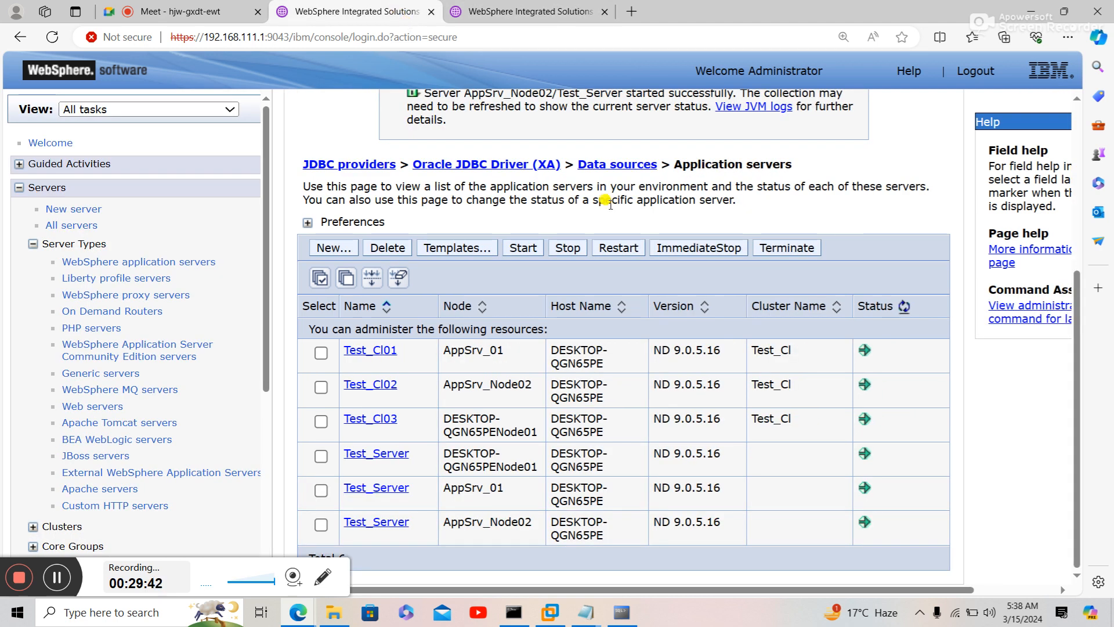
pyautogui.click(553, 16)
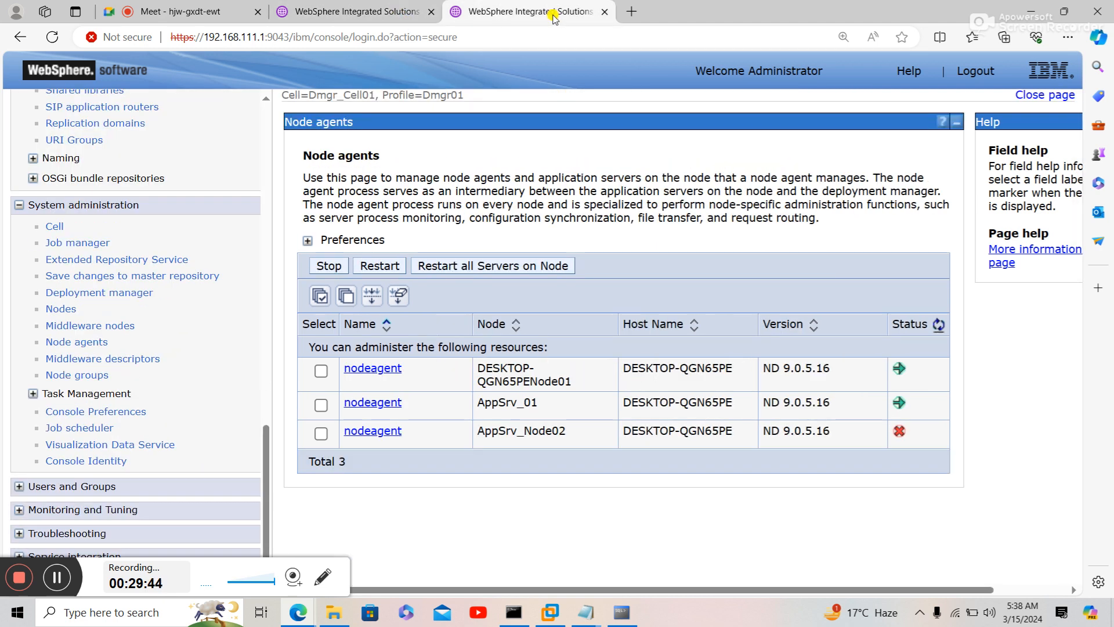
pyautogui.click(939, 325)
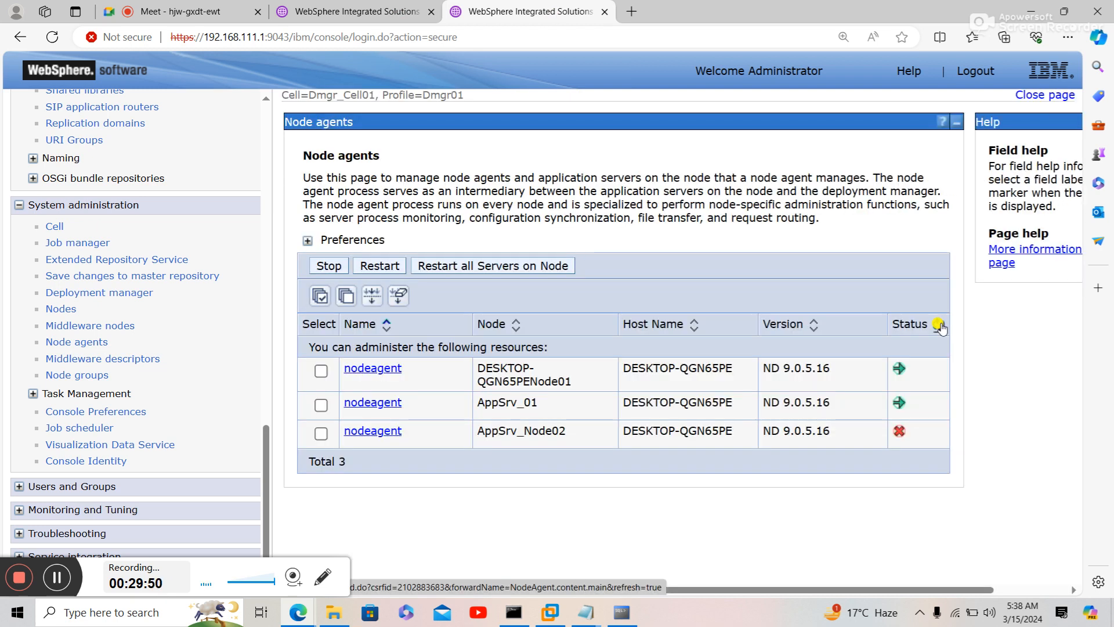
pyautogui.click(940, 325)
pyautogui.click(940, 325)
pyautogui.click(940, 326)
pyautogui.click(939, 325)
# - Keep refreshing until AppSrv_Node02's node agent also shows running, so all three are up
pyautogui.rightClick(941, 326)
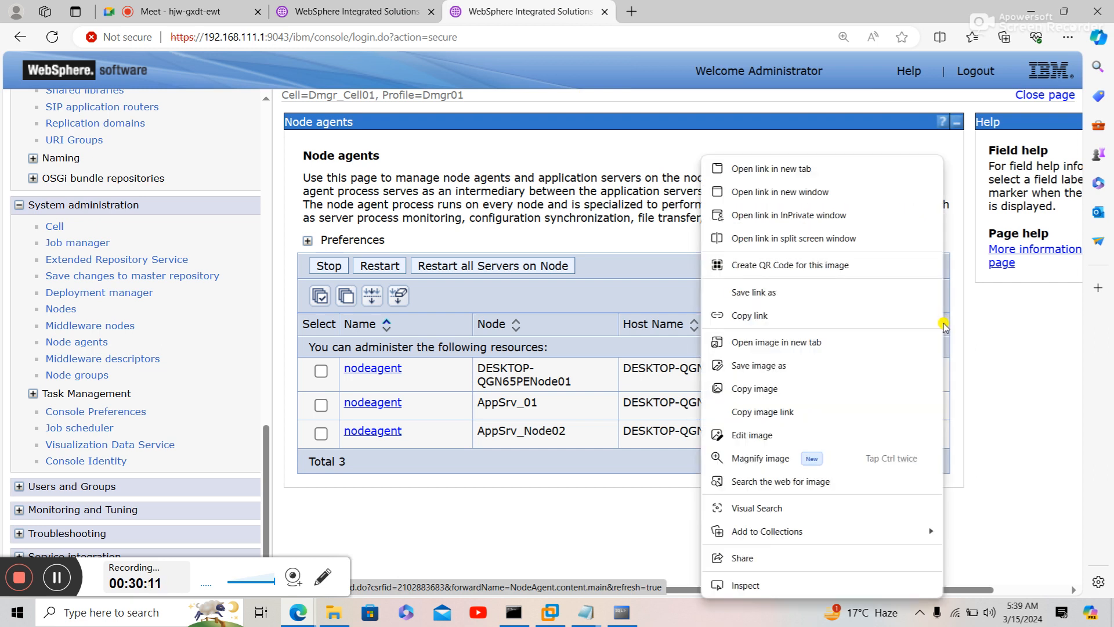
pyautogui.click(1017, 302)
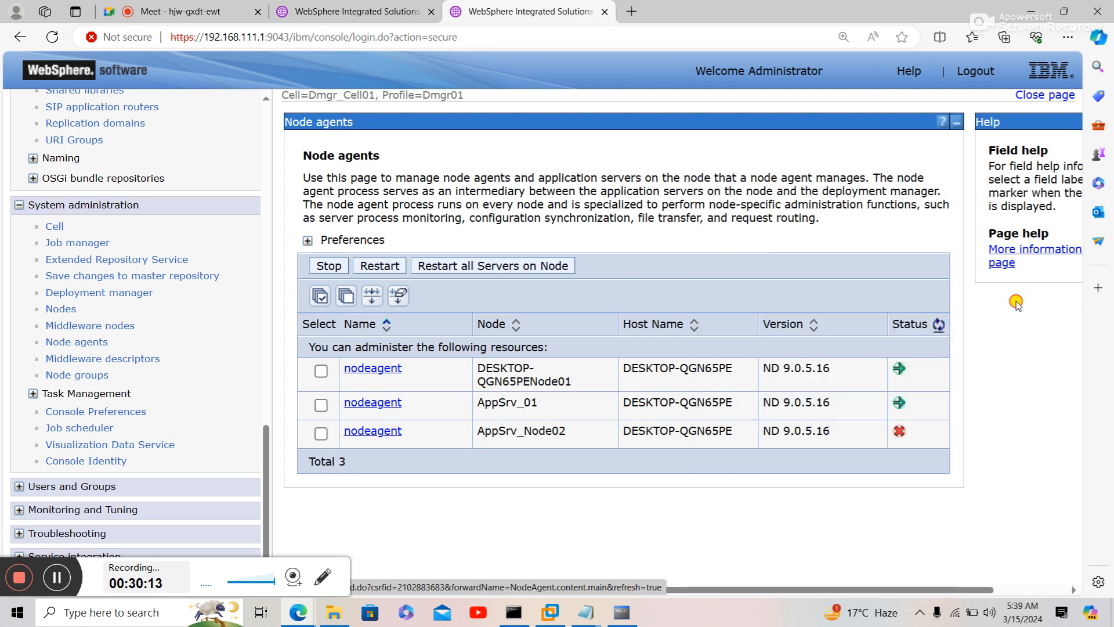
pyautogui.click(938, 325)
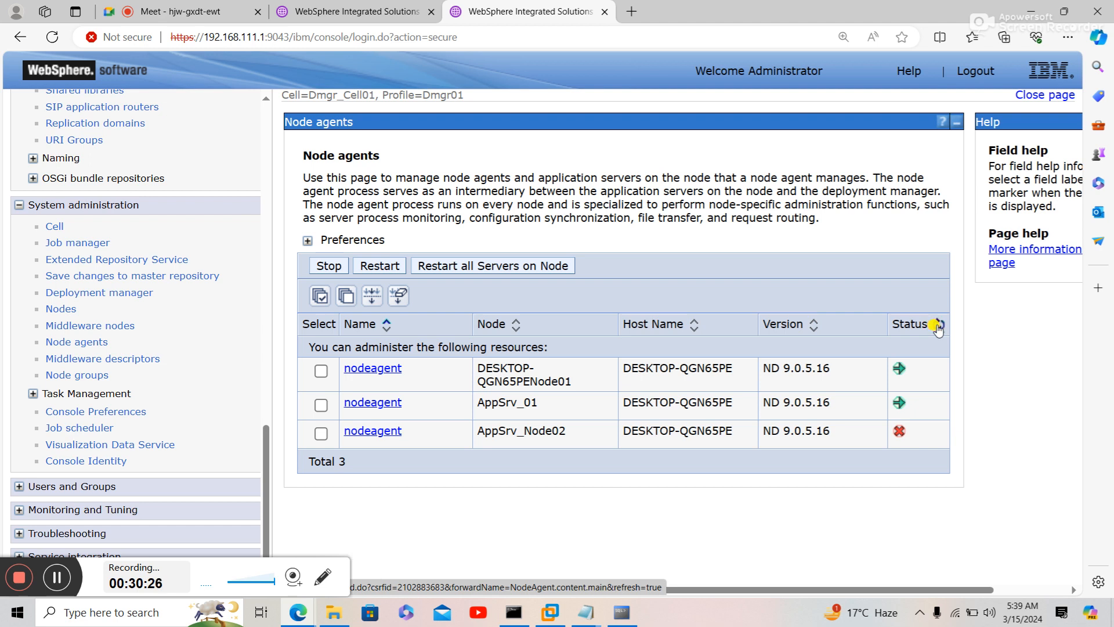
pyautogui.click(938, 327)
pyautogui.click(939, 327)
pyautogui.click(938, 327)
pyautogui.click(939, 325)
pyautogui.click(939, 327)
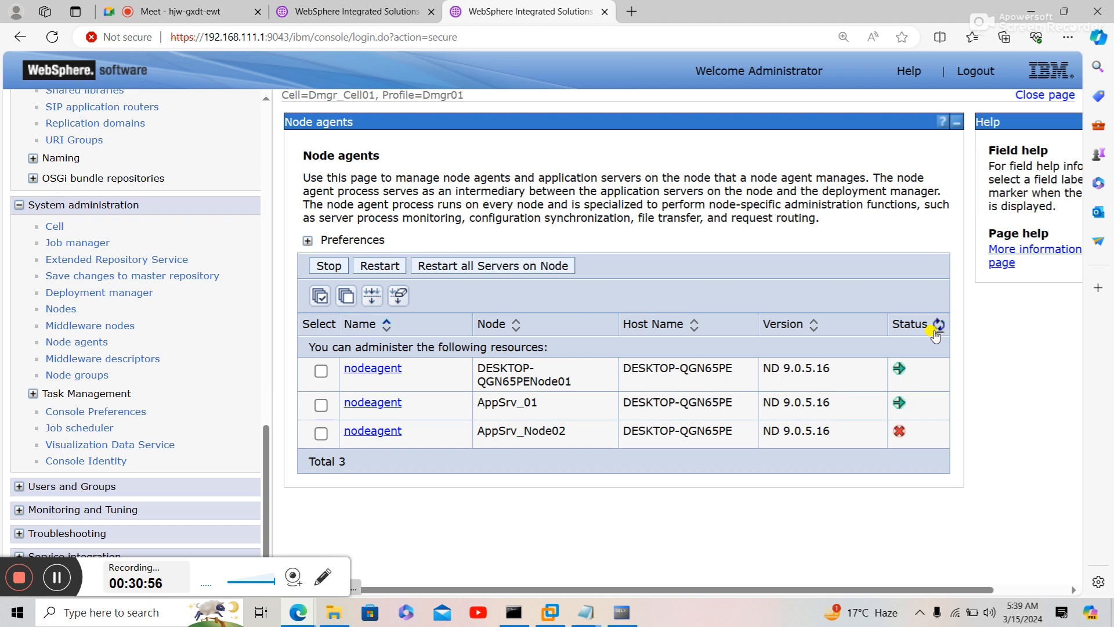
pyautogui.click(937, 328)
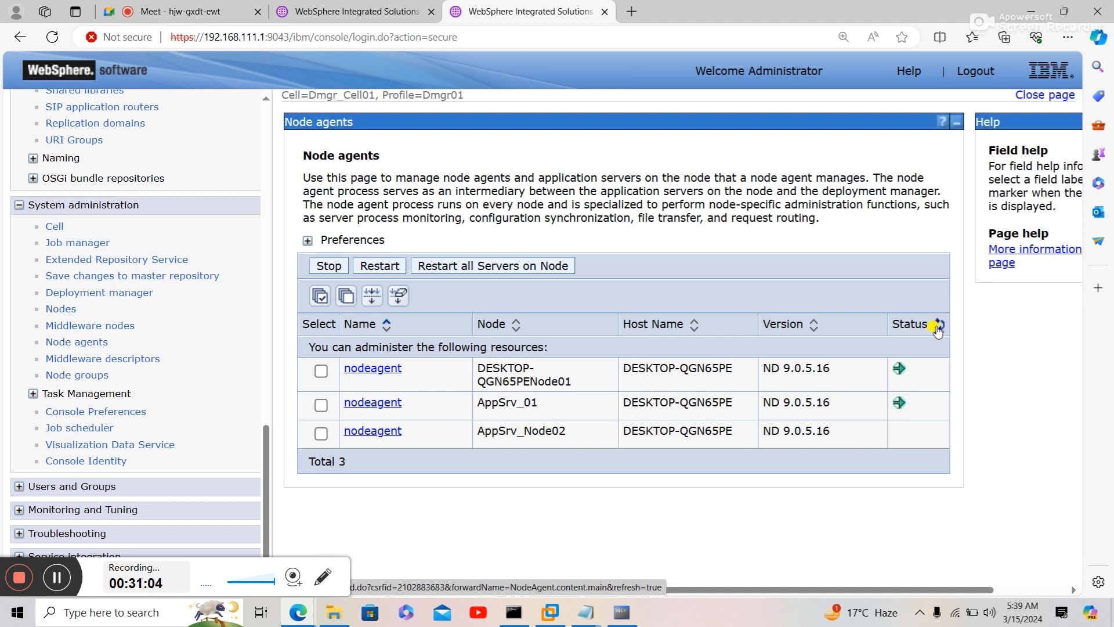
pyautogui.click(937, 328)
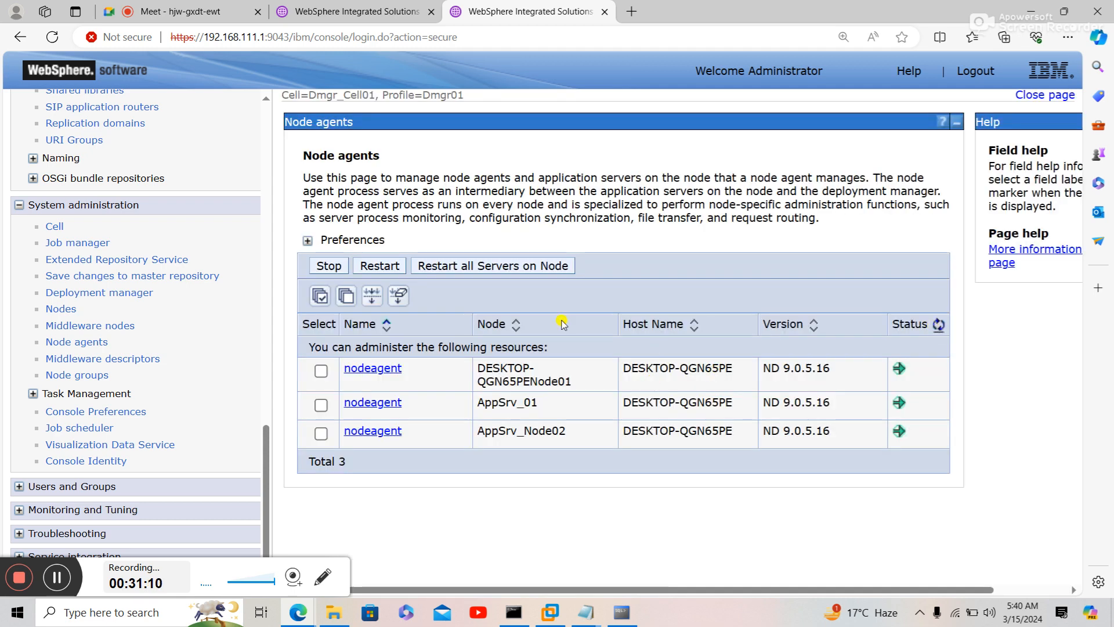
# - Open the Oracle JDBC Driver (XA) data sources and test the Ganesh data source's connection
pyautogui.scroll(5, 263, 474)
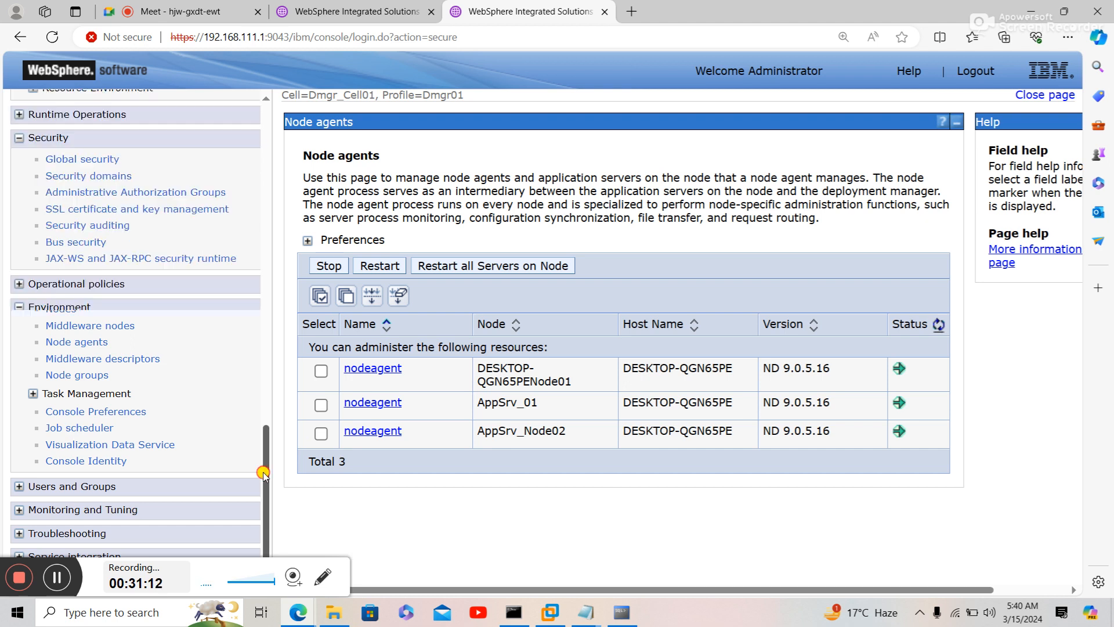
pyautogui.moveTo(263, 474); pyautogui.dragTo(278, 273)
pyautogui.scroll(-1, 121, 339)
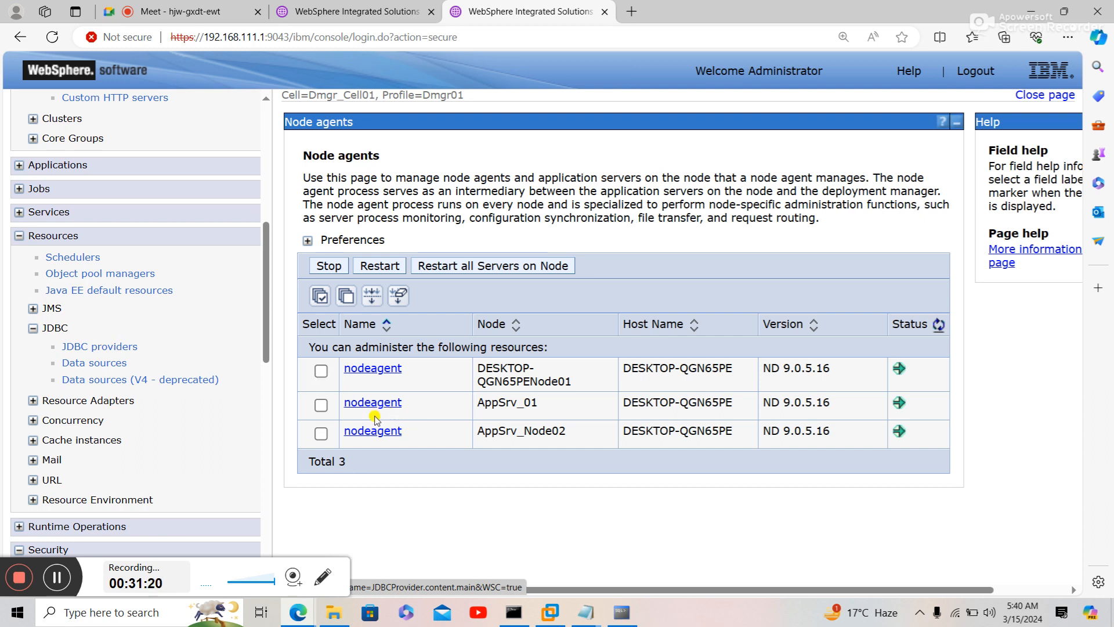
pyautogui.scroll(-1, 266, 357)
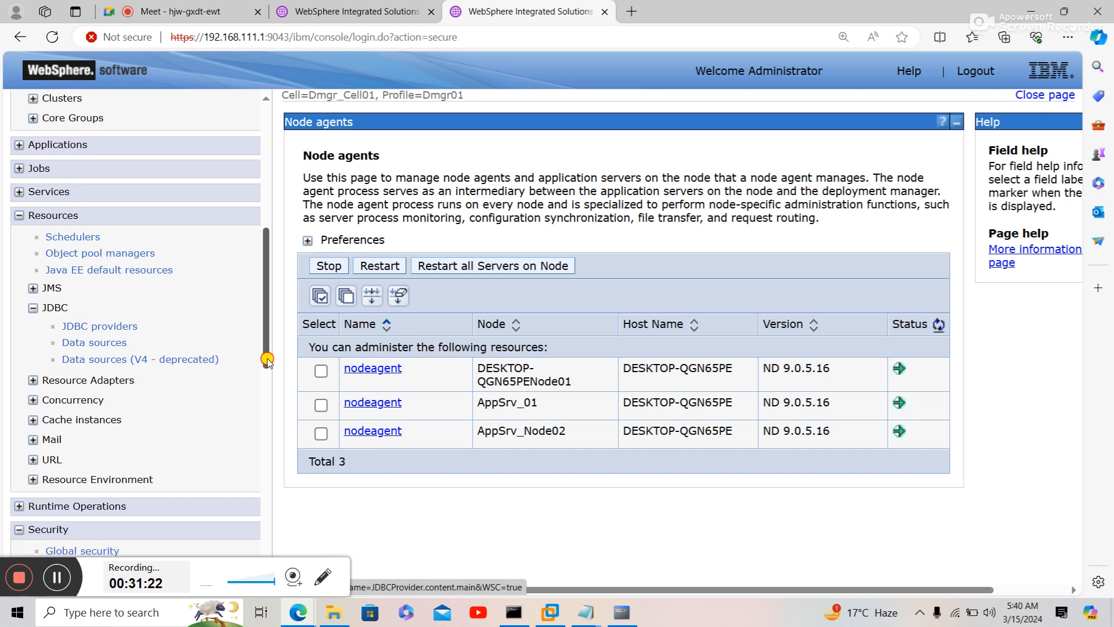
pyautogui.scroll(1, 266, 357)
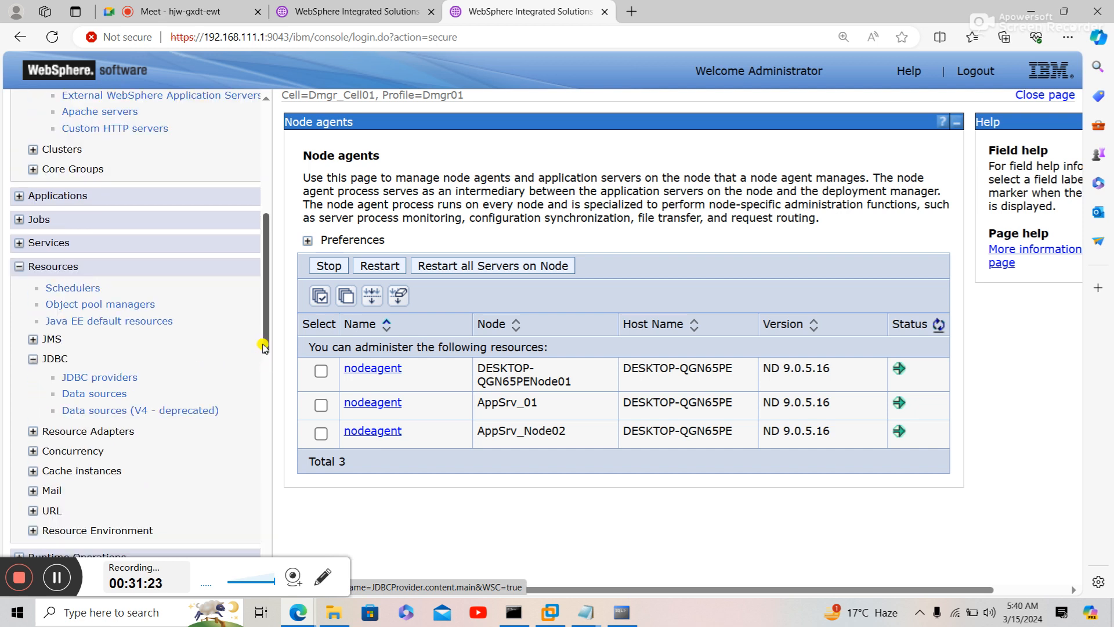
pyautogui.click(119, 380)
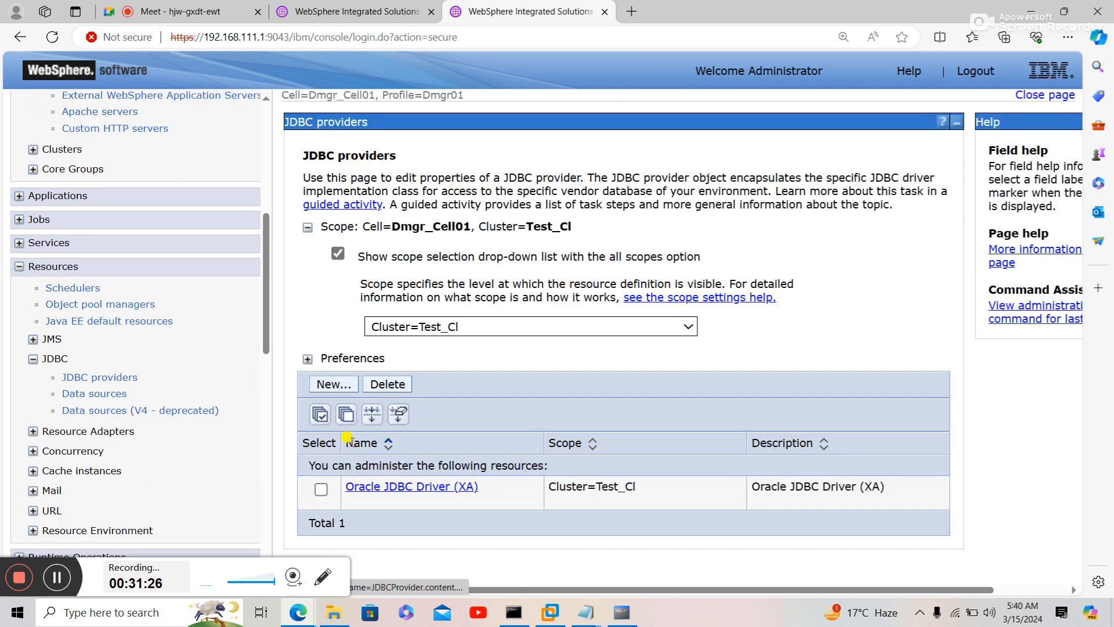
pyautogui.click(363, 490)
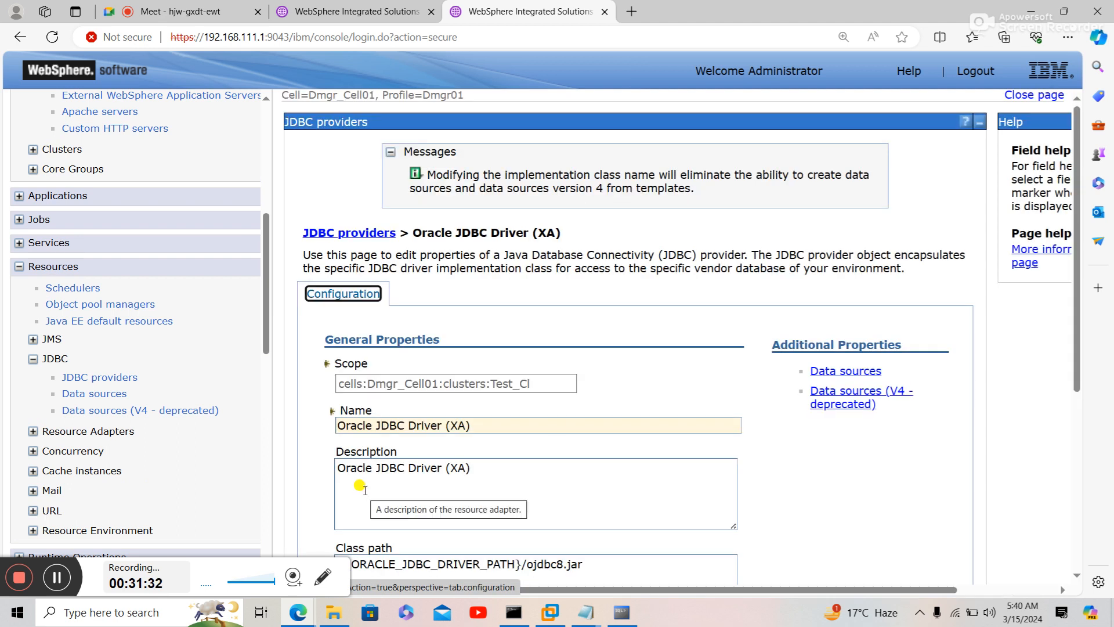
pyautogui.click(836, 371)
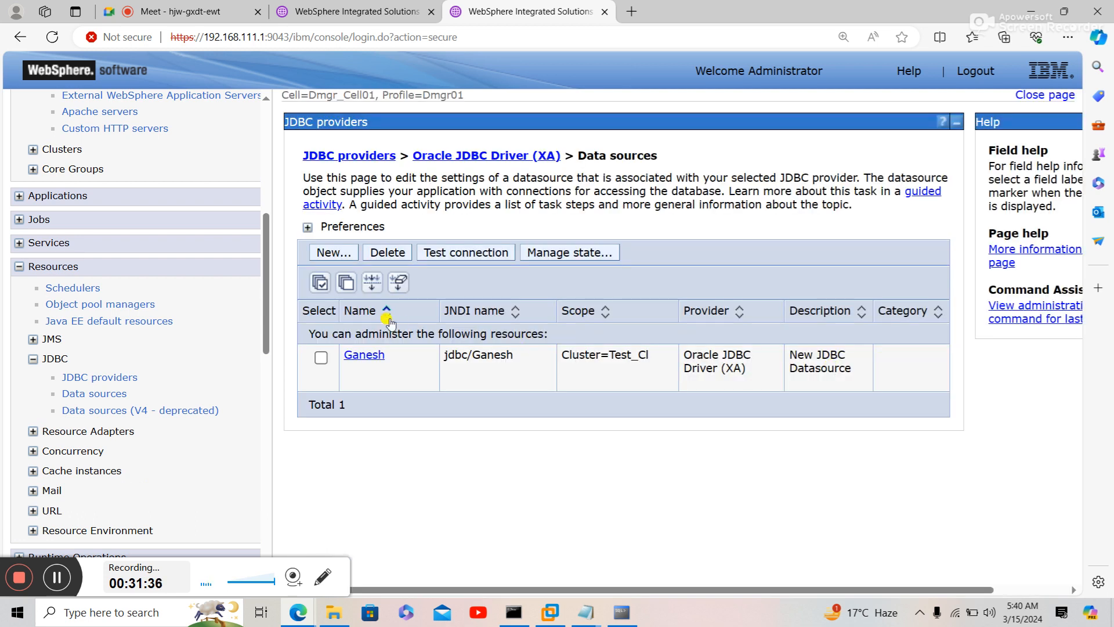
pyautogui.click(321, 357)
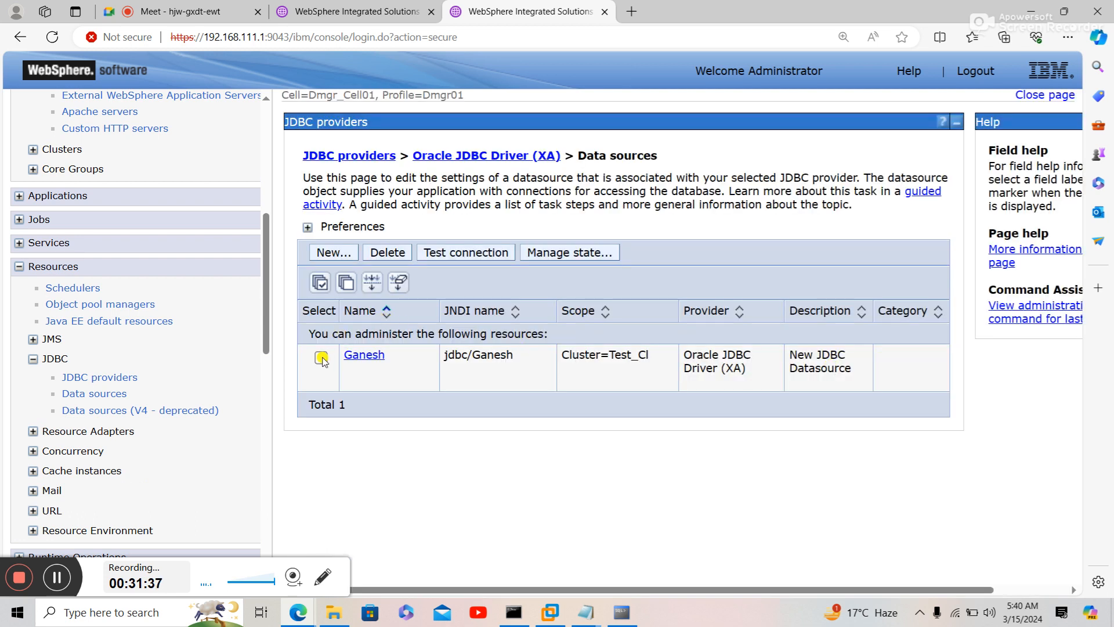
pyautogui.click(493, 254)
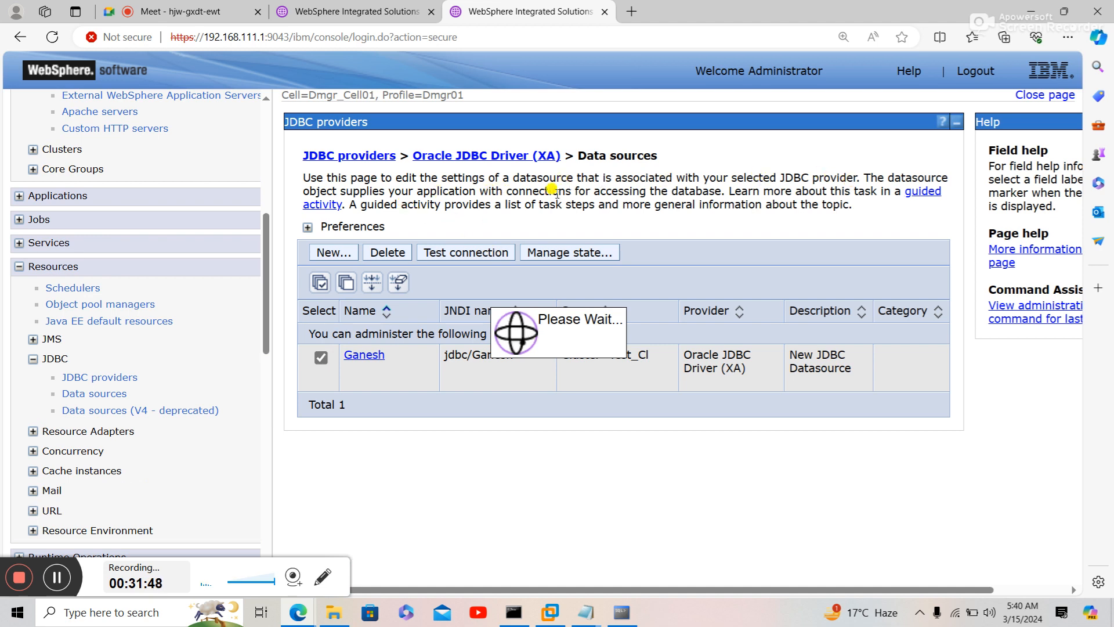
pyautogui.doubleClick(679, 190)
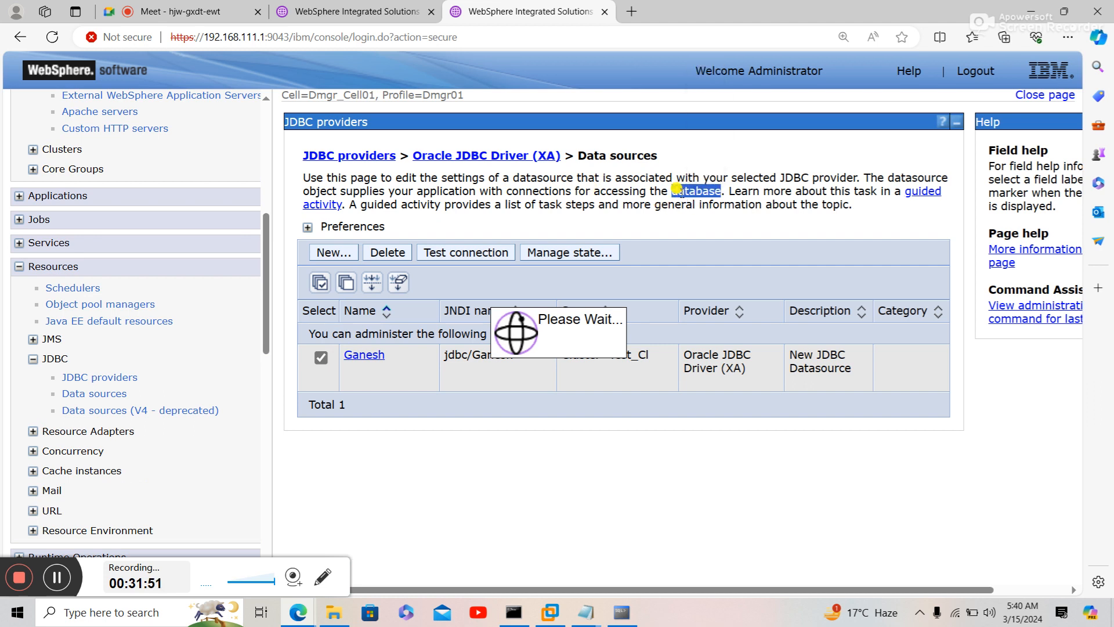
pyautogui.click(698, 231)
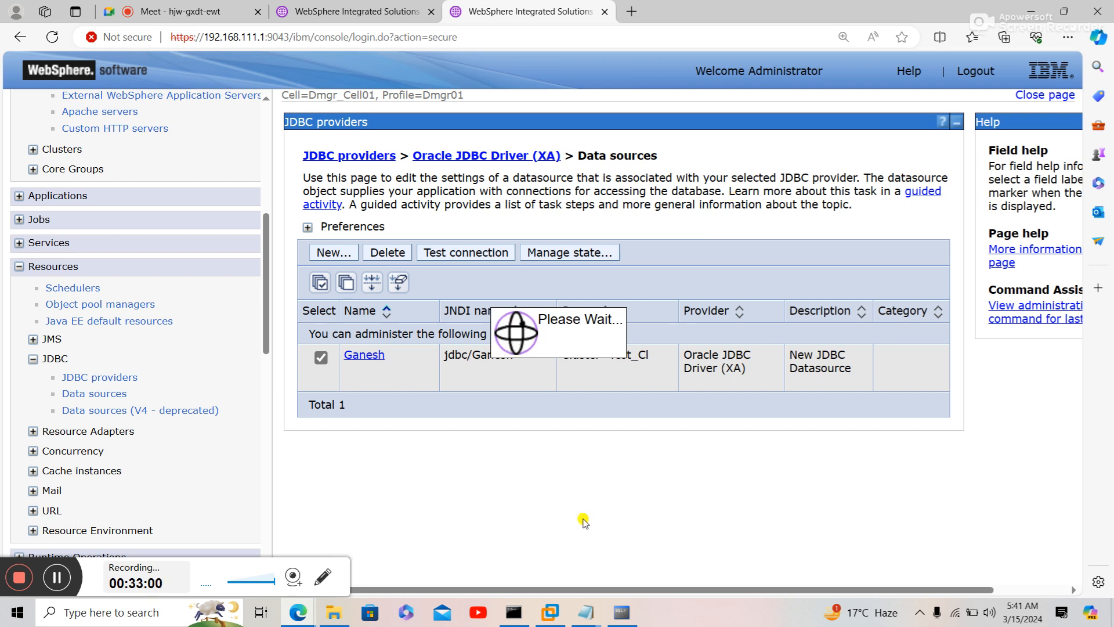
pyautogui.moveTo(587, 612)
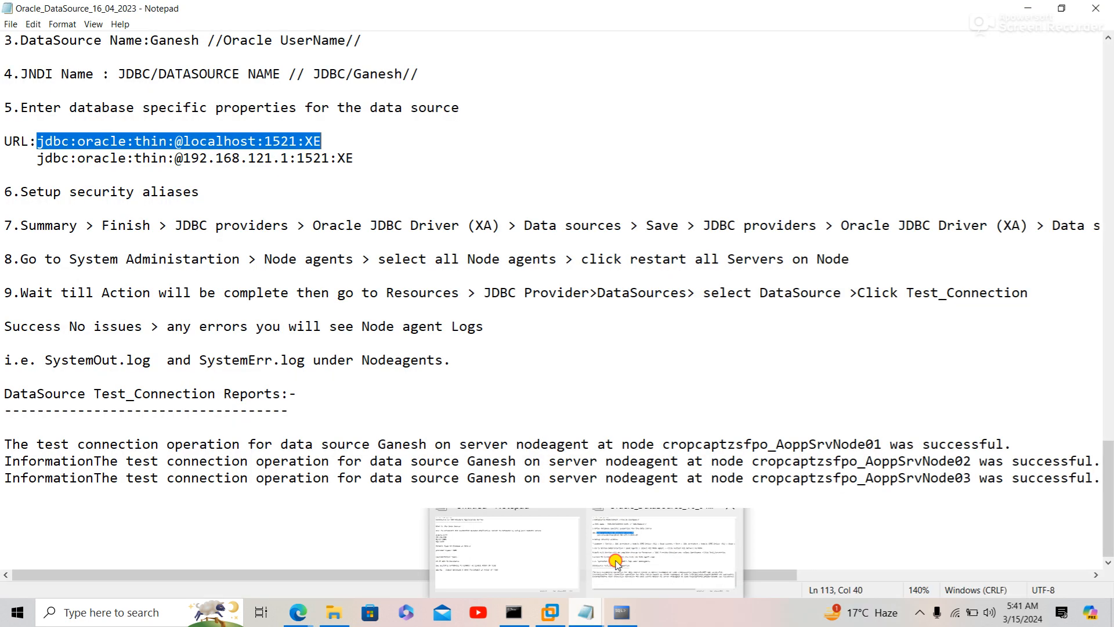
pyautogui.click(616, 562)
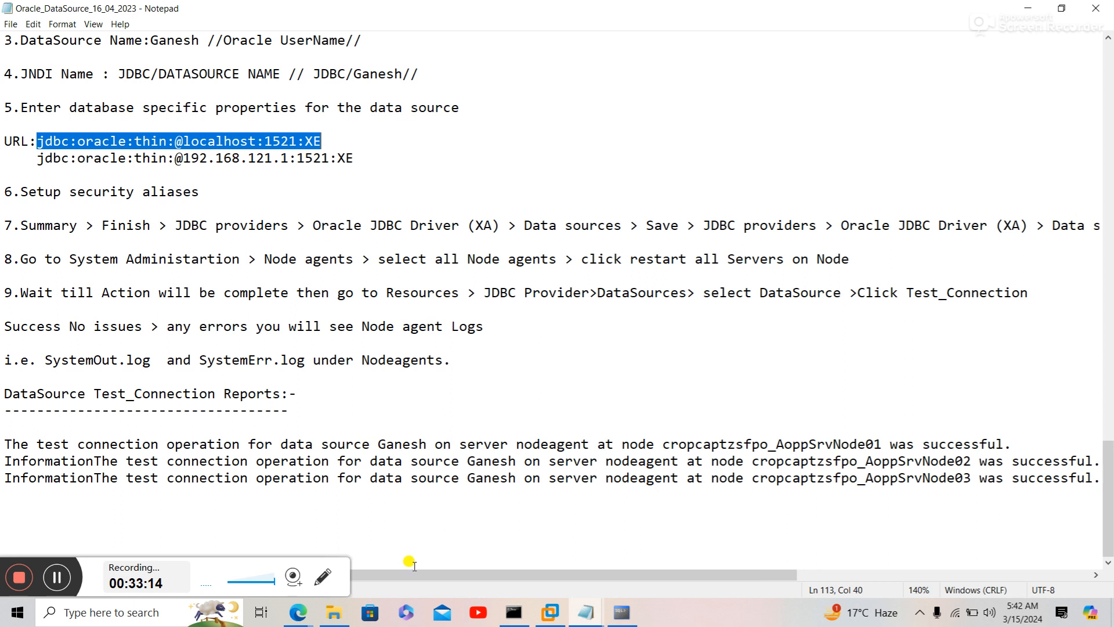
pyautogui.moveTo(297, 612)
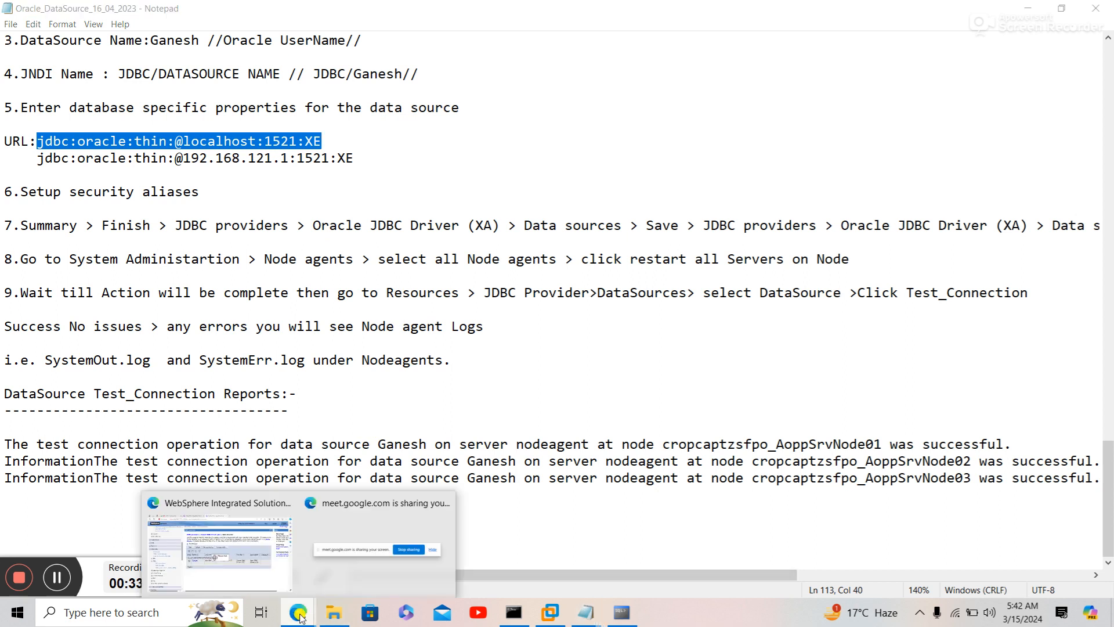
pyautogui.click(264, 575)
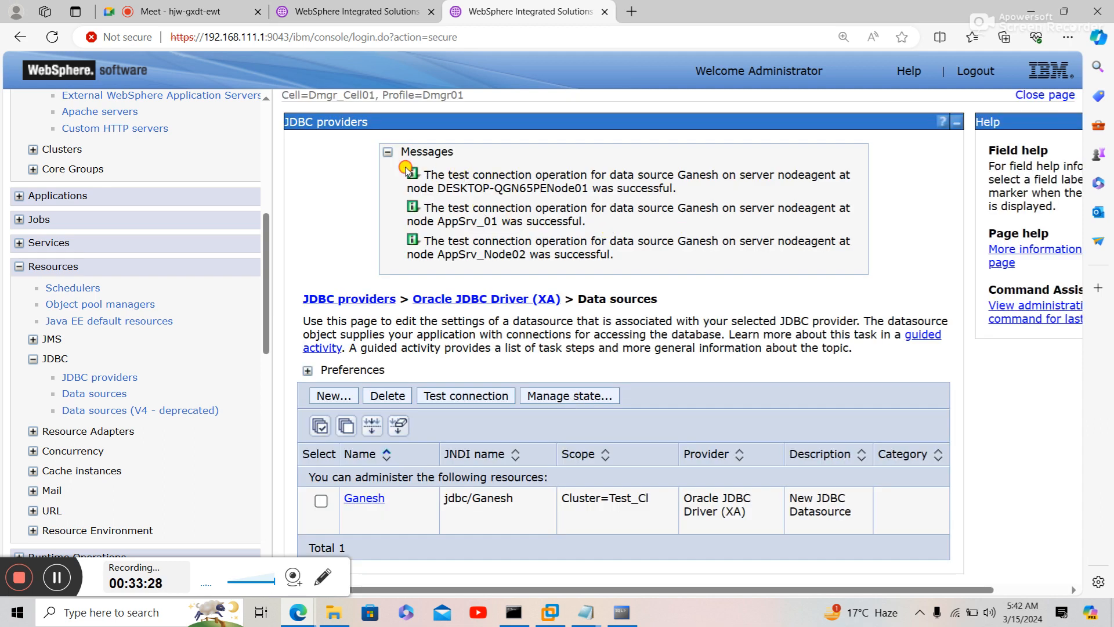
# - Read the three Ganesh test-connection success messages, one per node agent
pyautogui.moveTo(406, 169); pyautogui.dragTo(648, 267)
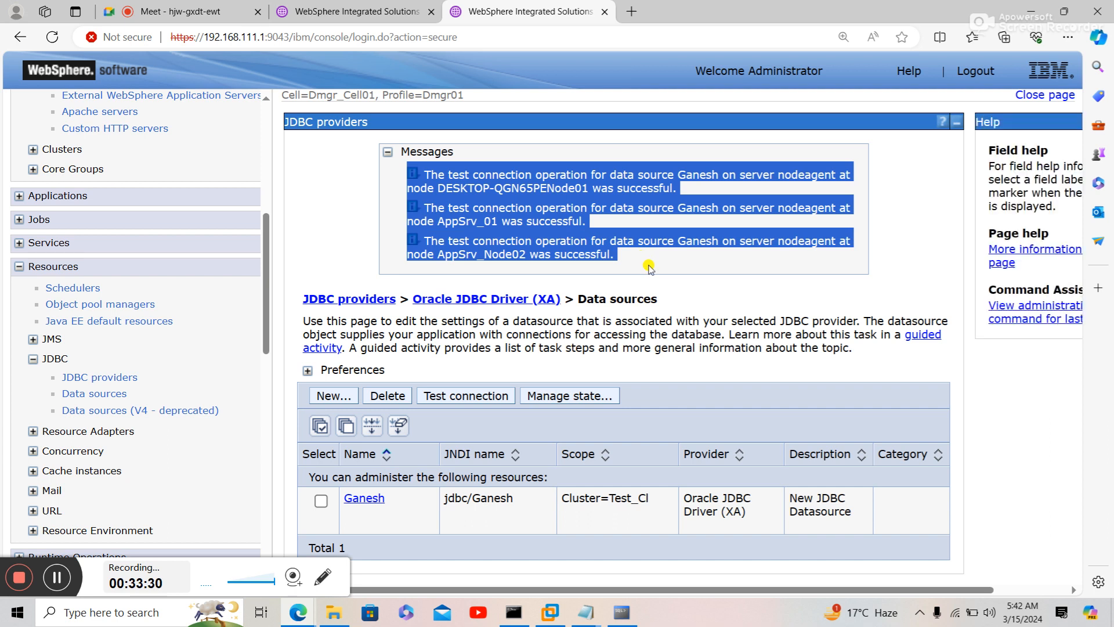
pyautogui.click(650, 267)
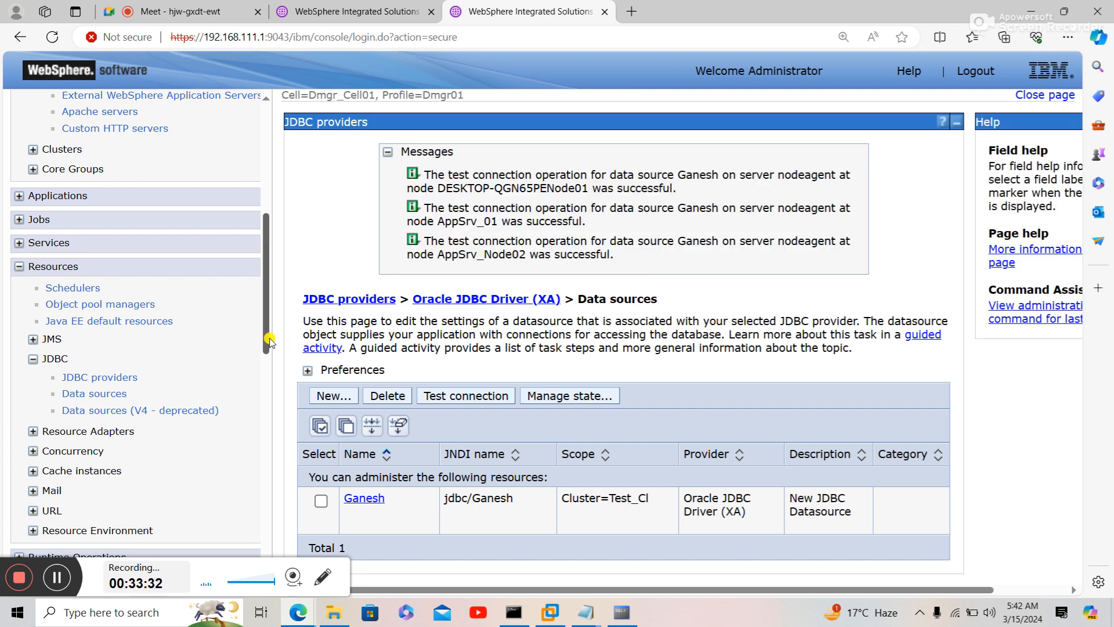
pyautogui.moveTo(268, 338); pyautogui.dragTo(281, 624)
pyautogui.moveTo(281, 624)
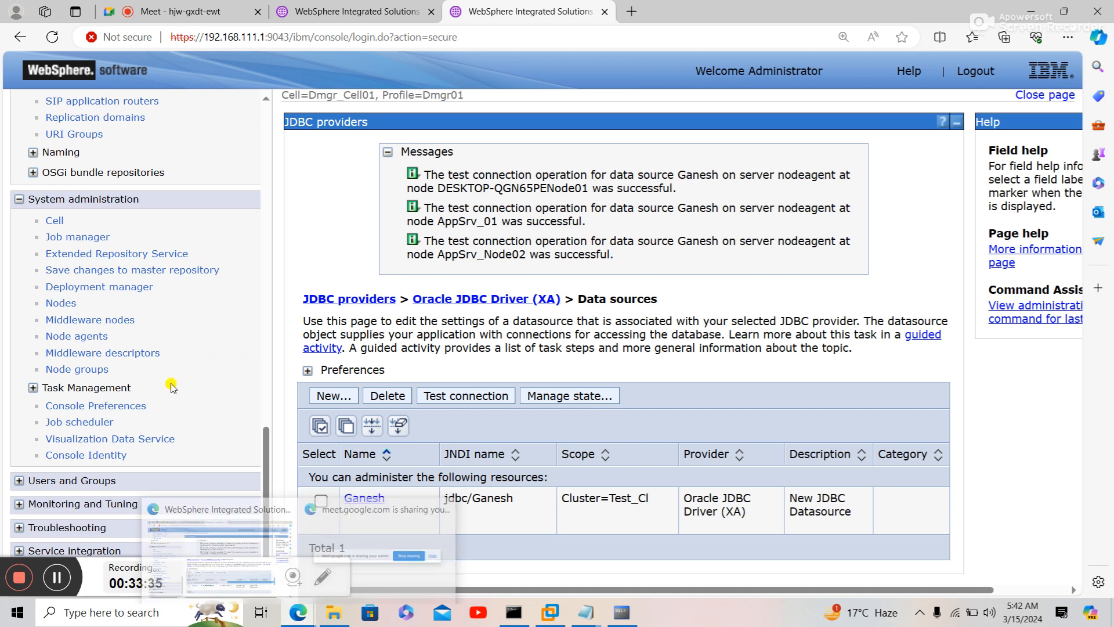
pyautogui.moveTo(265, 447); pyautogui.dragTo(248, 335)
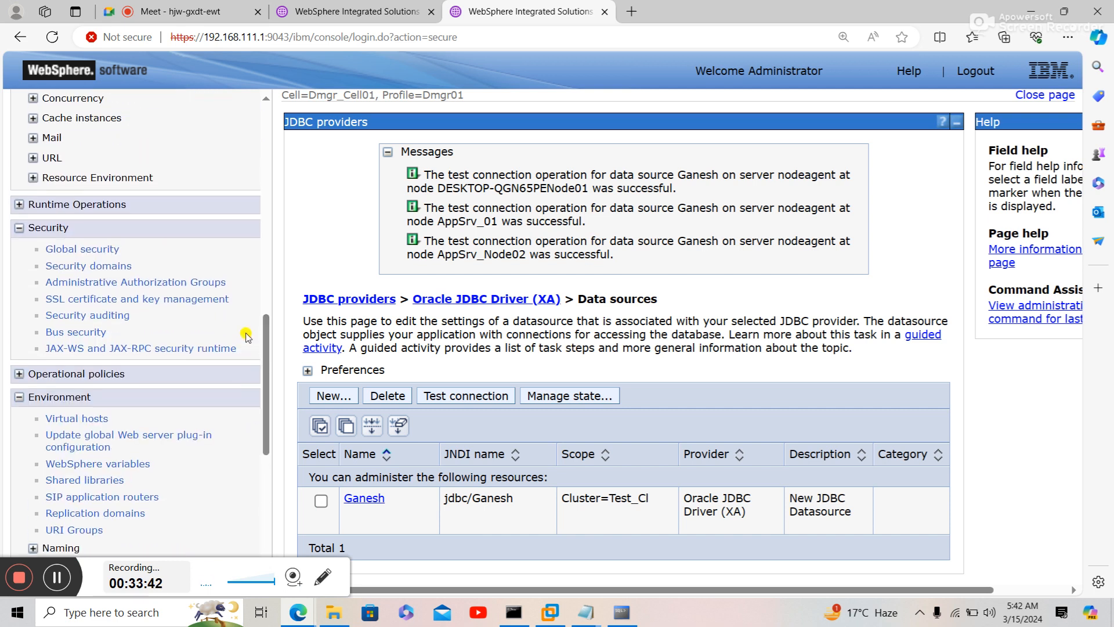
# - Go to Global security > J2C authentication data and start a new alias
pyautogui.click(64, 255)
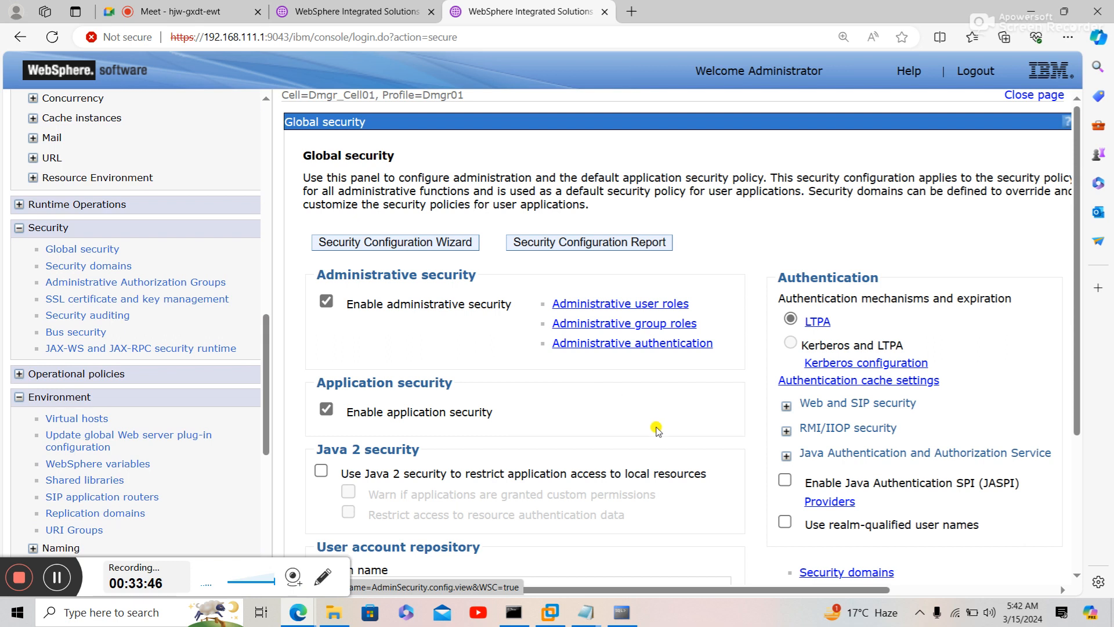
pyautogui.click(809, 457)
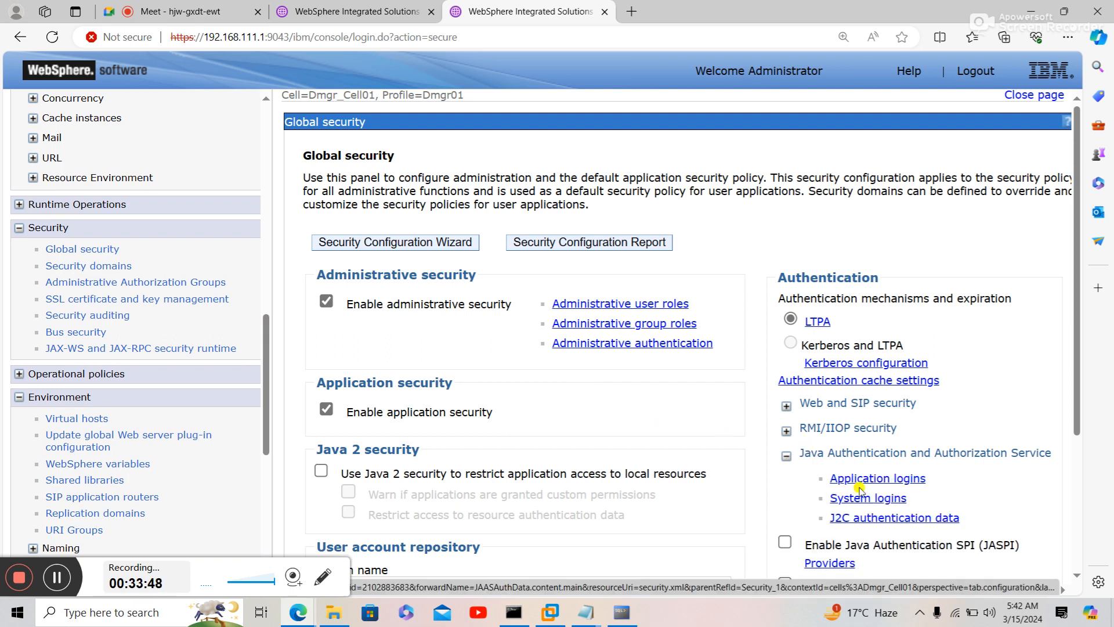
pyautogui.click(861, 518)
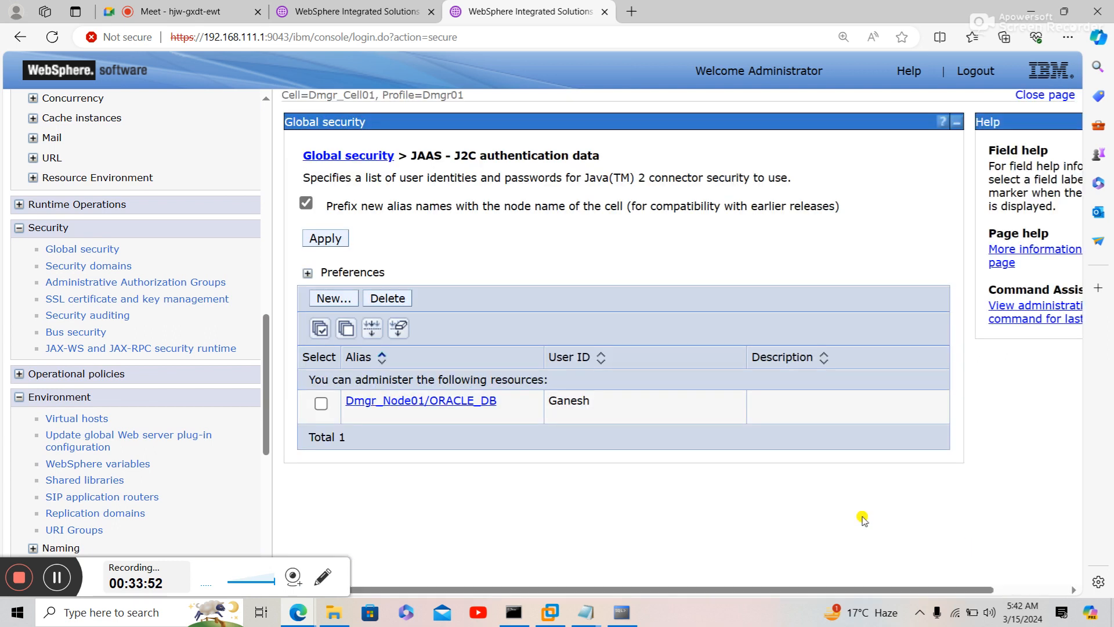
pyautogui.click(340, 298)
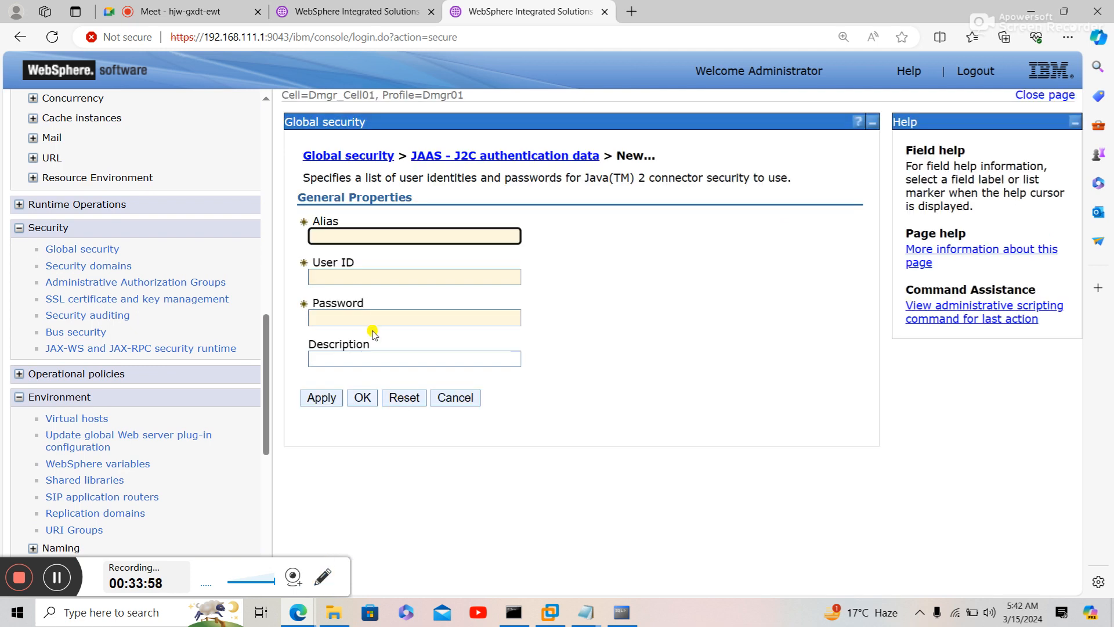
# - Create alias SQL_DB with the database user ID and password, verify the password, and apply
pyautogui.write('DB')
pyautogui.click(358, 272)
pyautogui.write('sa')
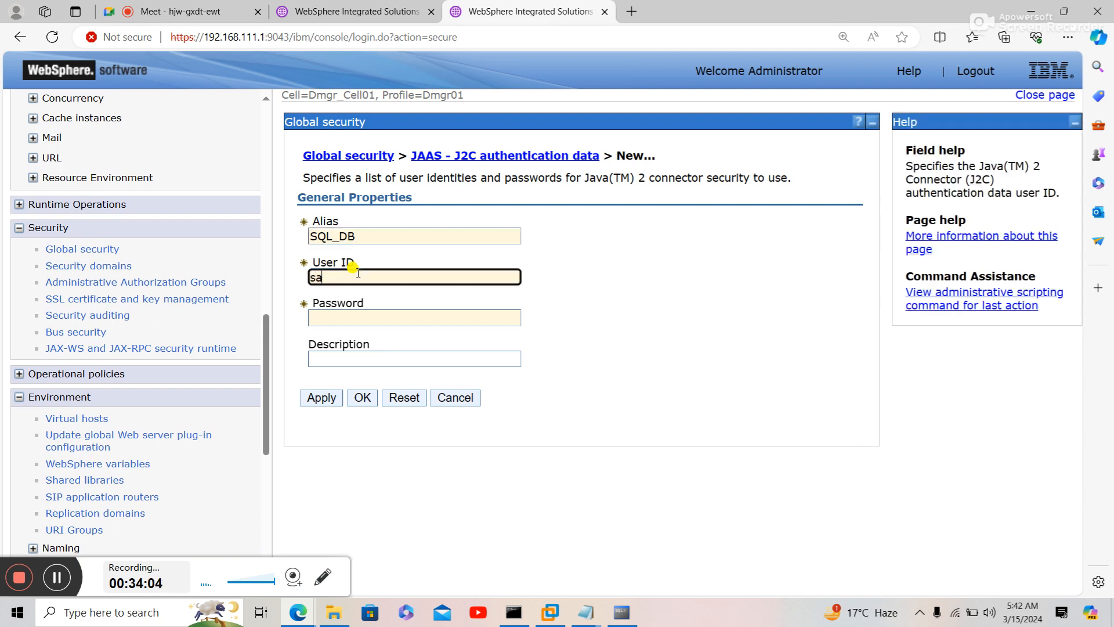
pyautogui.press('Tab')
pyautogui.write('s')
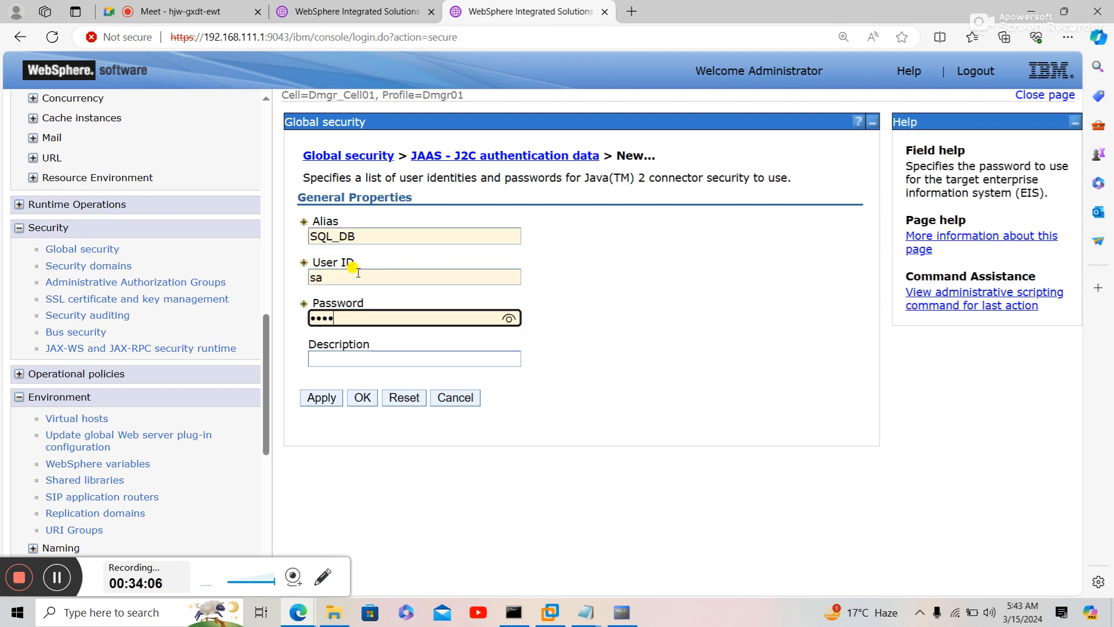
pyautogui.write('••')
pyautogui.click(509, 321)
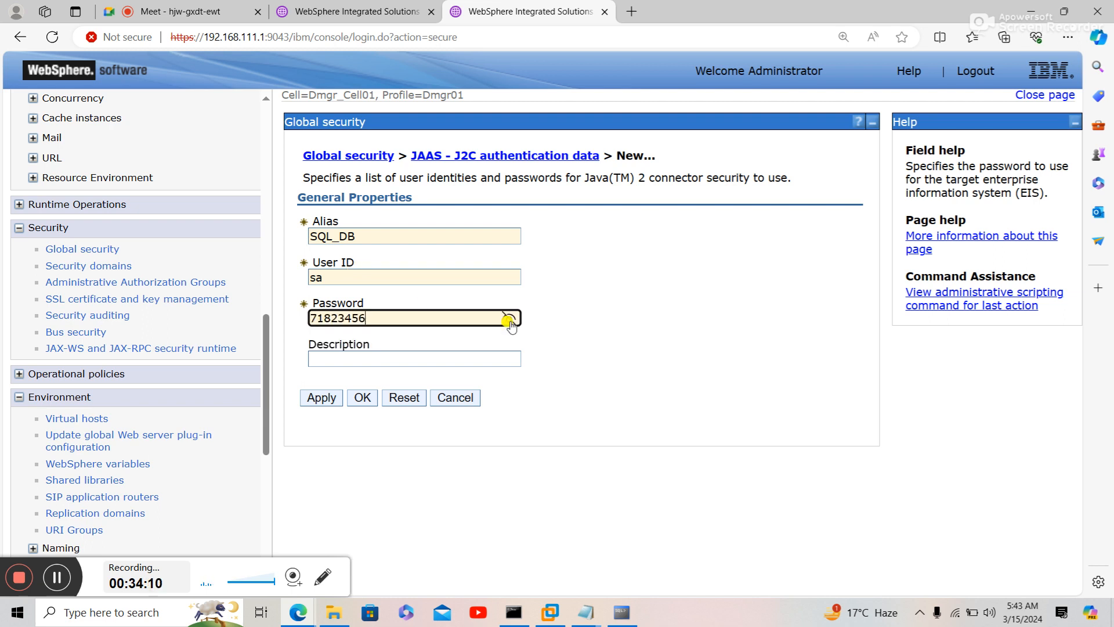
pyautogui.click(322, 400)
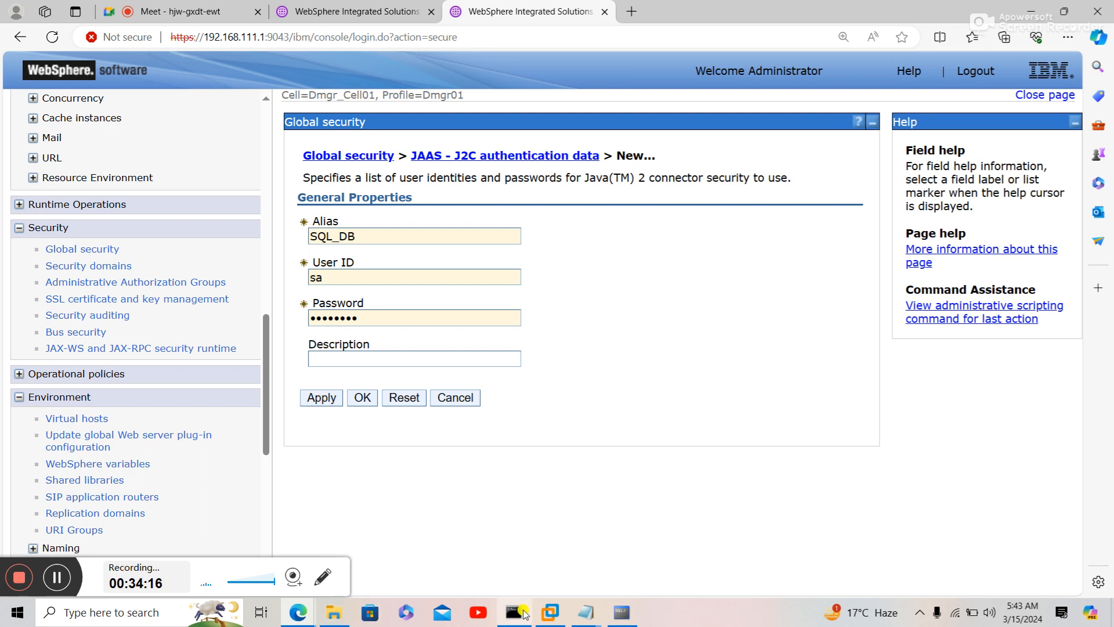
# - Close the Oracle data source notes and open File Explorer at the driver lib folder
pyautogui.moveTo(583, 618)
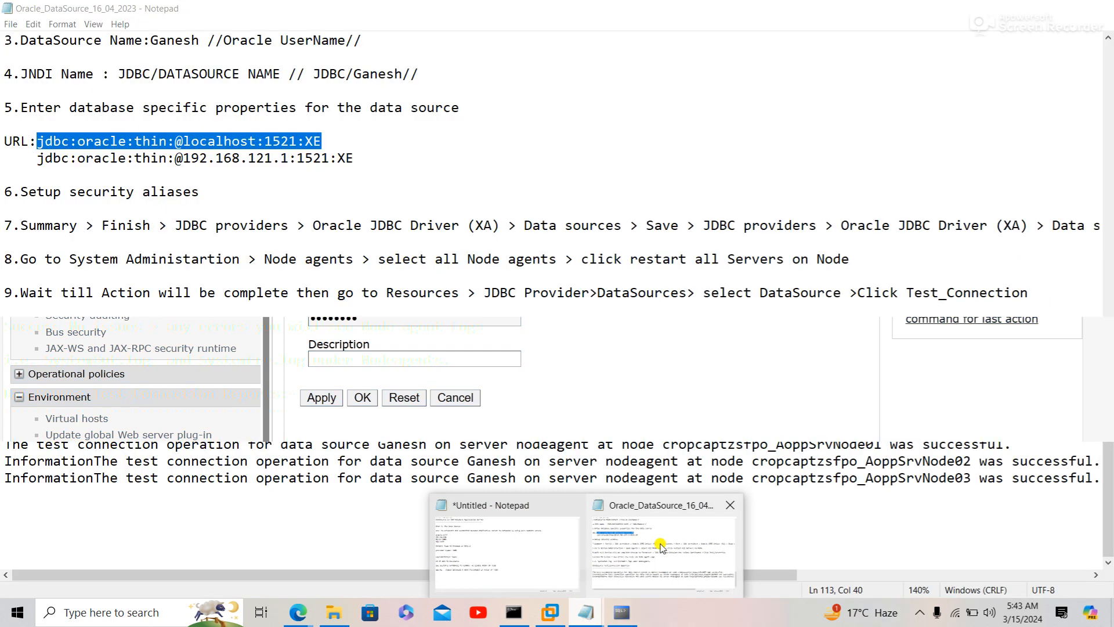
pyautogui.click(658, 541)
pyautogui.click(1097, 8)
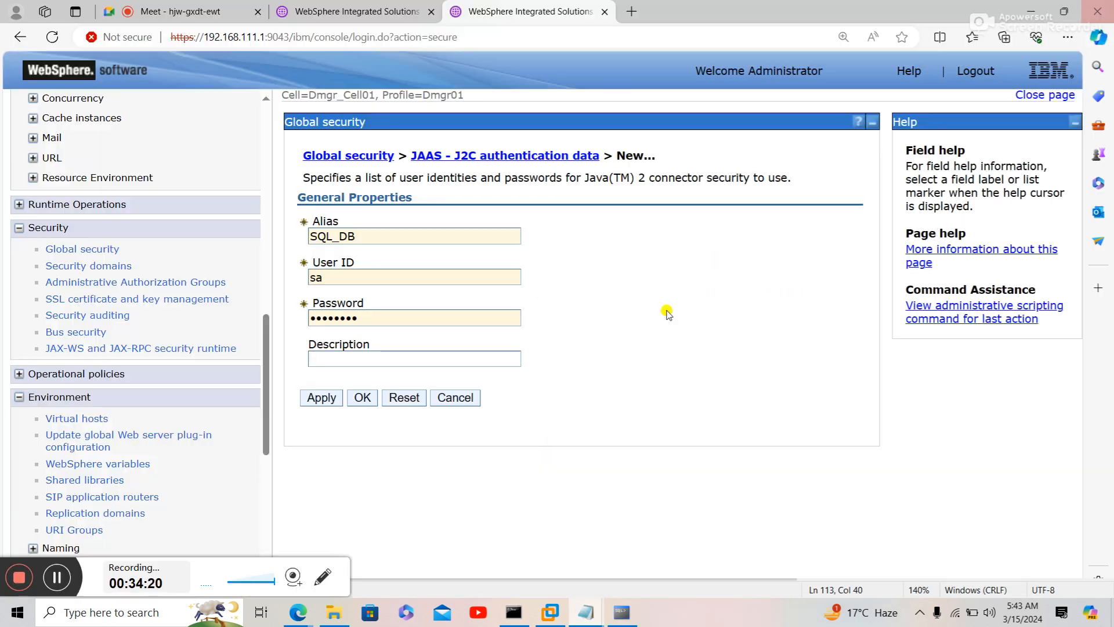
pyautogui.click(334, 613)
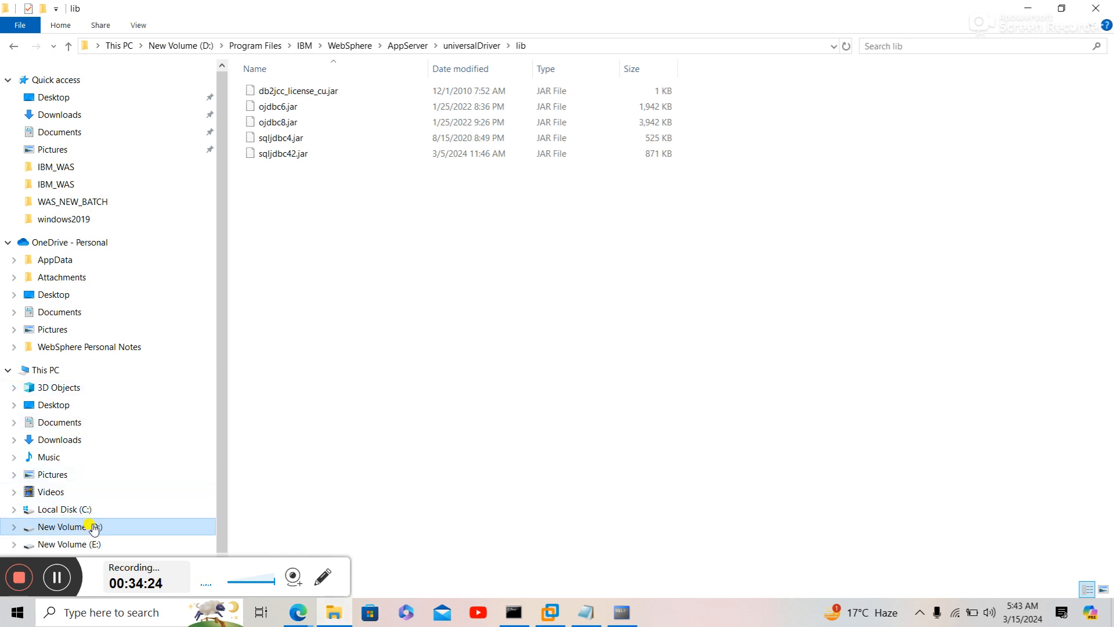
# - Browse to D:\Softwares\DataSource Notes, select Sql Server DataSource (22.2.2022), and return to the console
pyautogui.click(302, 158)
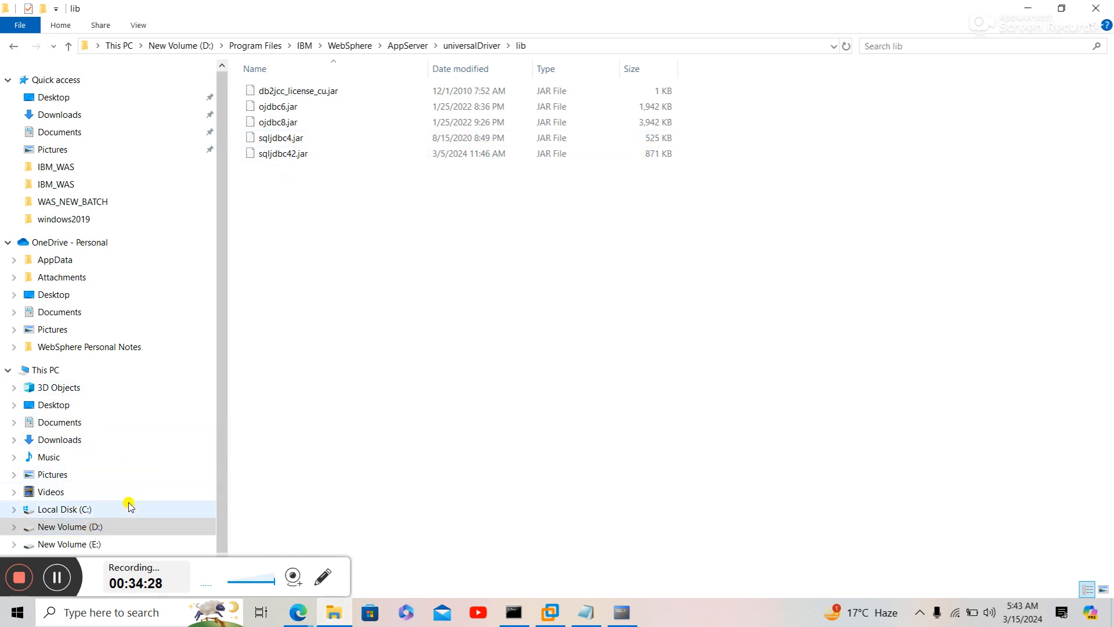
pyautogui.click(187, 45)
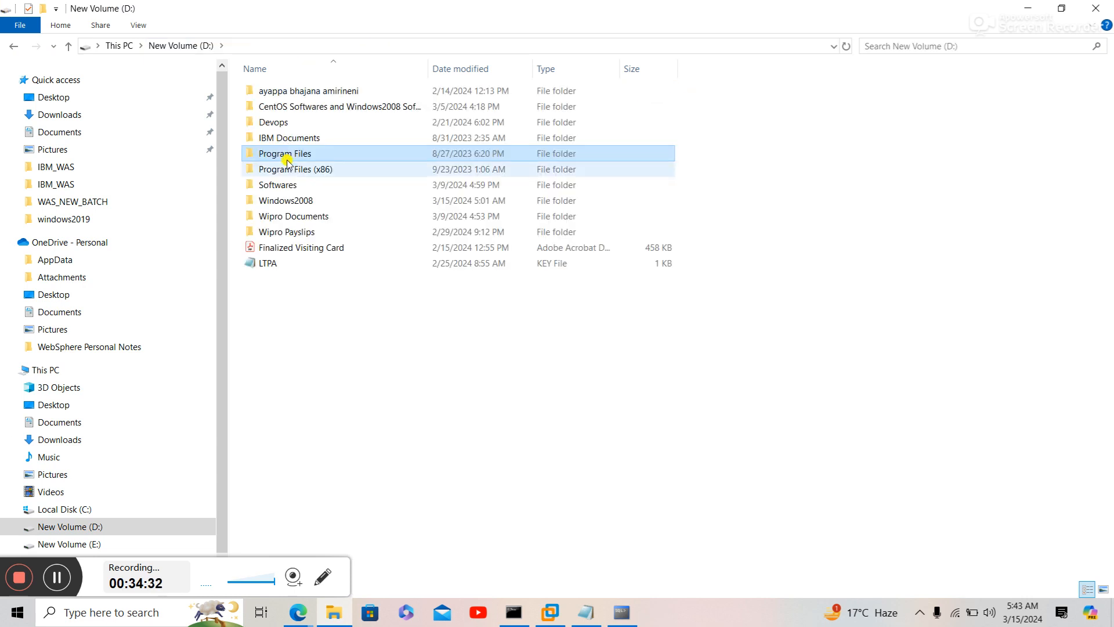
pyautogui.doubleClick(289, 184)
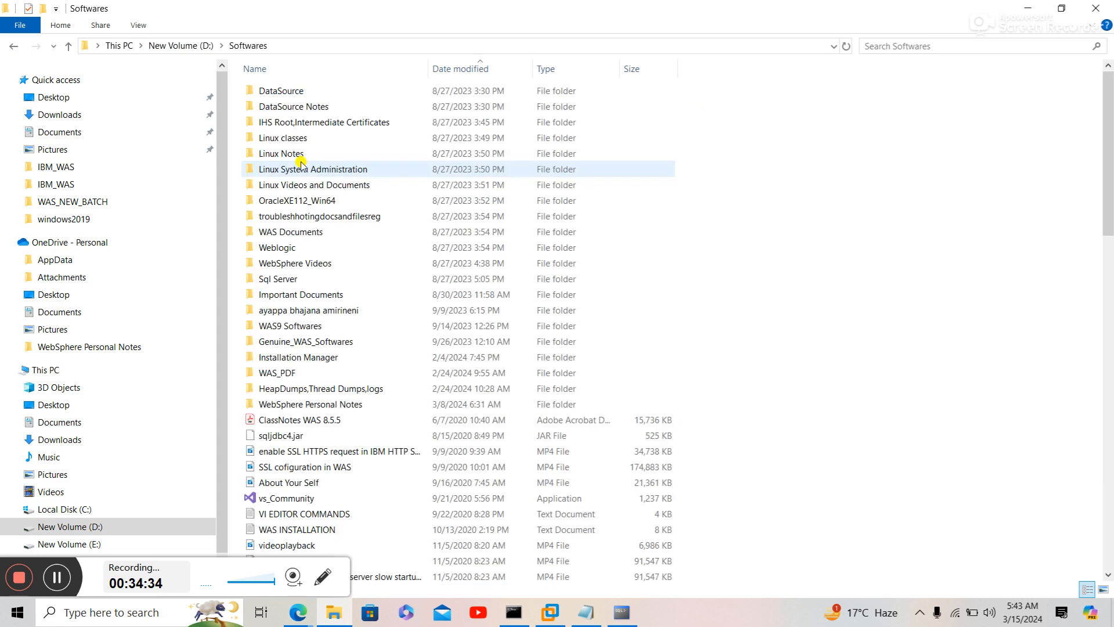
pyautogui.doubleClick(306, 107)
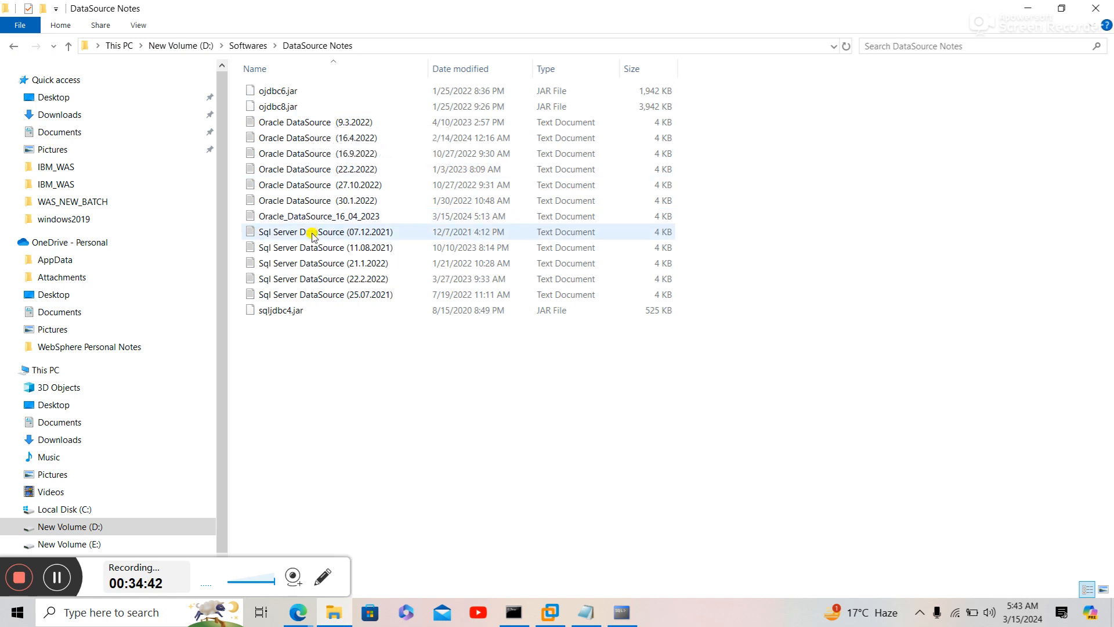
pyautogui.click(316, 275)
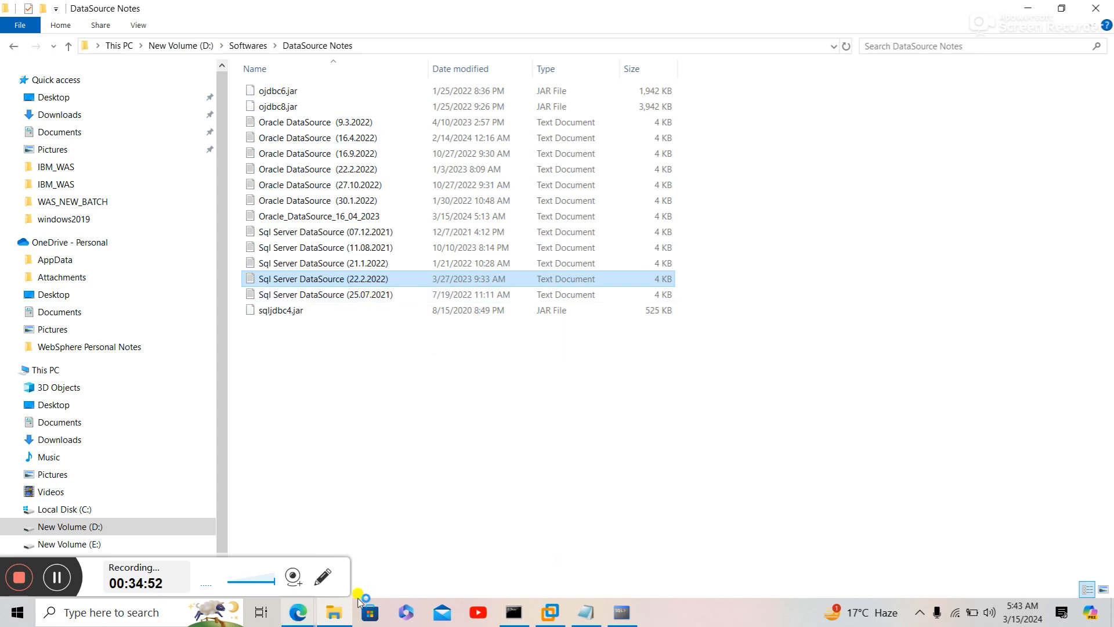
pyautogui.moveTo(298, 611)
pyautogui.click(262, 574)
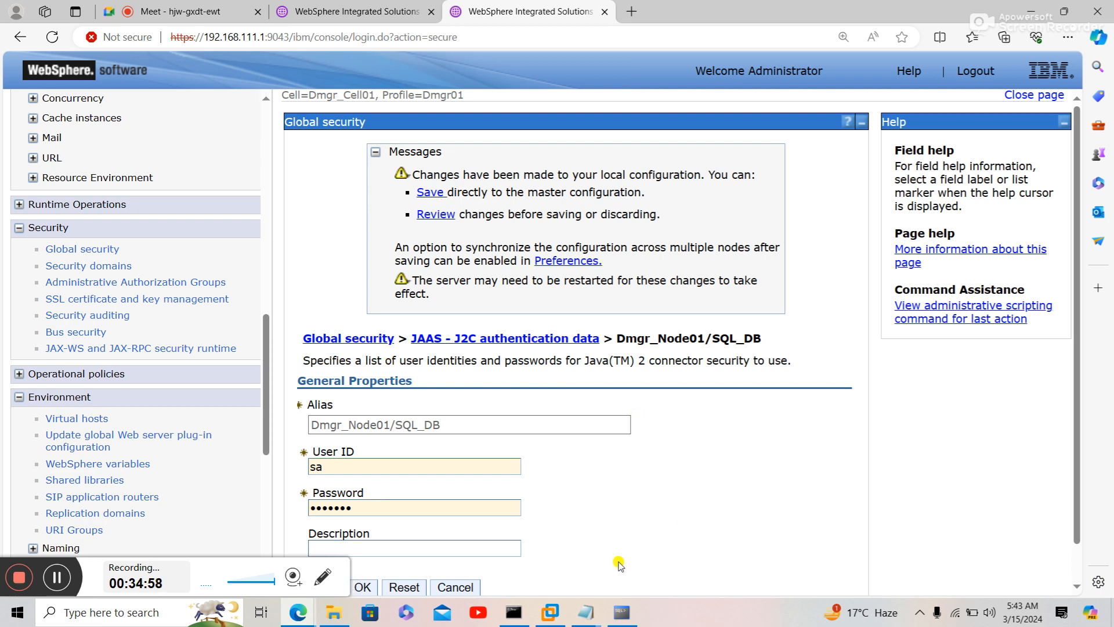
# - Open the Sql Server DataSource (22.2.2022) notes from the taskbar, minimizing and restoring the hung window
pyautogui.moveTo(586, 611)
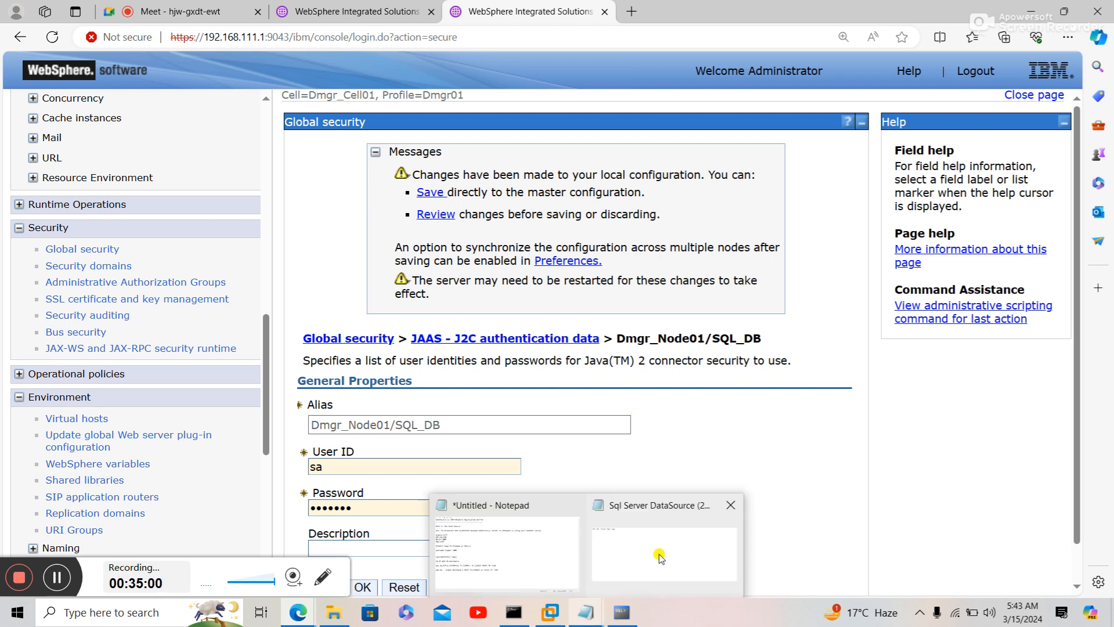
pyautogui.click(661, 557)
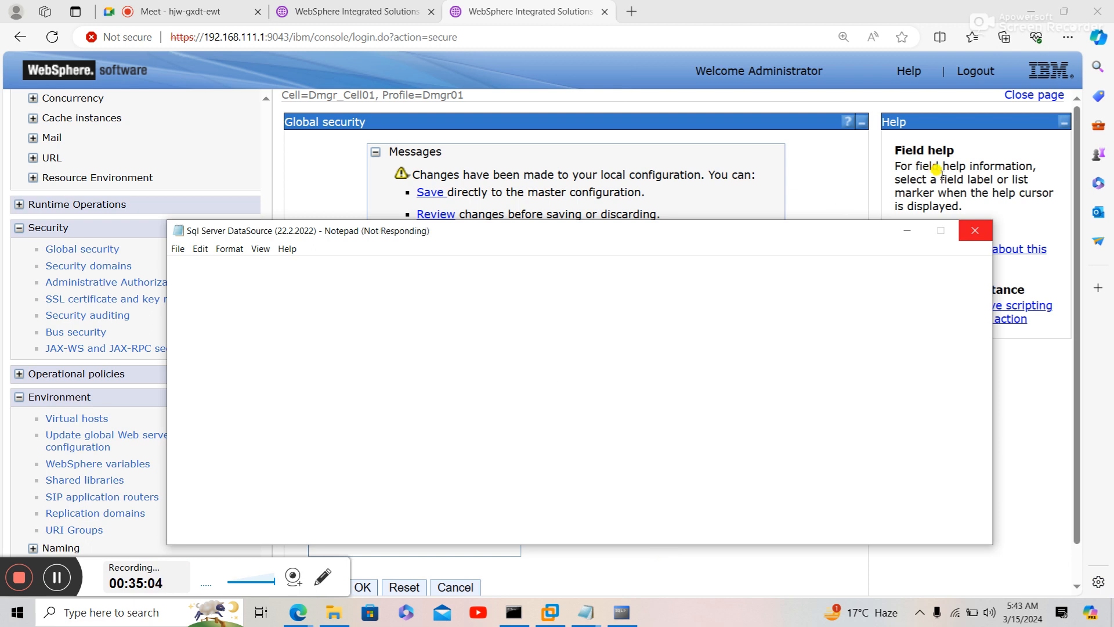
pyautogui.click(907, 229)
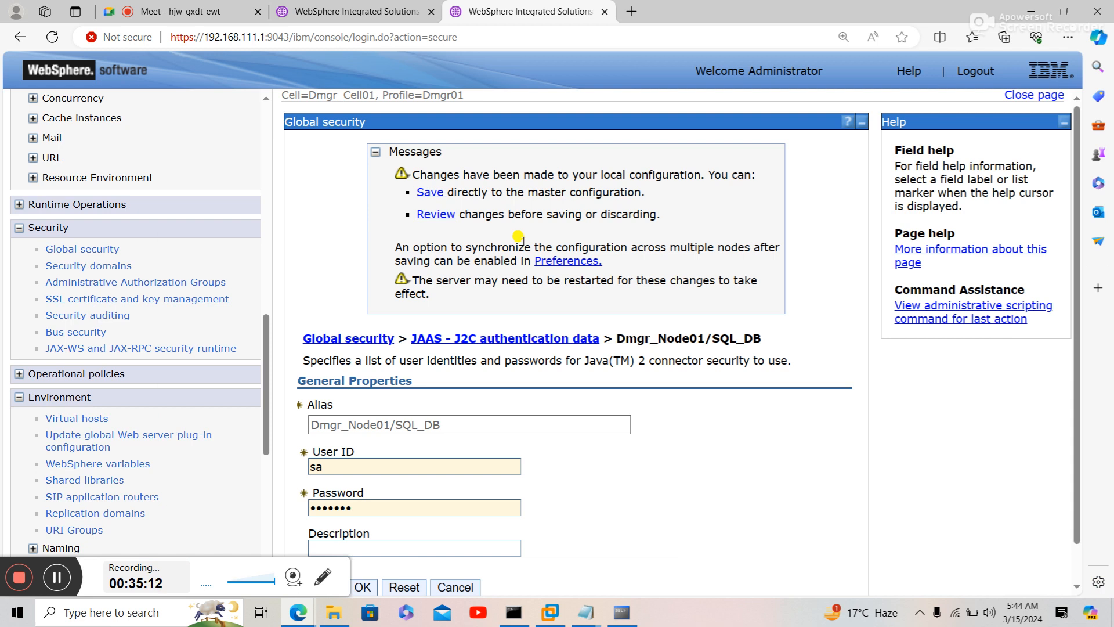
pyautogui.moveTo(586, 612)
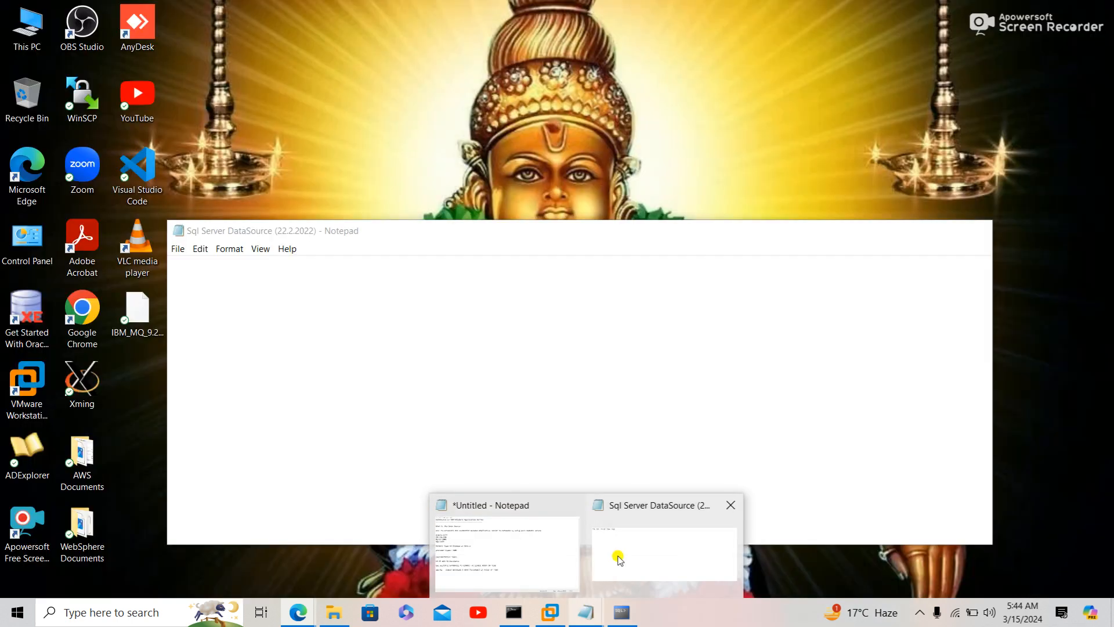
pyautogui.click(620, 559)
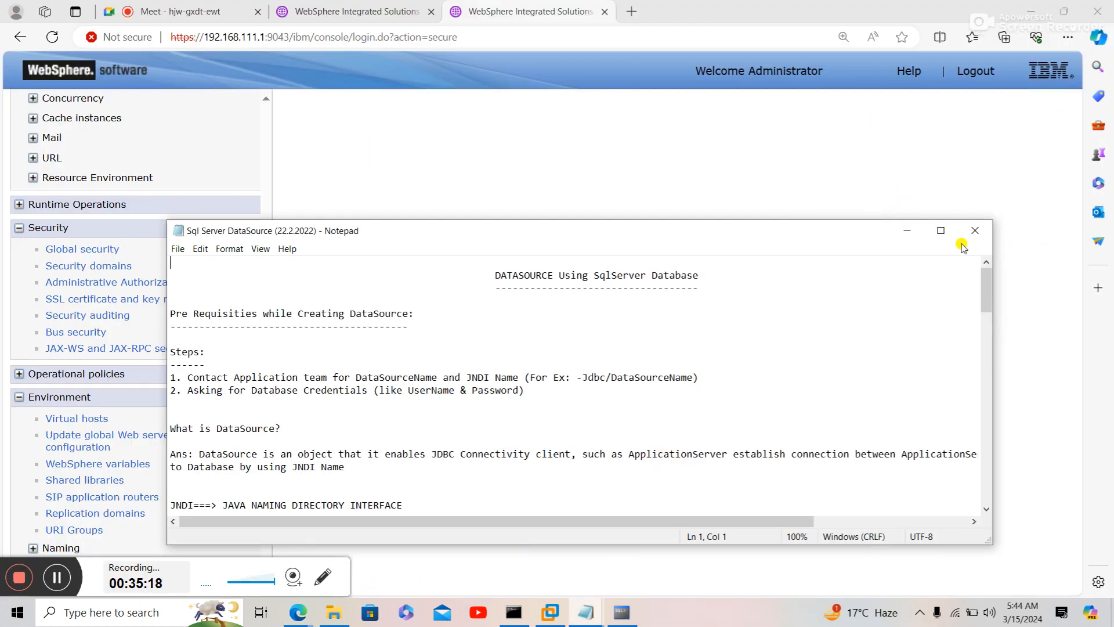
# - Maximize the Notepad window and zoom in on the SQL Server notes text
pyautogui.click(941, 233)
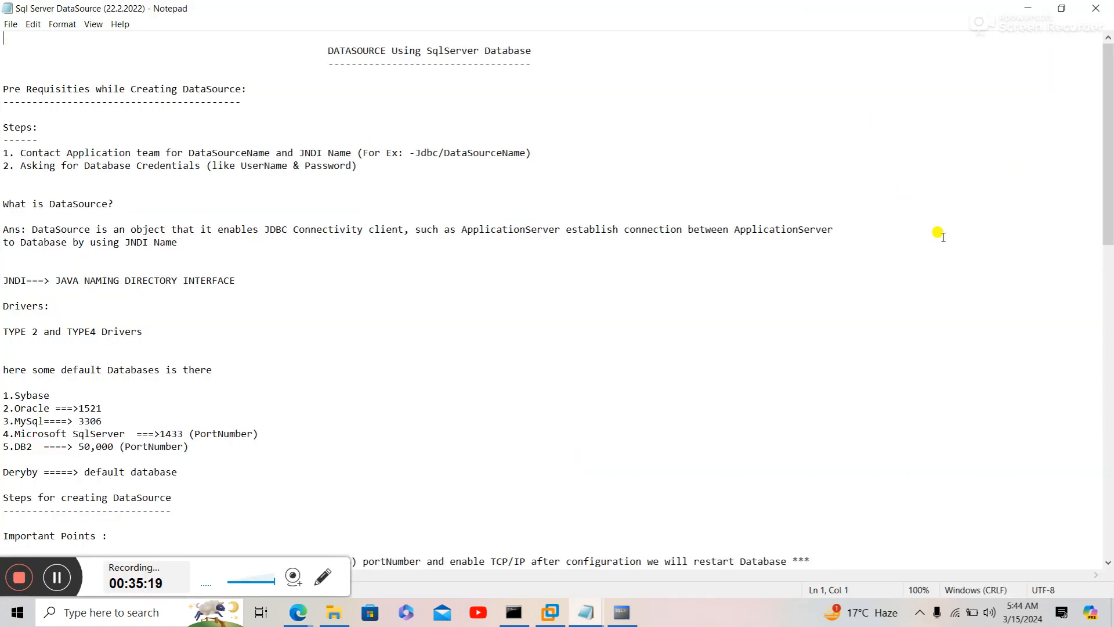
pyautogui.scroll(1, 774, 365)
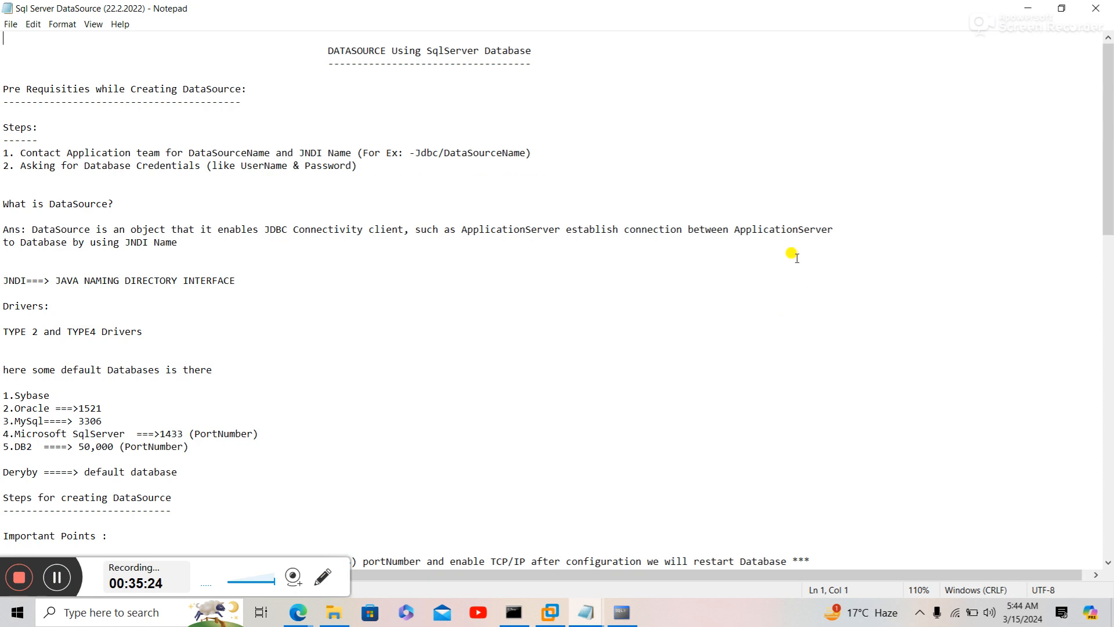
pyautogui.scroll(1, 797, 258)
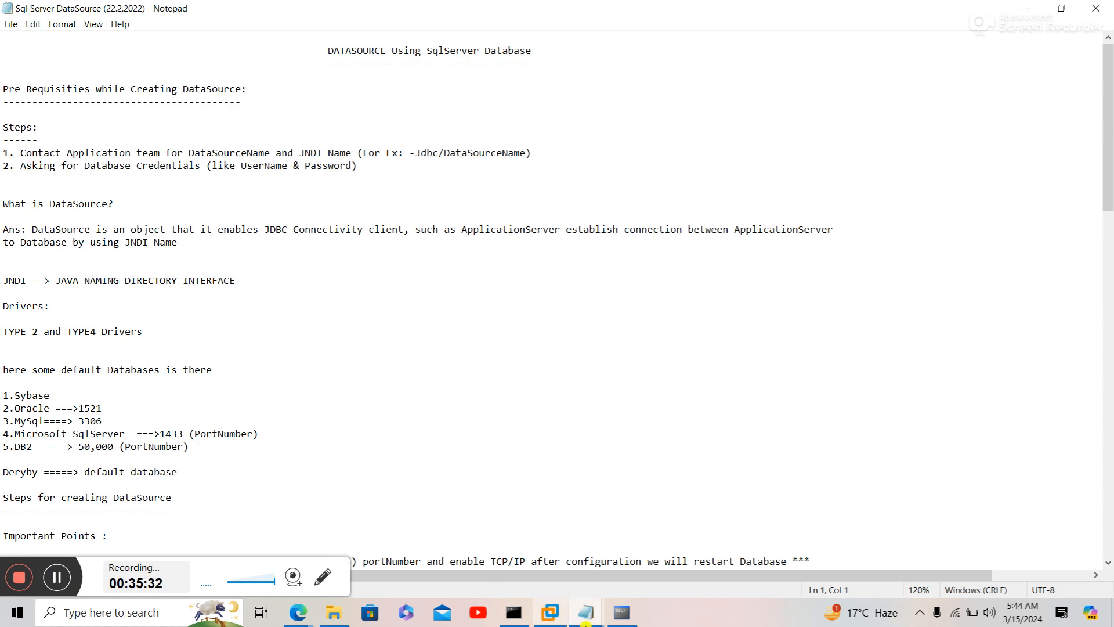
# - Return to the console's JDBC providers page for Cluster=Test_Cl
pyautogui.moveTo(296, 616)
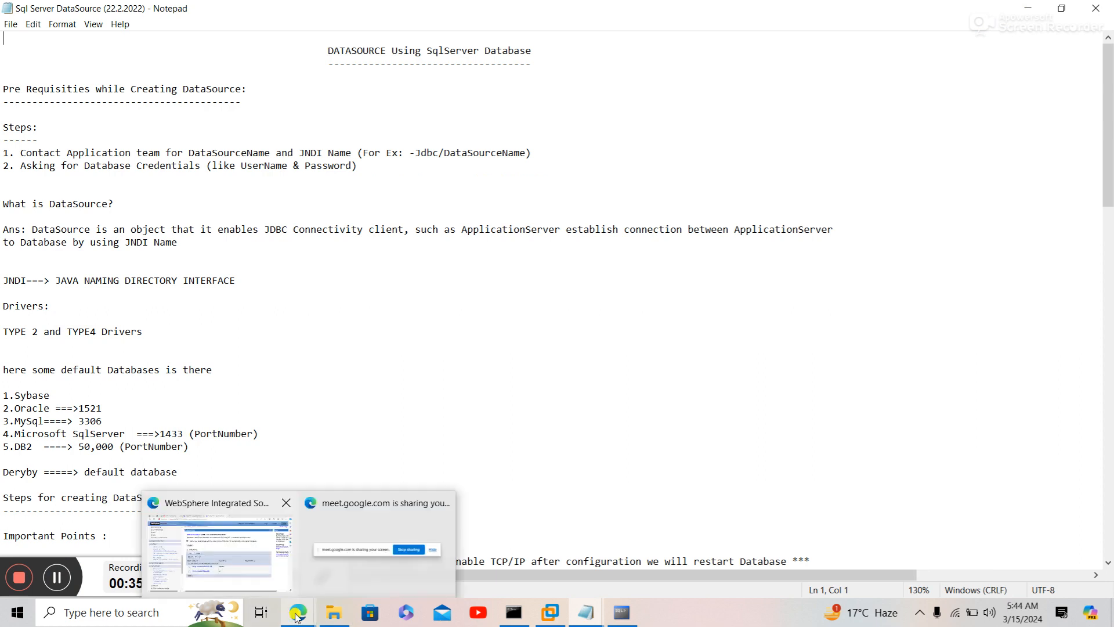
pyautogui.click(262, 567)
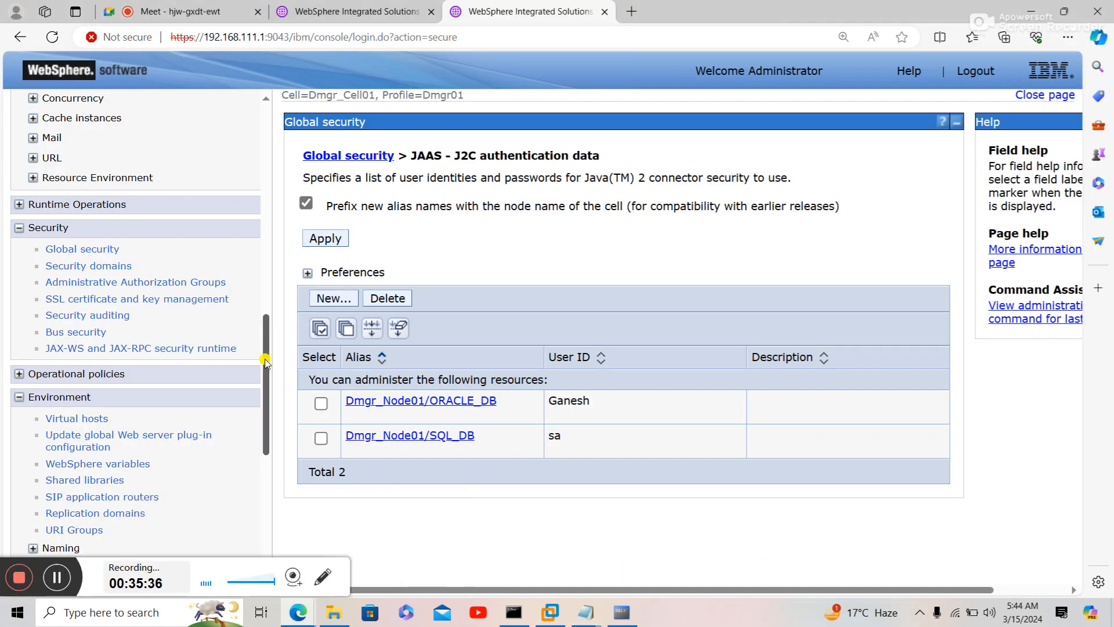
pyautogui.scroll(7, 265, 361)
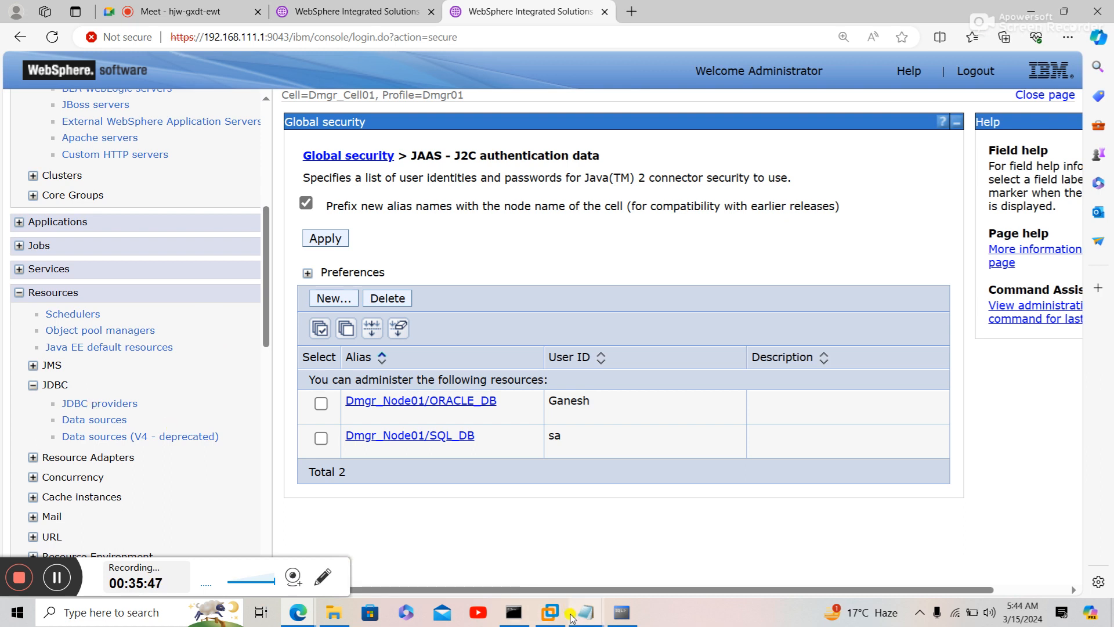
# - Enlarge the SQL Server notes text further, then switch back to the console
pyautogui.moveTo(586, 614)
pyautogui.click(639, 578)
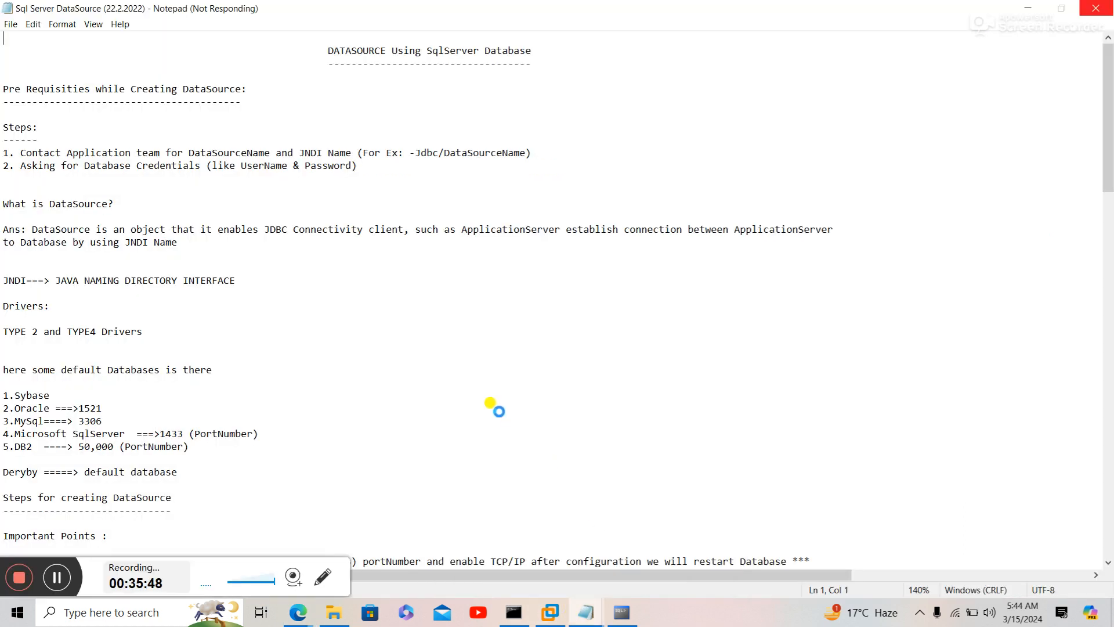
pyautogui.scroll(2, 436, 479)
pyautogui.click(437, 478)
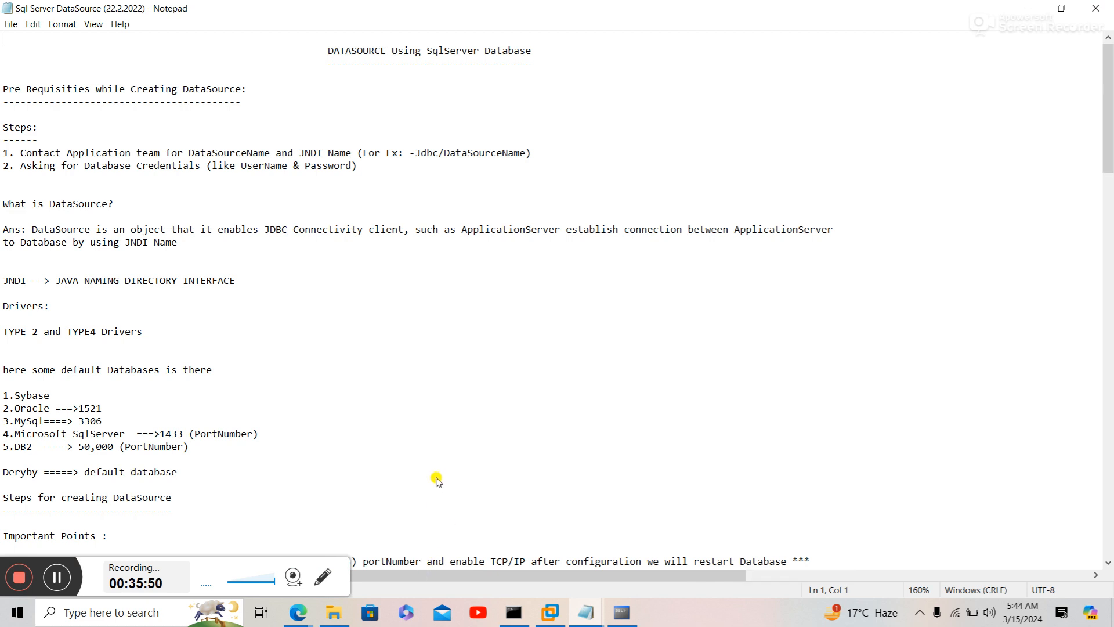
pyautogui.moveTo(298, 612)
pyautogui.click(265, 561)
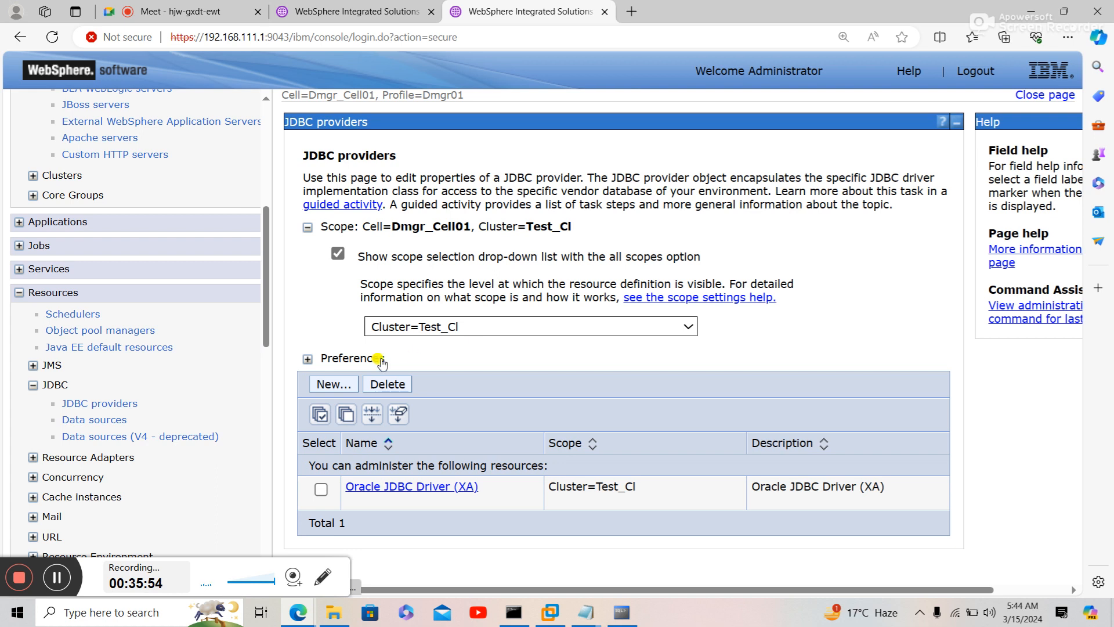
# - Start a new JDBC provider: SQL Server, Microsoft SQL Server JDBC Driver, connection pool data source
pyautogui.click(350, 386)
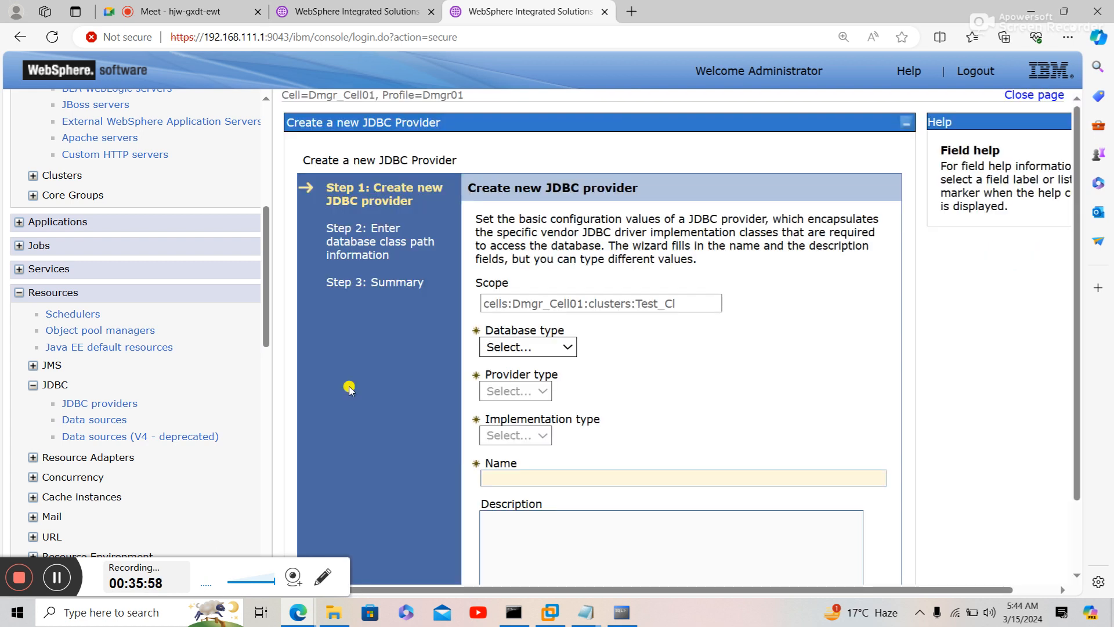
pyautogui.click(494, 347)
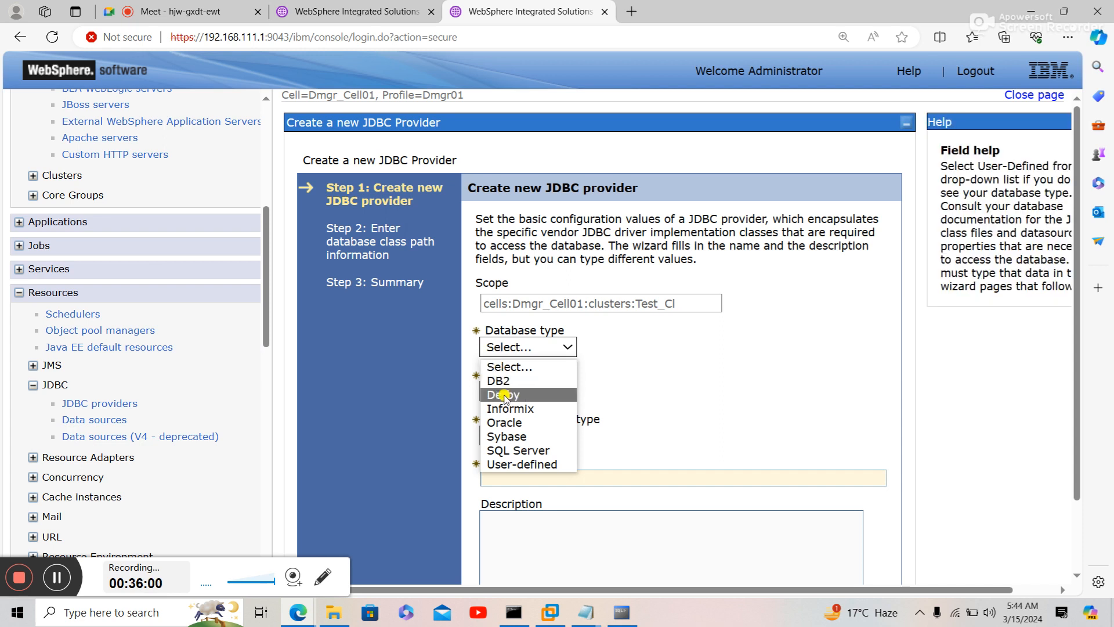
pyautogui.click(509, 450)
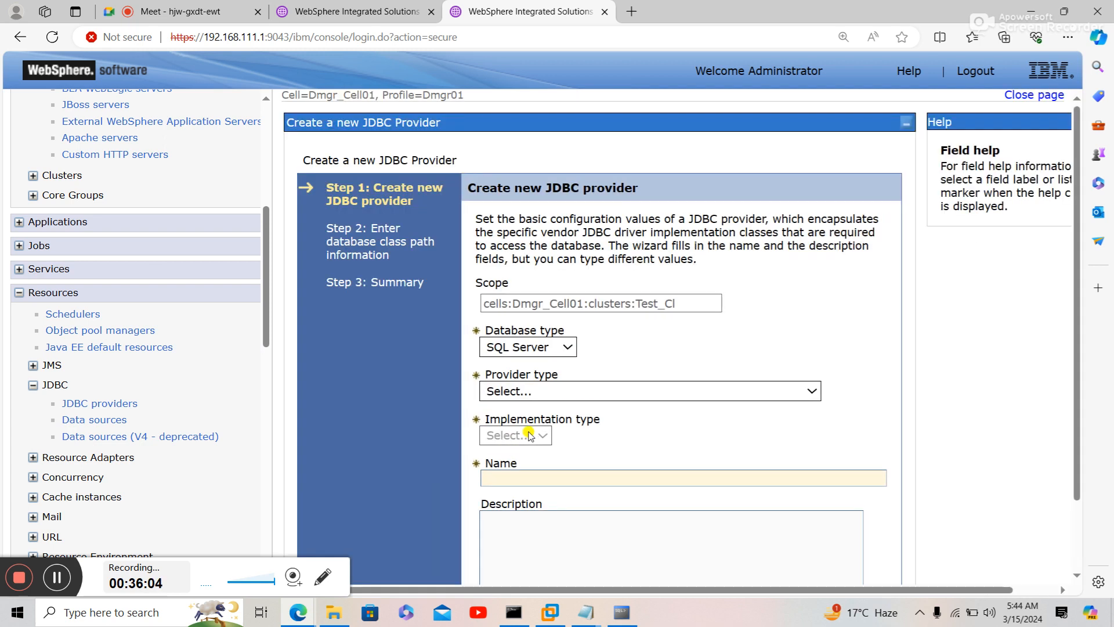
pyautogui.click(564, 396)
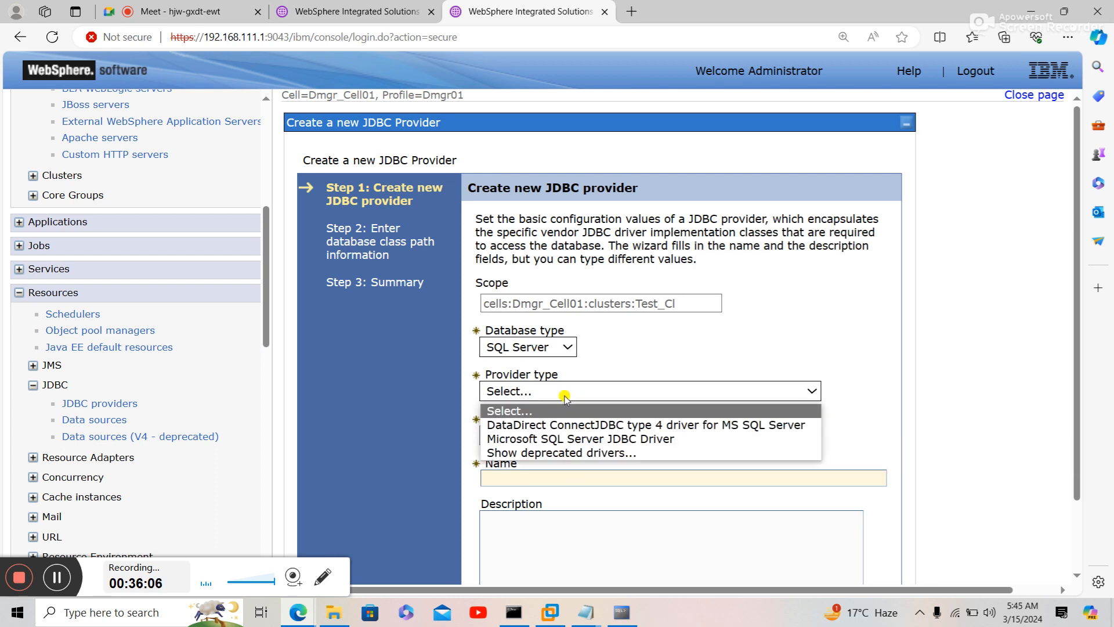
pyautogui.click(561, 440)
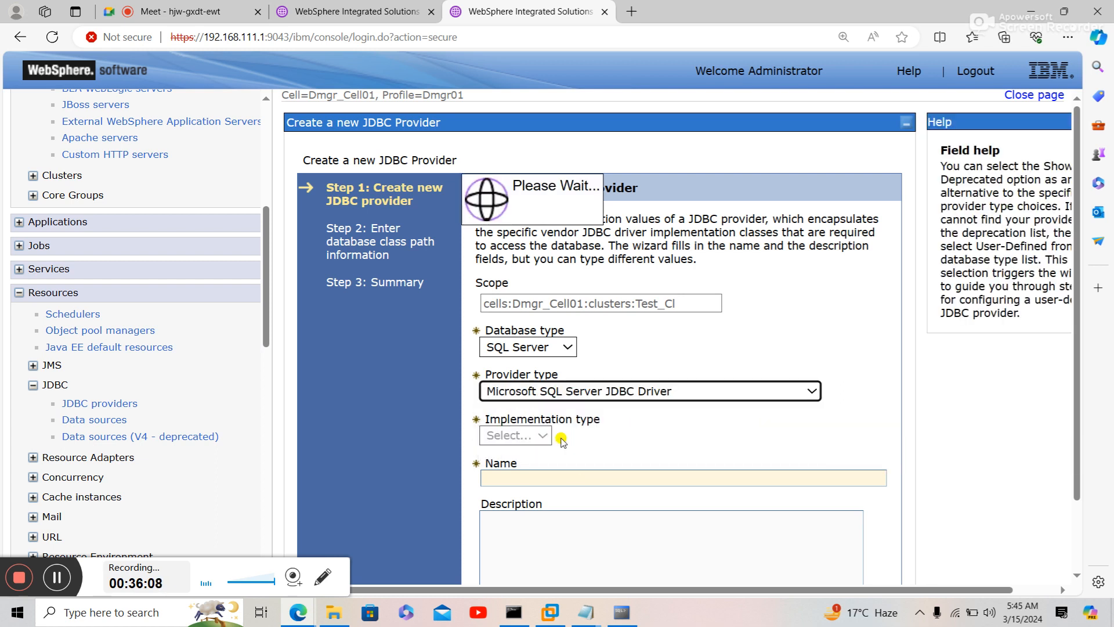
pyautogui.click(562, 437)
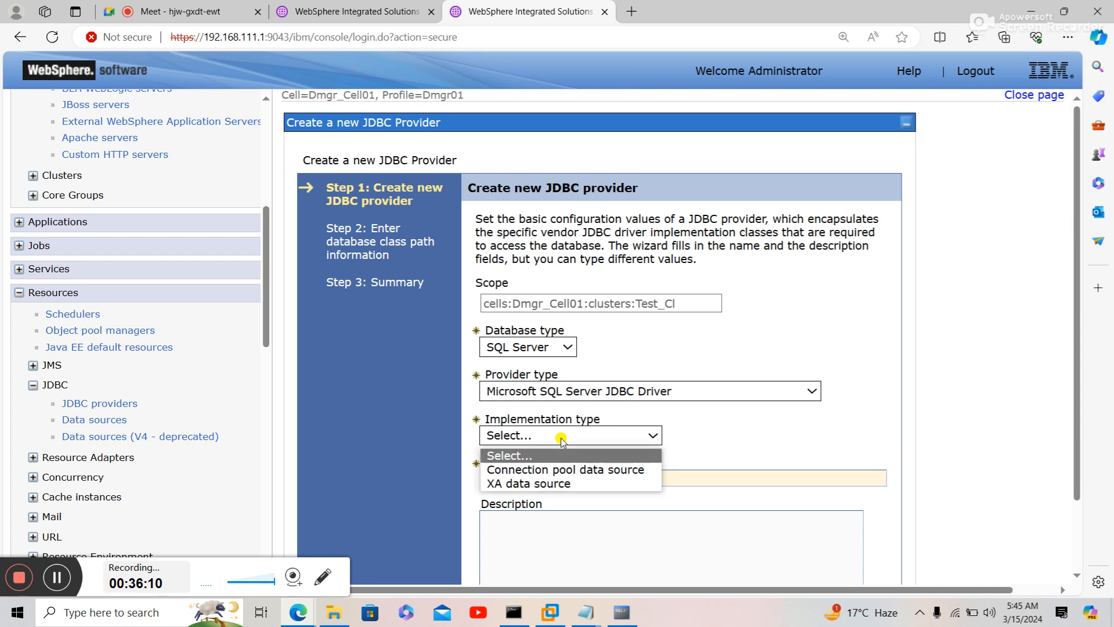
pyautogui.click(549, 471)
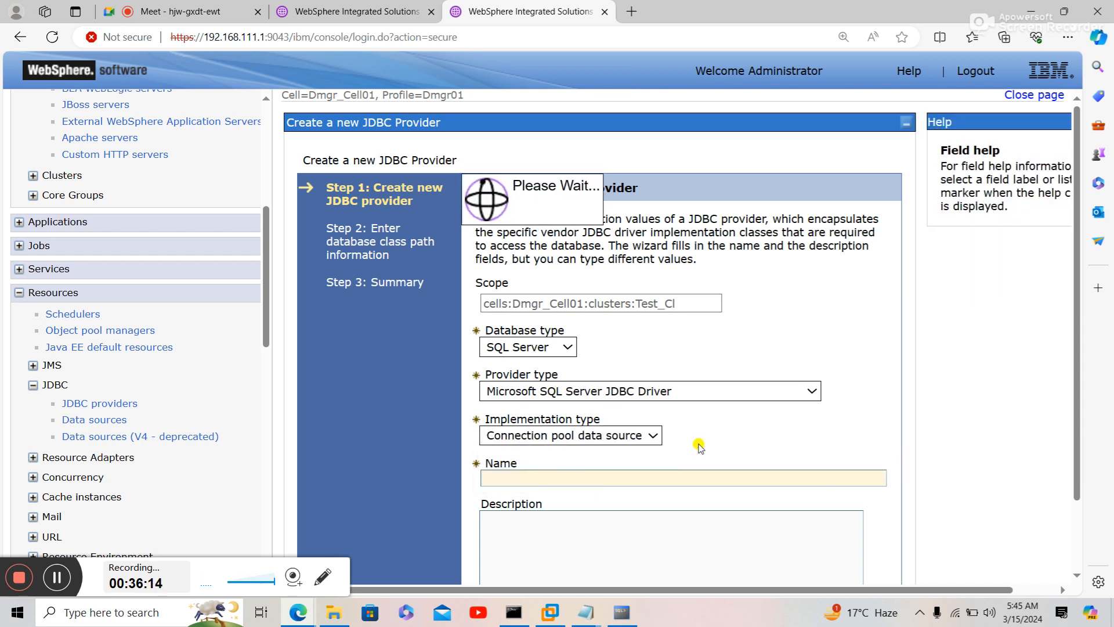
pyautogui.scroll(-1, 700, 447)
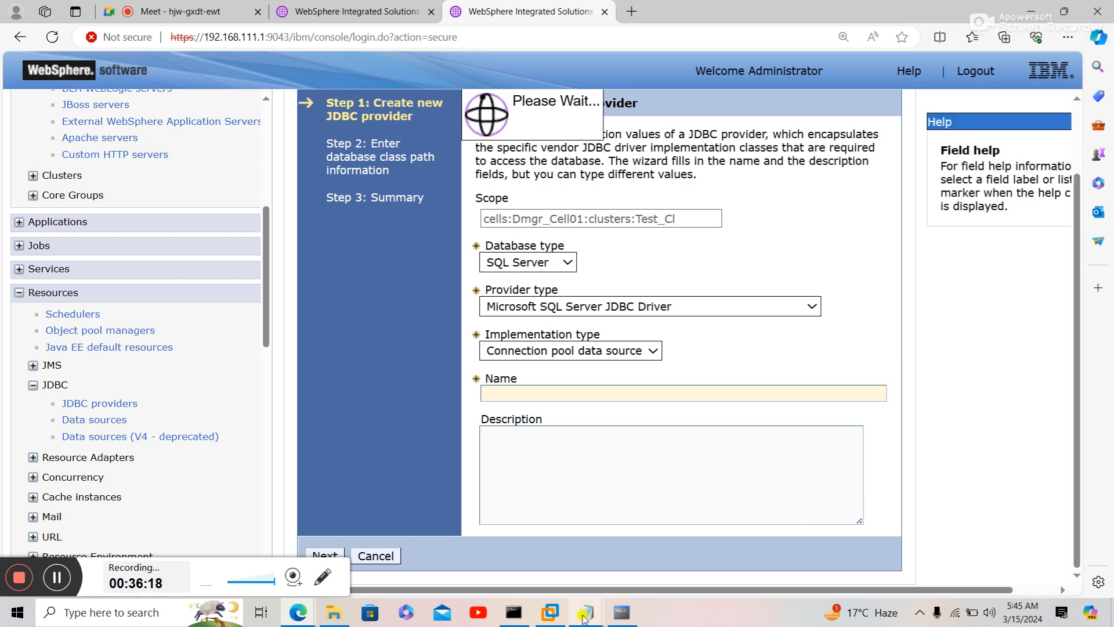
pyautogui.moveTo(585, 615)
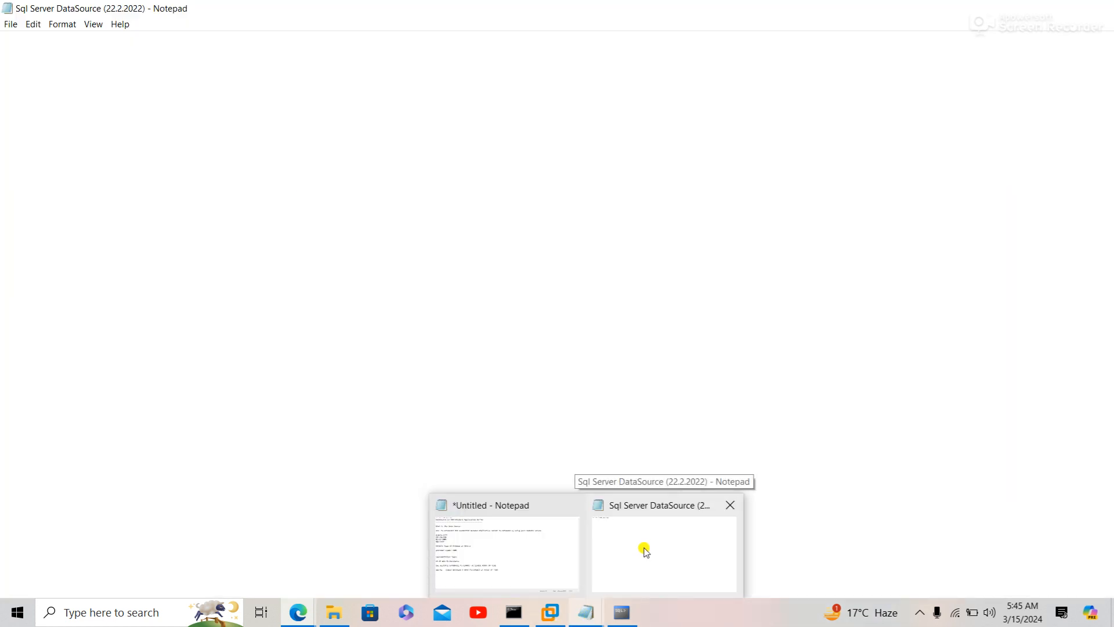
# - Scroll through the Sql Server DataSource notes in Notepad, then return to the provider wizard
pyautogui.click(646, 552)
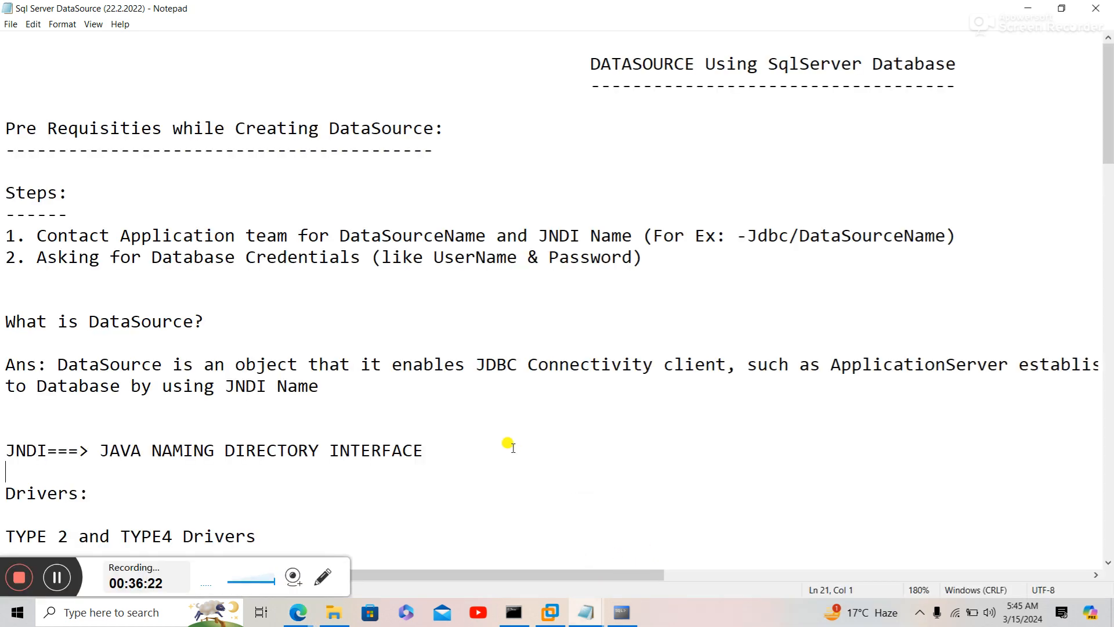
pyautogui.scroll(-2, 513, 448)
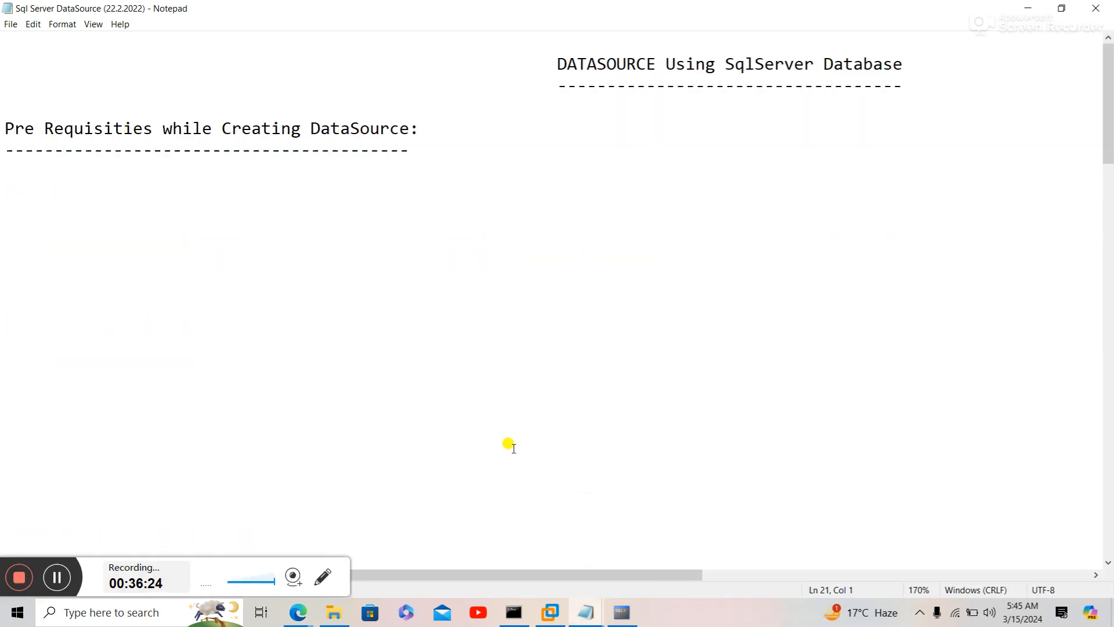
pyautogui.scroll(-1, 513, 448)
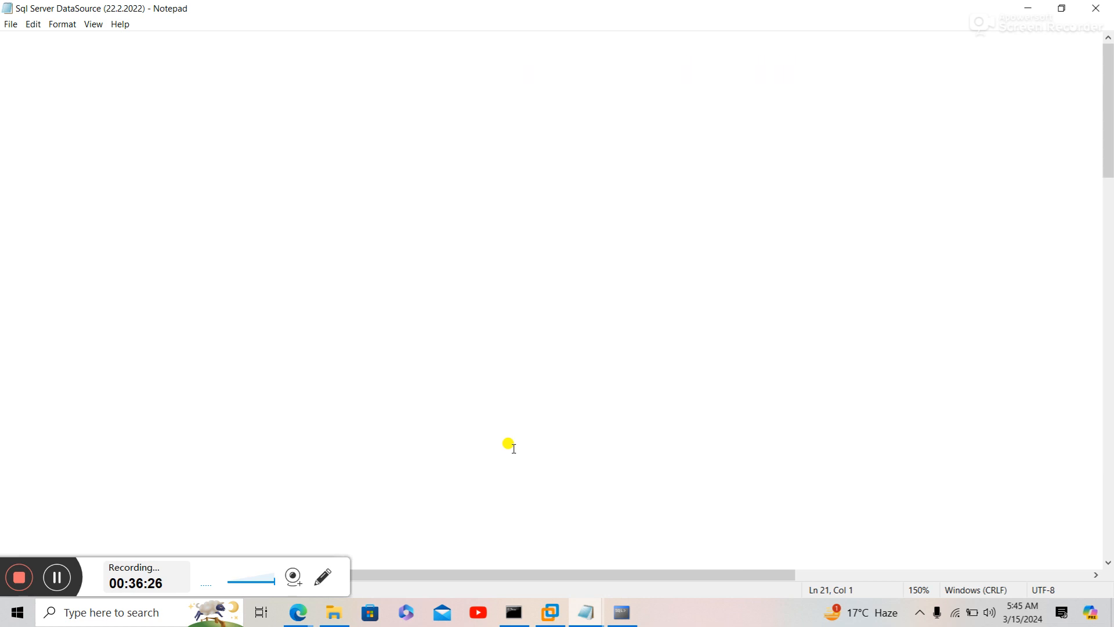
pyautogui.scroll(-1, 513, 448)
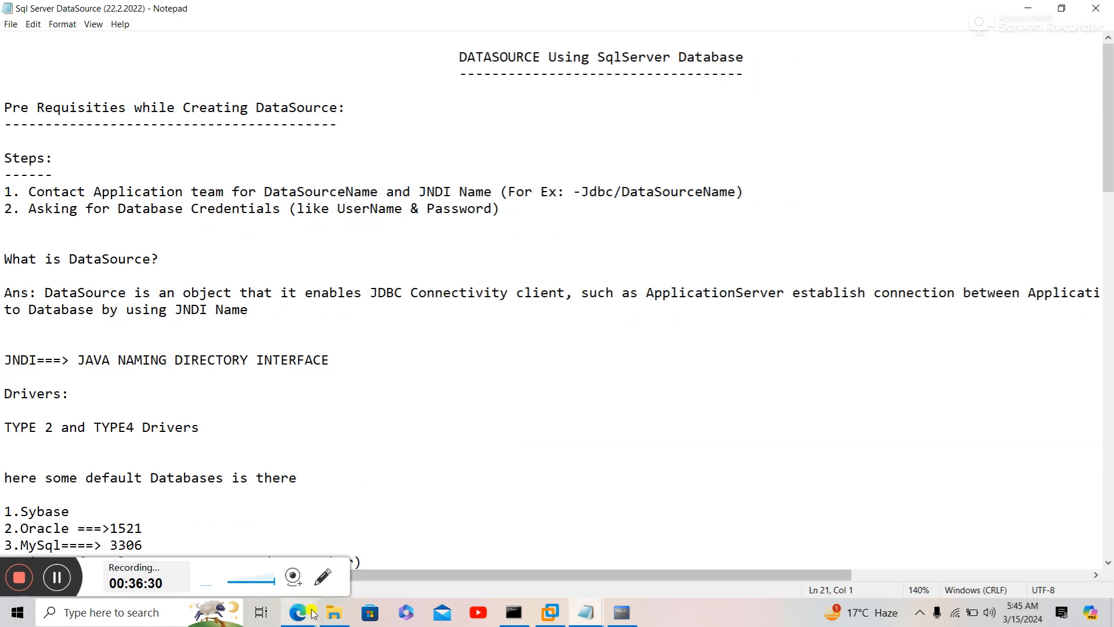
pyautogui.moveTo(298, 612)
pyautogui.click(266, 555)
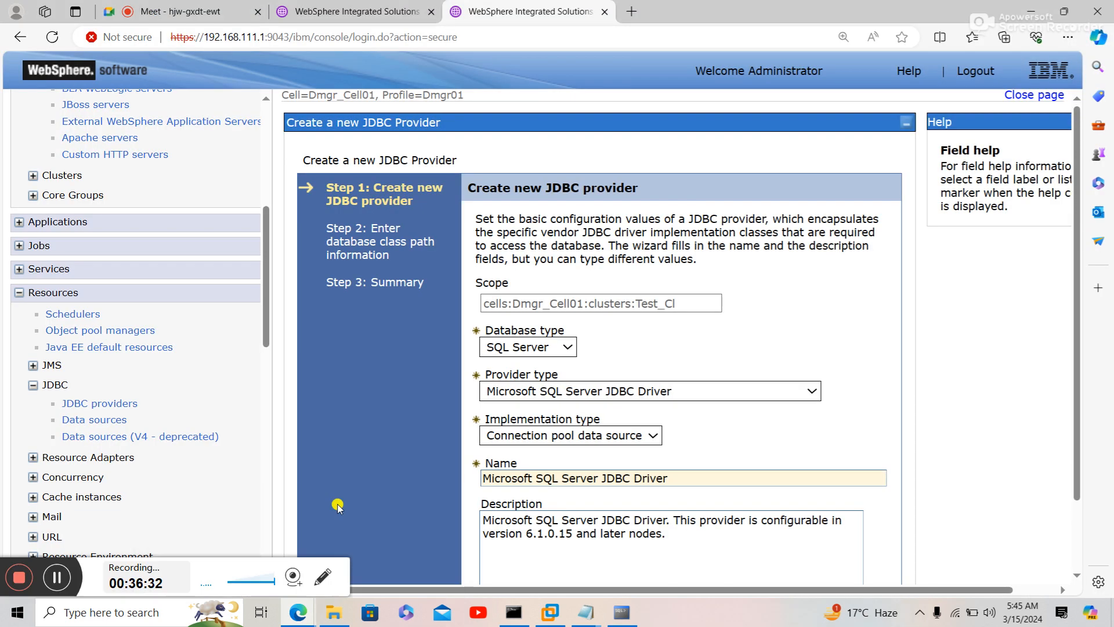
# - Advance the provider wizard to the Step 2 class path page and select the directory location field
pyautogui.scroll(-1, 732, 451)
pyautogui.scroll(-1, 731, 452)
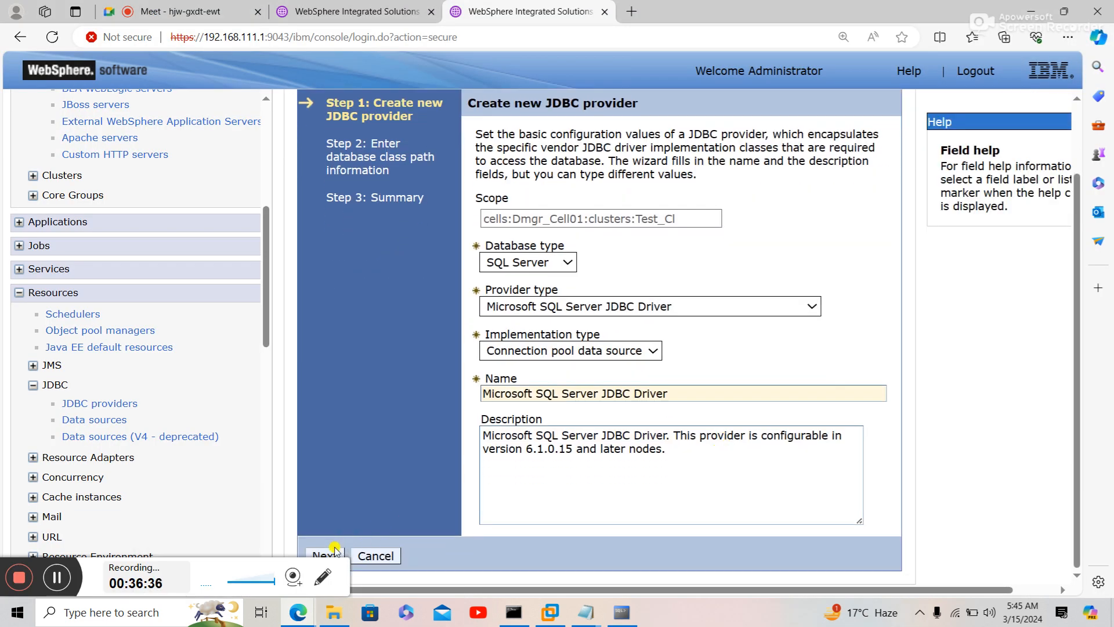
pyautogui.click(332, 554)
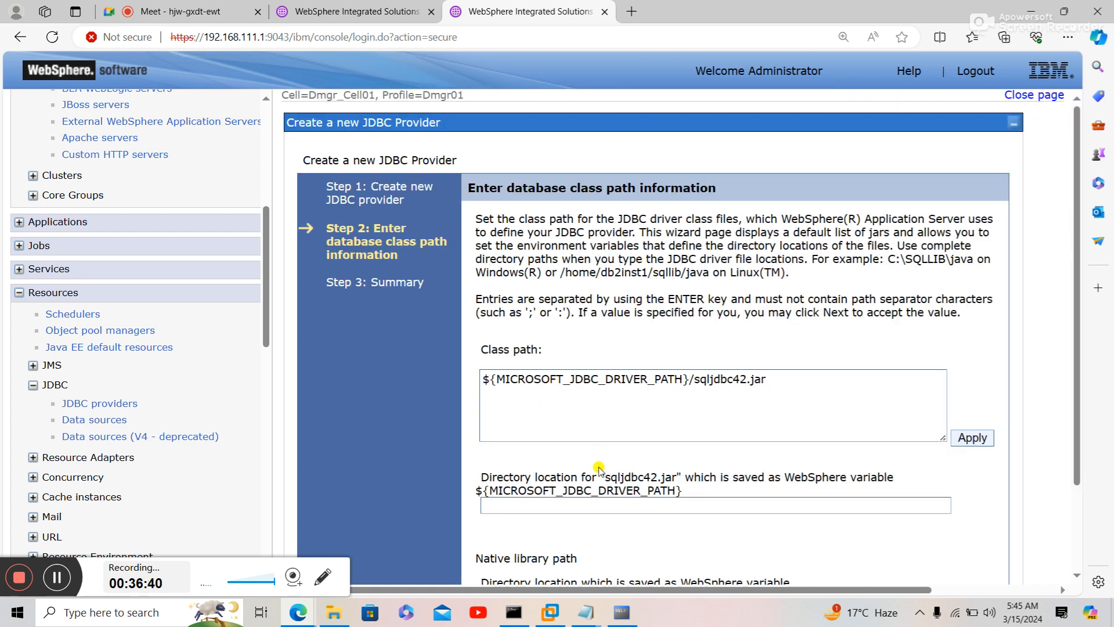
pyautogui.click(600, 505)
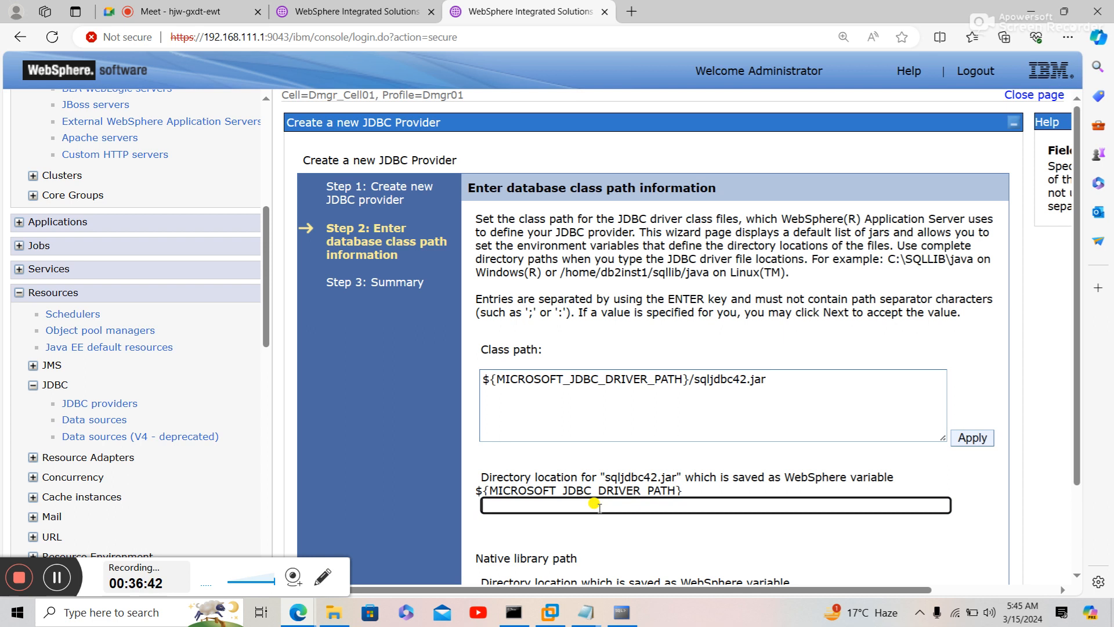
pyautogui.click(335, 615)
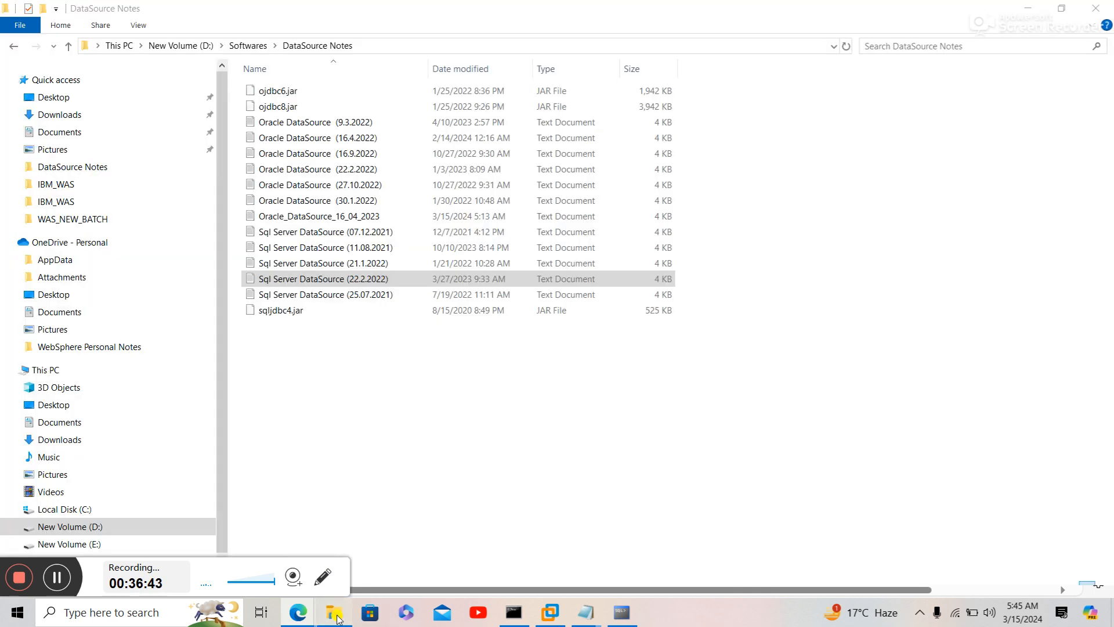
# - In File Explorer, go from drive D: into Program Files\IBM\WebSphere\AppServer
pyautogui.click(198, 49)
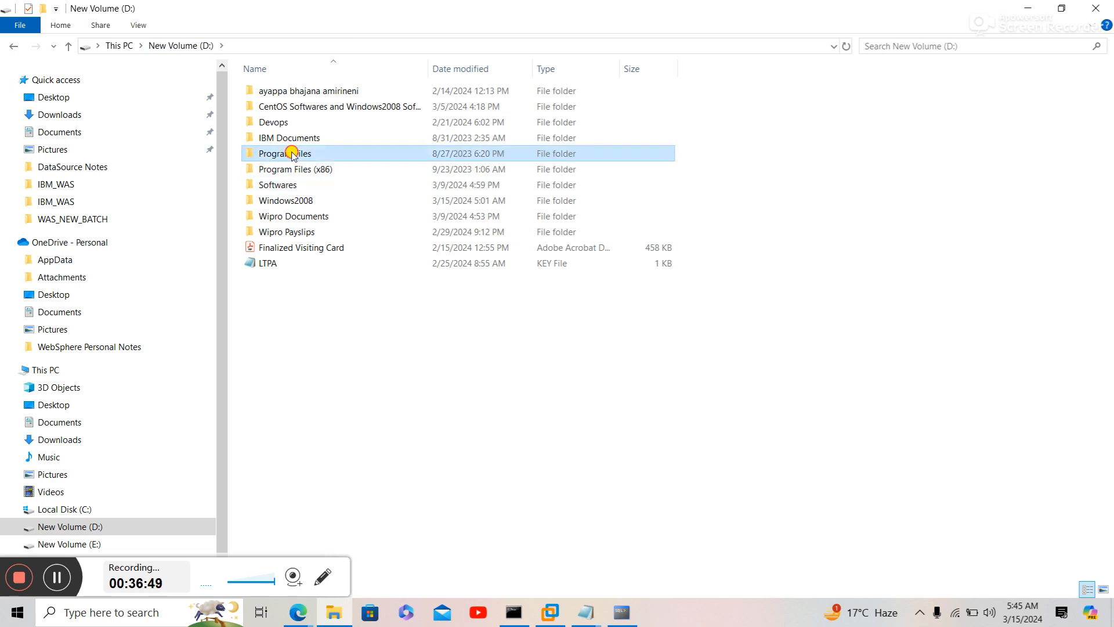
pyautogui.doubleClick(292, 154)
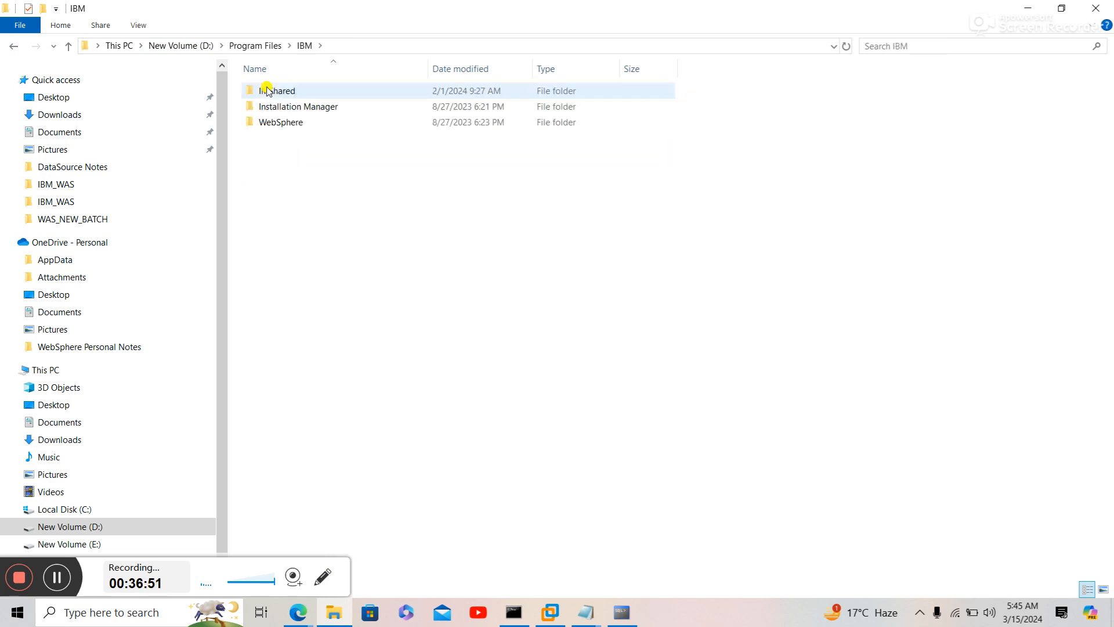
pyautogui.doubleClick(275, 122)
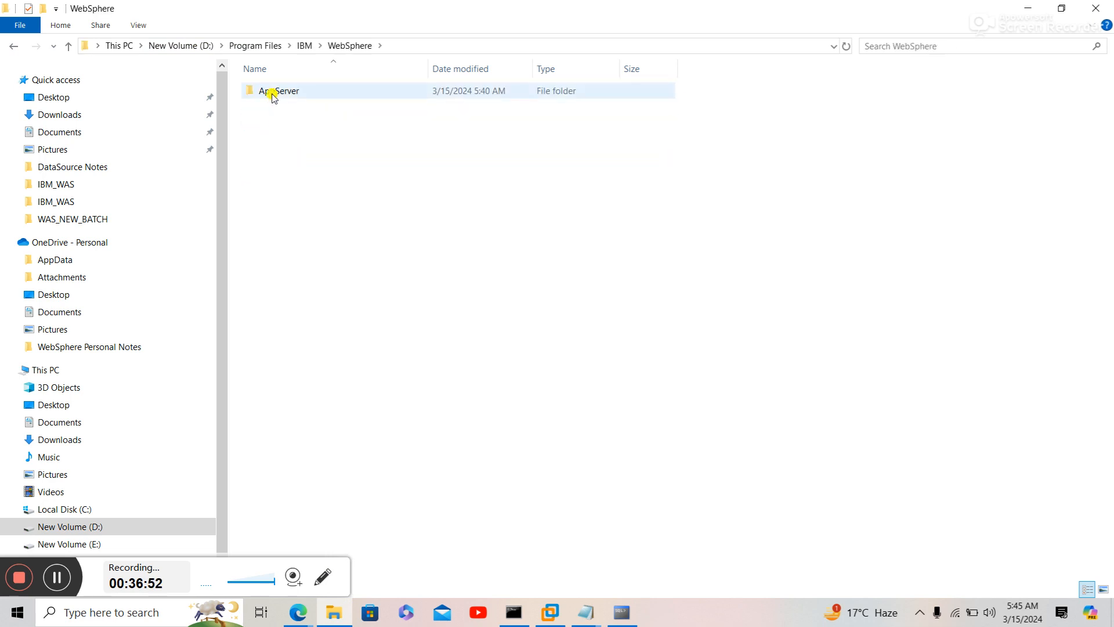
pyautogui.doubleClick(273, 92)
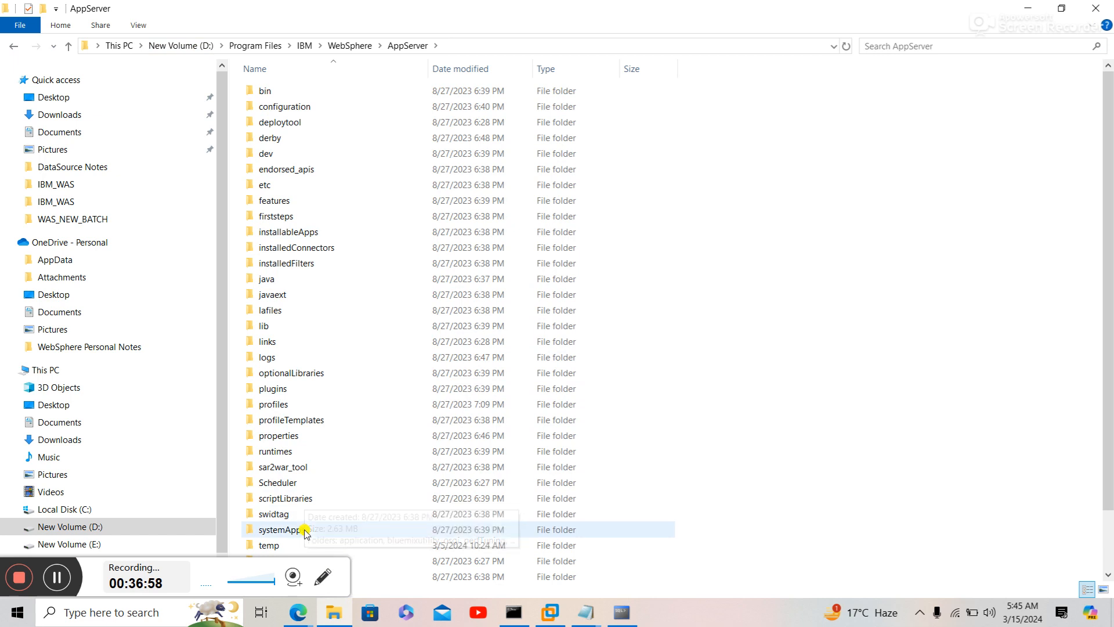
# - Open universalDriver\lib, which holds sqljdbc42.jar, and copy its full path for the wizard
pyautogui.click(312, 483)
pyautogui.scroll(-2, 314, 485)
pyautogui.press('u')
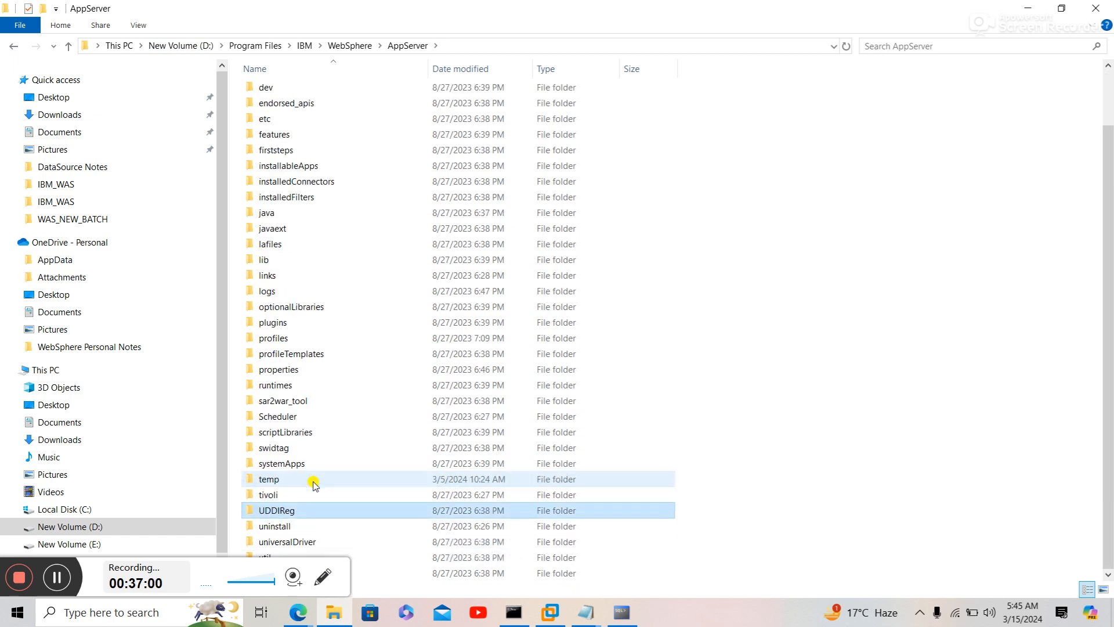
pyautogui.press('u')
pyautogui.press('u')
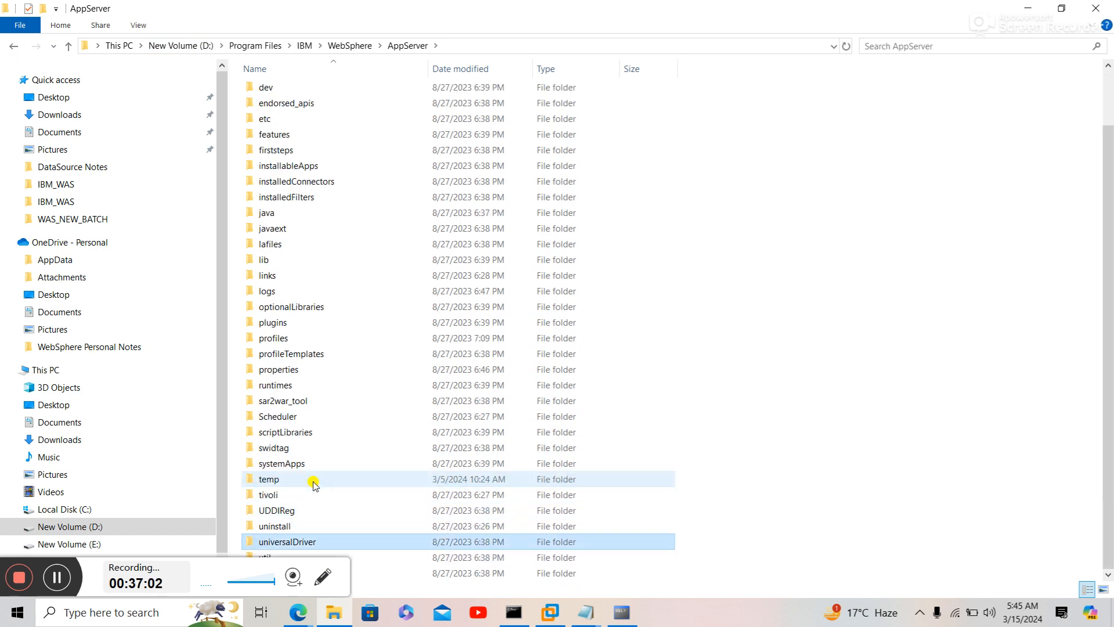
pyautogui.press('Return')
pyautogui.doubleClick(268, 91)
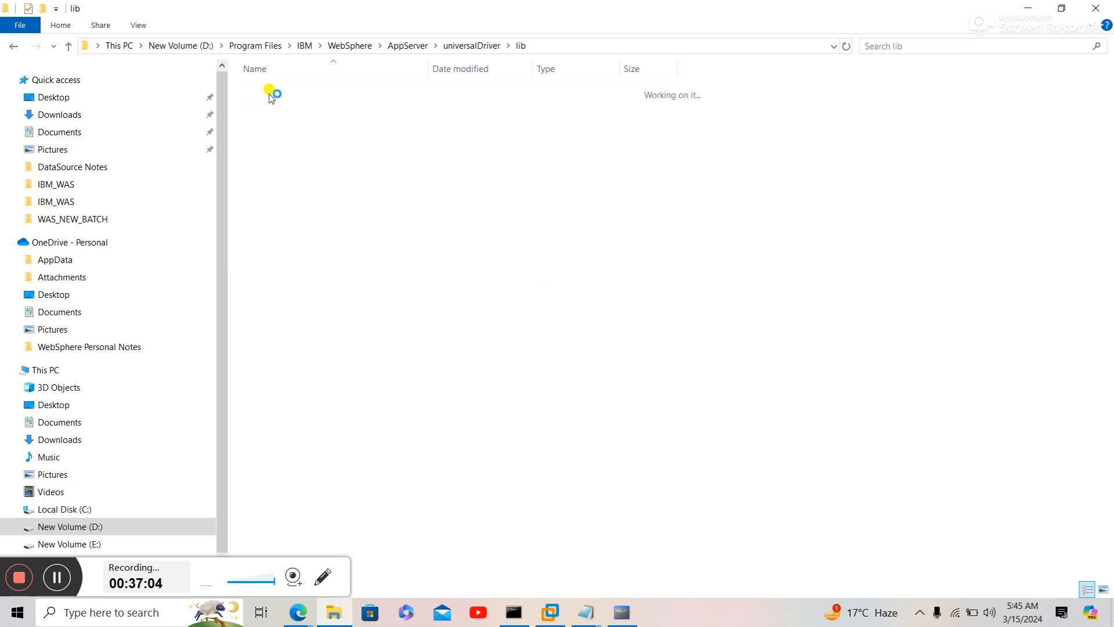
pyautogui.click(564, 44)
pyautogui.hotkey('ctrl', 'c')
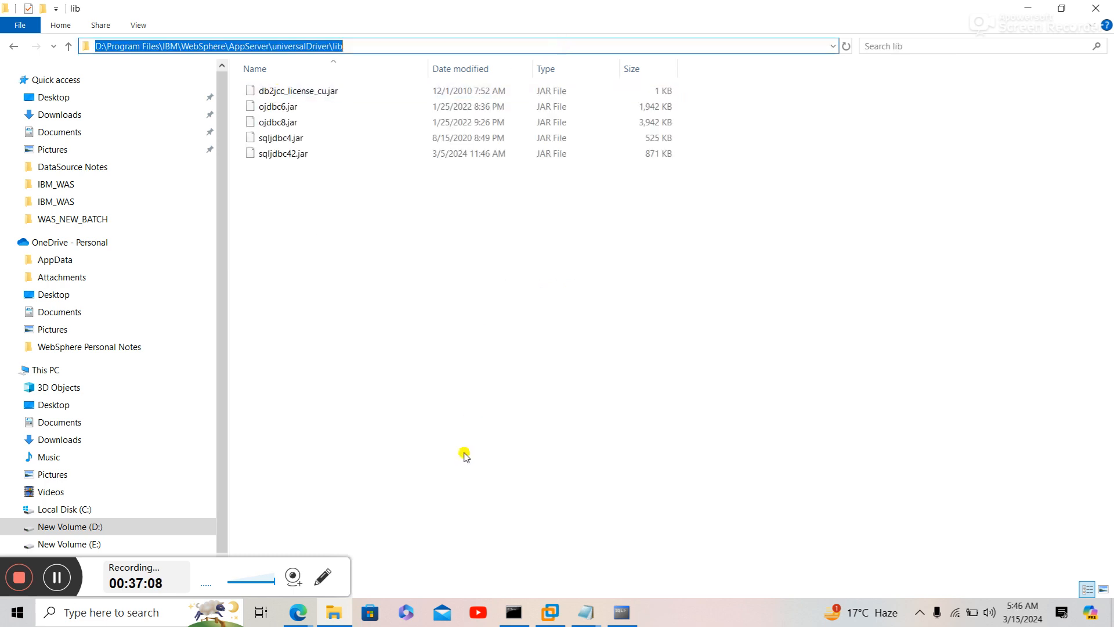
pyautogui.click(302, 617)
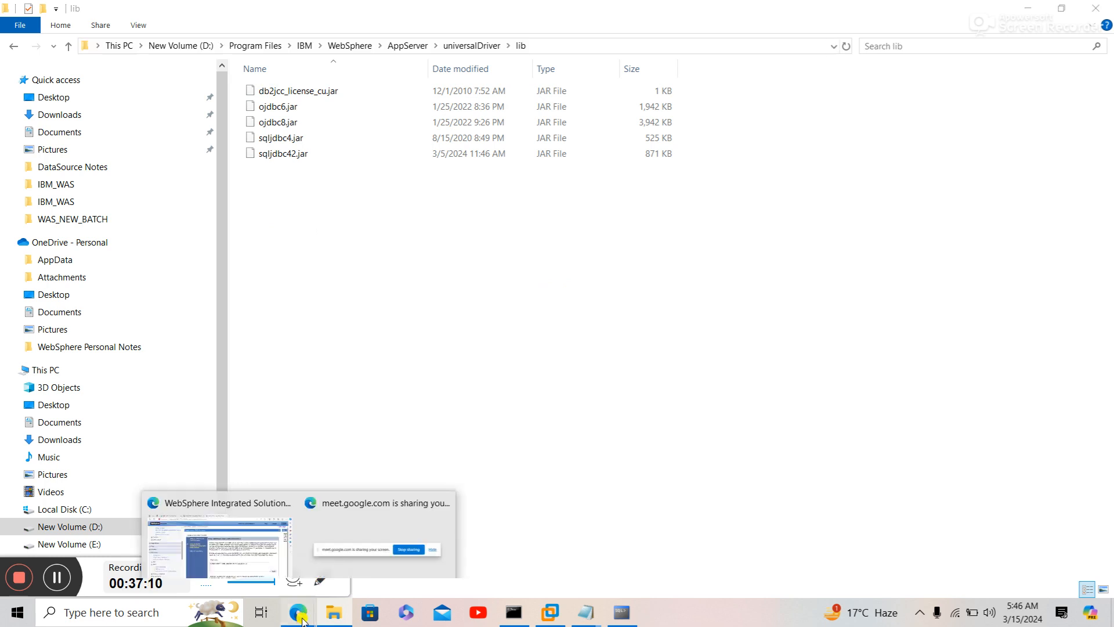
pyautogui.click(279, 566)
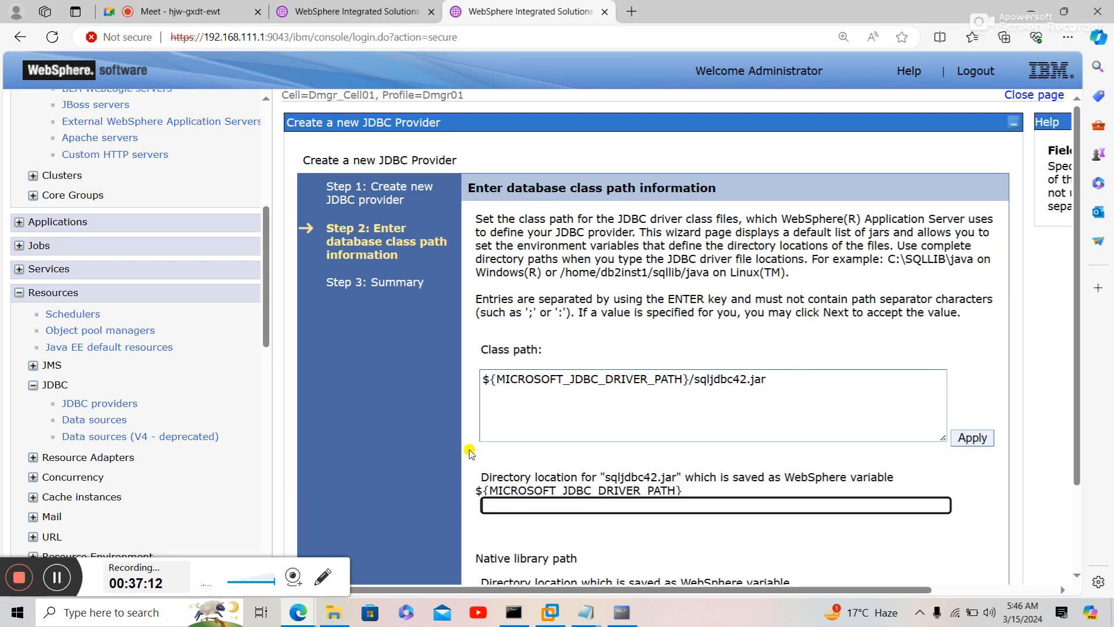
# - Paste the universalDriver\lib path into both the class path directory and native library path fields
pyautogui.click(531, 504)
pyautogui.hotkey('ctrl', 'v')
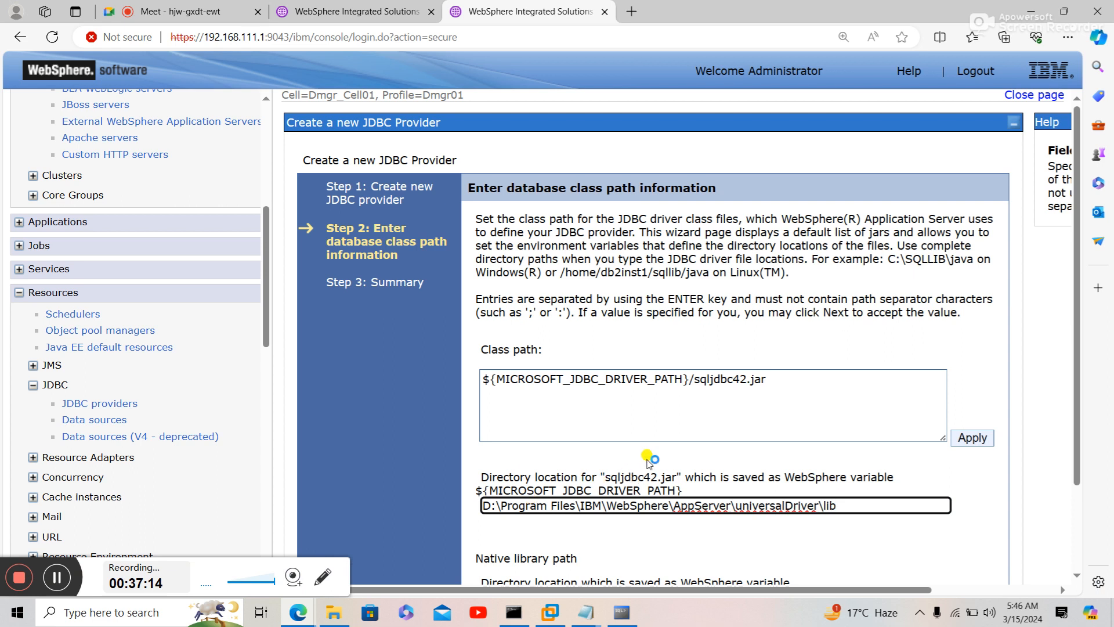
pyautogui.click(668, 450)
pyautogui.scroll(-1, 662, 442)
pyautogui.scroll(-1, 664, 442)
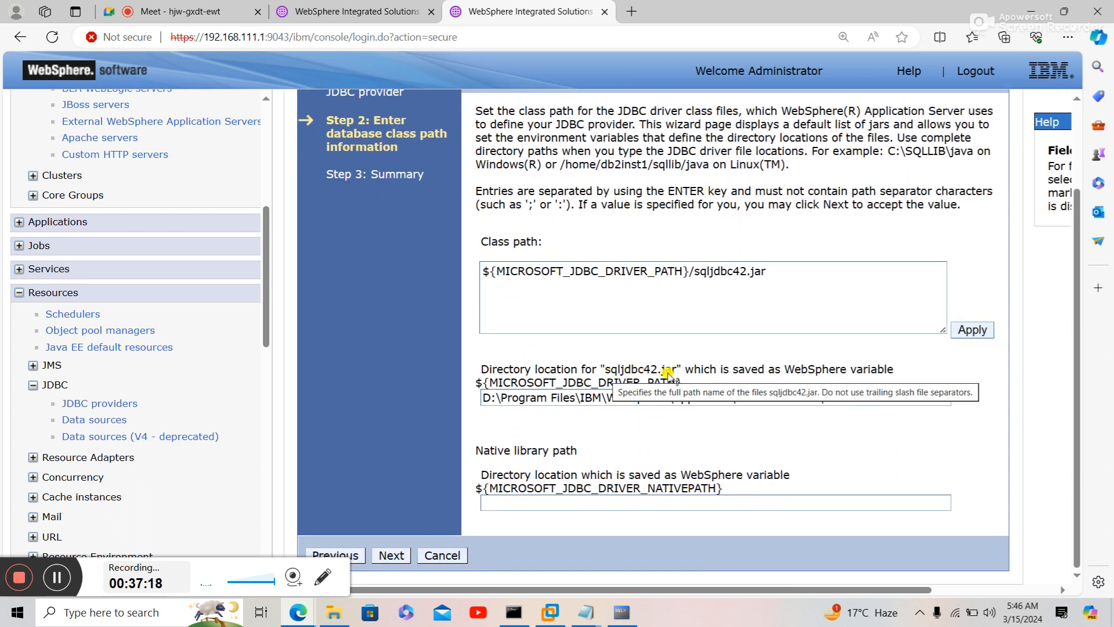
pyautogui.click(572, 499)
pyautogui.hotkey('ctrl', 'v')
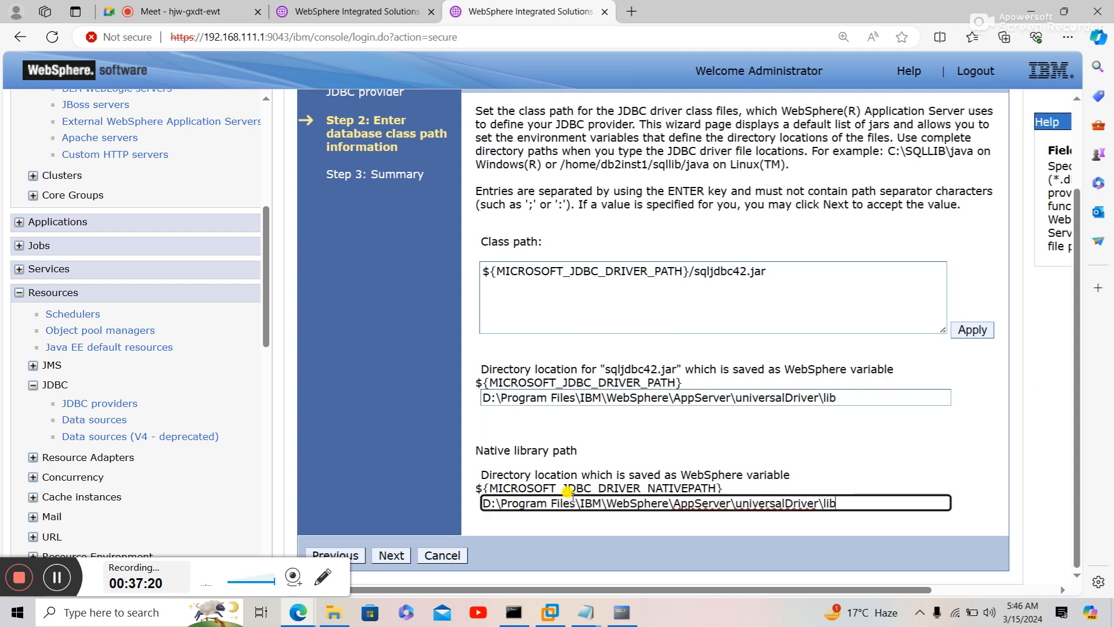
# - Review the summary and finish creating the Microsoft SQL Server JDBC Driver provider
pyautogui.click(389, 555)
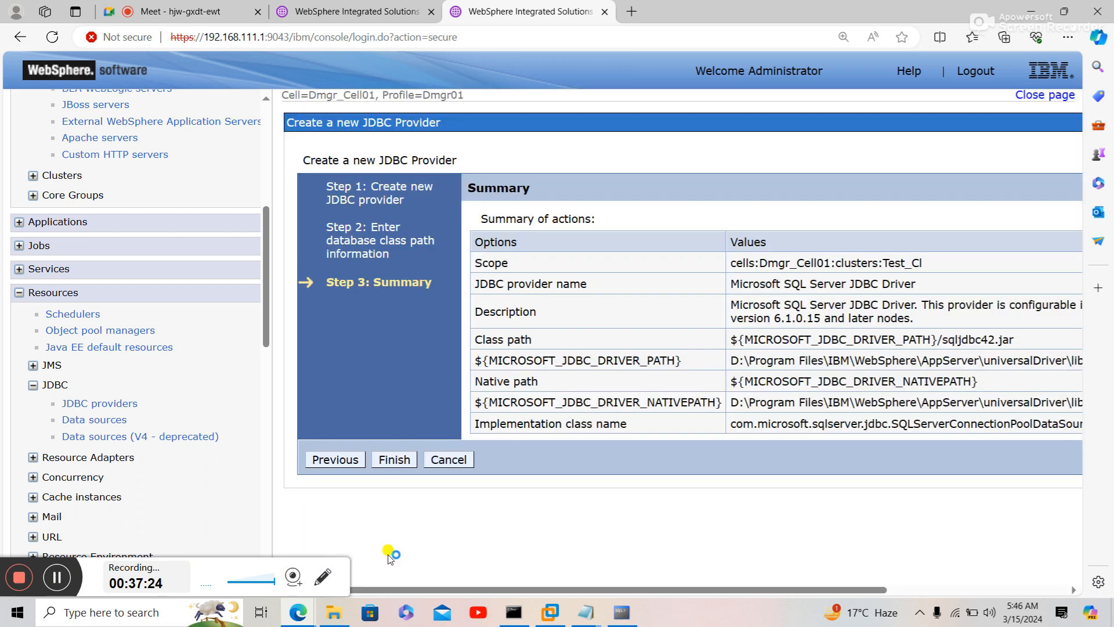
pyautogui.click(400, 459)
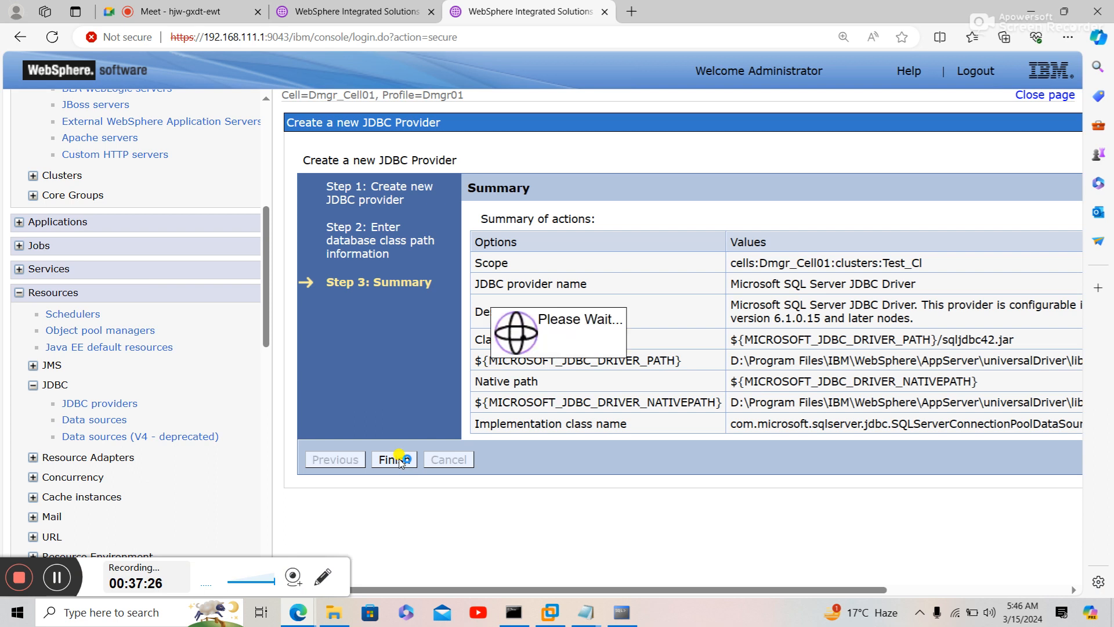
pyautogui.click(360, 556)
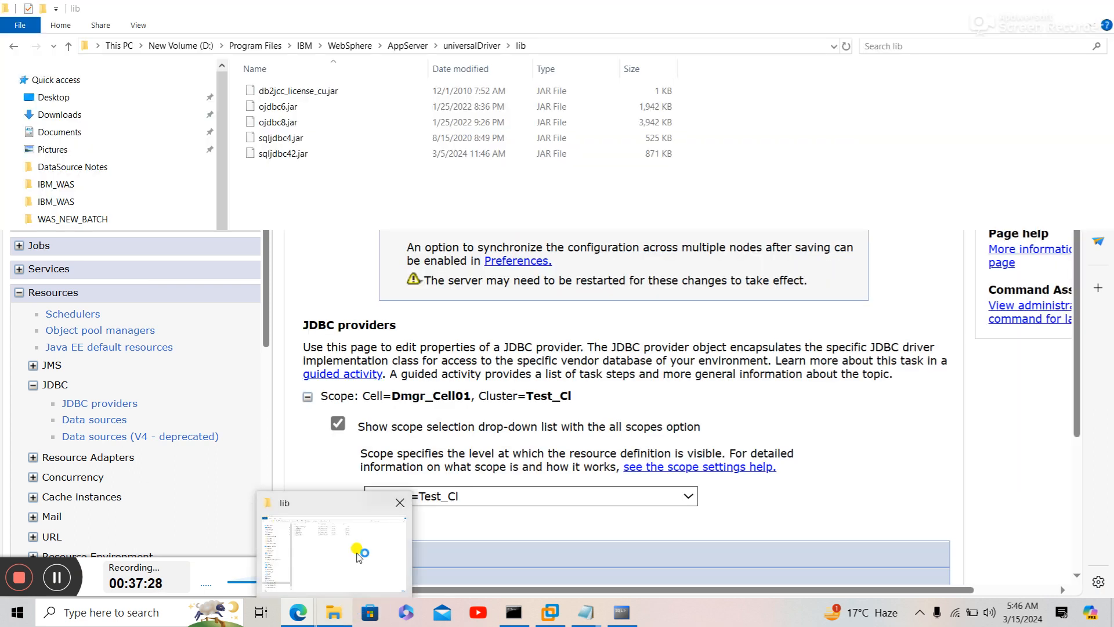
# - Save the new provider to the master configuration and open its empty Data sources list
pyautogui.click(303, 157)
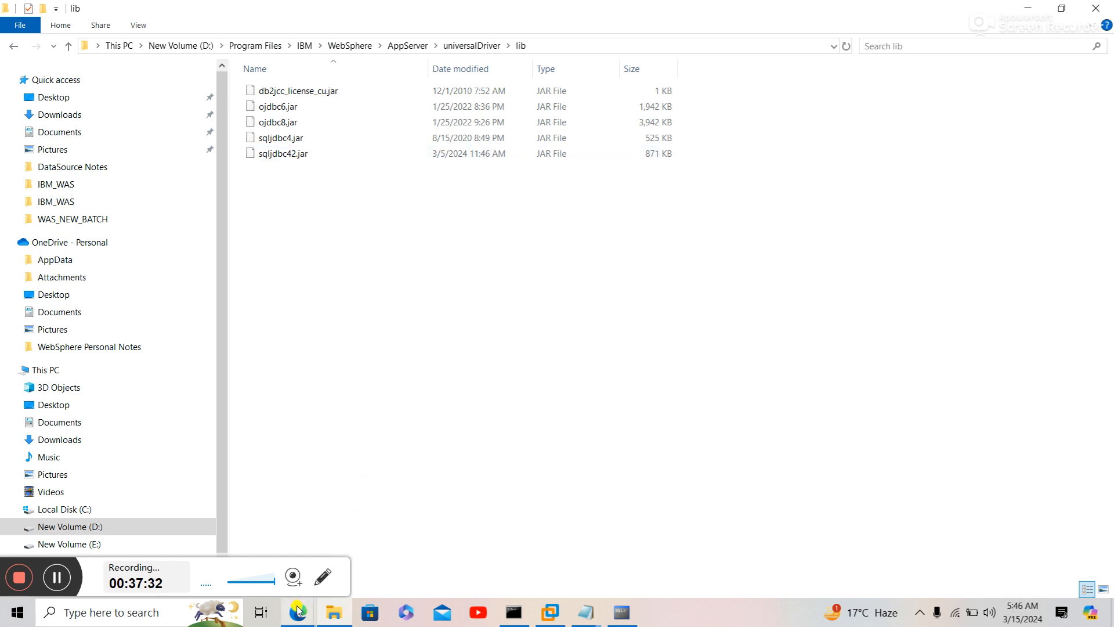
pyautogui.moveTo(298, 610)
pyautogui.click(273, 560)
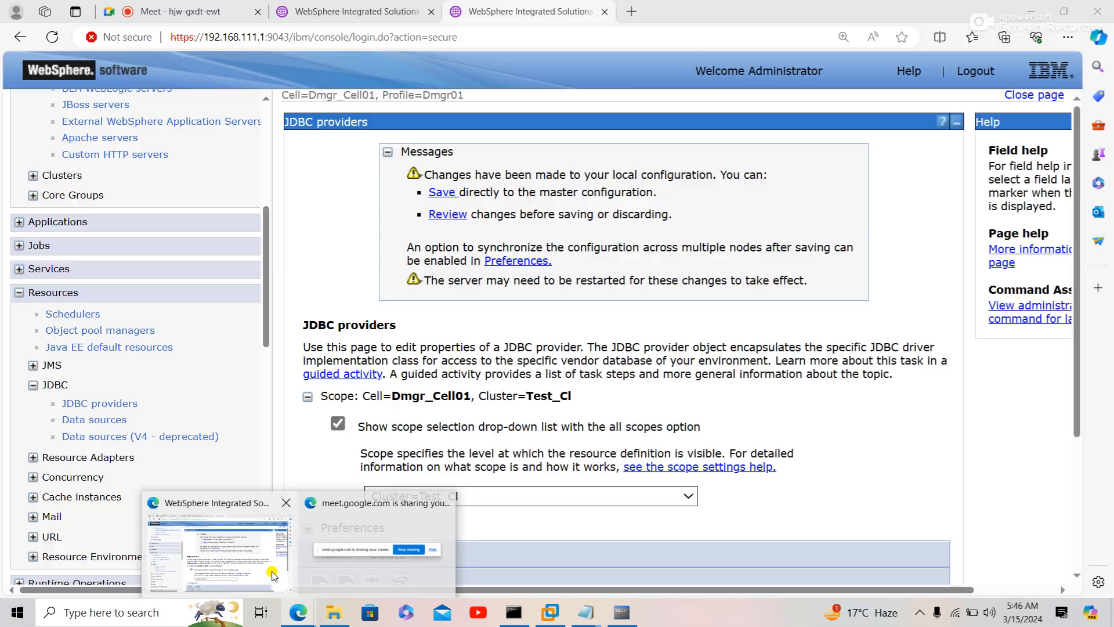
pyautogui.click(442, 192)
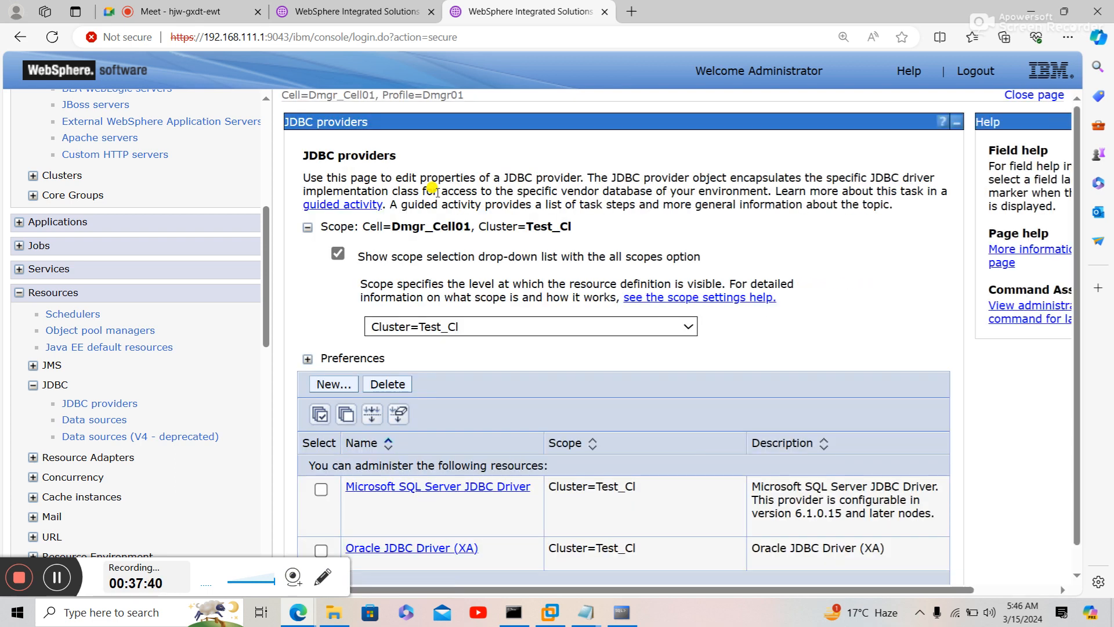
pyautogui.click(415, 489)
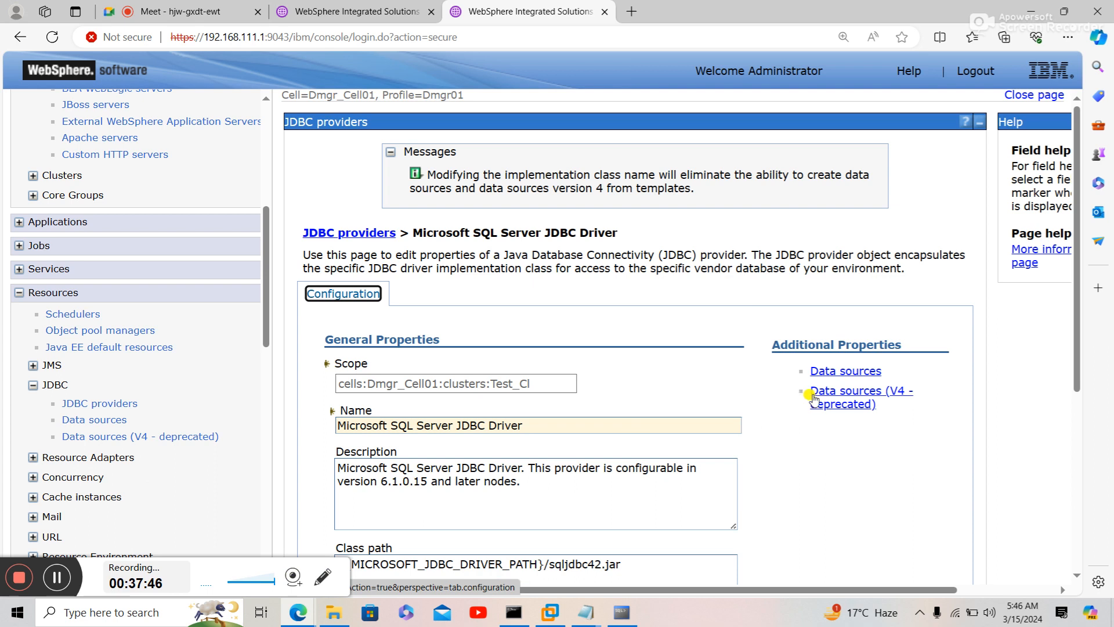
pyautogui.click(833, 372)
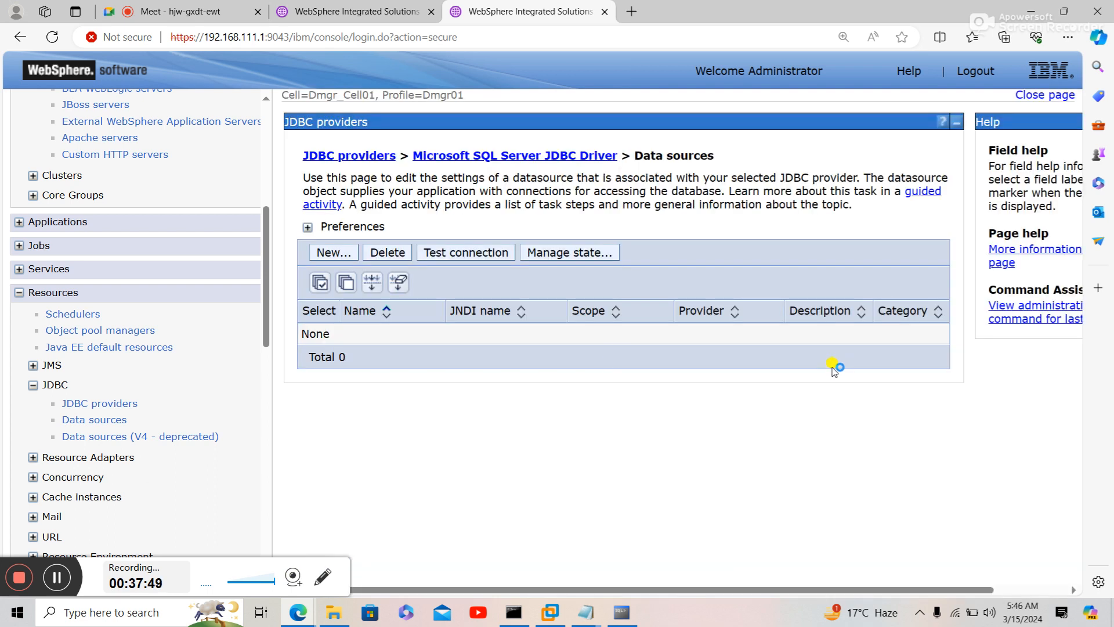
# - Start a new data source for the provider, then search Windows for 'SQL'
pyautogui.click(345, 255)
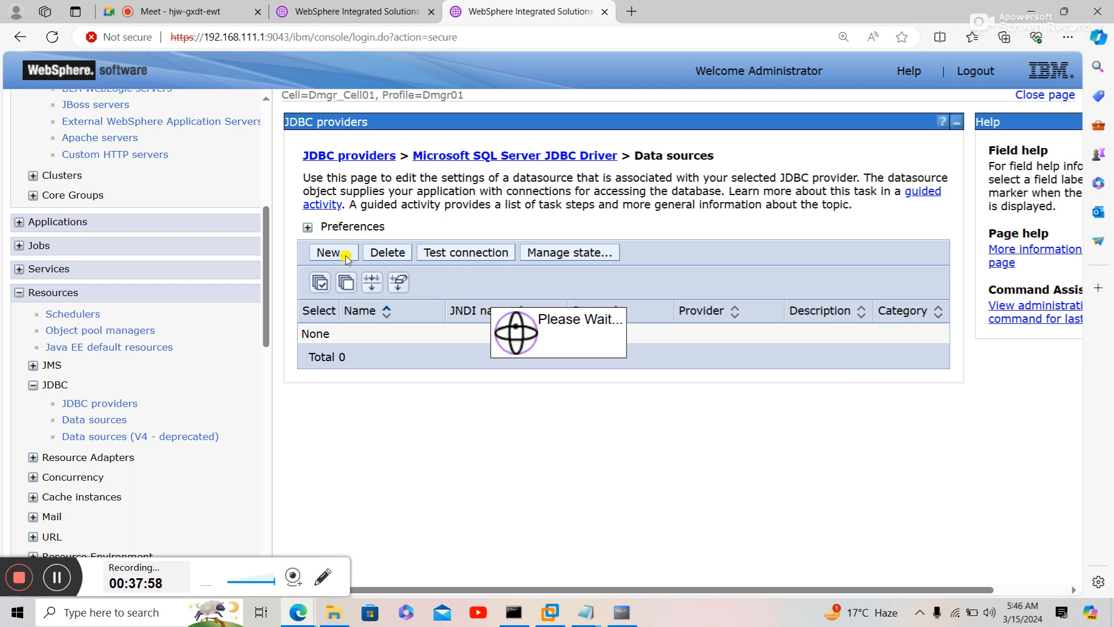
pyautogui.click(109, 613)
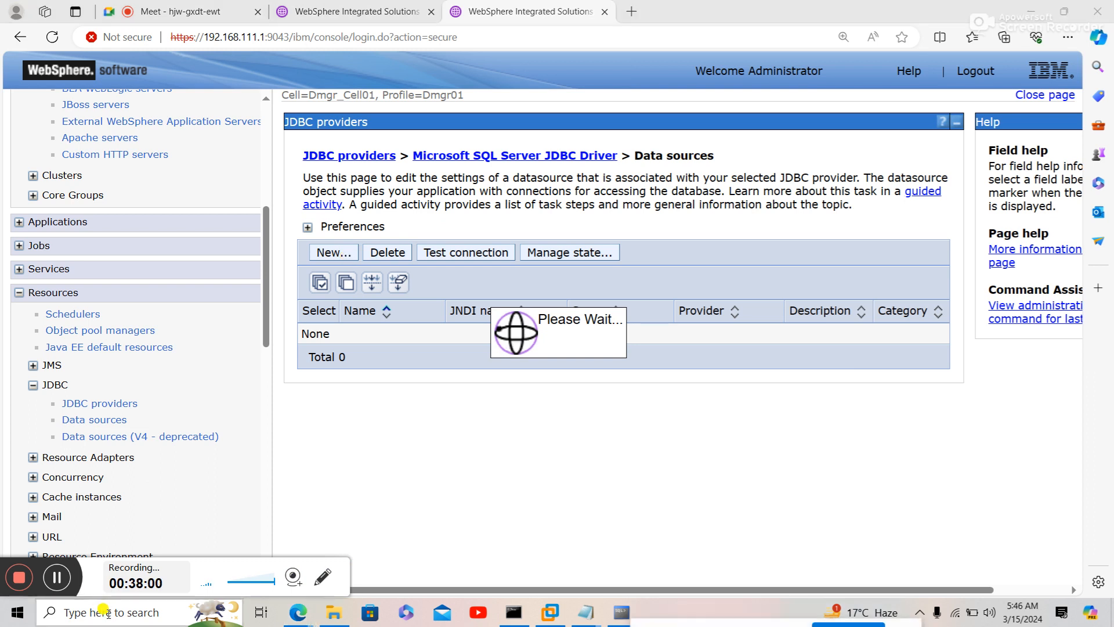
pyautogui.write('SQL')
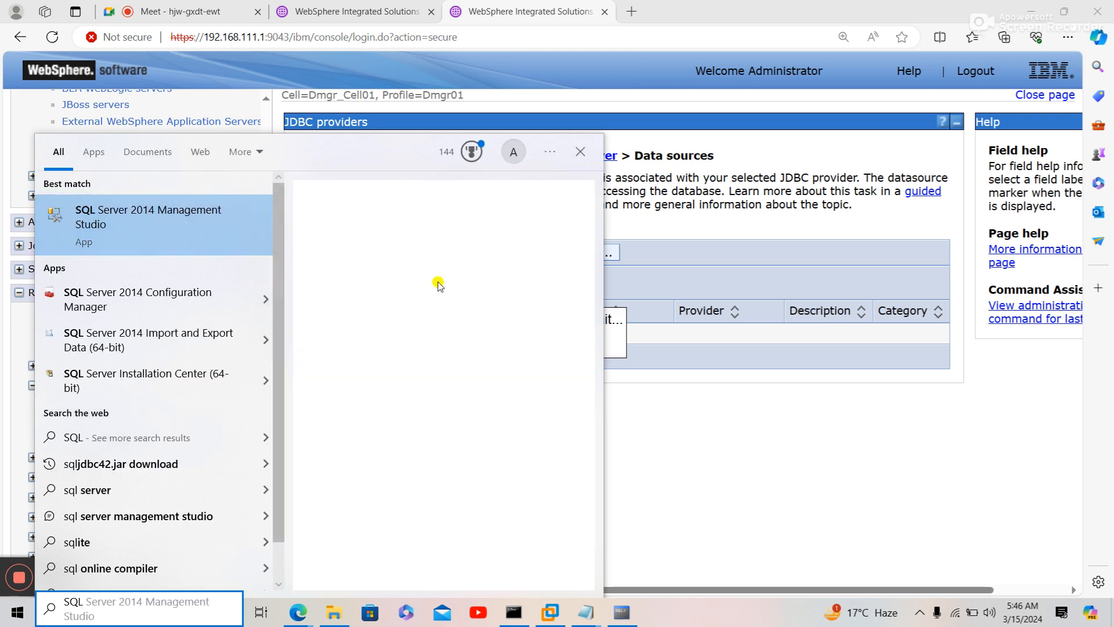
# - Close the Start search results without launching anything
pyautogui.click(672, 421)
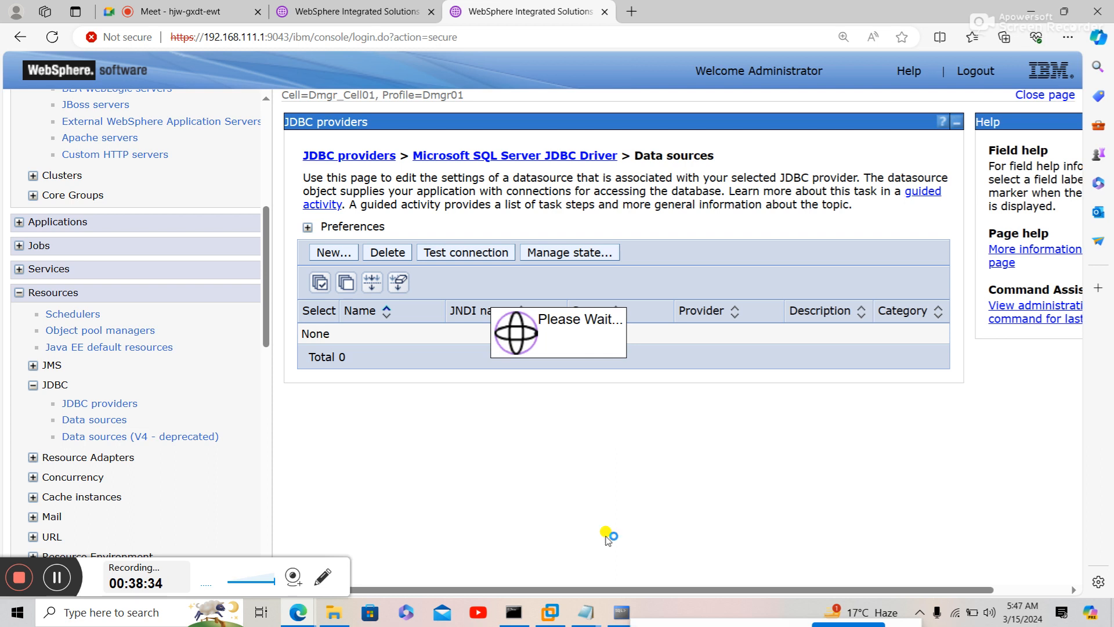
# - Find and select MSSQLSERVER_JDBC_DRIVER_PATH at step 13 of the notes, then return to the console
pyautogui.moveTo(586, 612)
pyautogui.click(618, 555)
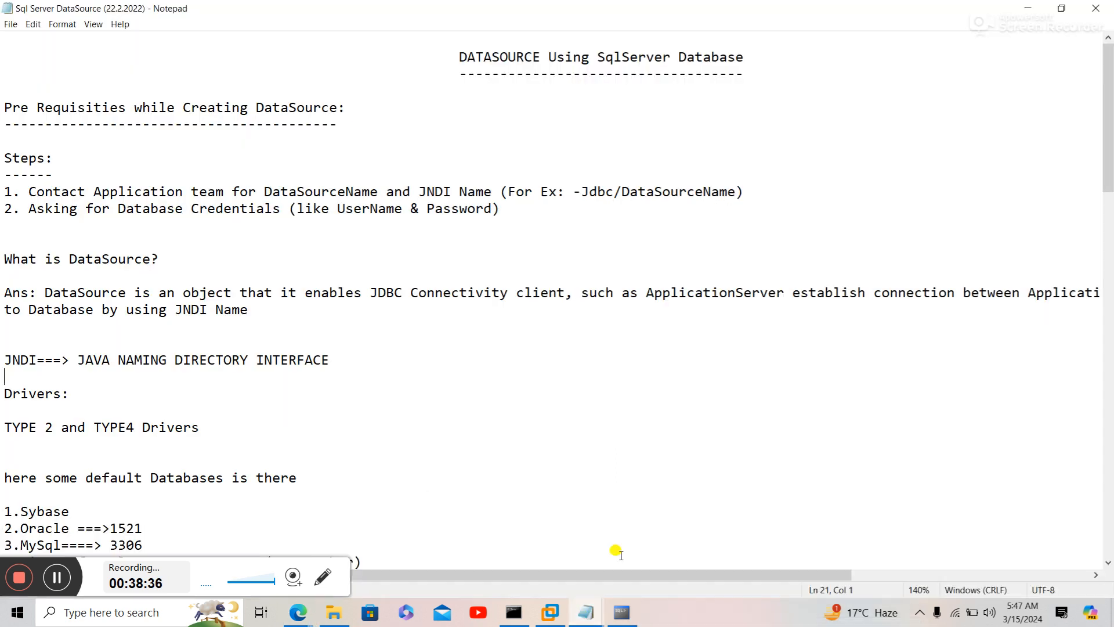
pyautogui.click(565, 427)
pyautogui.press('Down')
pyautogui.press('Down')
pyautogui.press('Down')
pyautogui.press('Down')
pyautogui.press('Down')
pyautogui.press('Down')
pyautogui.press('Down')
pyautogui.press('Down')
pyautogui.press('Down')
pyautogui.press('Down')
pyautogui.press('Down')
pyautogui.press('Down')
pyautogui.press('Down')
pyautogui.press('Down')
pyautogui.press('Down')
pyautogui.press('Down')
pyautogui.press('Down')
pyautogui.press('Down')
pyautogui.press('Down')
pyautogui.press('Down')
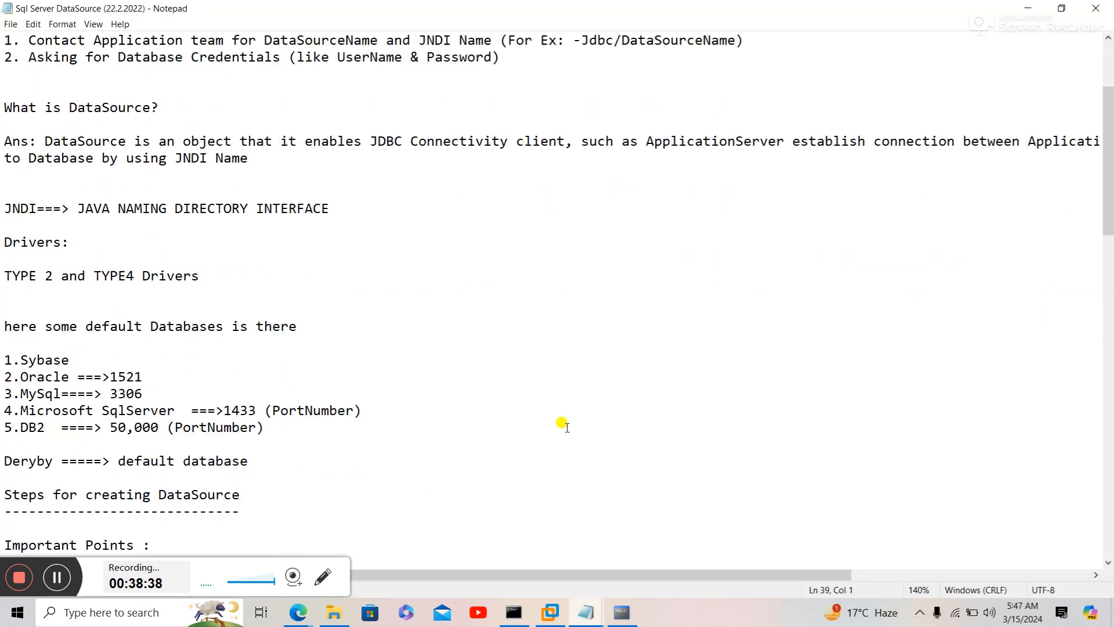
pyautogui.press('Down')
pyautogui.press('Down')
pyautogui.press('Down')
pyautogui.press('Down')
pyautogui.press('Down')
pyautogui.press('Down')
pyautogui.press('Down')
pyautogui.press('Down')
pyautogui.press('Down')
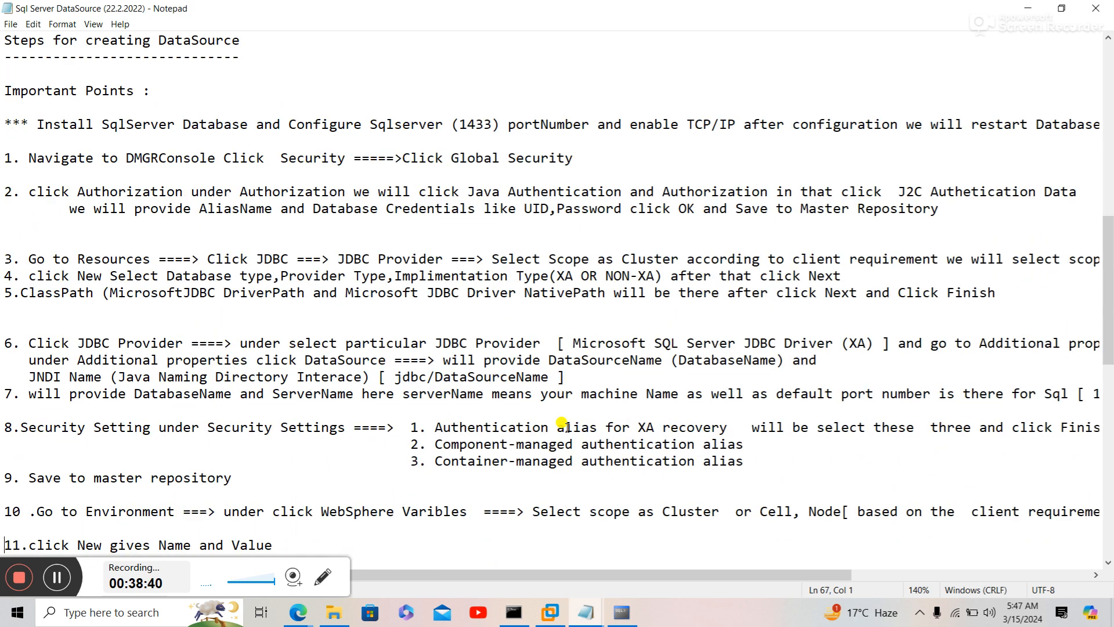
pyautogui.press('Down')
pyautogui.press('Down')
pyautogui.press('Down')
pyautogui.press('Down')
pyautogui.press('Down')
pyautogui.press('Down')
pyautogui.press('Down')
pyautogui.press('Down')
pyautogui.press('Down')
pyautogui.press('Down')
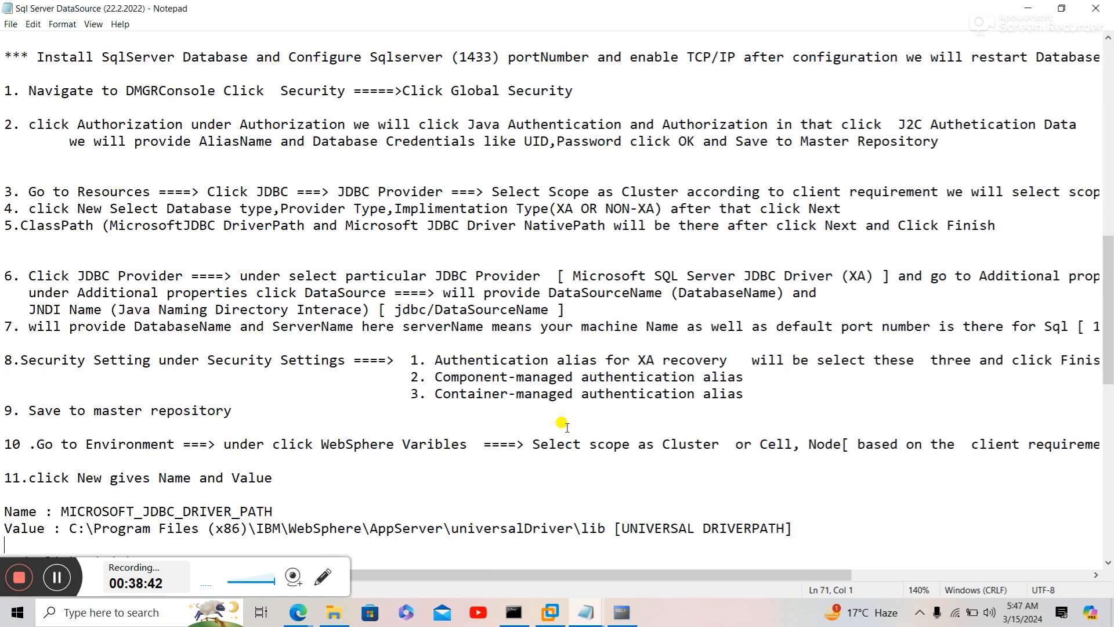
pyautogui.press('Down')
pyautogui.press('Down')
pyautogui.press('Down')
pyautogui.press('Down')
pyautogui.press('Down')
pyautogui.press('Down')
pyautogui.press('Down')
pyautogui.press('Down')
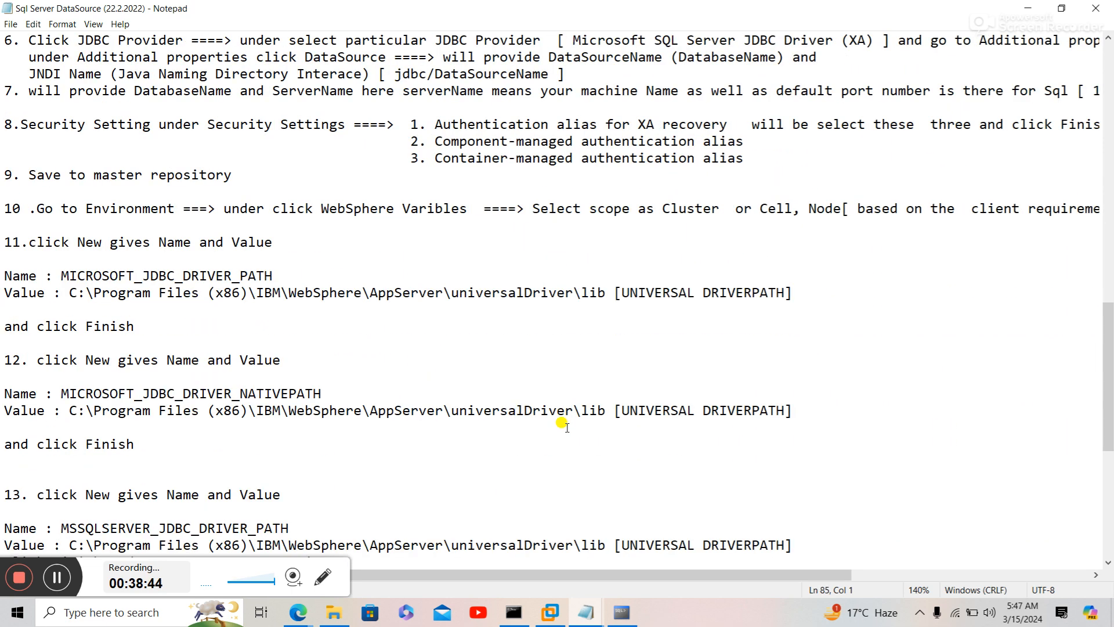
pyautogui.press('Down')
pyautogui.press('Down')
pyautogui.press('Down')
pyautogui.press('Down')
pyautogui.press('Down')
pyautogui.press('Down')
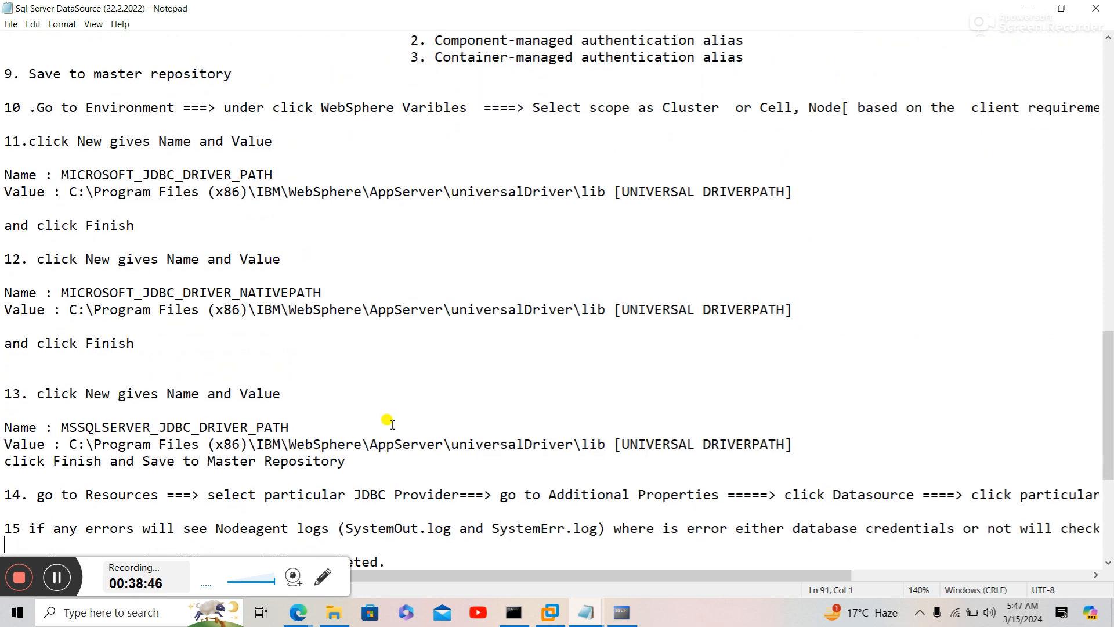
pyautogui.moveTo(60, 428); pyautogui.dragTo(287, 426)
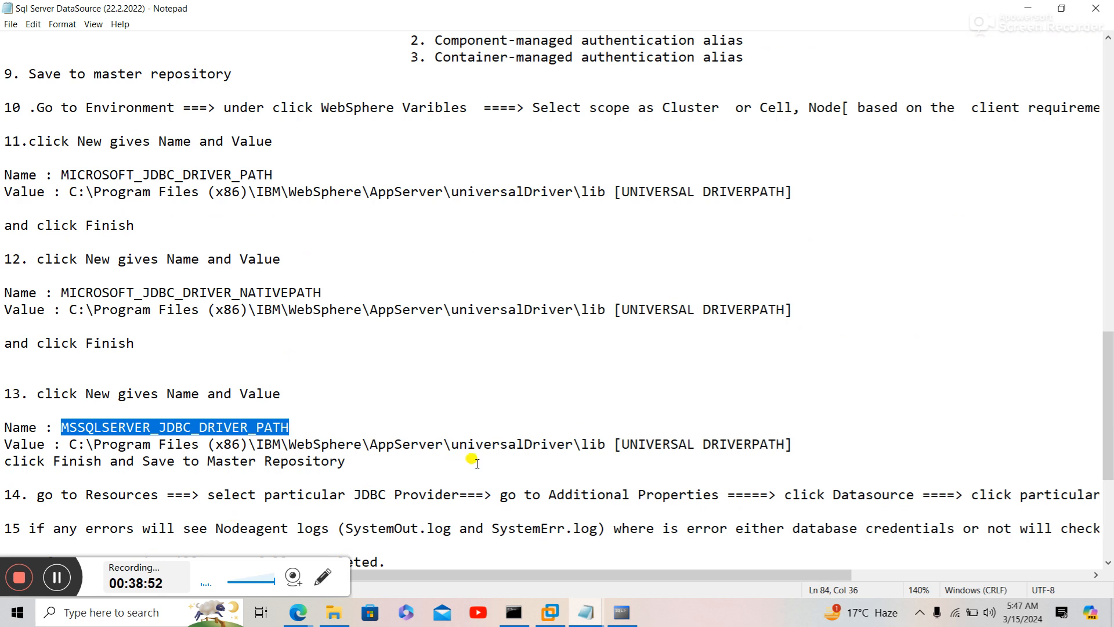
pyautogui.moveTo(299, 600)
pyautogui.click(274, 574)
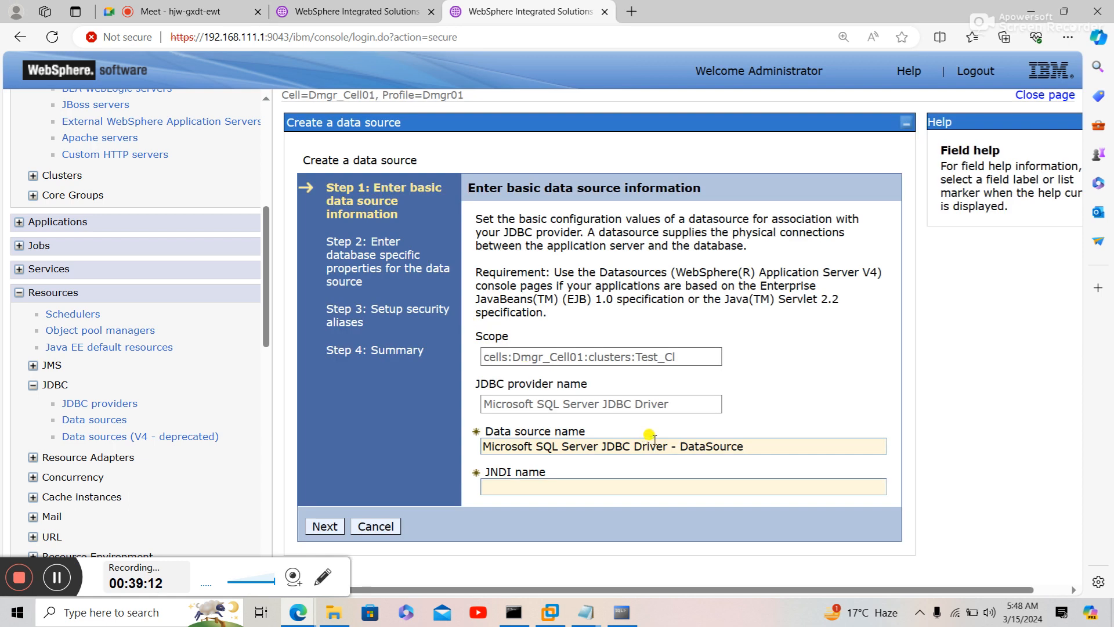
# - Replace the default name 'Microsoft SQL Server JDBC Driver - DataSource' with the new data source name
pyautogui.moveTo(745, 446); pyautogui.dragTo(482, 444)
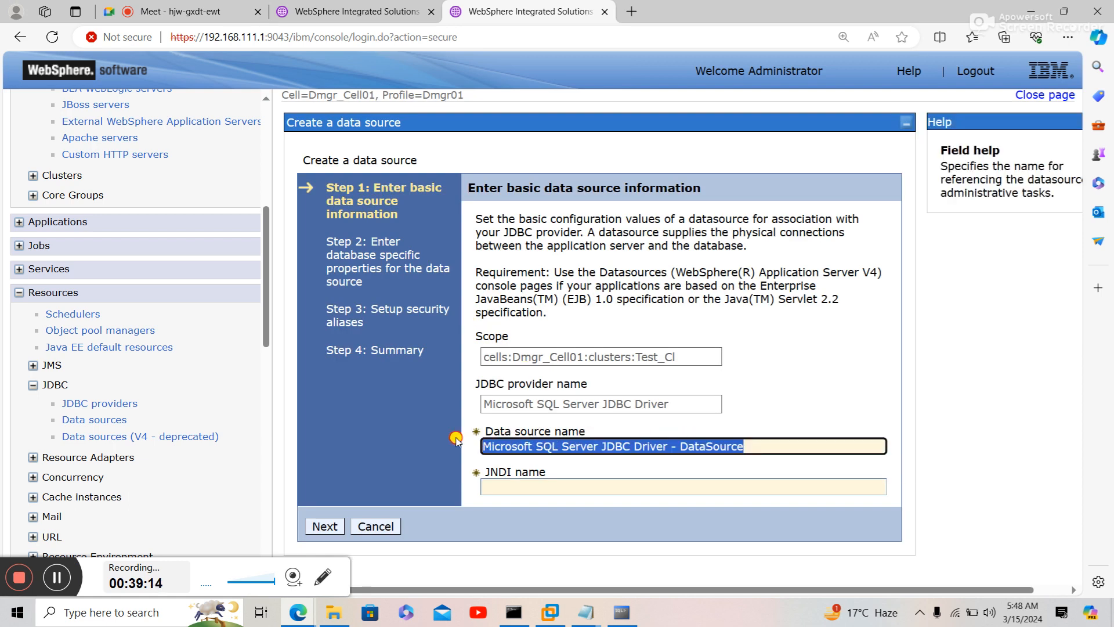
pyautogui.press('BackSpace')
pyautogui.write('J')
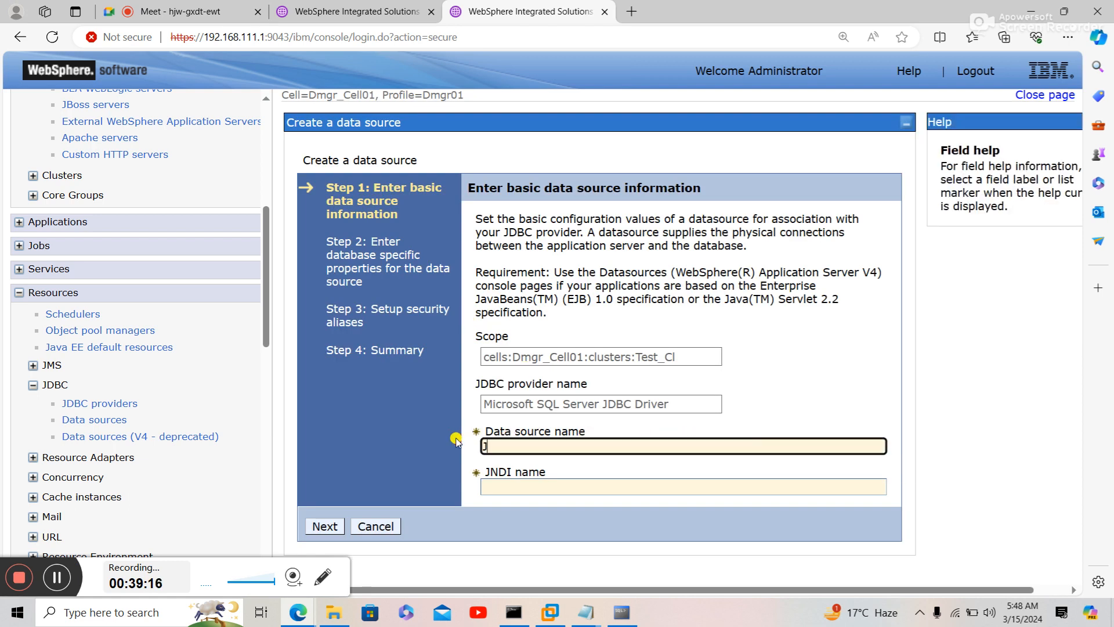
pyautogui.write('DB')
pyautogui.press('BackSpace')
pyautogui.write('DBC/G')
pyautogui.press('BackSpace')
pyautogui.write('sa')
pyautogui.press('Tab')
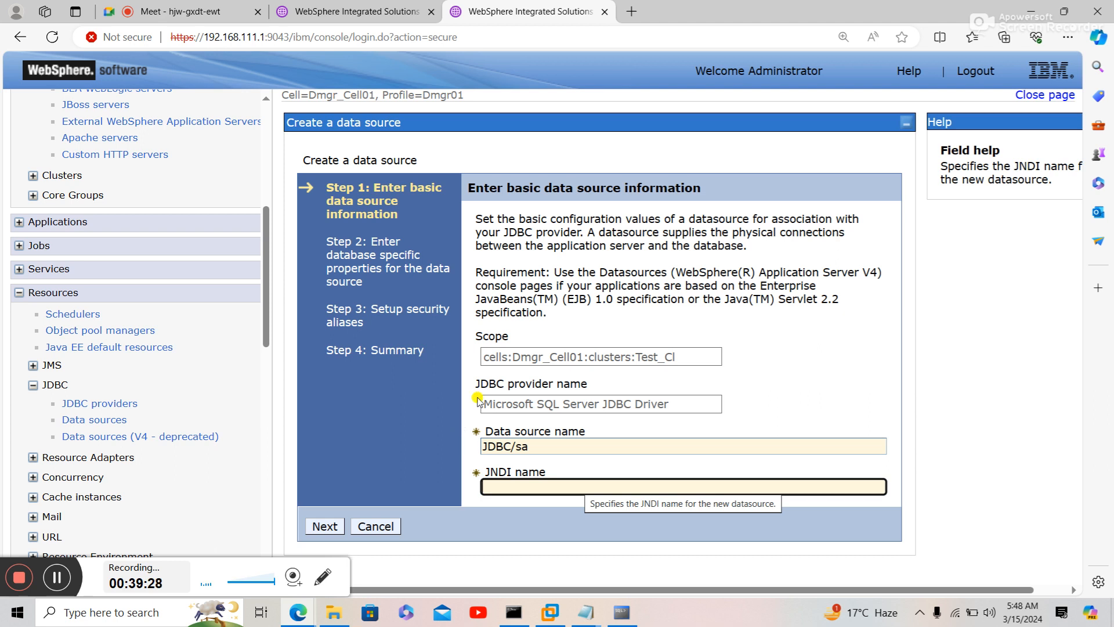
pyautogui.click(538, 447)
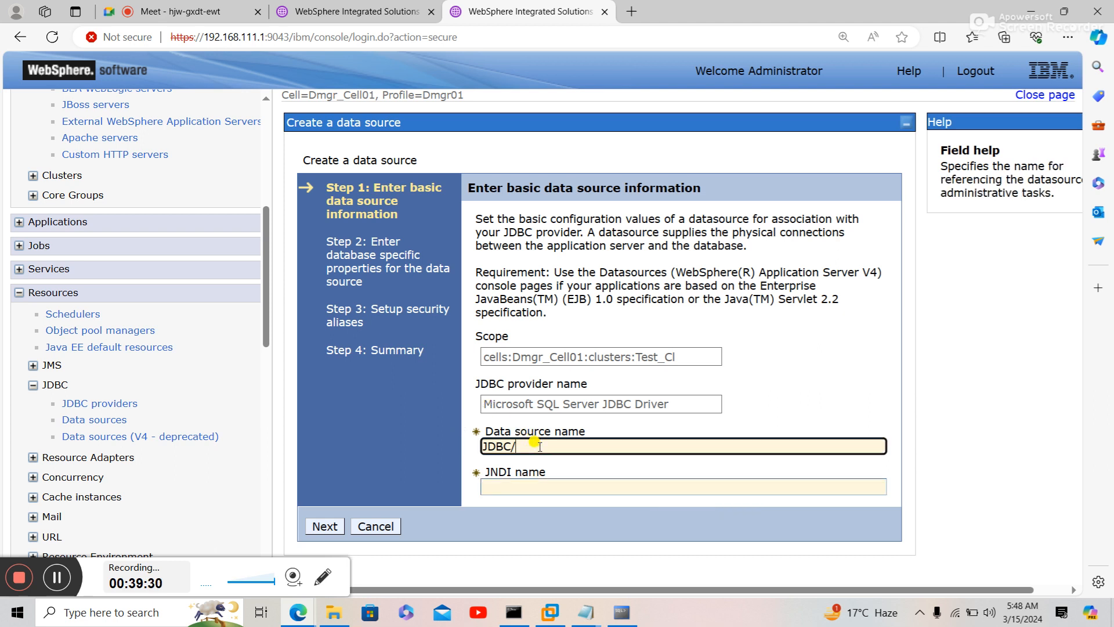
pyautogui.write('anesh')
pyautogui.press('Tab')
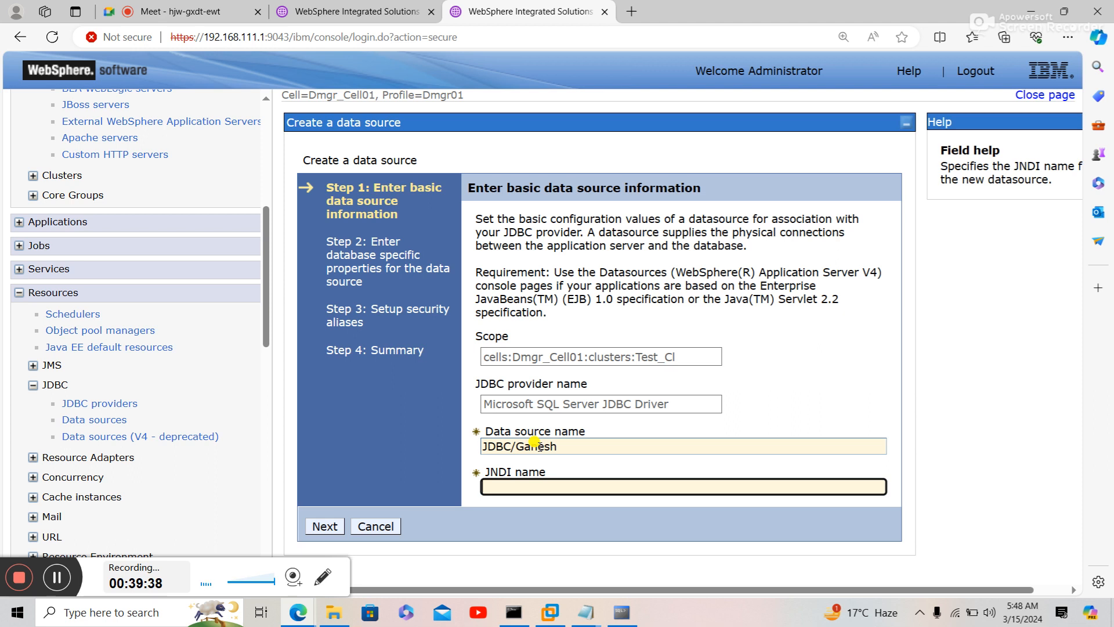
# - Confirm the data source name and set the JNDI name to JDBC/ plus that same name
pyautogui.hotkey('shift', 'Tab')
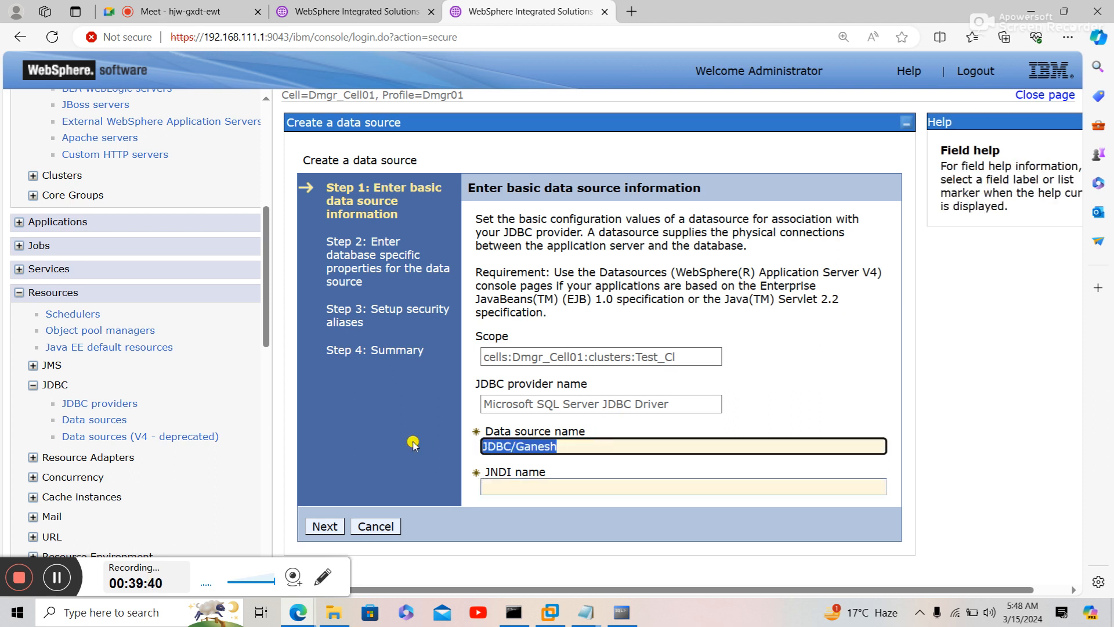
pyautogui.write('Ga')
pyautogui.press('Tab')
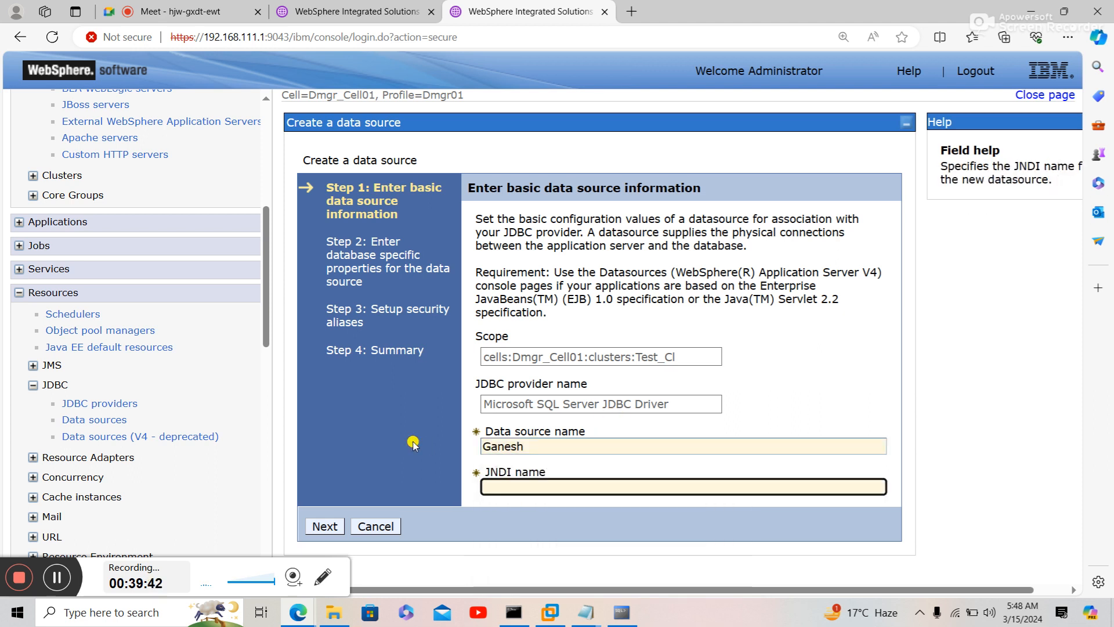
pyautogui.write('J')
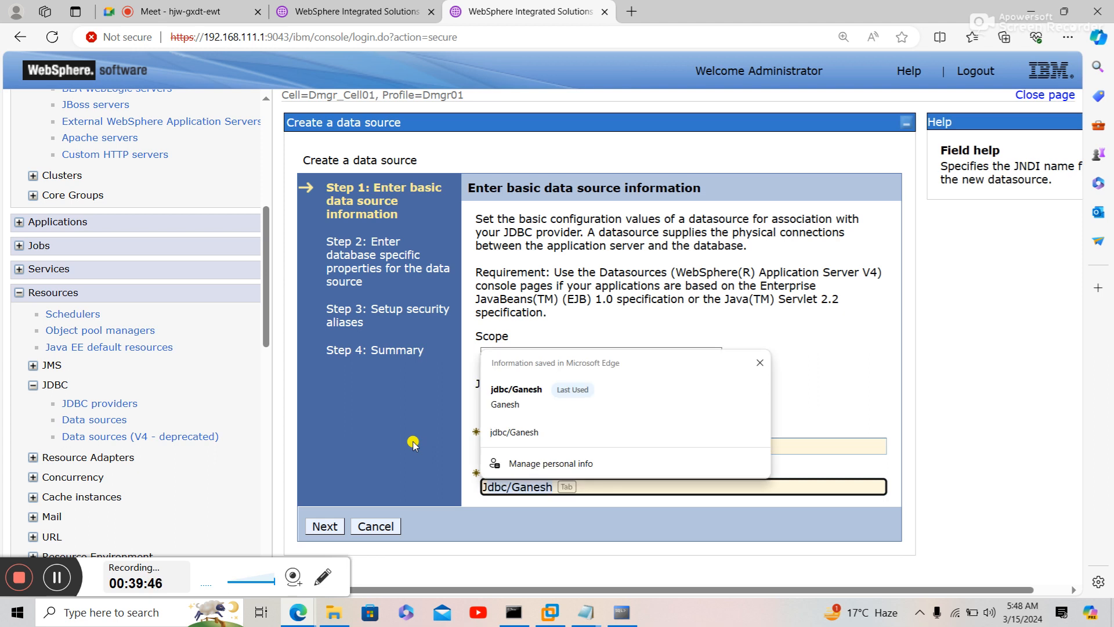
pyautogui.write('DBC')
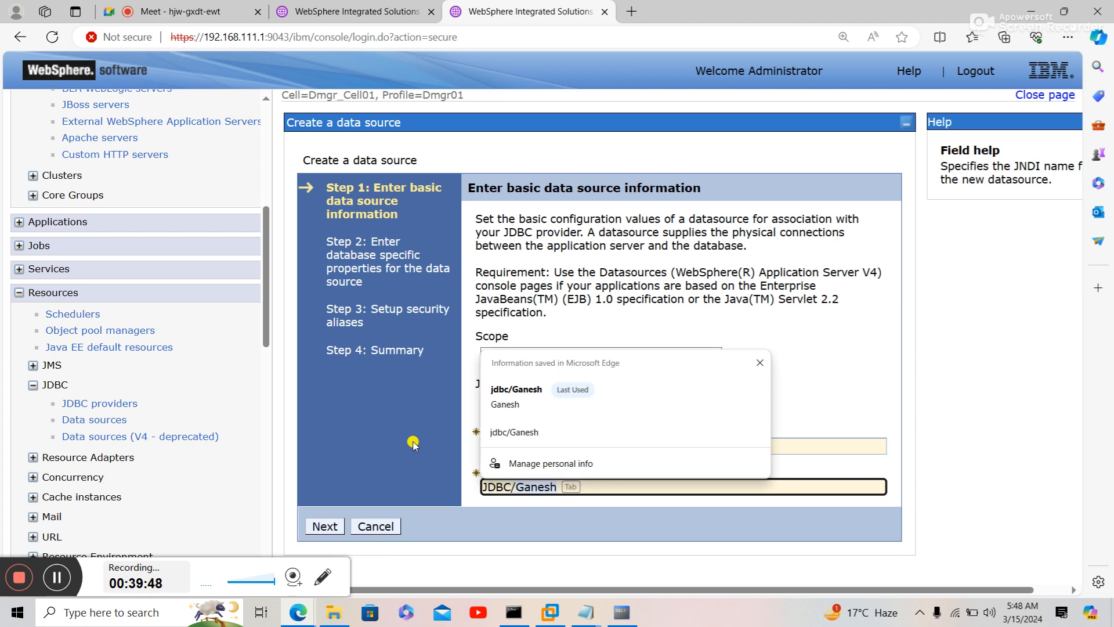
pyautogui.write('/Ganesh')
pyautogui.click(324, 527)
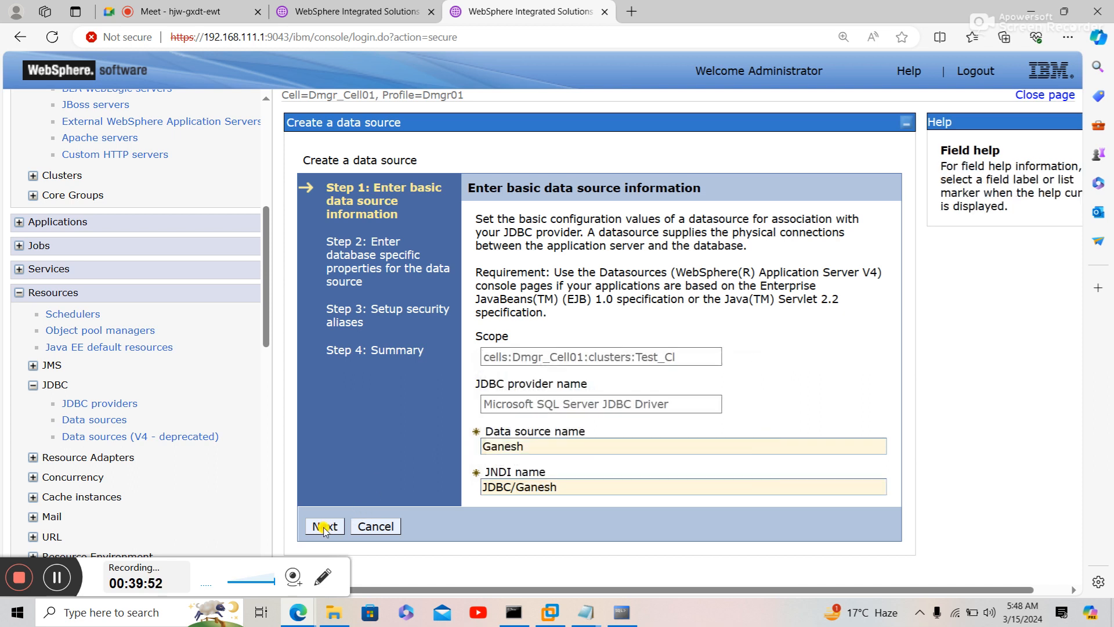
# - Enter database Ganesh, server DESKTOP-QGN65PE and port 1433 for the new data source
pyautogui.click(324, 527)
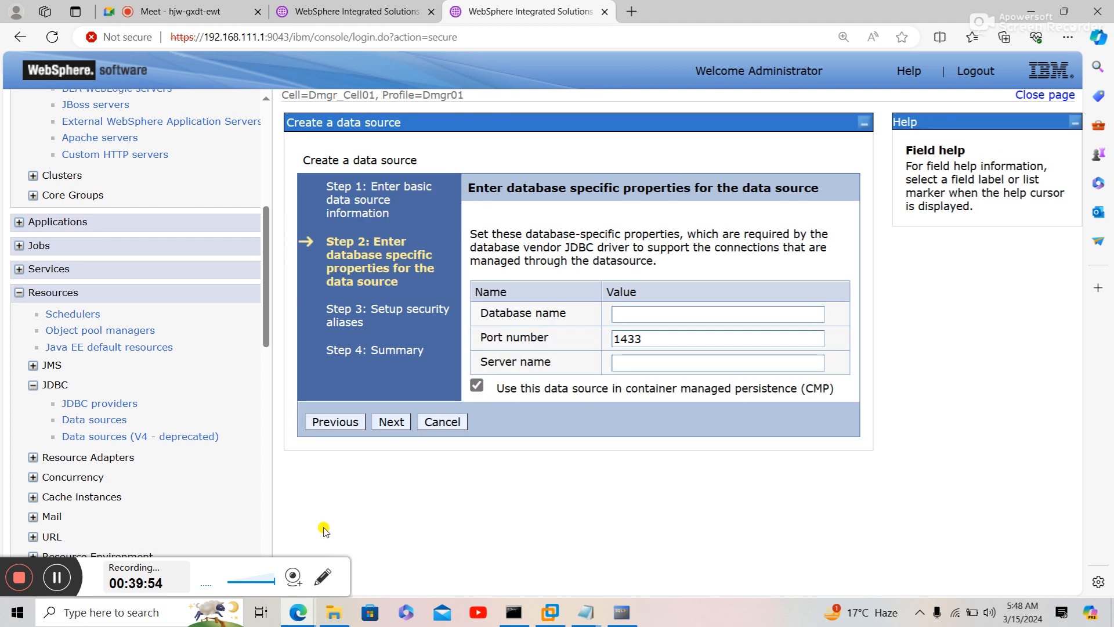
pyautogui.click(619, 314)
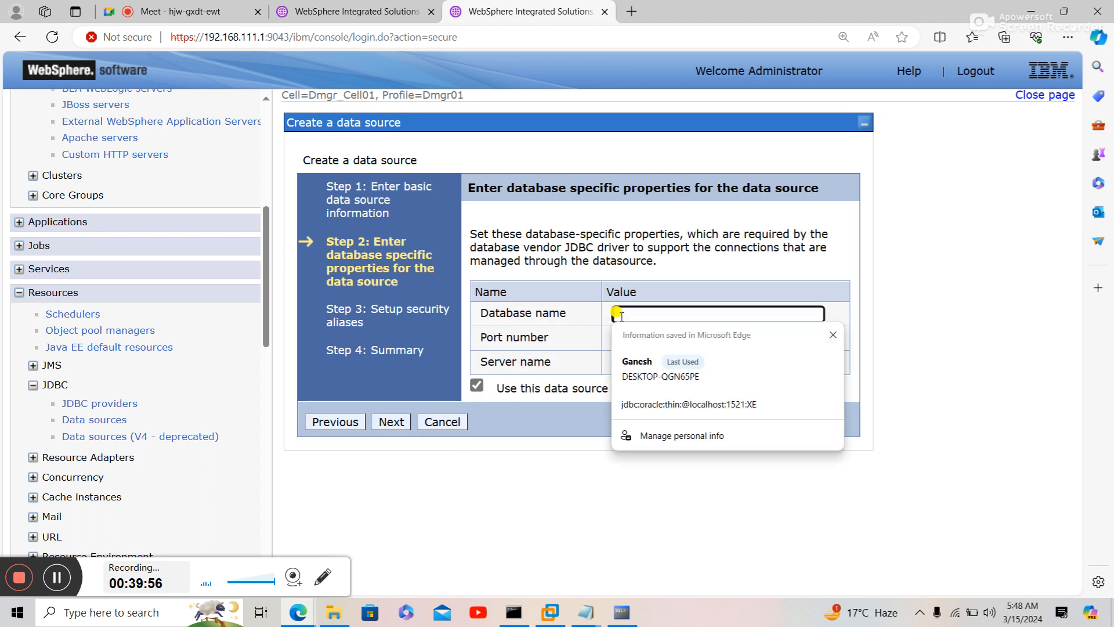
pyautogui.click(632, 367)
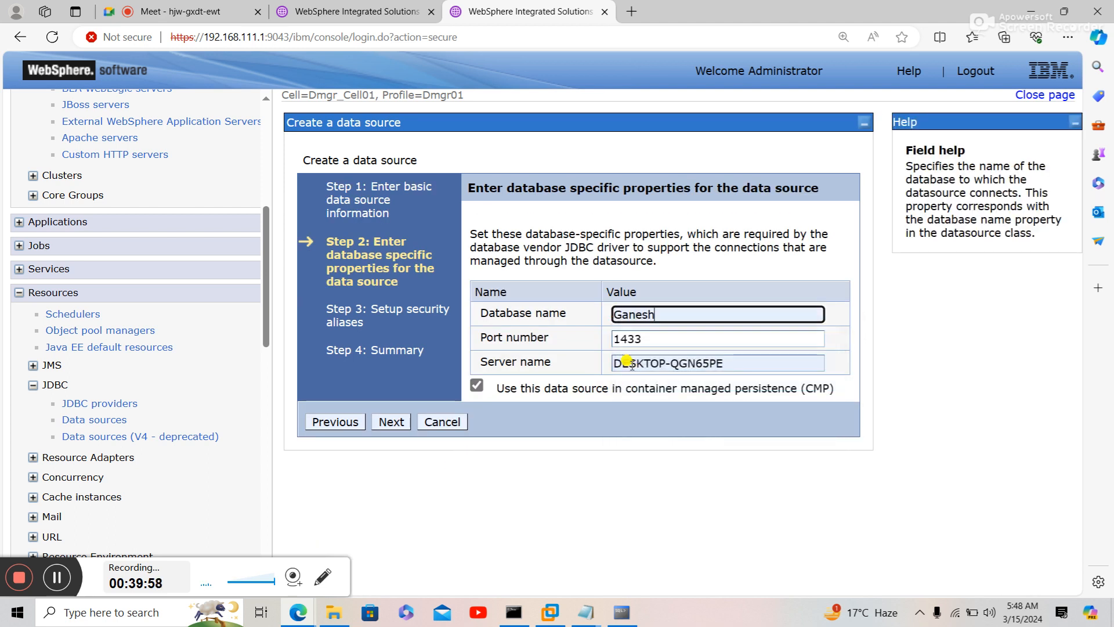
pyautogui.tripleClick(757, 364)
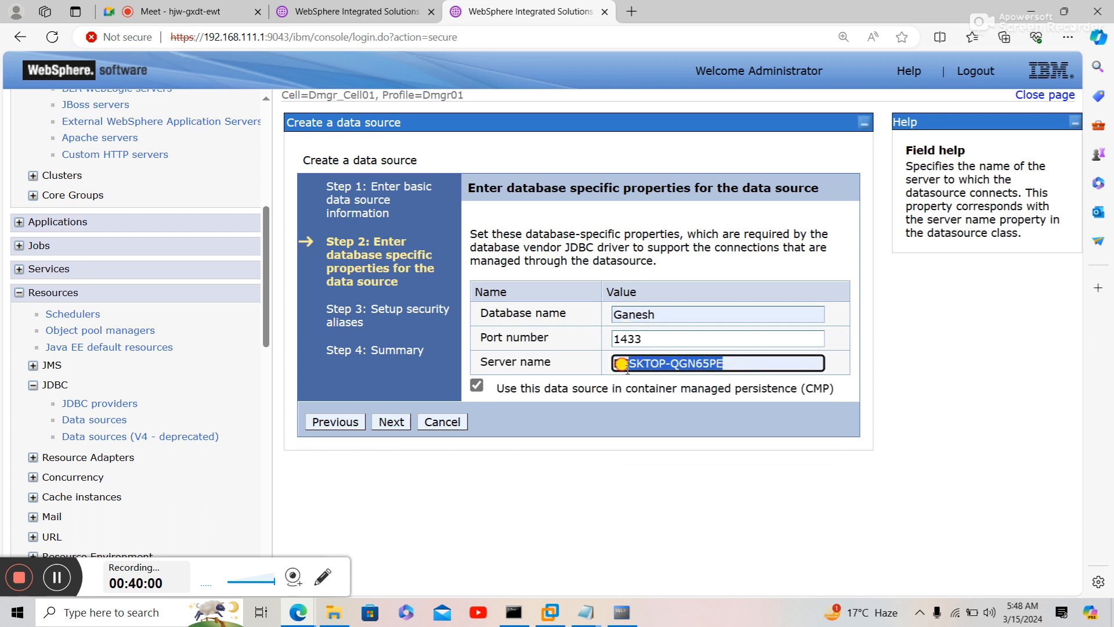
pyautogui.click(398, 423)
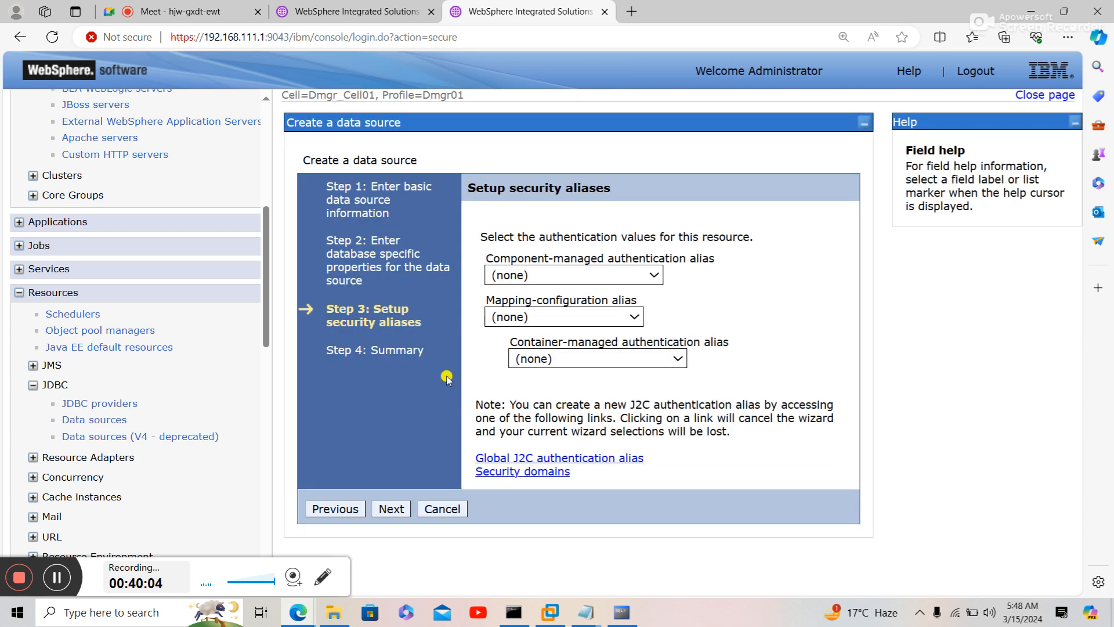
# - Use Dmgr_Node01/SQL_DB for both component-managed and container-managed authentication aliases
pyautogui.click(574, 274)
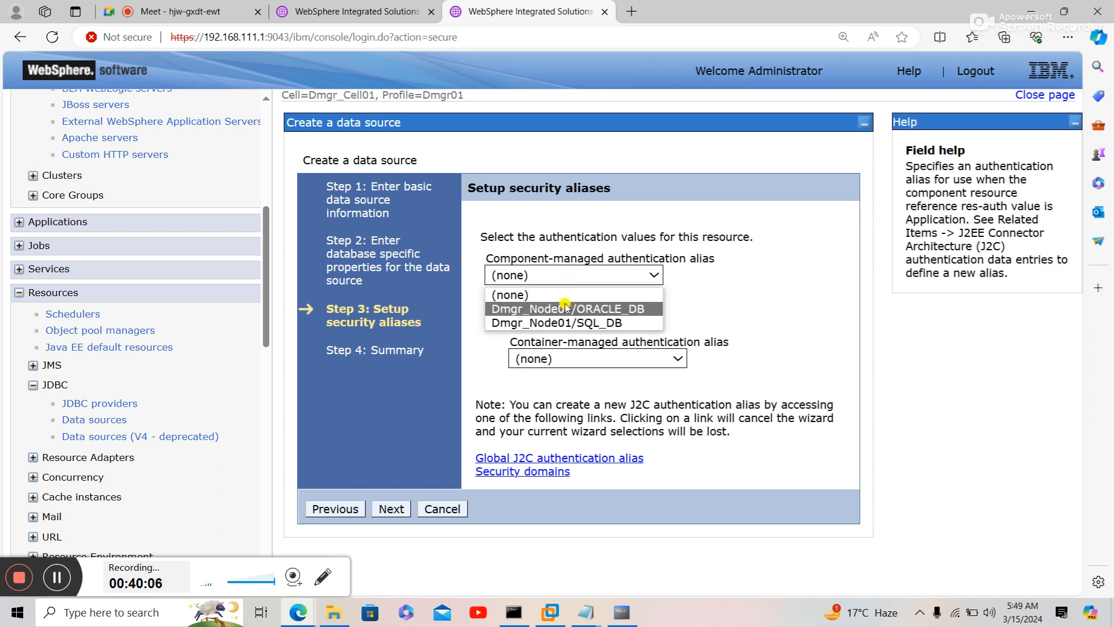
pyautogui.click(567, 321)
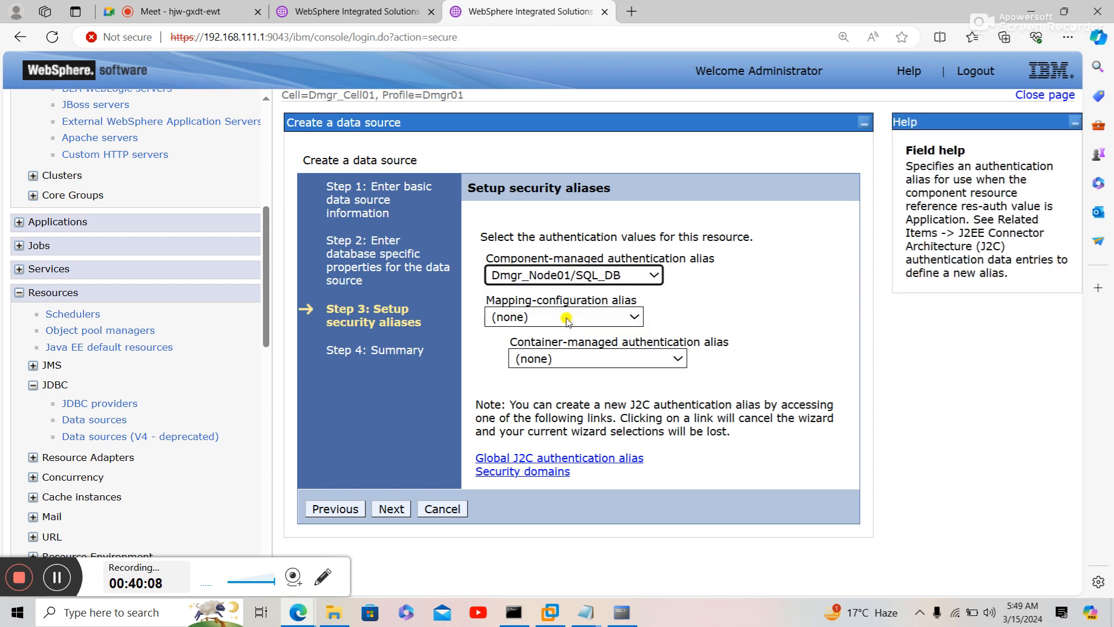
pyautogui.click(567, 355)
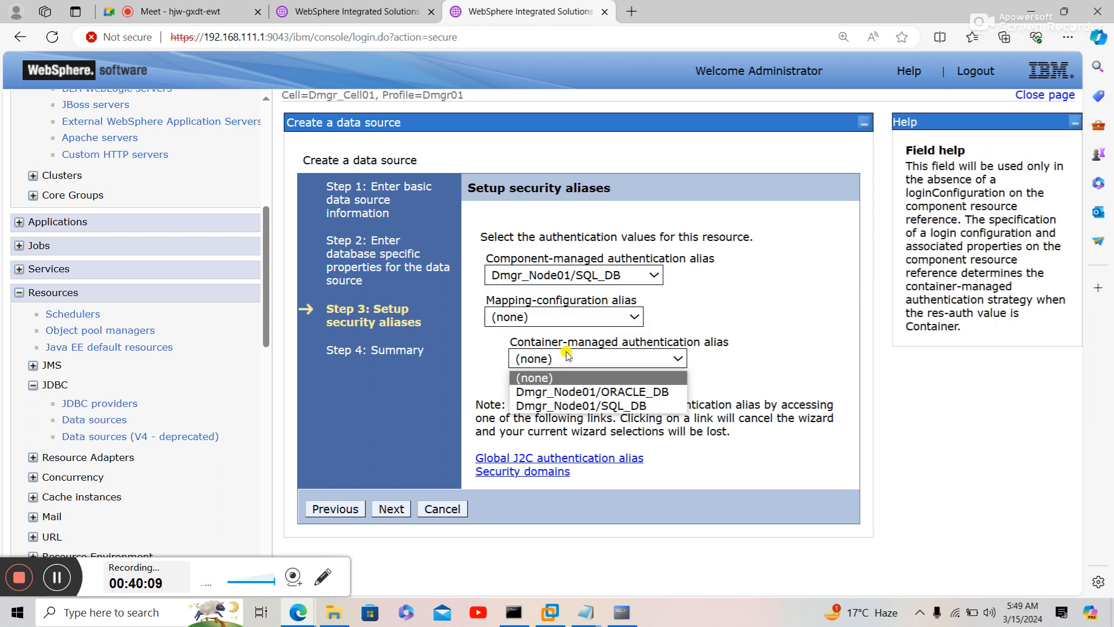
pyautogui.click(568, 405)
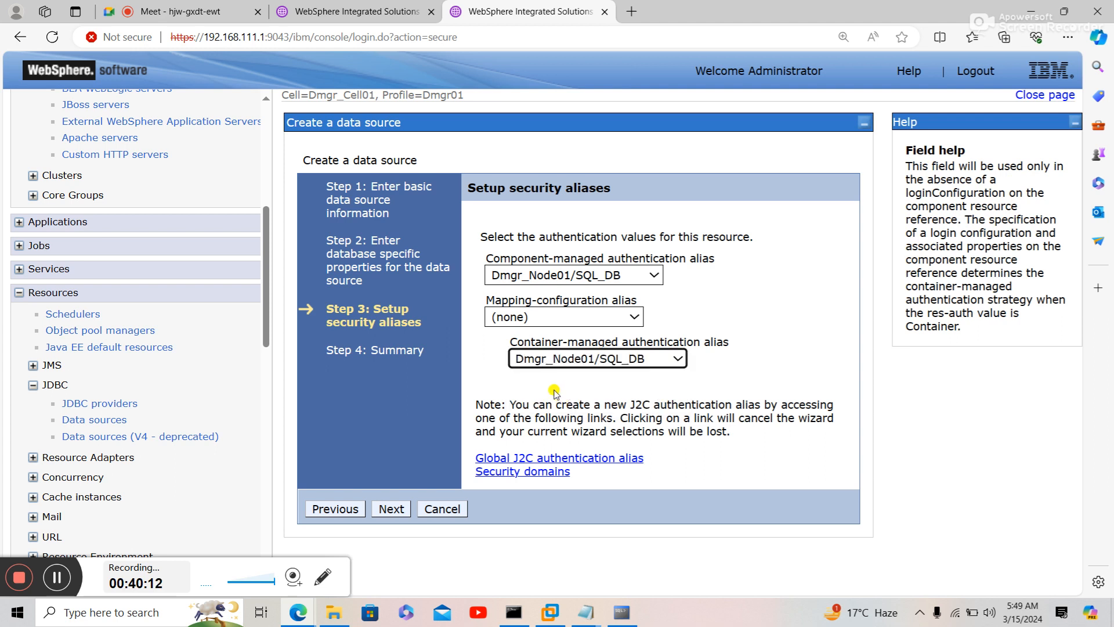
pyautogui.click(392, 509)
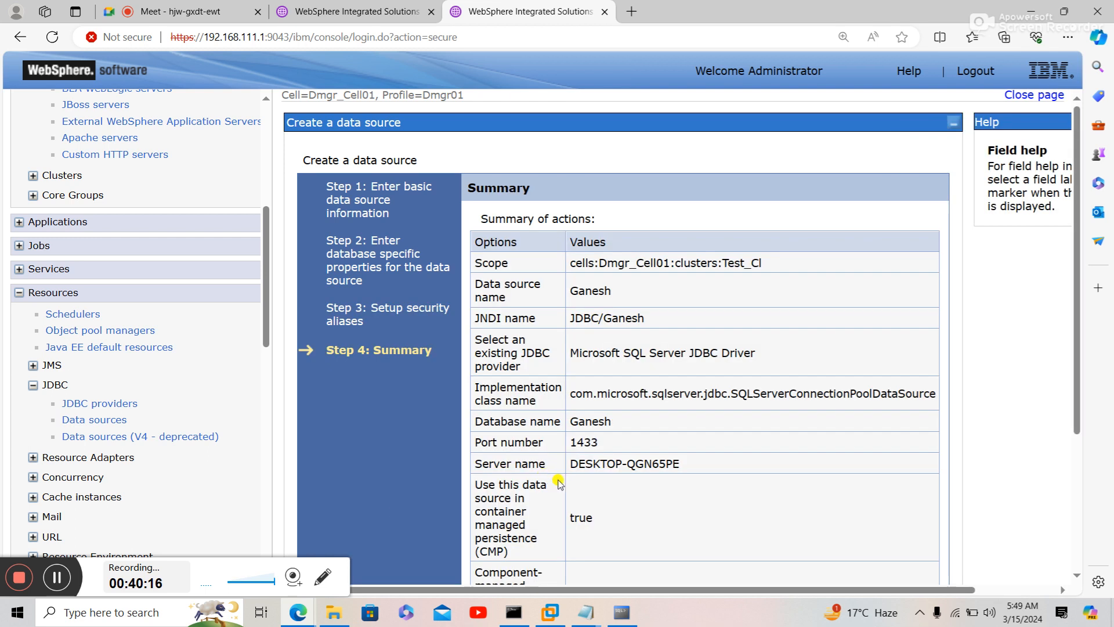
# - Review the Ganesh data source summary and finish creating it
pyautogui.scroll(-1, 559, 480)
pyautogui.scroll(-2, 559, 482)
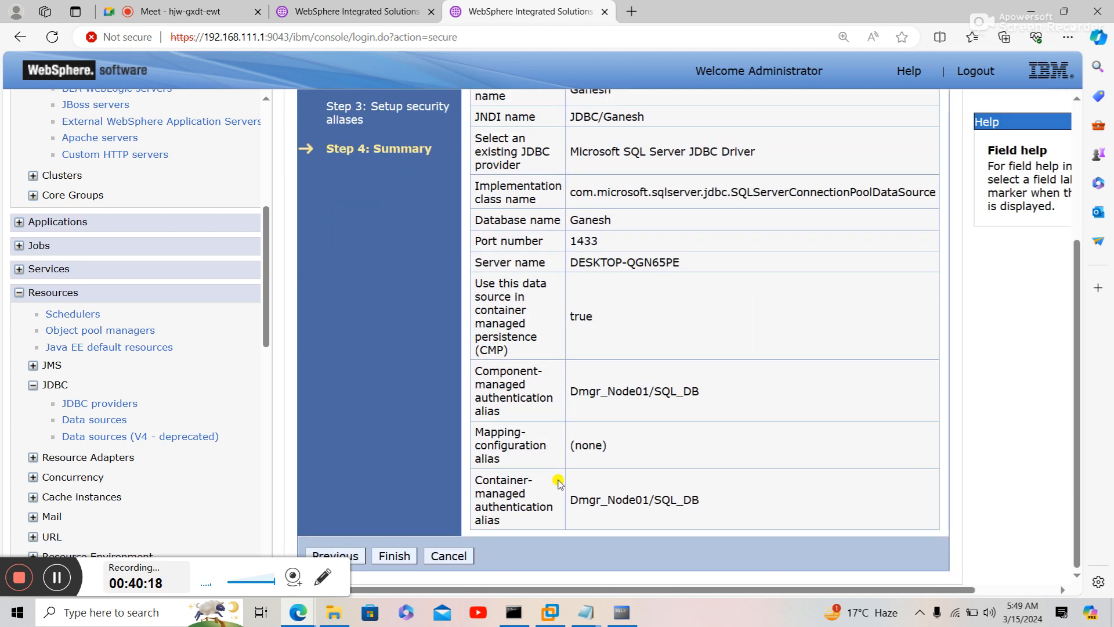
pyautogui.click(400, 554)
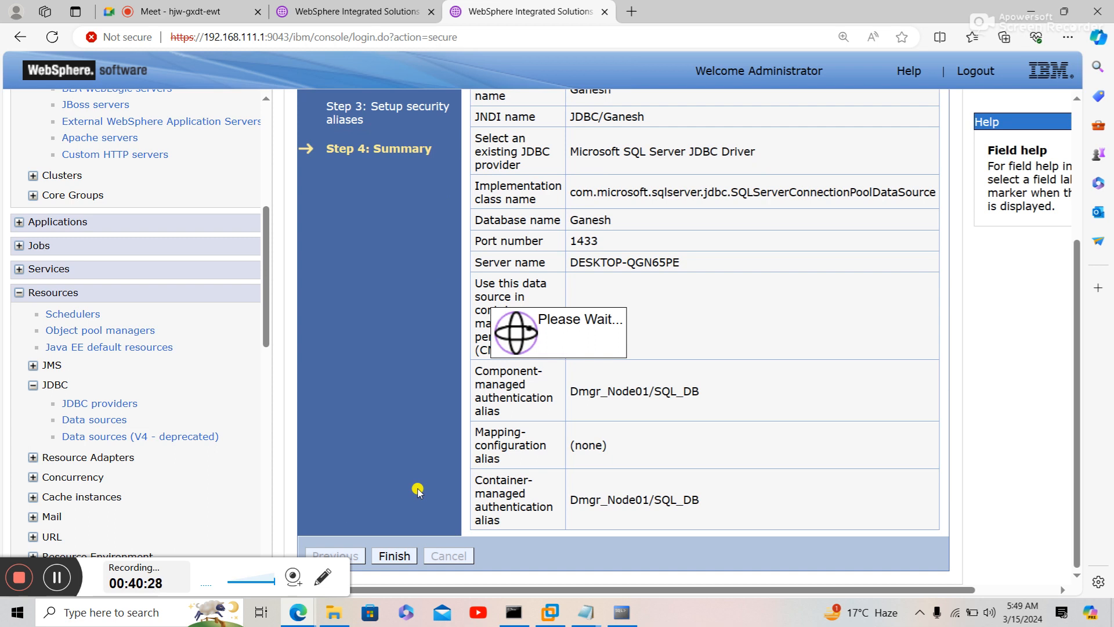
# - Close the Run SQL Command Line window and start a Windows search
pyautogui.click(622, 614)
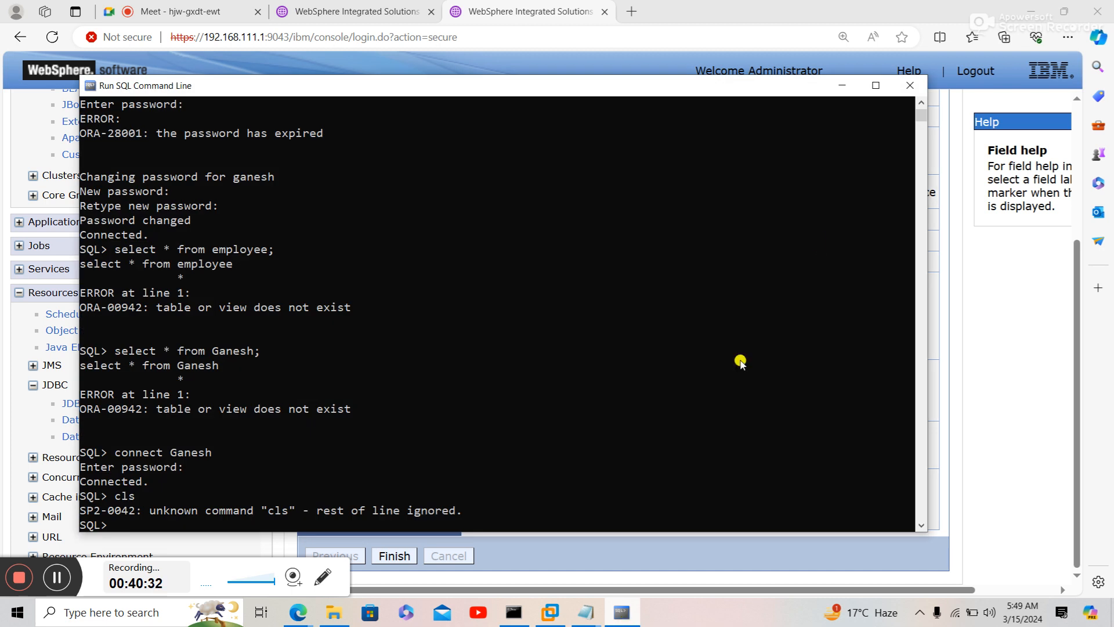
pyautogui.click(909, 87)
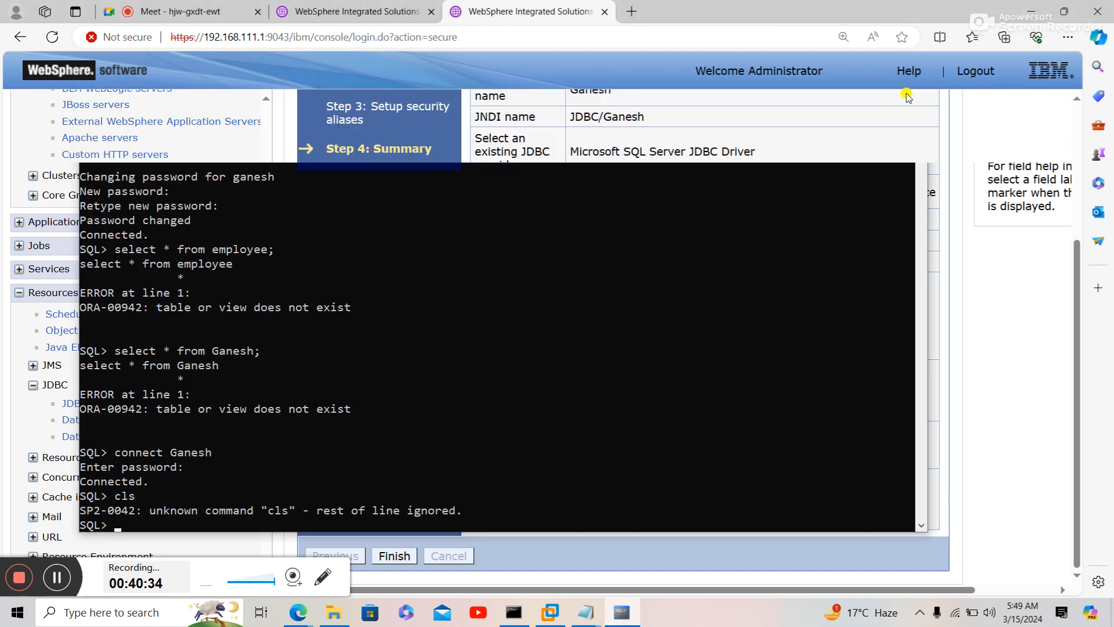
pyautogui.click(108, 620)
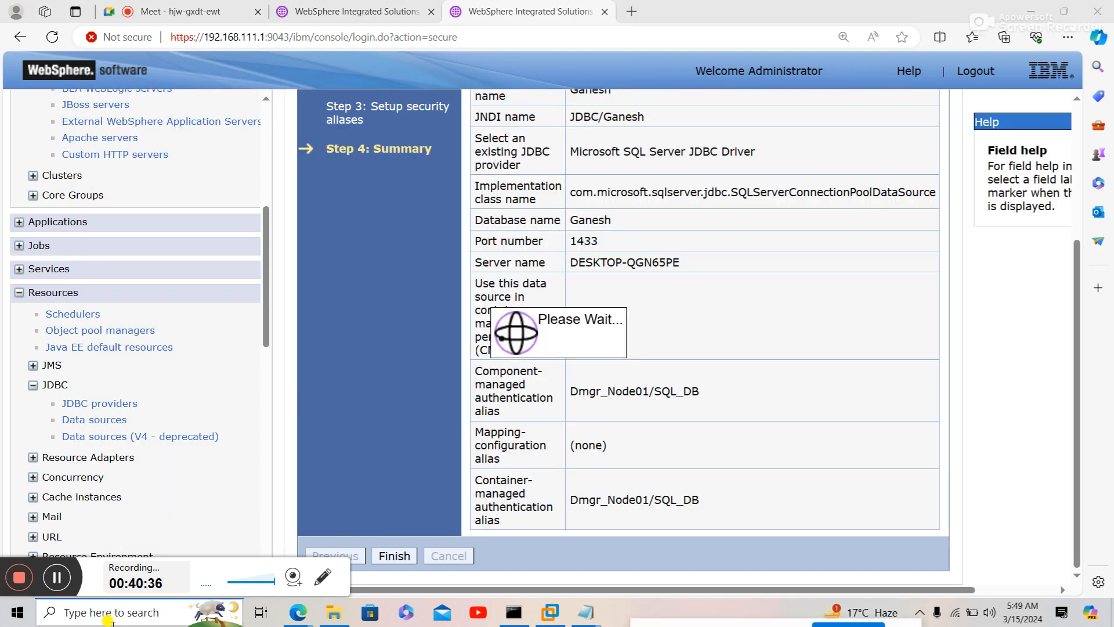
# - Search for sql and run SQL Server 2014 Management Studio as administrator
pyautogui.write('sql')
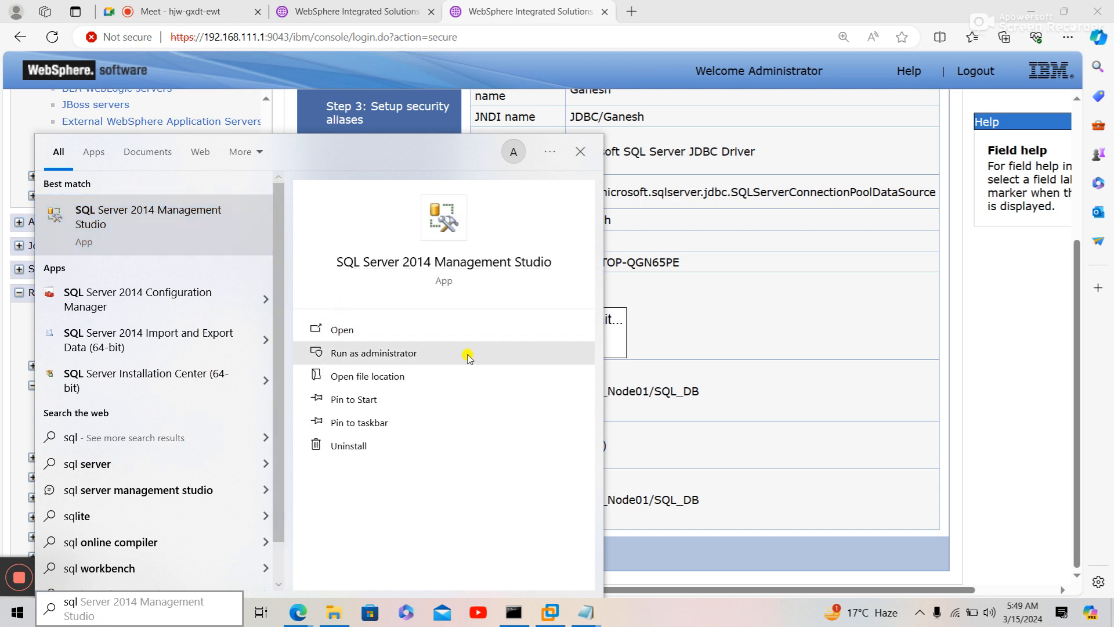
pyautogui.click(689, 360)
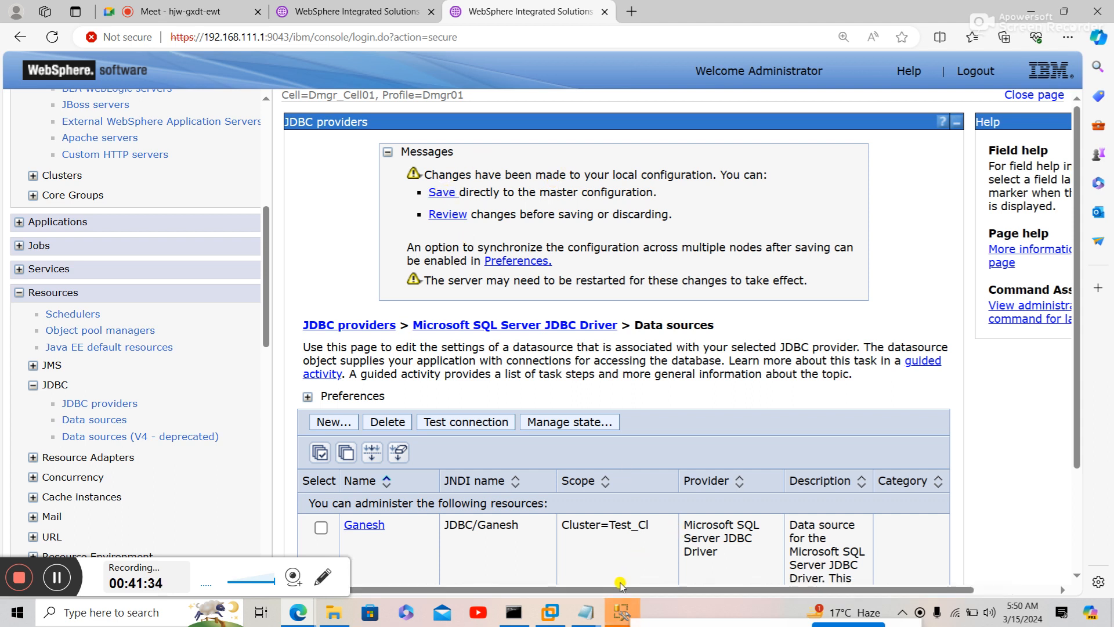
pyautogui.click(621, 612)
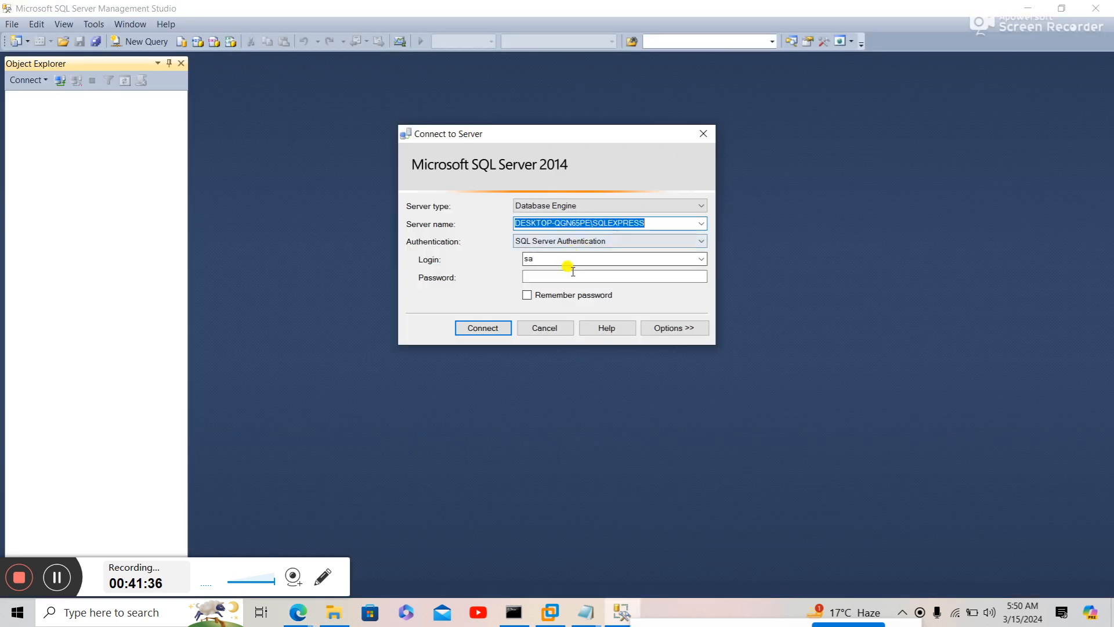
# - Log in to DESKTOP-QGN65PE\SQLEXPRESS with SQL Server authentication and expand Databases to show Ganesh
pyautogui.click(573, 279)
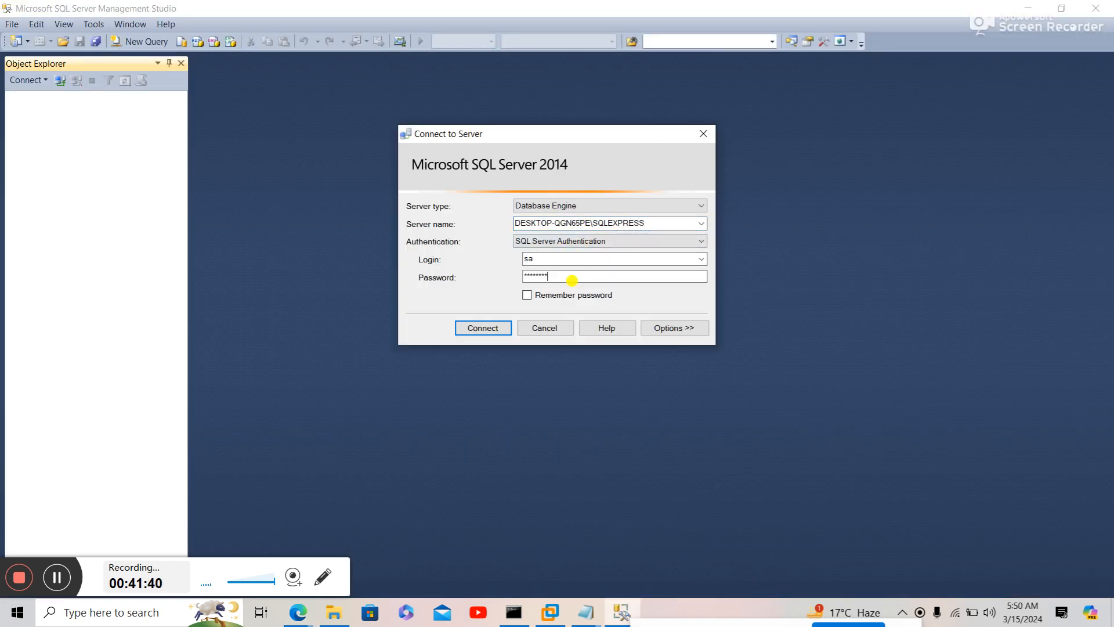
pyautogui.press('Return')
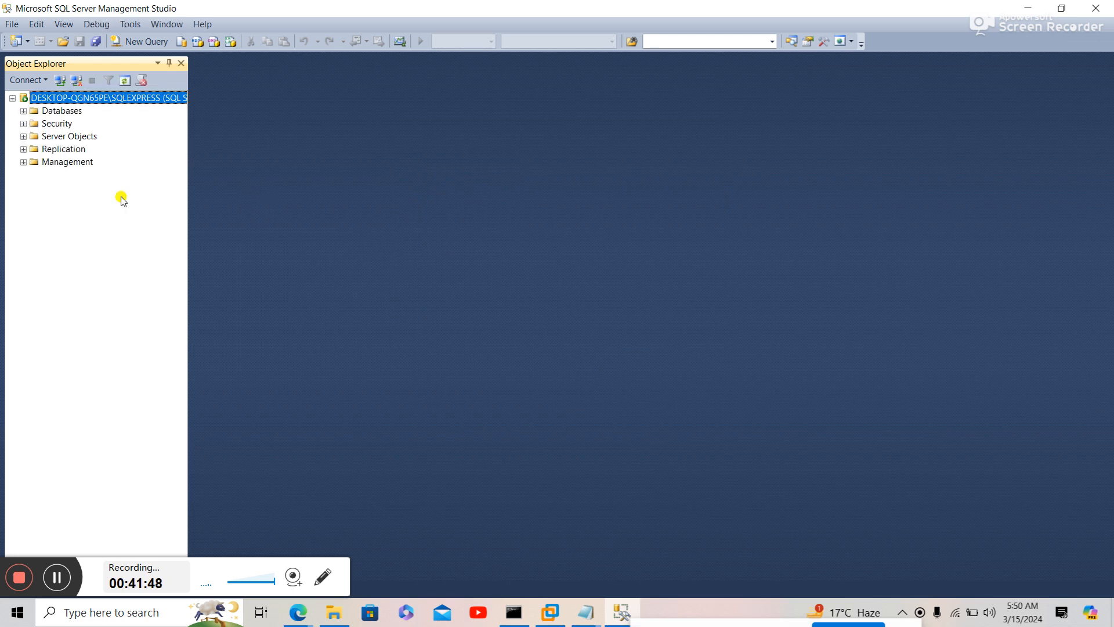
pyautogui.click(25, 112)
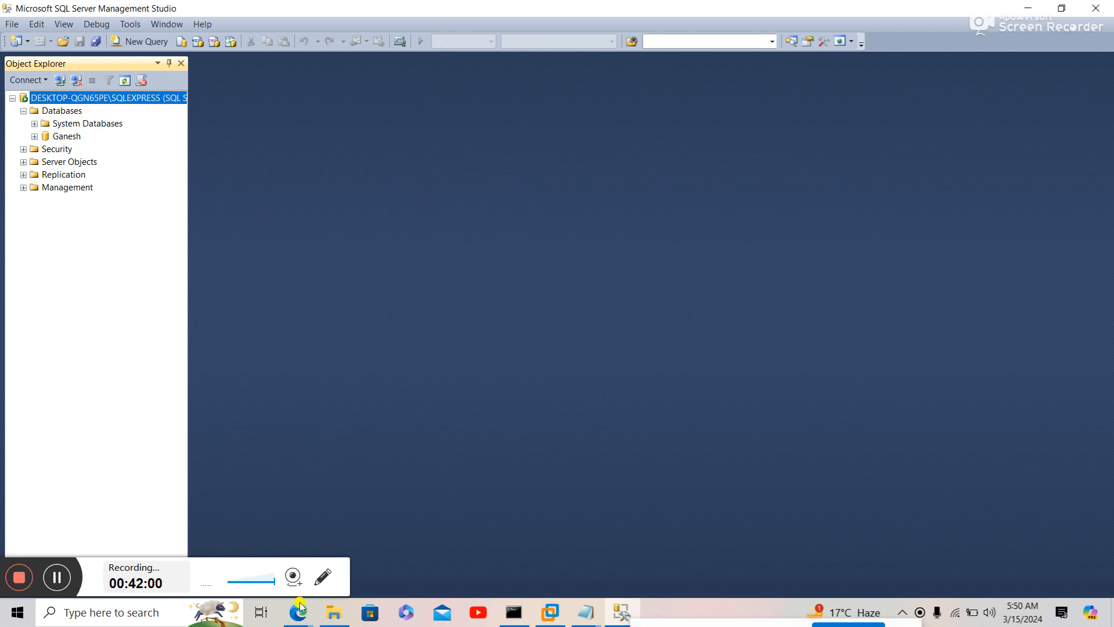
# - Create a new Cluster=Test_Cl WebSphere variable and name it MSSQLSERVER_JDBC_DRIVER_PATH
pyautogui.moveTo(300, 608)
pyautogui.click(293, 537)
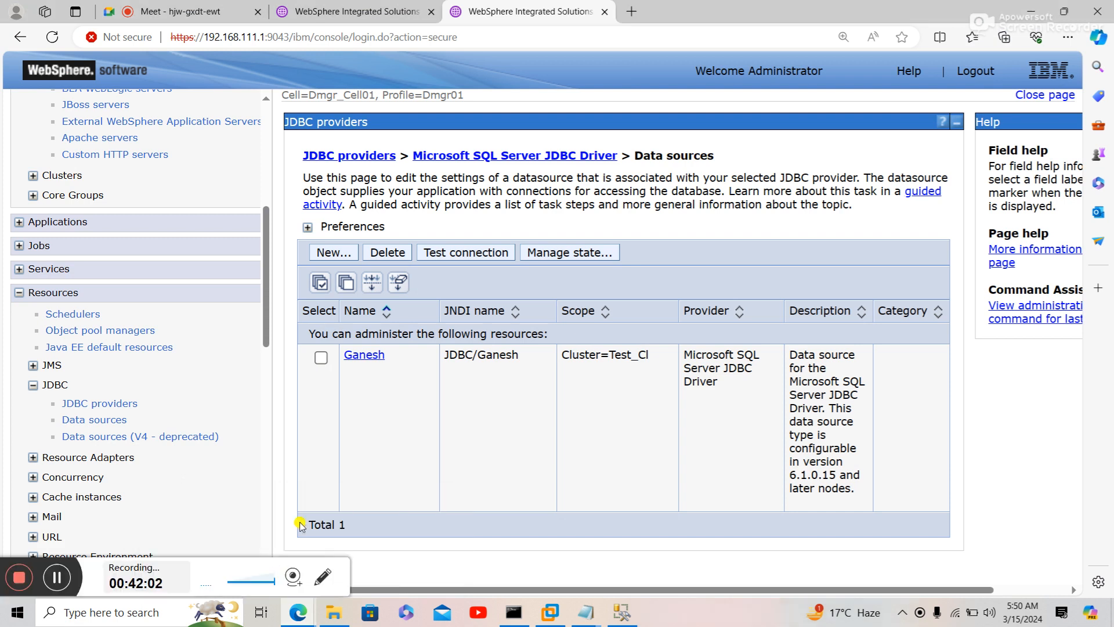
pyautogui.moveTo(262, 337); pyautogui.dragTo(264, 491)
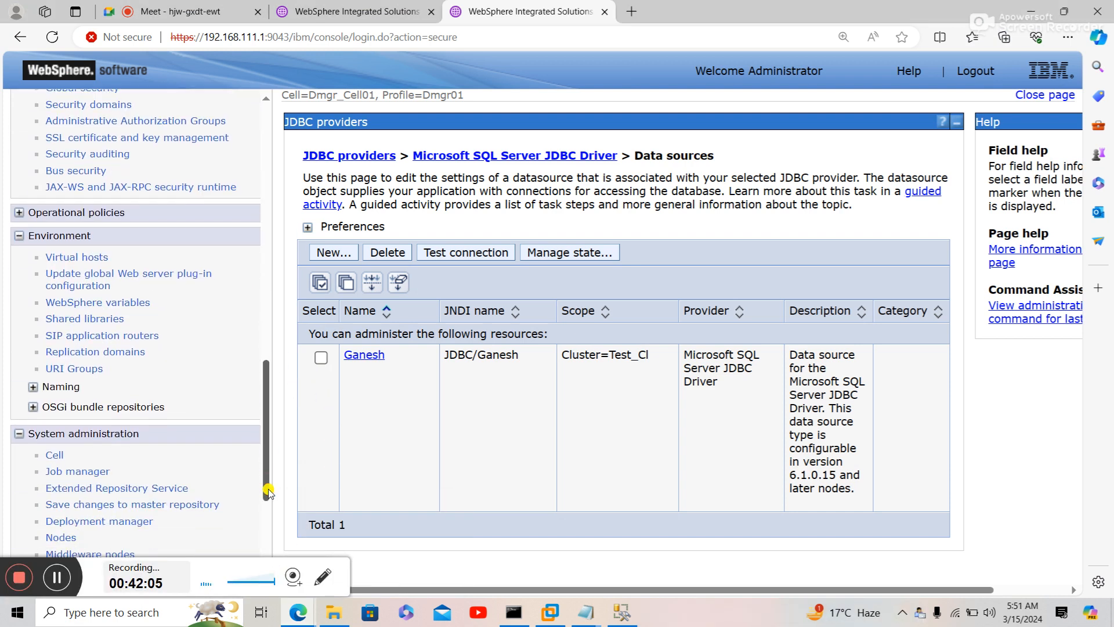
pyautogui.click(112, 303)
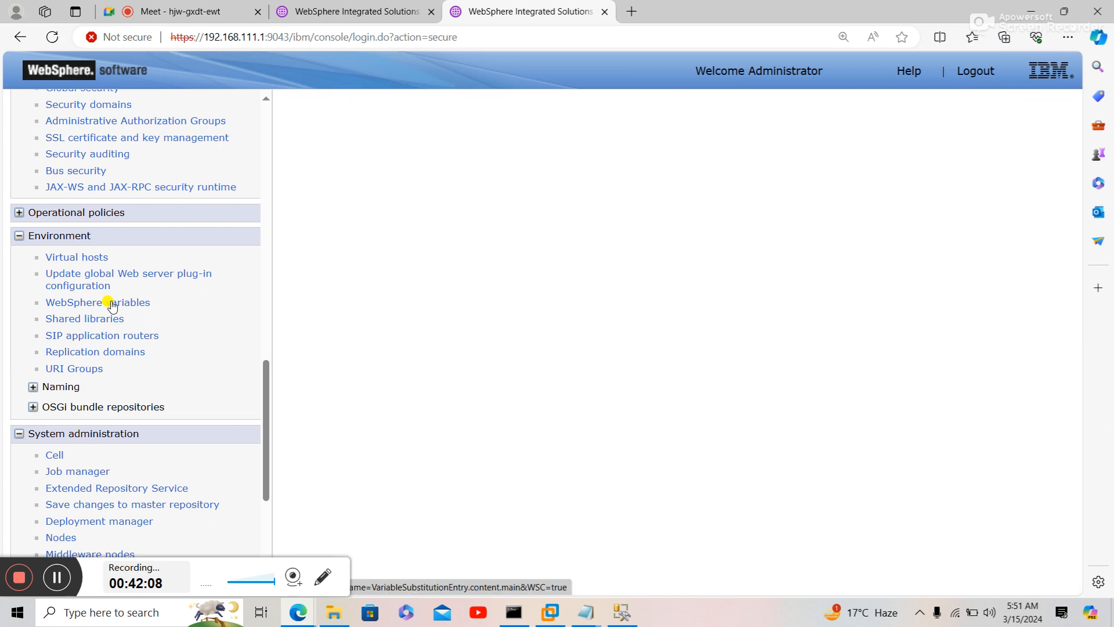
pyautogui.click(332, 412)
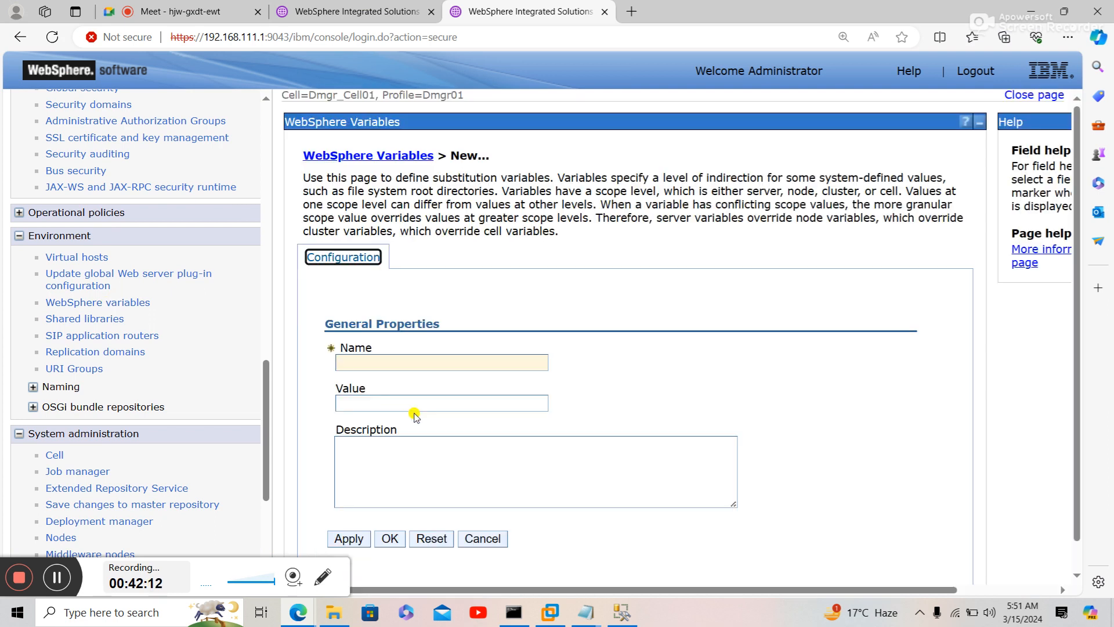
pyautogui.click(414, 366)
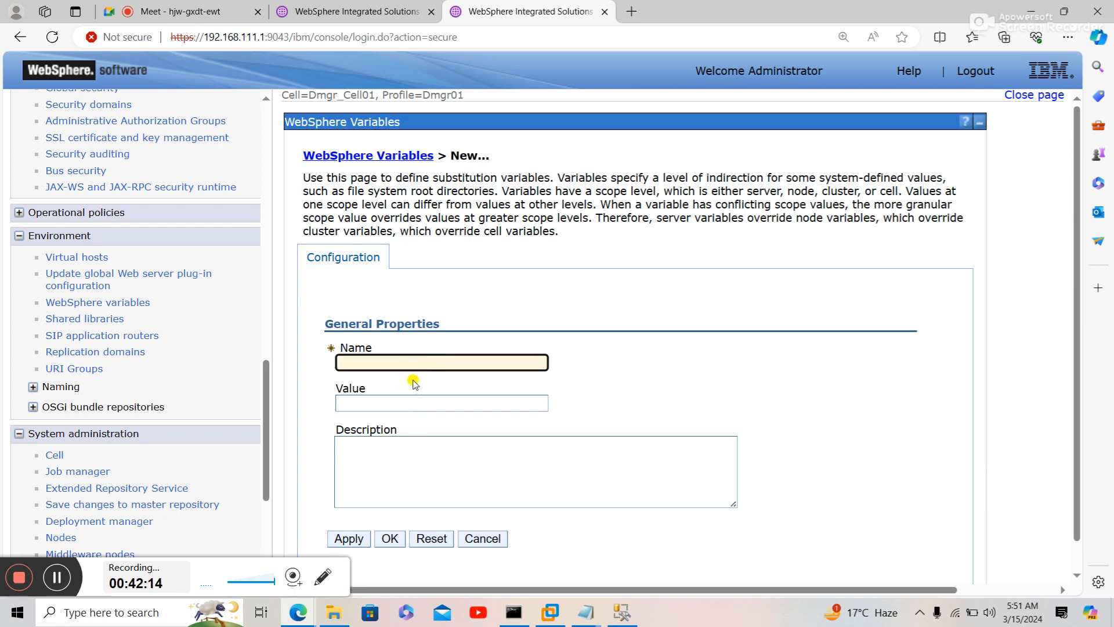
pyautogui.write('MSSQLSERVER_JDBC_DRIVER_PATH')
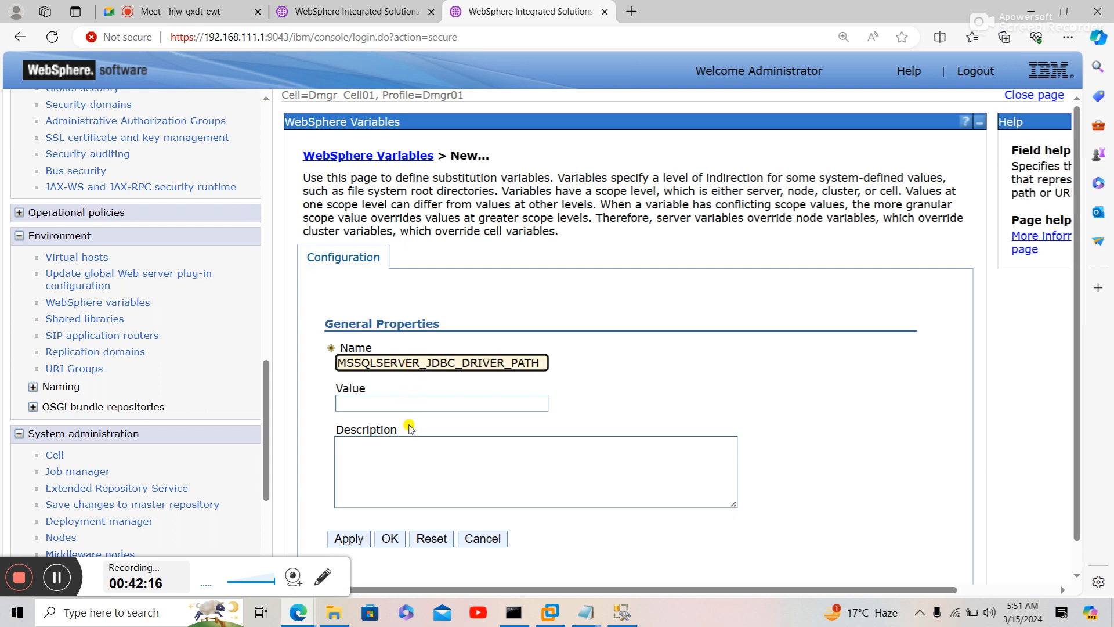
pyautogui.click(408, 403)
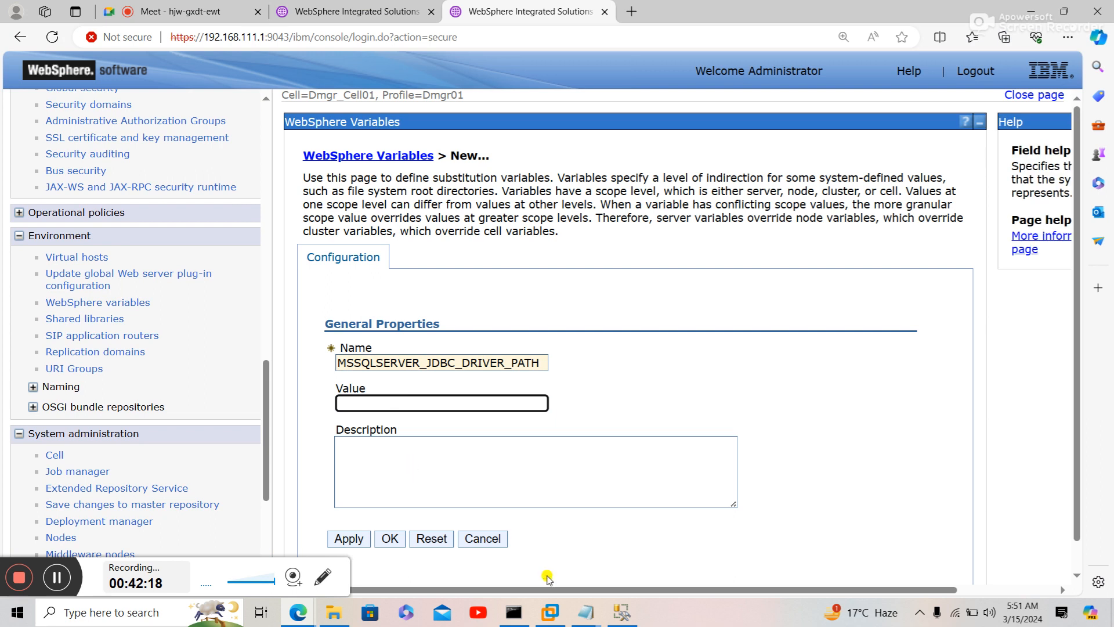
pyautogui.click(586, 612)
# - Copy the universalDriver lib path from the SQL Server DataSource notes in Notepad
pyautogui.click(614, 559)
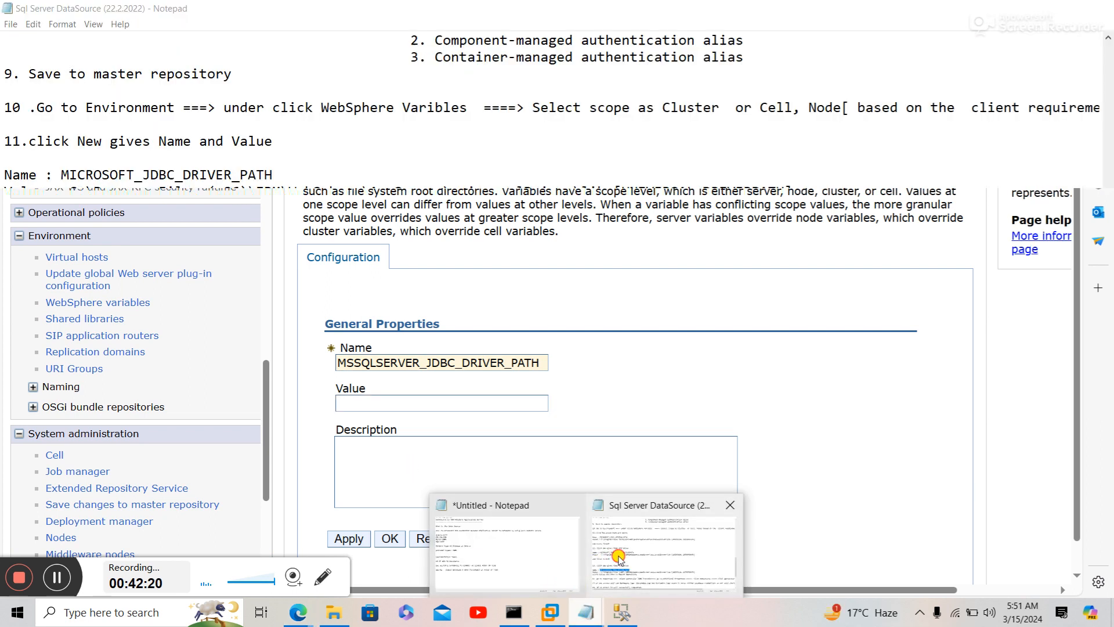
pyautogui.moveTo(69, 444); pyautogui.dragTo(607, 445)
pyautogui.hotkey('ctrl', 'c')
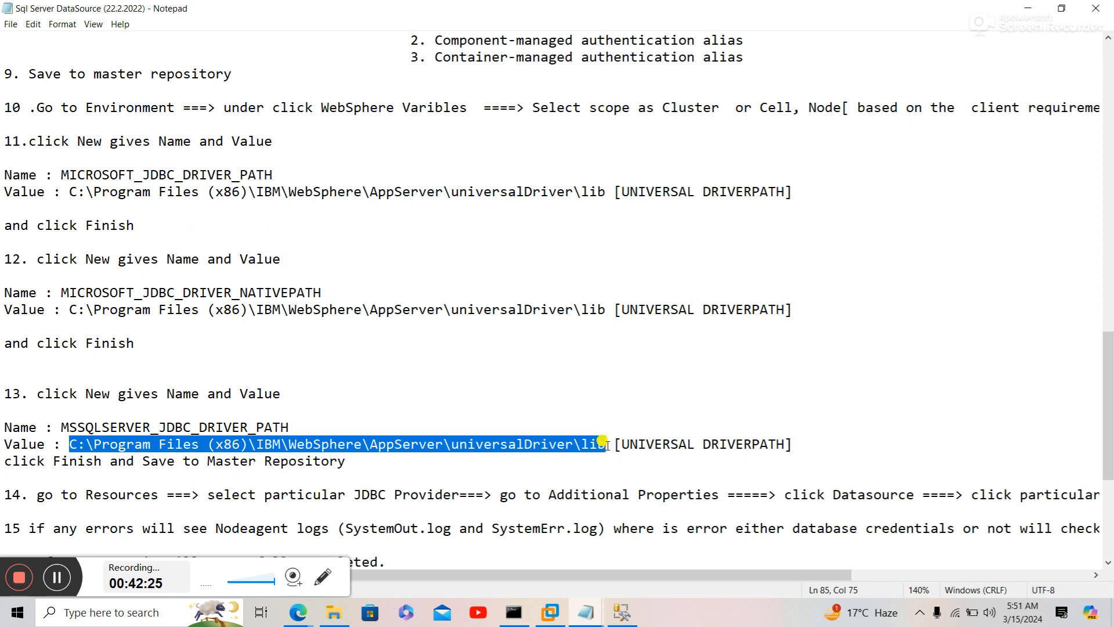
pyautogui.click(299, 614)
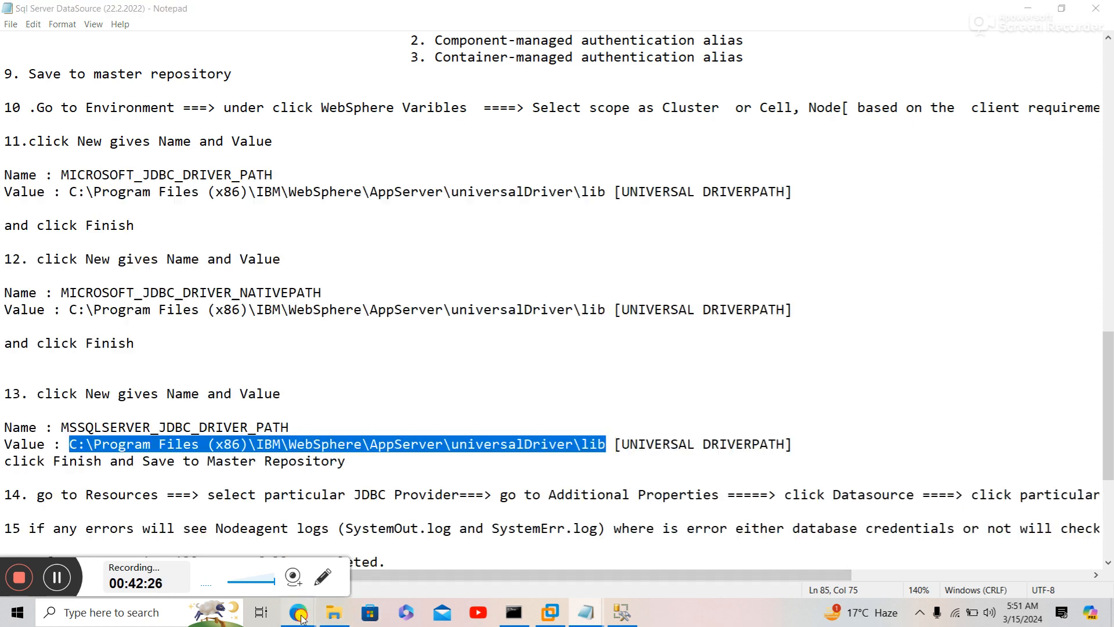
pyautogui.click(280, 579)
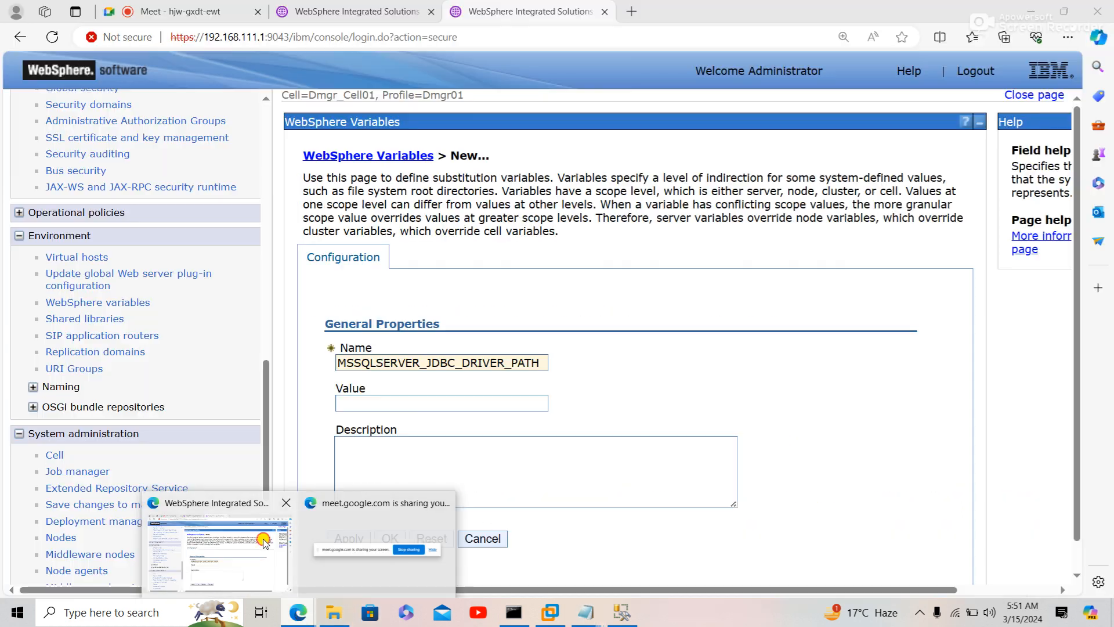
# - Set the value to C:\Program Files (x86)\IBM\WebSphere\AppServer\universalDriver\lib, apply, and save to master configuration
pyautogui.click(448, 403)
pyautogui.hotkey('ctrl', 'v')
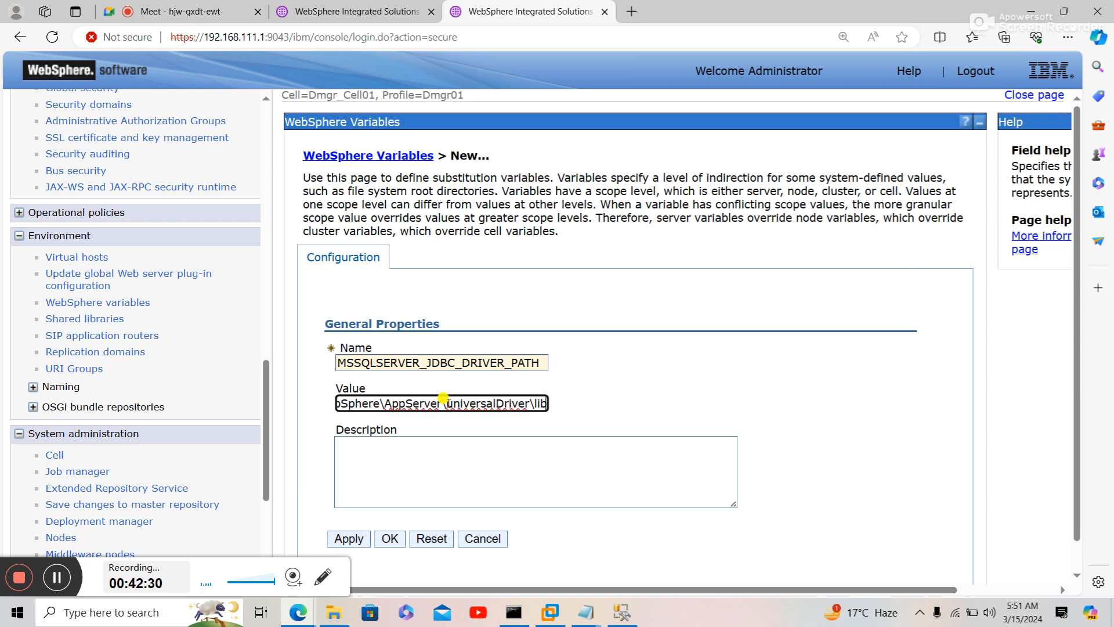
pyautogui.click(355, 539)
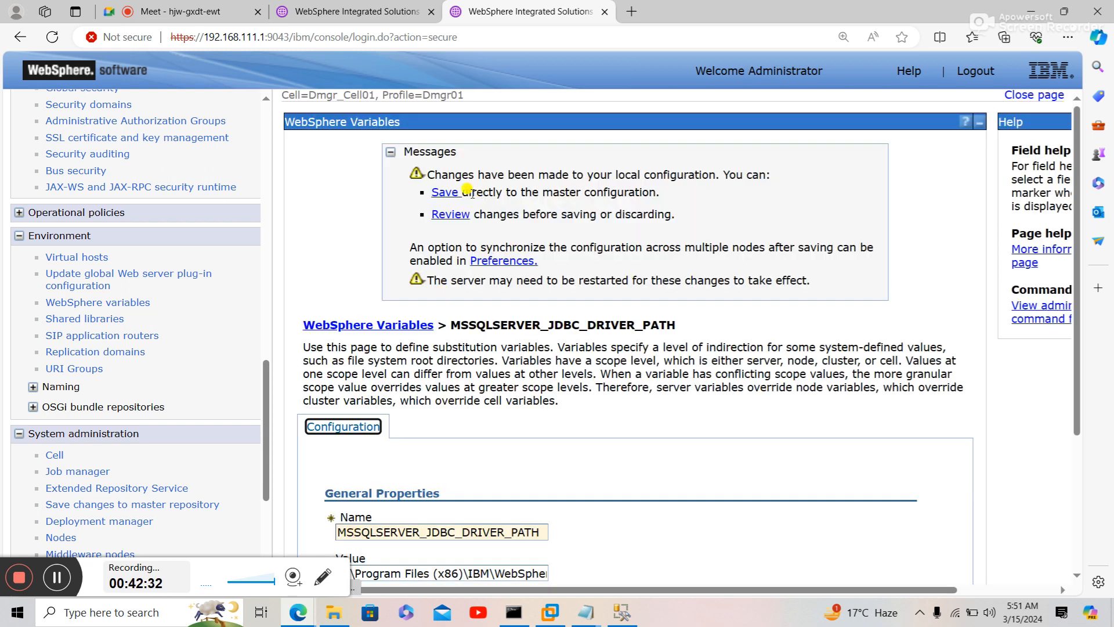
pyautogui.click(443, 194)
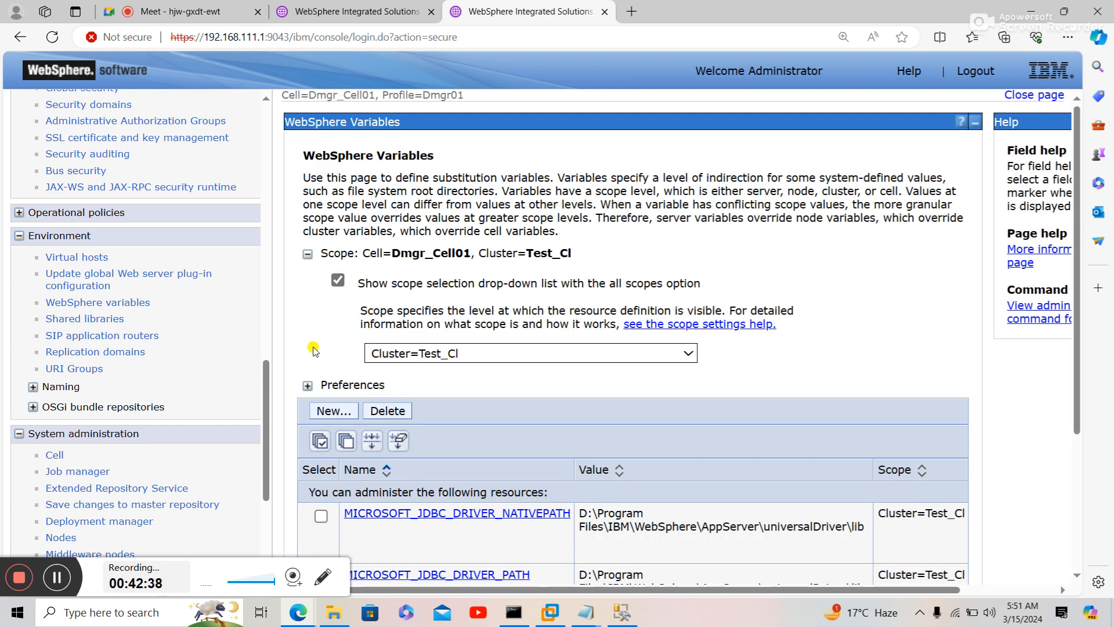
pyautogui.scroll(-3, 313, 351)
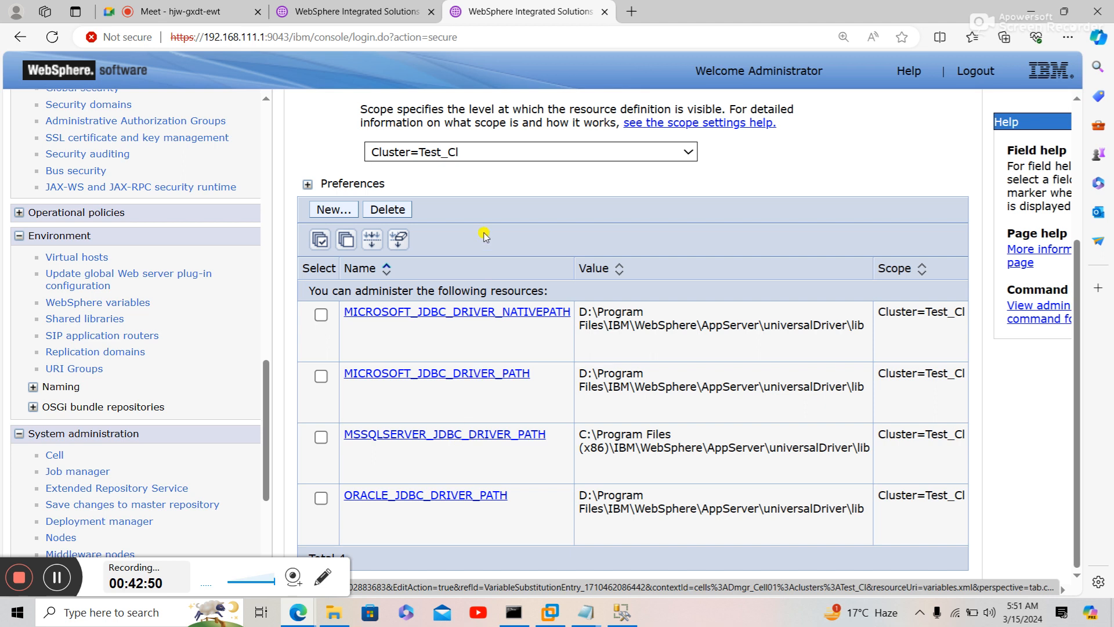
# - Switch the WebSphere variables list scope to All scopes
pyautogui.click(454, 155)
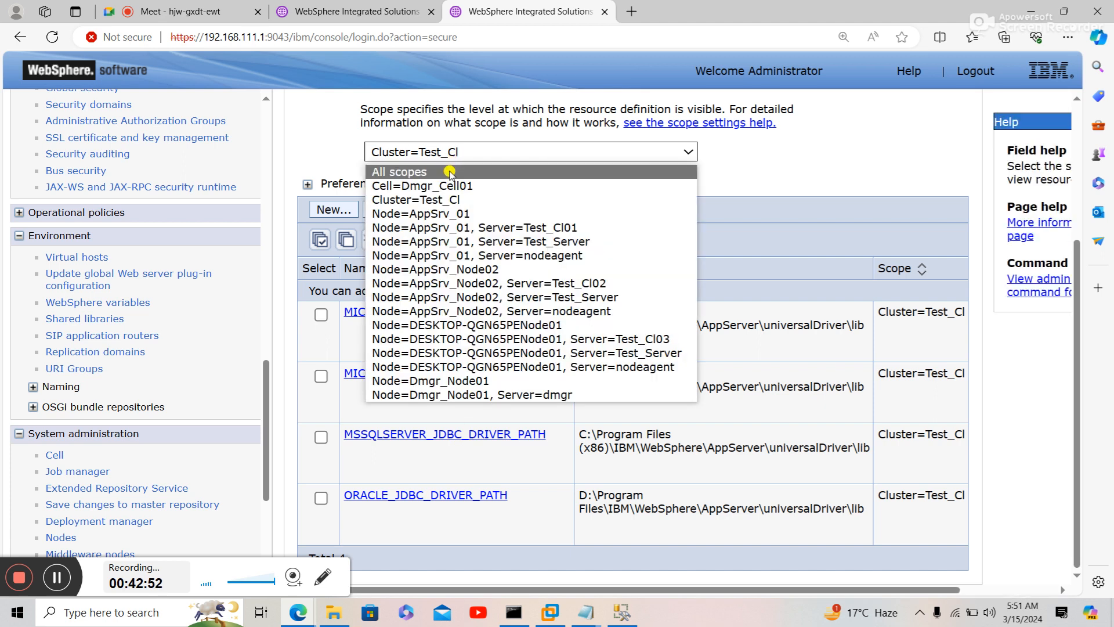
pyautogui.click(450, 172)
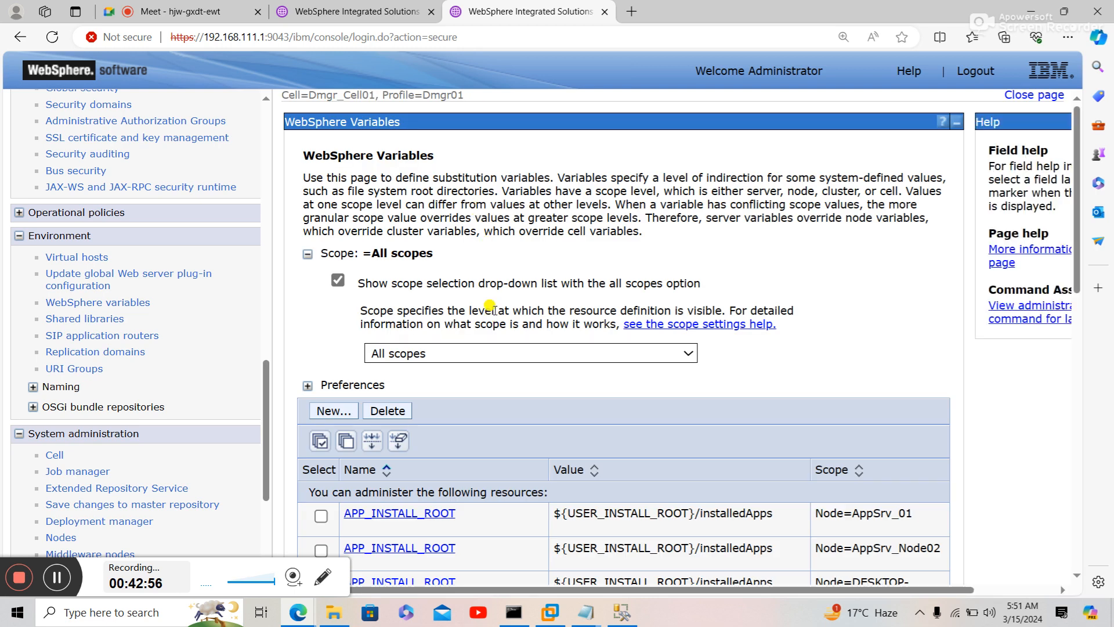
pyautogui.scroll(-13, 494, 306)
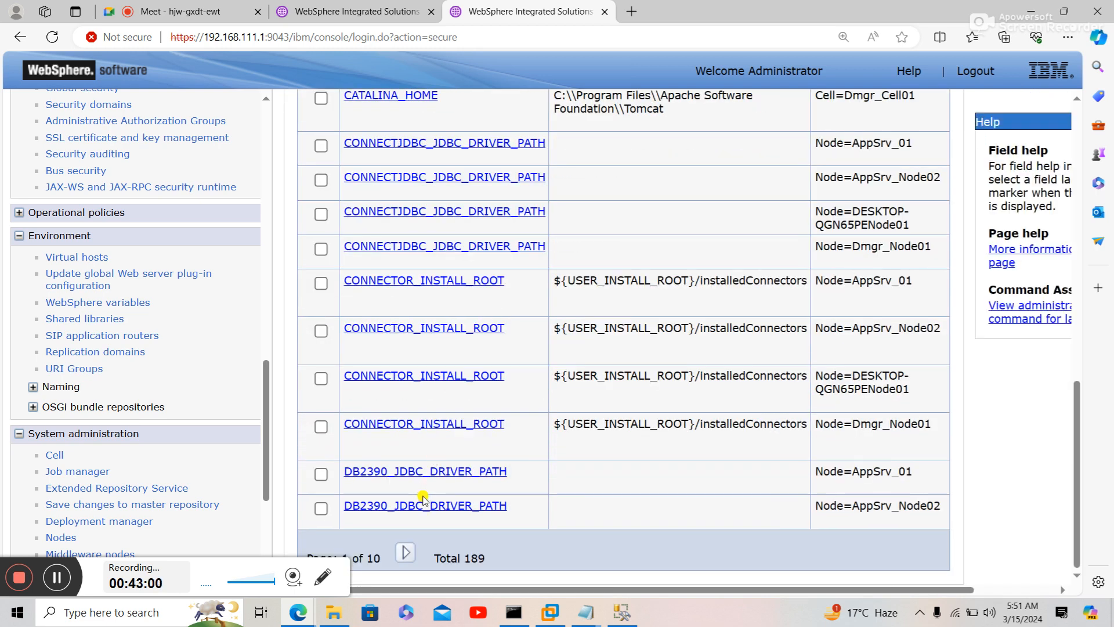
# - Page through the all-scope variable list to check the JDBC driver path entries
pyautogui.click(406, 551)
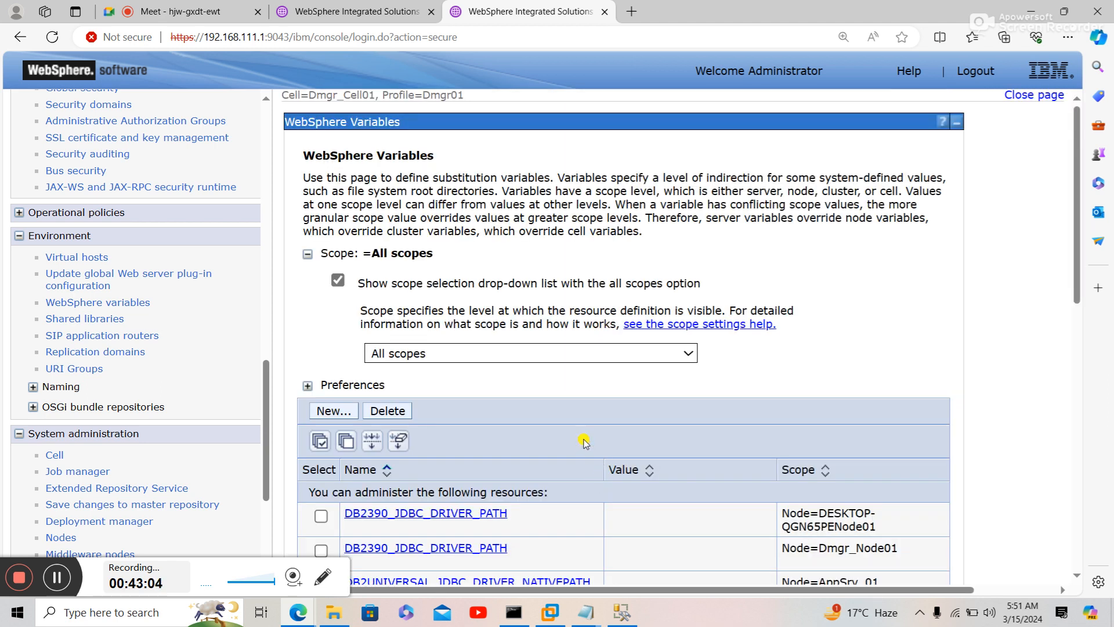
pyautogui.scroll(-7, 586, 444)
pyautogui.scroll(-4, 584, 442)
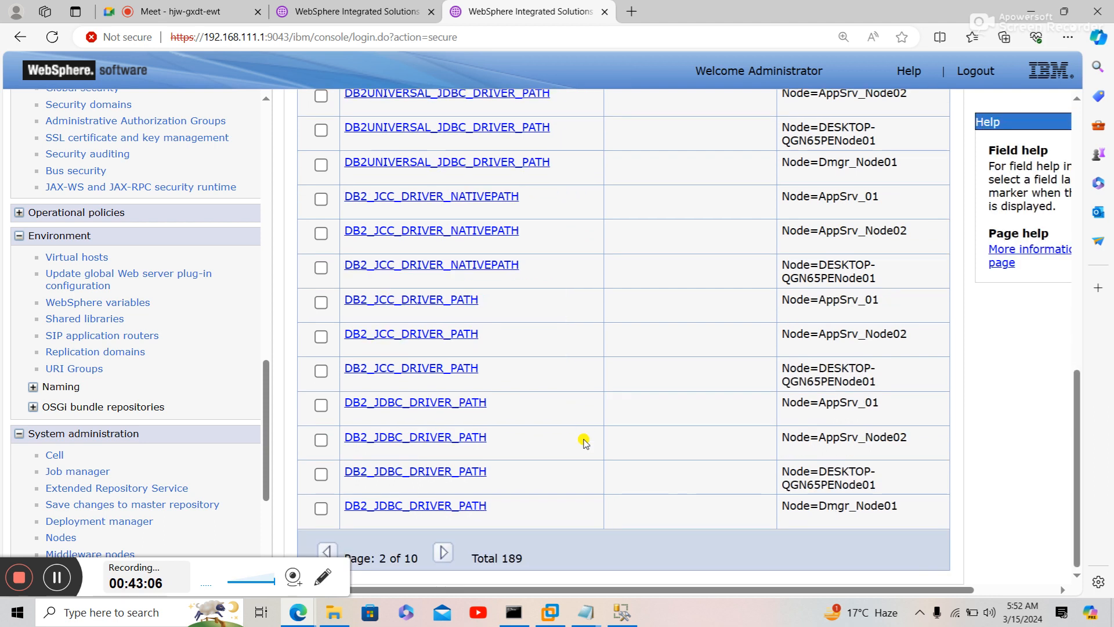
pyautogui.click(444, 551)
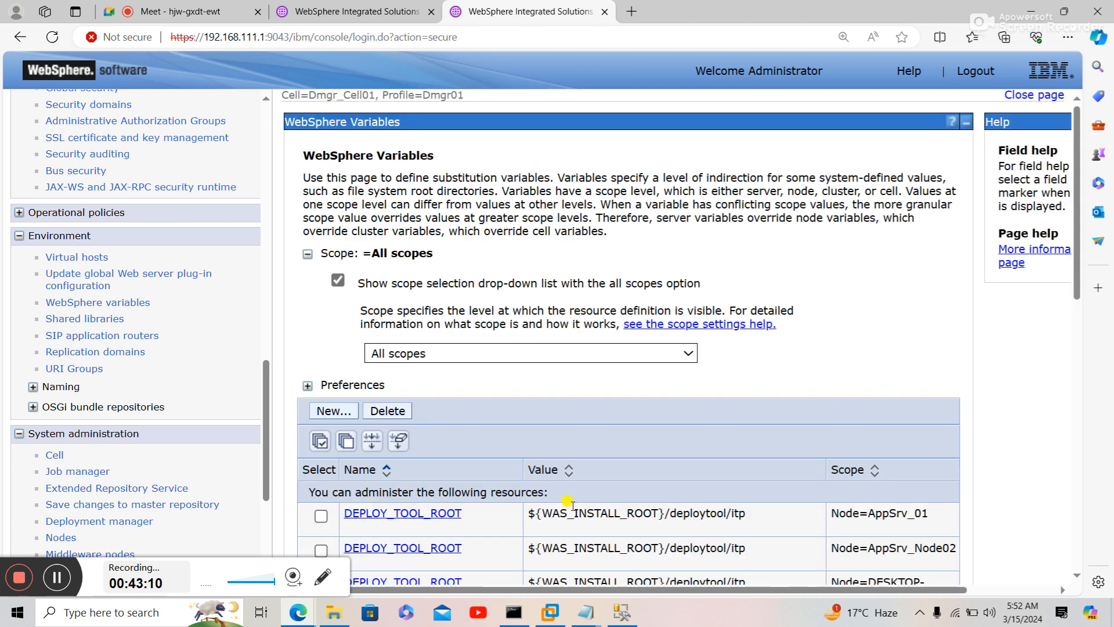
pyautogui.scroll(-10, 568, 502)
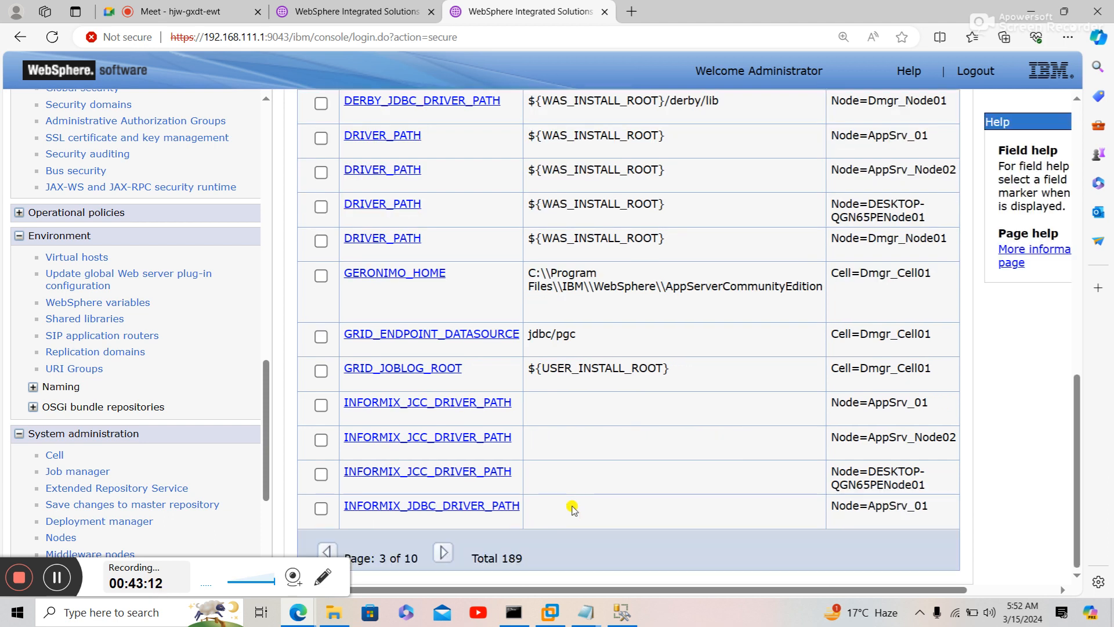
pyautogui.click(444, 552)
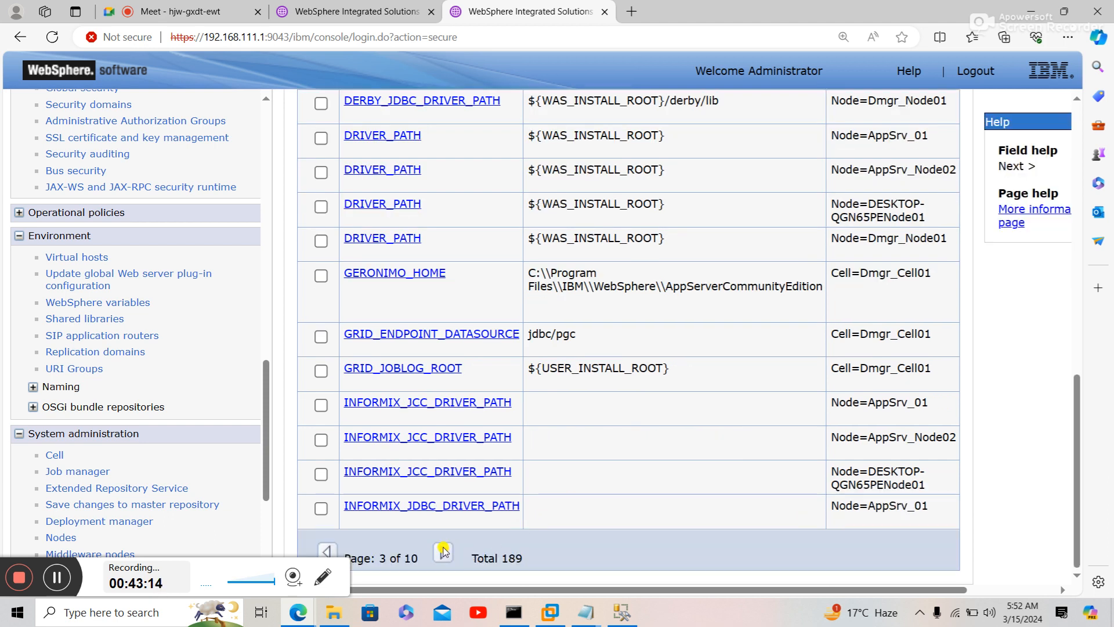
pyautogui.scroll(-10, 491, 450)
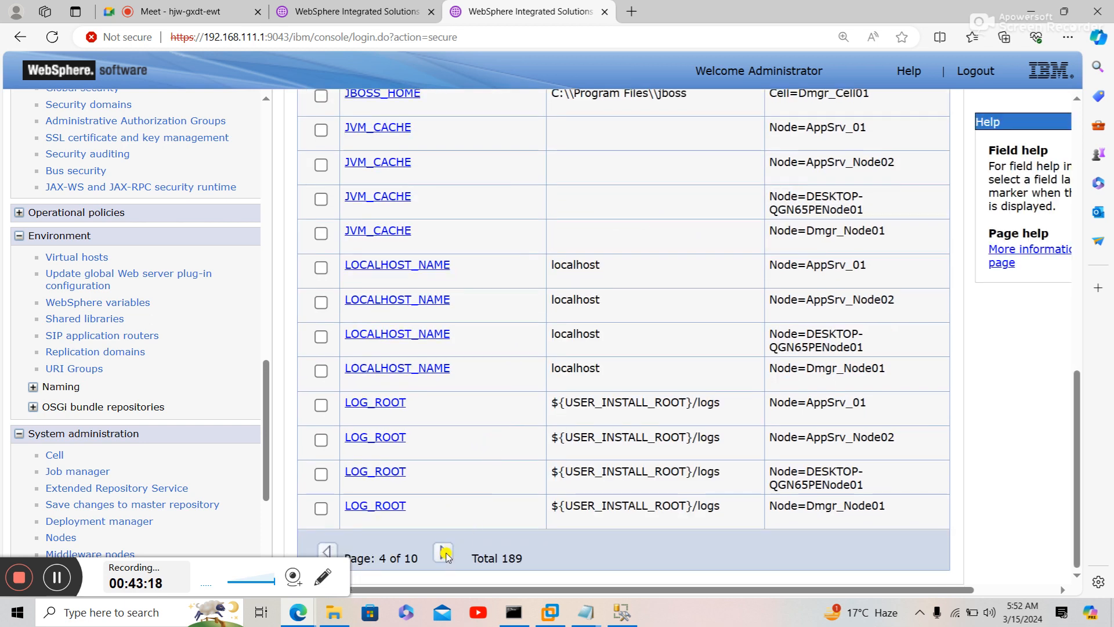
pyautogui.click(439, 552)
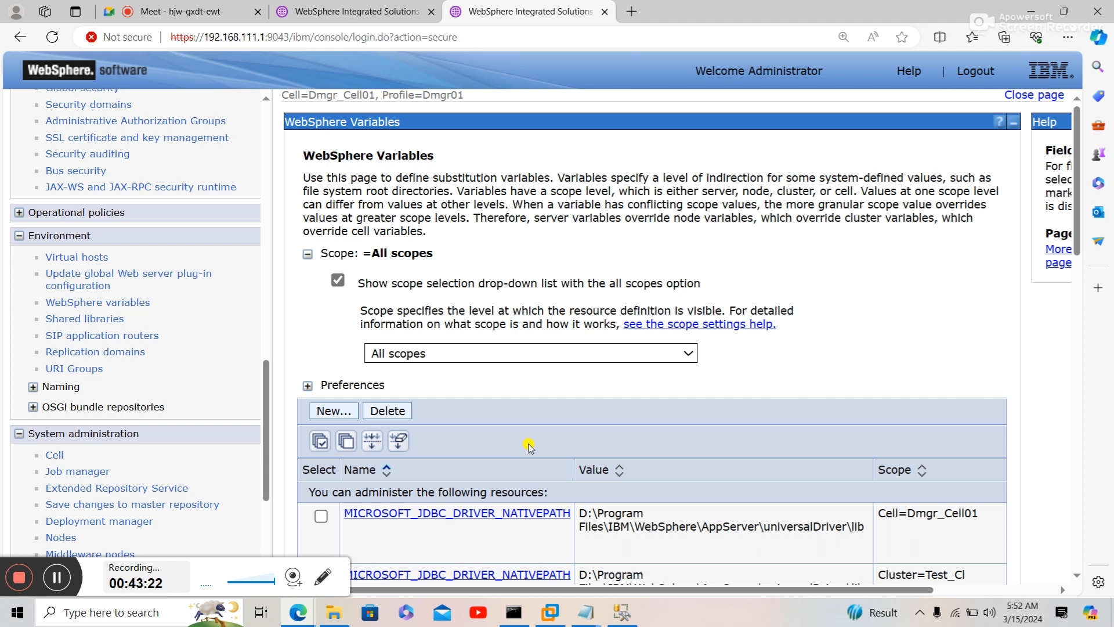
pyautogui.scroll(-1, 529, 447)
pyautogui.scroll(-7, 529, 447)
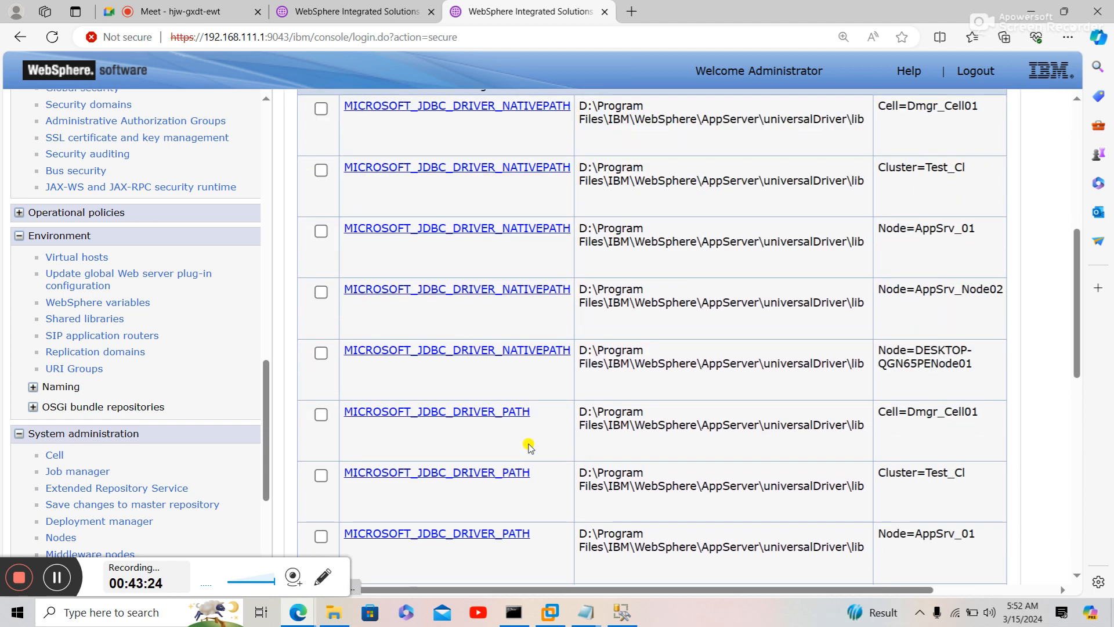
pyautogui.scroll(-5, 529, 447)
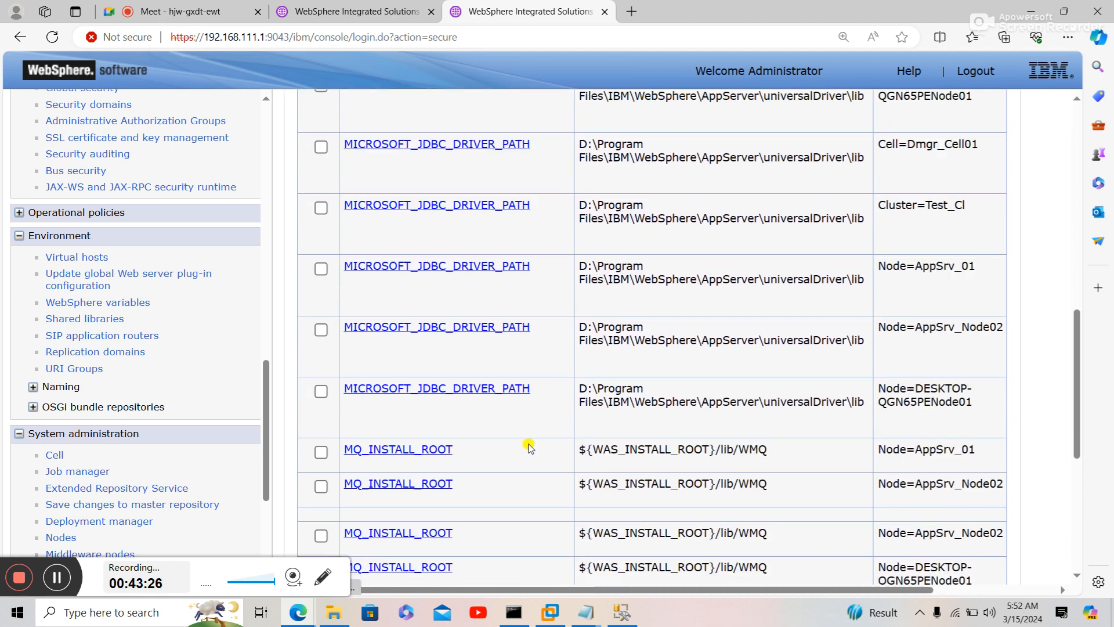
pyautogui.scroll(-3, 529, 447)
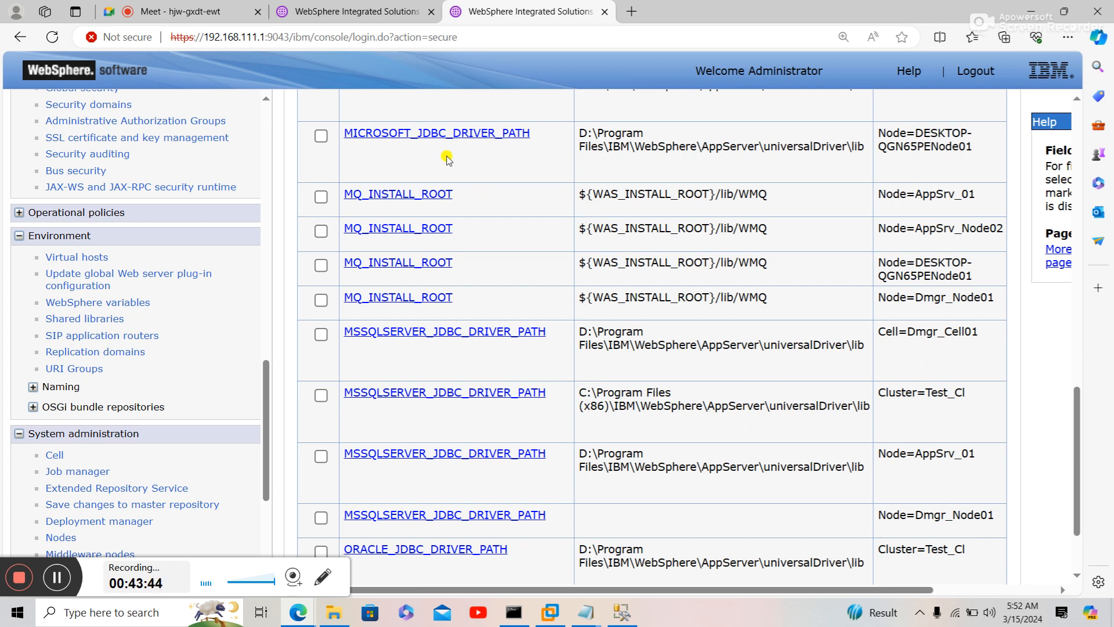
pyautogui.scroll(-2, 485, 232)
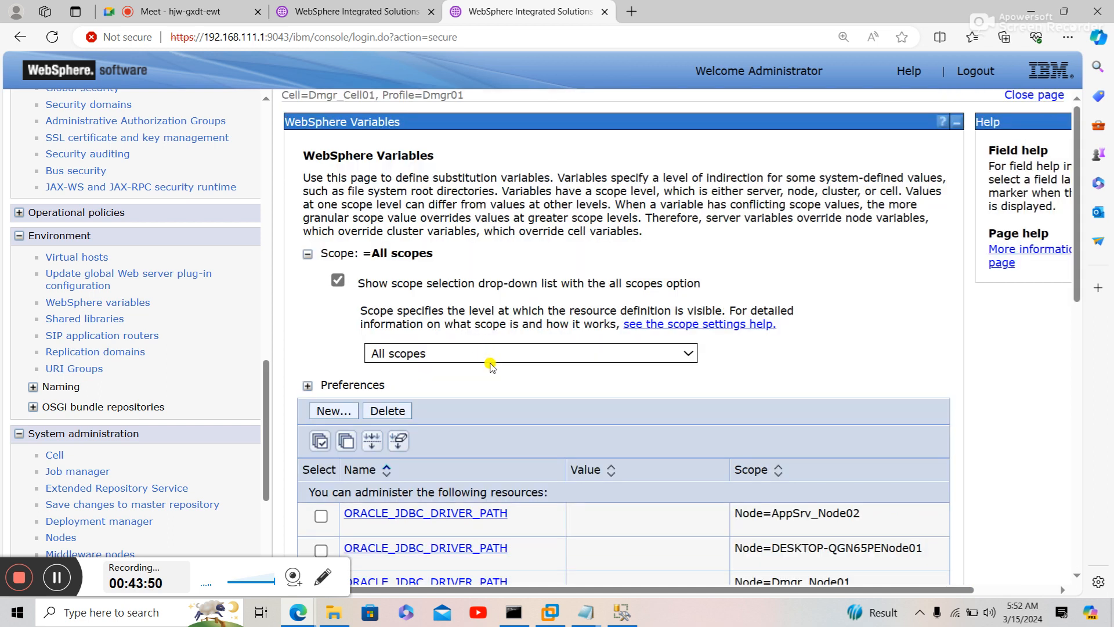
pyautogui.scroll(-1, 490, 366)
pyautogui.scroll(-10, 491, 366)
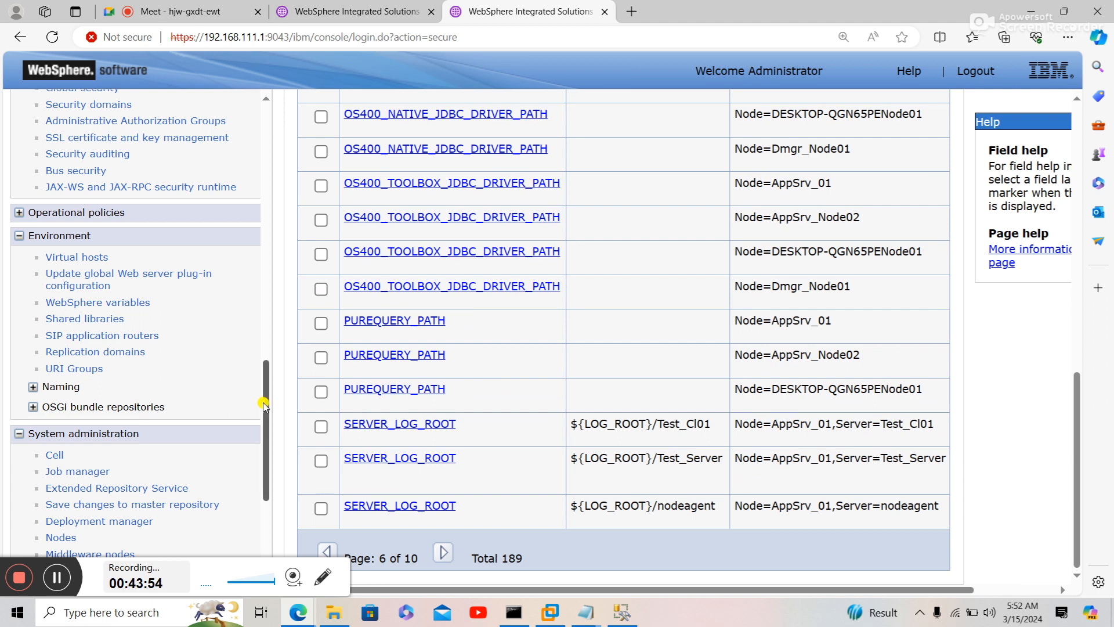
pyautogui.moveTo(264, 406); pyautogui.dragTo(259, 495)
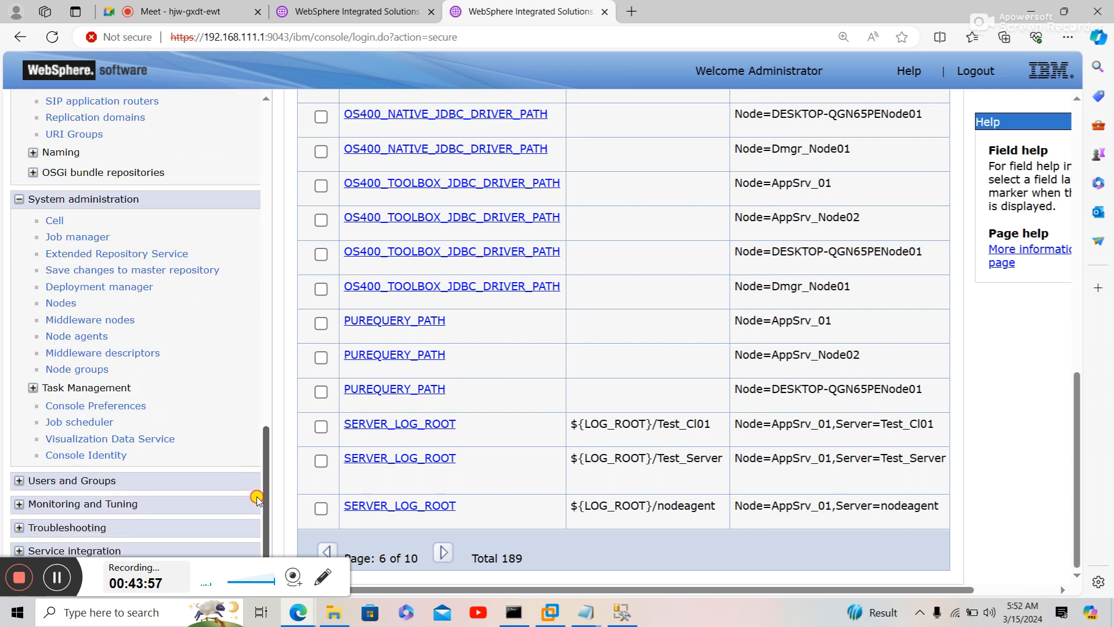
# - Select all three node agents and restart all servers on their nodes
pyautogui.click(87, 339)
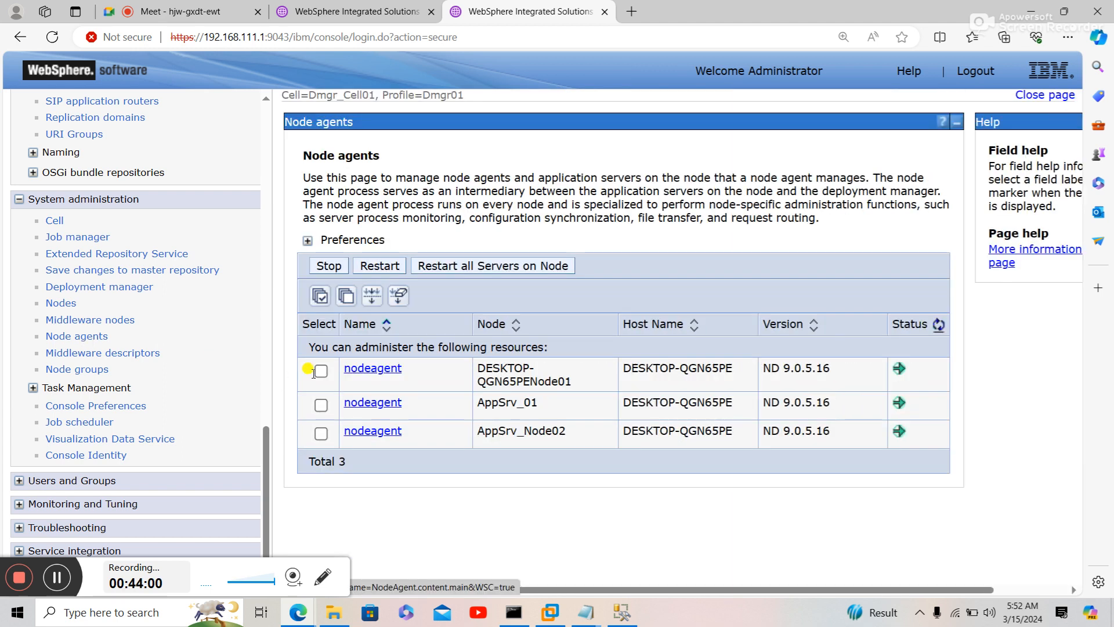
pyautogui.click(320, 297)
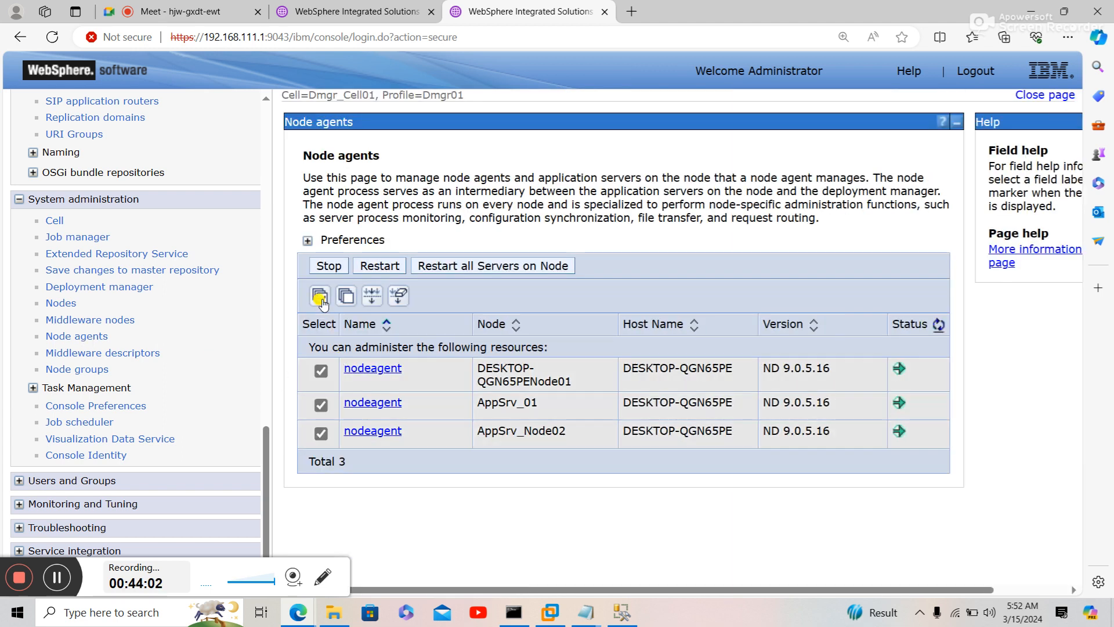
pyautogui.click(518, 266)
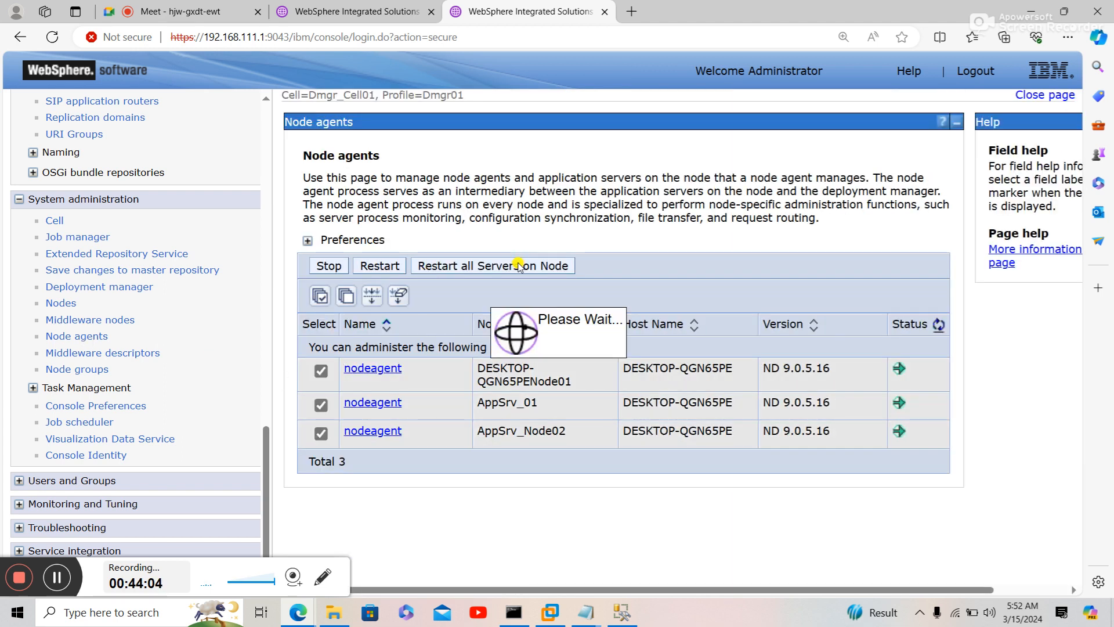
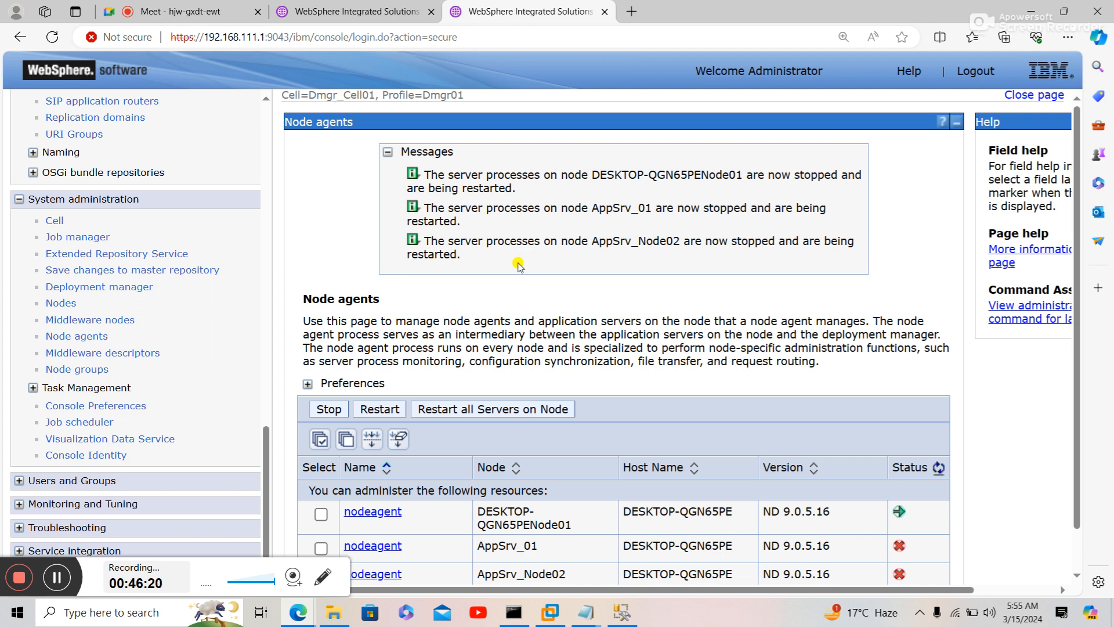
# - Refresh the node agent status until all three agents, including DESKTOP-QGN65PENode01, show stopped
pyautogui.scroll(-1, 518, 264)
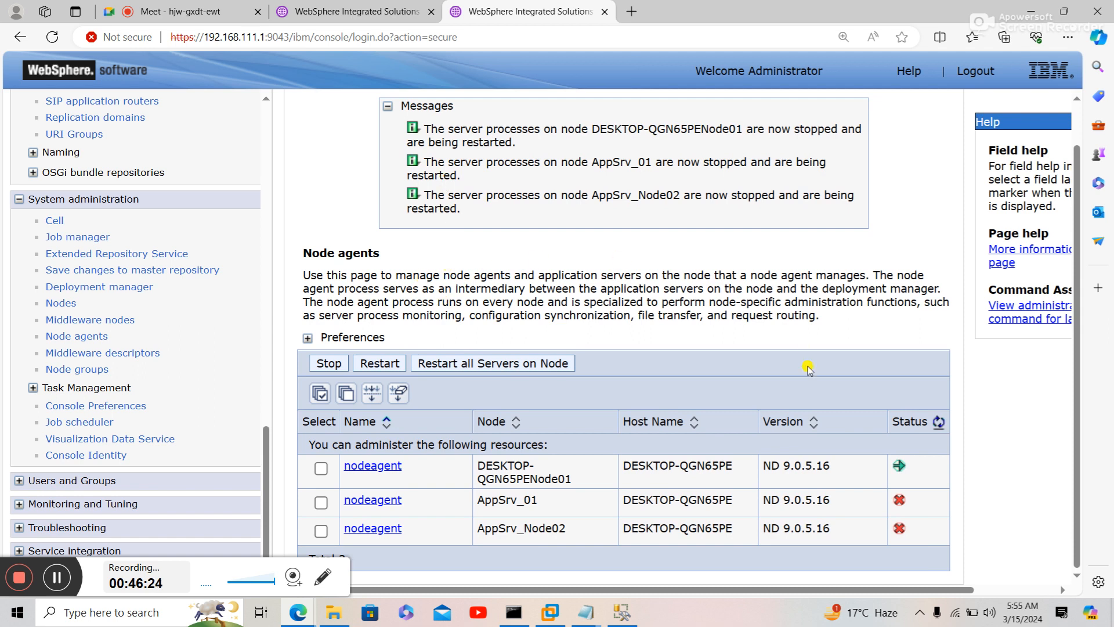
pyautogui.click(940, 423)
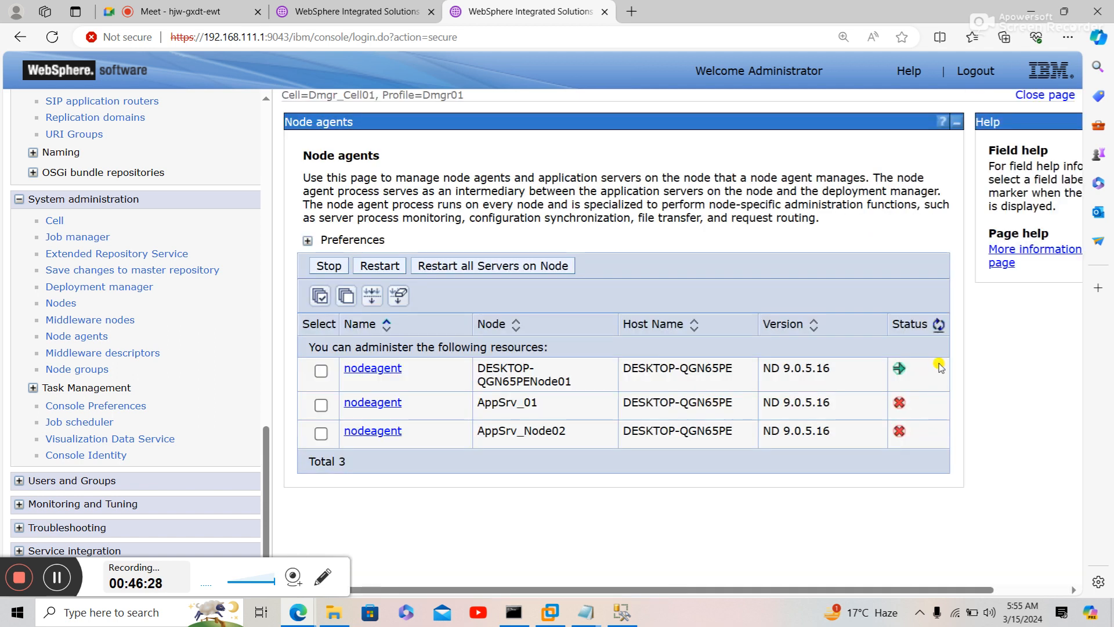
pyautogui.click(937, 327)
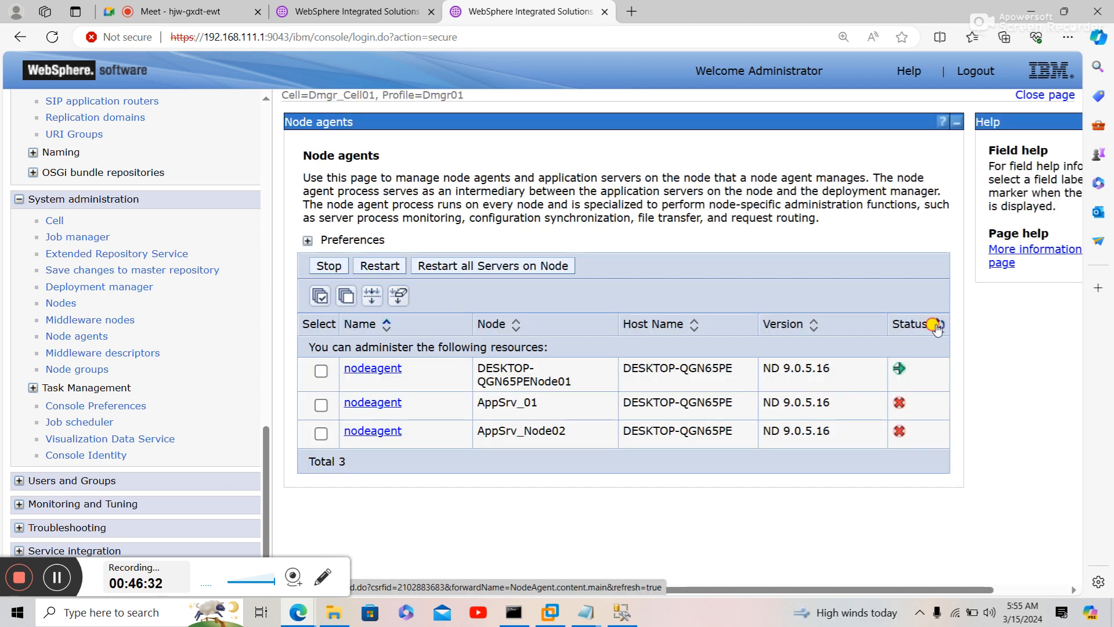
pyautogui.click(938, 327)
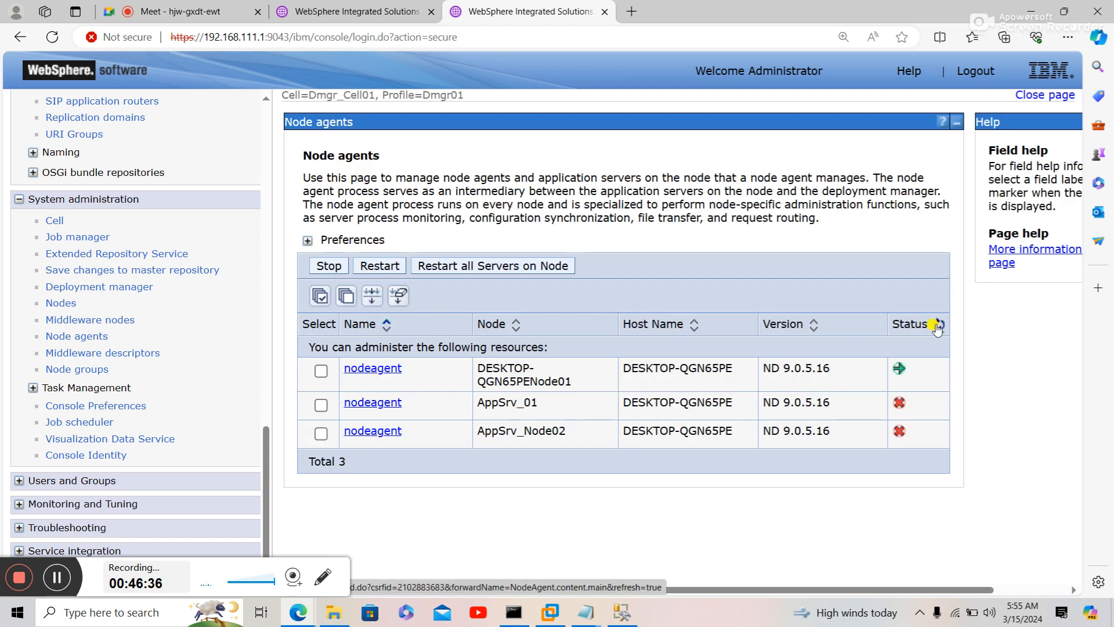
pyautogui.click(938, 327)
pyautogui.click(938, 326)
pyautogui.click(937, 327)
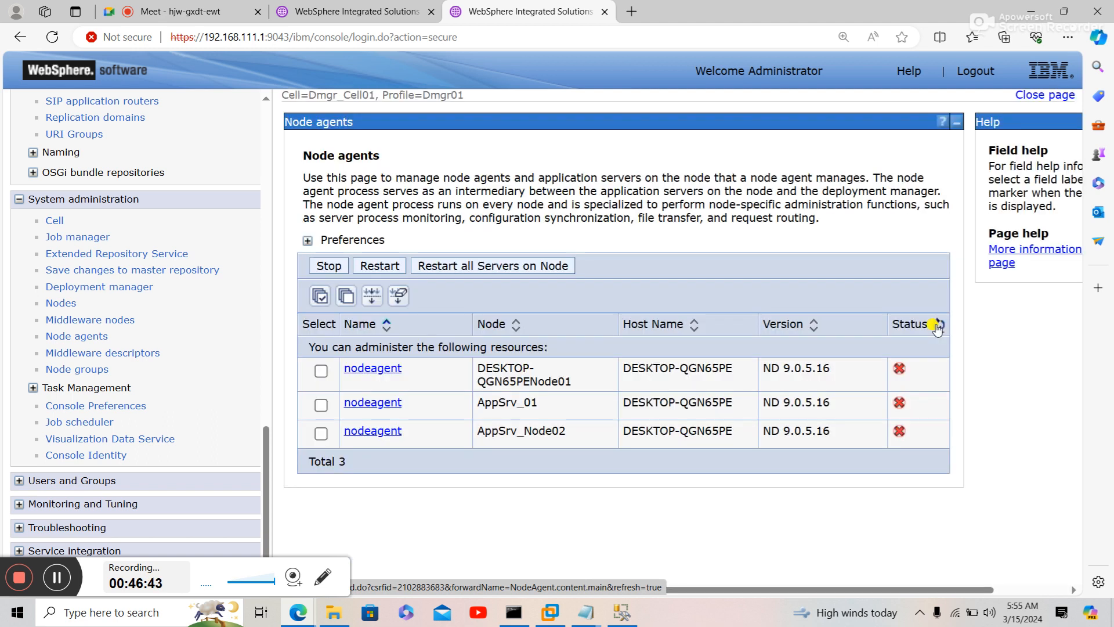
pyautogui.click(631, 618)
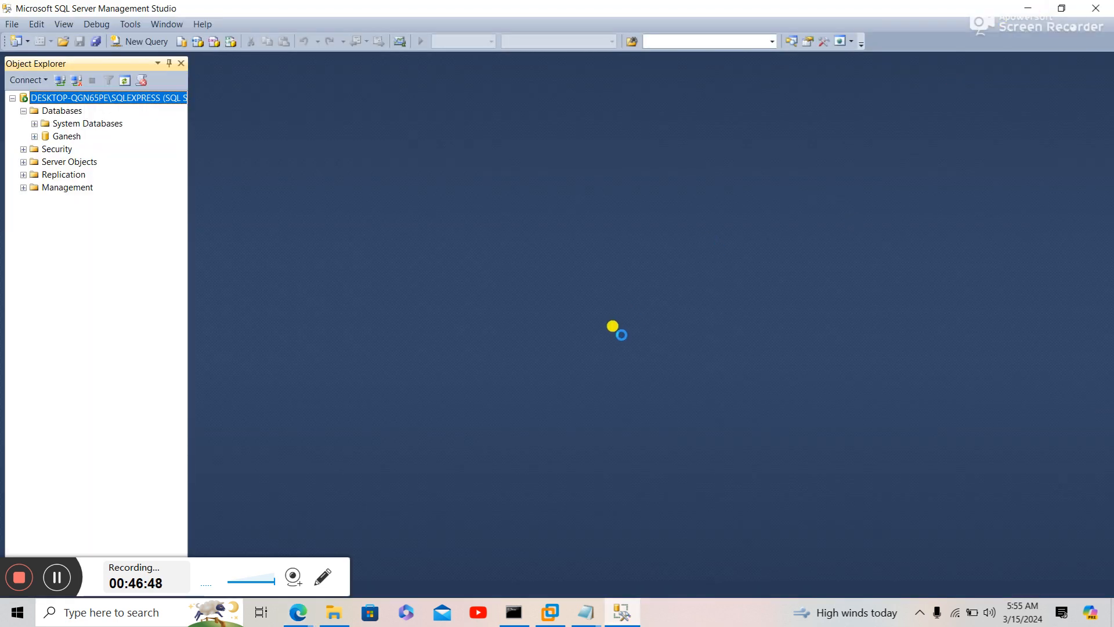
# - Bring up the Sql Server DataSource (22.2.2022) notes and look over the JDBC driver path steps
pyautogui.moveTo(588, 616)
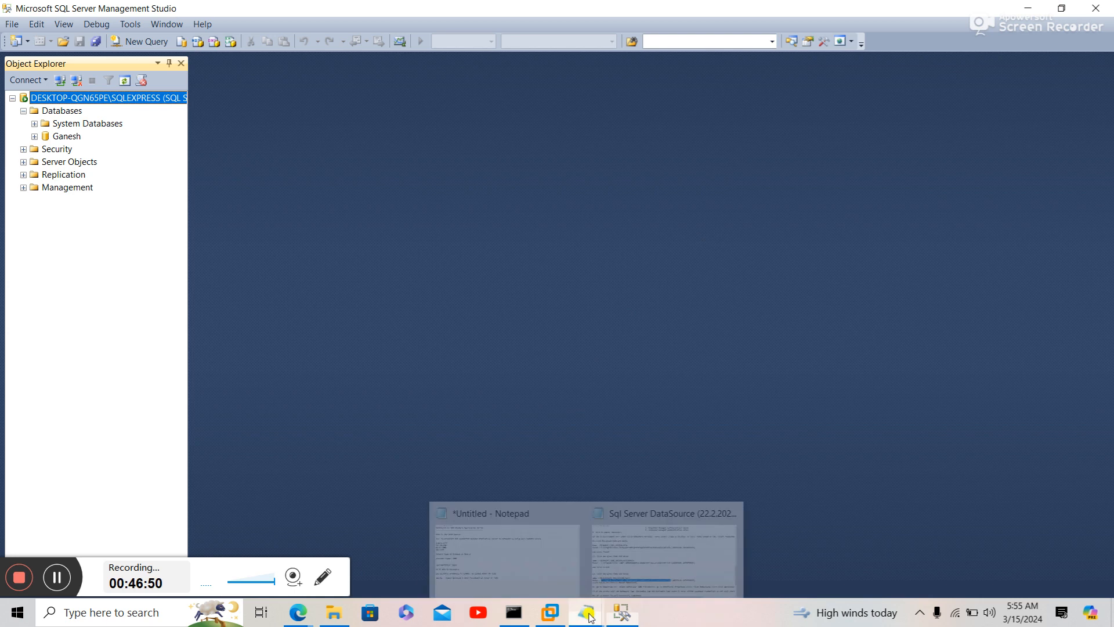
pyautogui.click(619, 576)
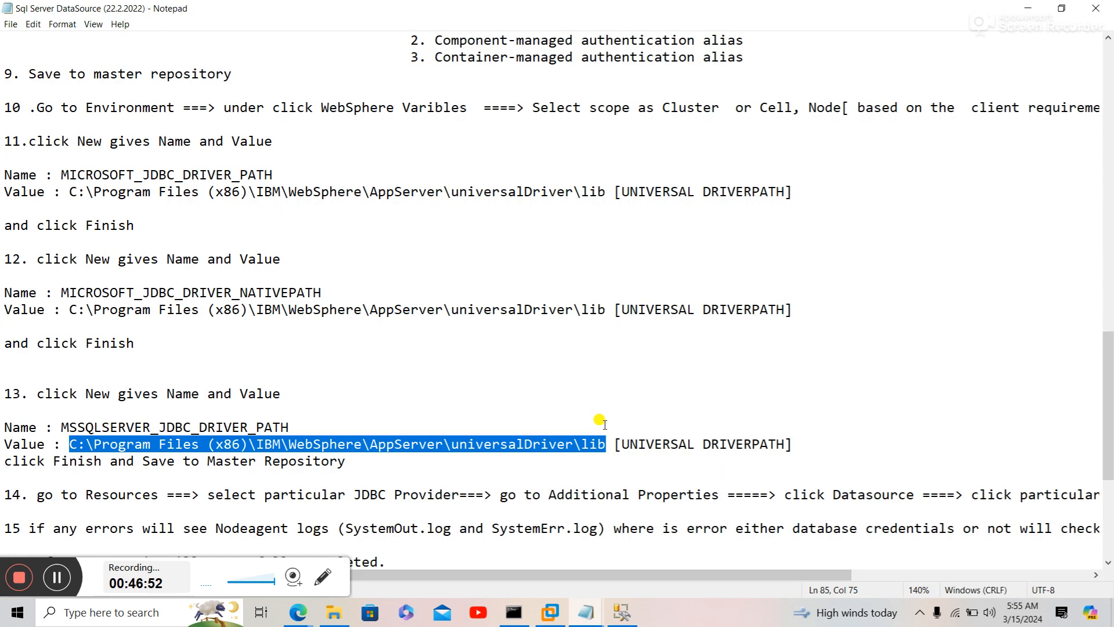
pyautogui.click(604, 427)
pyautogui.press('Down')
pyautogui.press('Down')
pyautogui.press('Down')
pyautogui.press('Down')
pyautogui.press('Down')
pyautogui.press('Down')
pyautogui.press('Down')
pyautogui.press('Down')
pyautogui.press('Down')
pyautogui.press('Down')
pyautogui.press('Down')
pyautogui.press('Down')
pyautogui.press('Down')
pyautogui.press('Down')
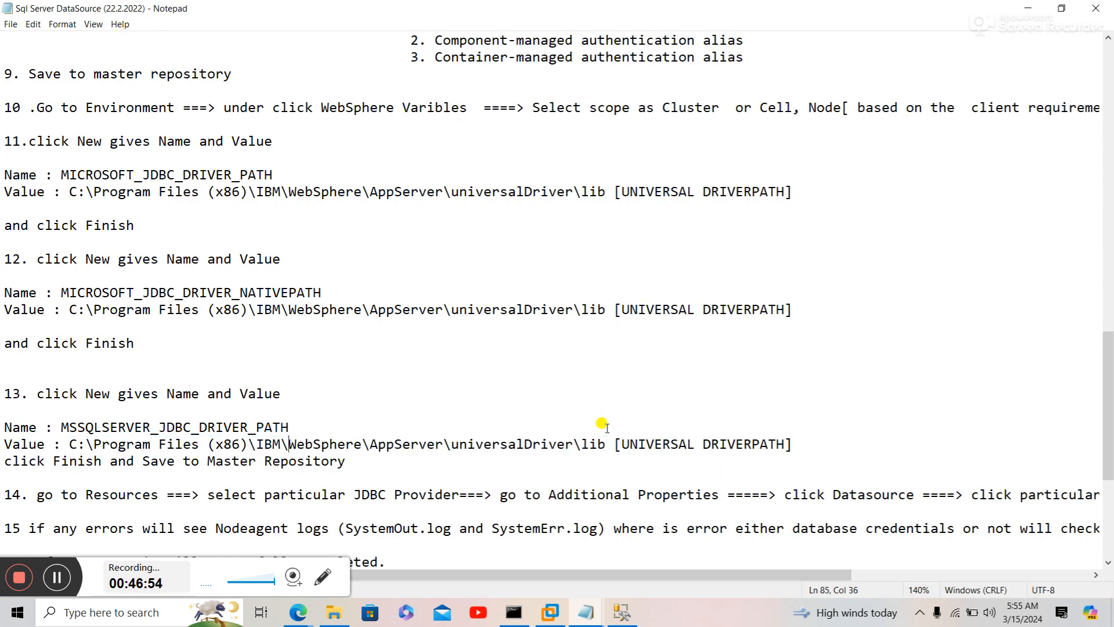
pyautogui.press('Up')
pyautogui.press('Up')
pyautogui.press('Up')
pyautogui.press('Up')
pyautogui.press('Up')
pyautogui.press('Up')
pyautogui.press('Up')
pyautogui.press('Up')
pyautogui.press('Up')
pyautogui.press('Up')
pyautogui.press('Up')
pyautogui.press('Up')
pyautogui.press('Up')
pyautogui.press('Up')
pyautogui.press('Up')
pyautogui.press('Up')
pyautogui.press('Up')
pyautogui.press('Up')
pyautogui.press('Up')
pyautogui.press('Up')
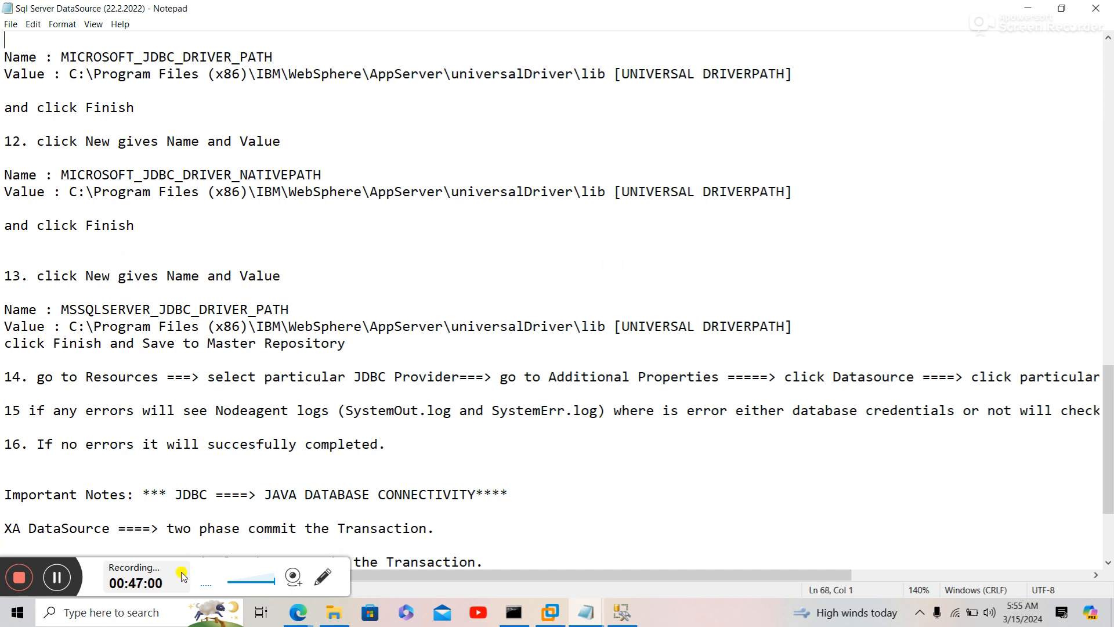
# - Back on the Node agents page, keep refreshing the status while all three agents remain stopped
pyautogui.moveTo(296, 614)
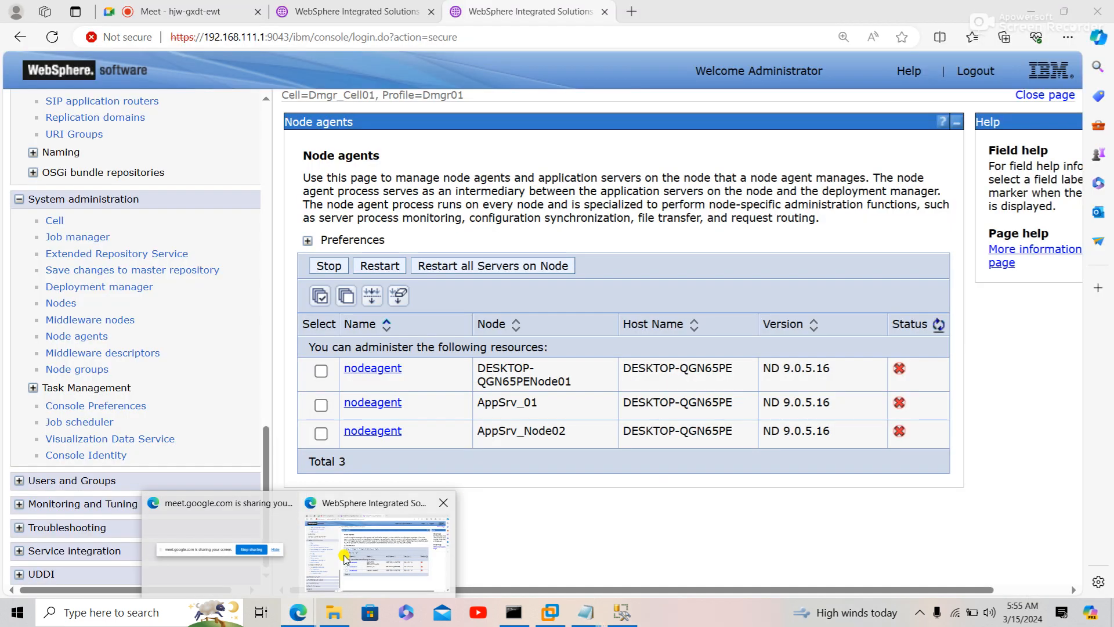
pyautogui.click(345, 559)
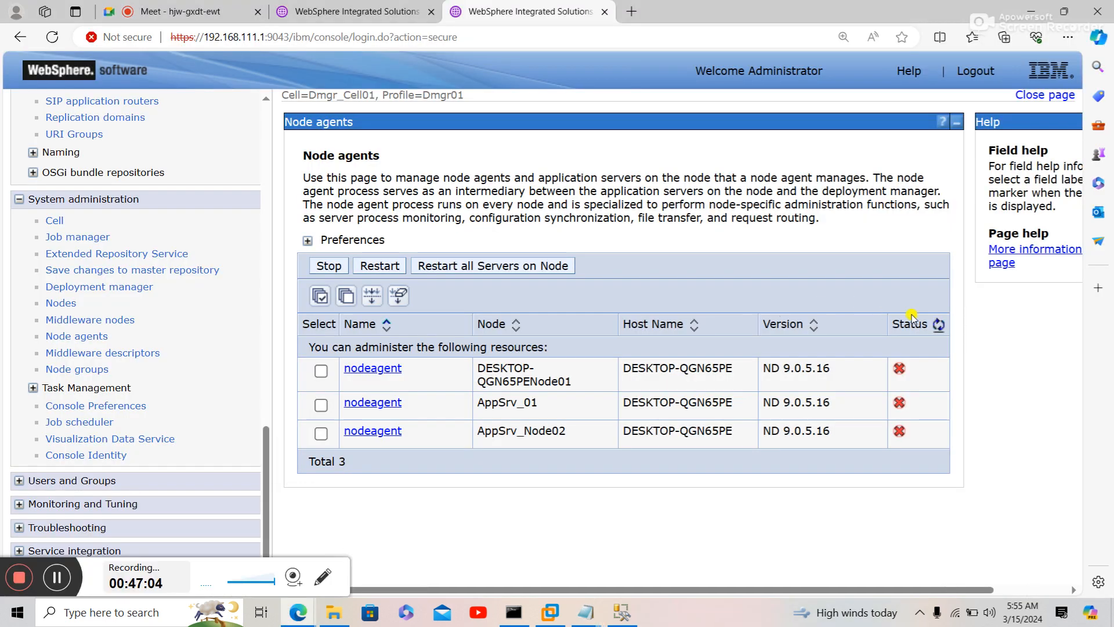
pyautogui.click(938, 327)
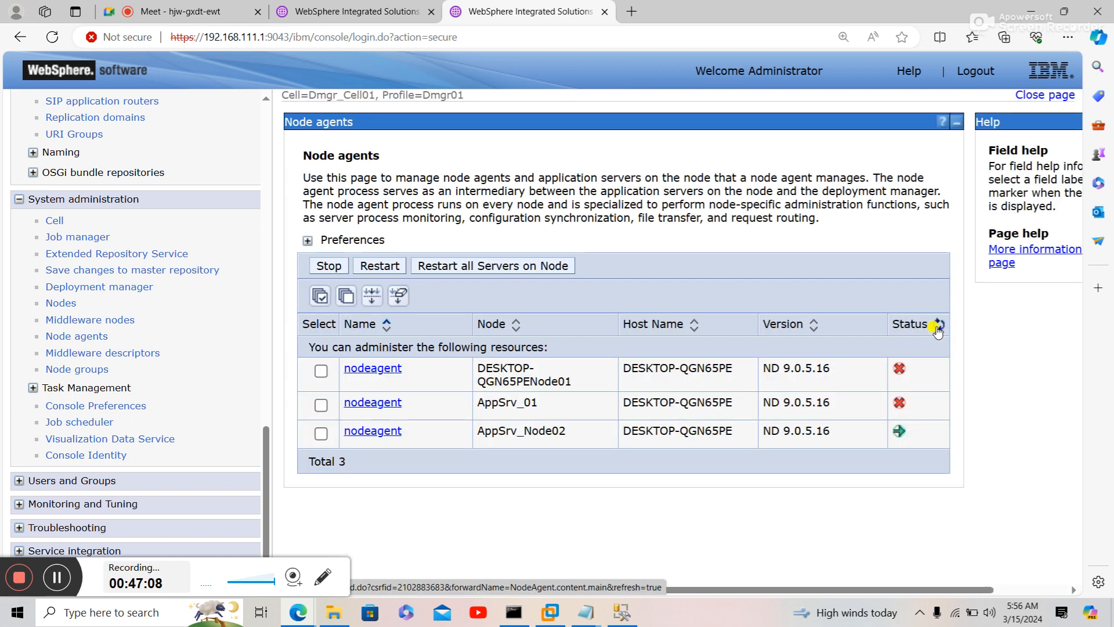
pyautogui.click(938, 326)
pyautogui.click(937, 327)
pyautogui.click(938, 326)
pyautogui.click(938, 326)
pyautogui.click(939, 327)
pyautogui.click(938, 327)
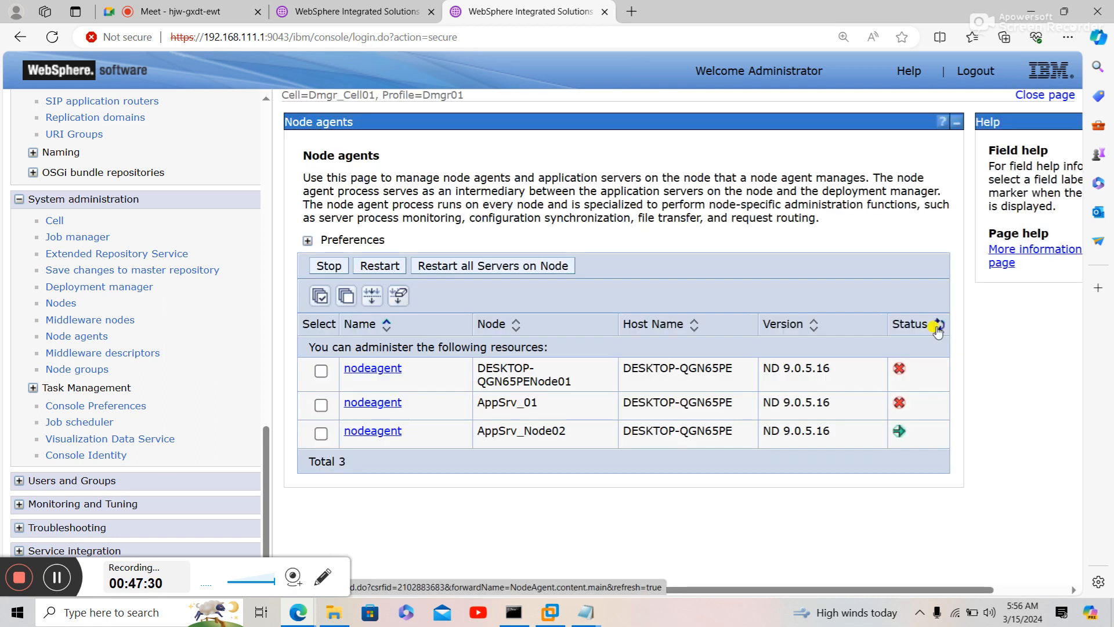
pyautogui.click(939, 327)
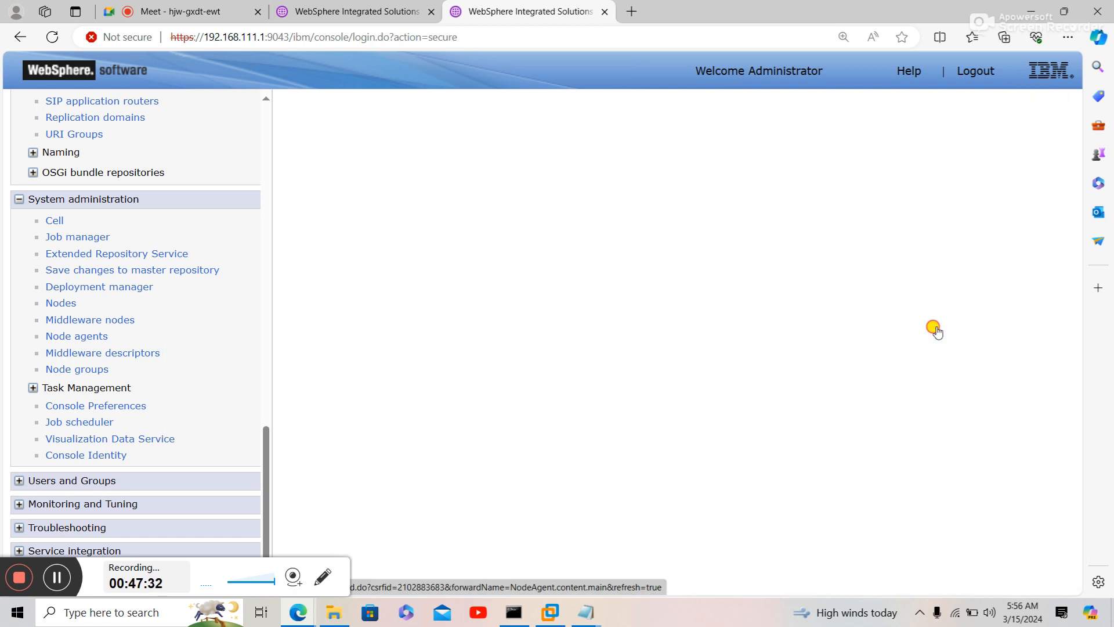
pyautogui.click(938, 327)
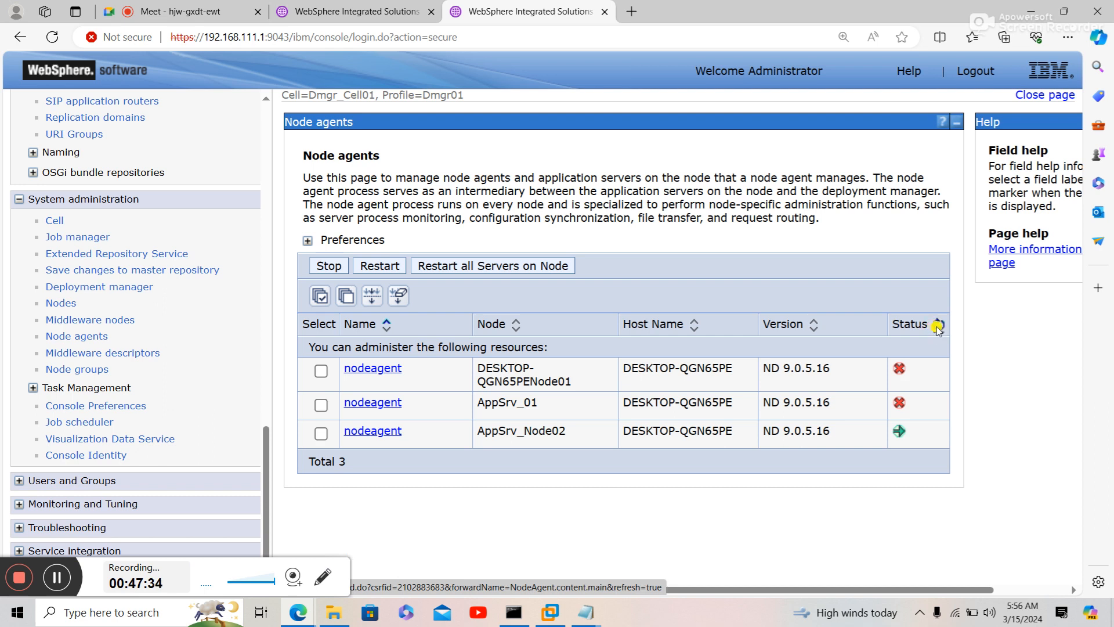
pyautogui.click(938, 327)
pyautogui.click(936, 328)
# - Refresh the node agent status until AppSrv_01's agent shows started while the other two stay stopped
pyautogui.click(939, 326)
pyautogui.click(938, 327)
pyautogui.click(938, 326)
pyautogui.click(938, 326)
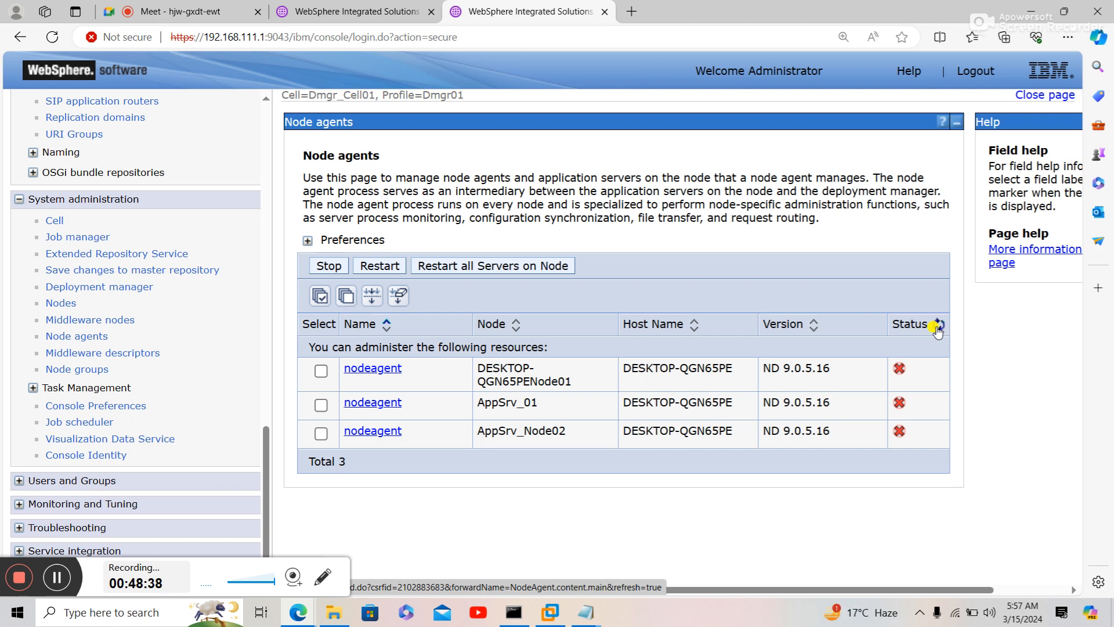
pyautogui.click(938, 328)
pyautogui.click(938, 327)
pyautogui.click(939, 326)
pyautogui.click(939, 326)
pyautogui.click(939, 326)
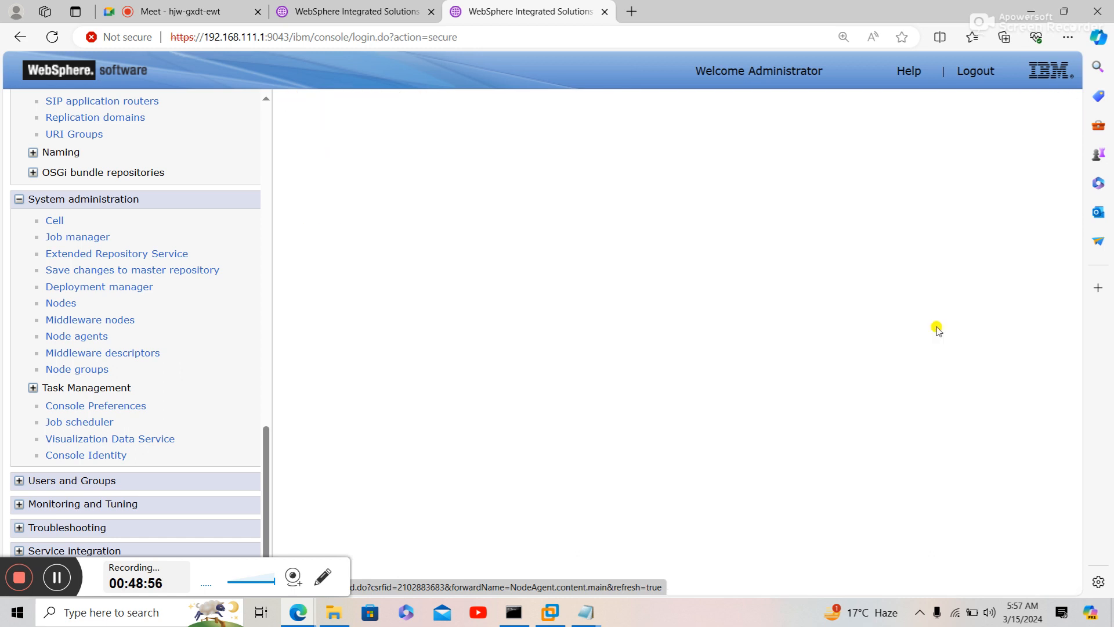
pyautogui.click(938, 326)
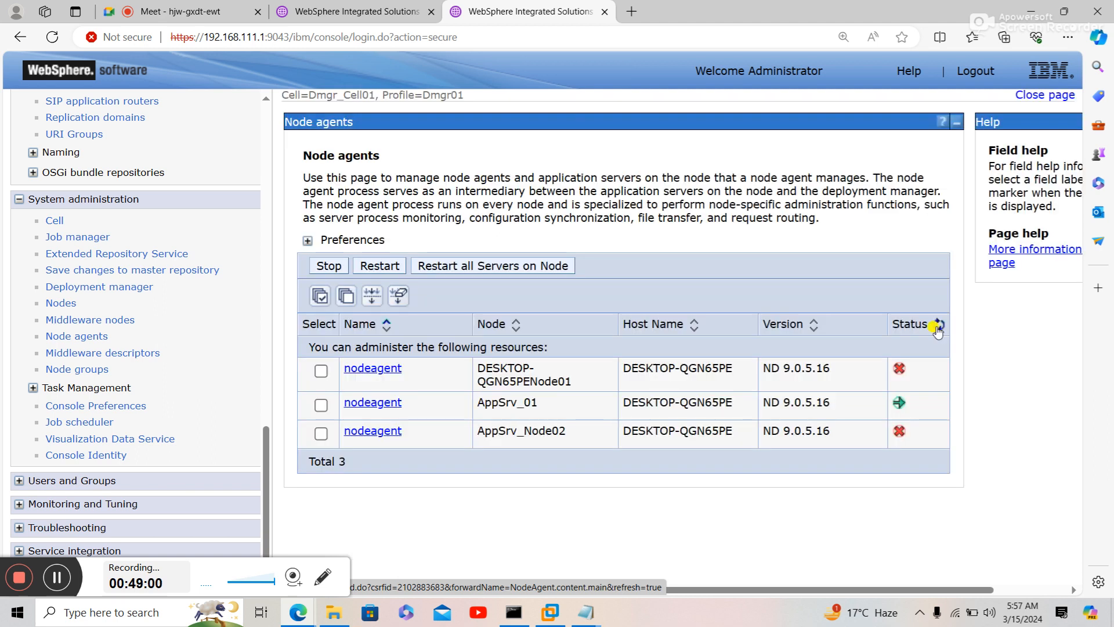
pyautogui.click(938, 326)
pyautogui.click(939, 326)
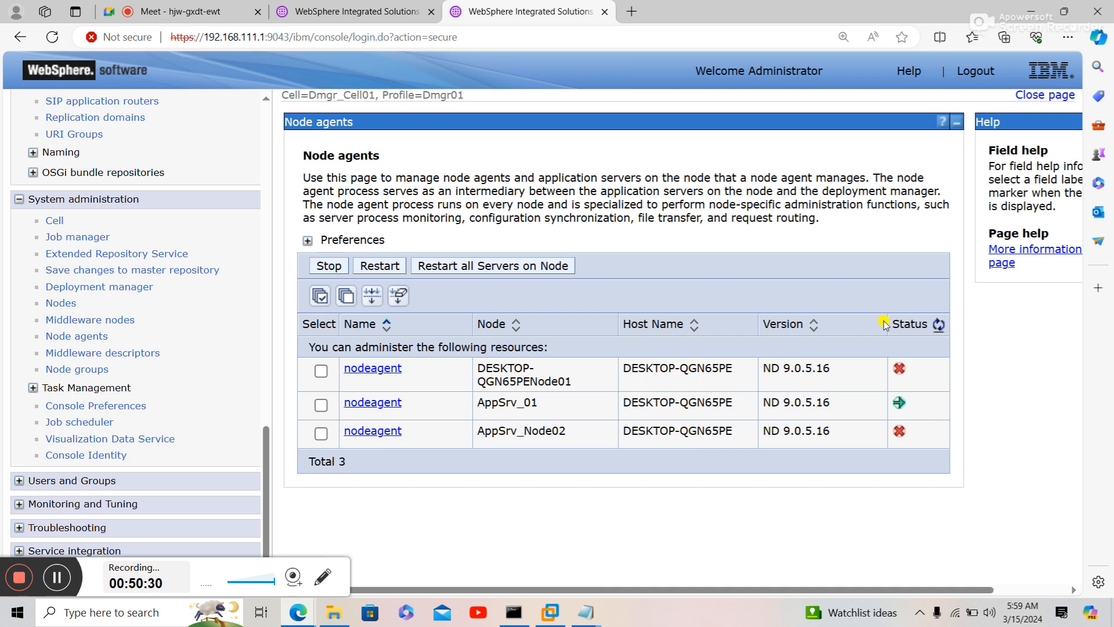
# - Keep refreshing the node agent status while waiting for the remaining agents to start
pyautogui.click(938, 325)
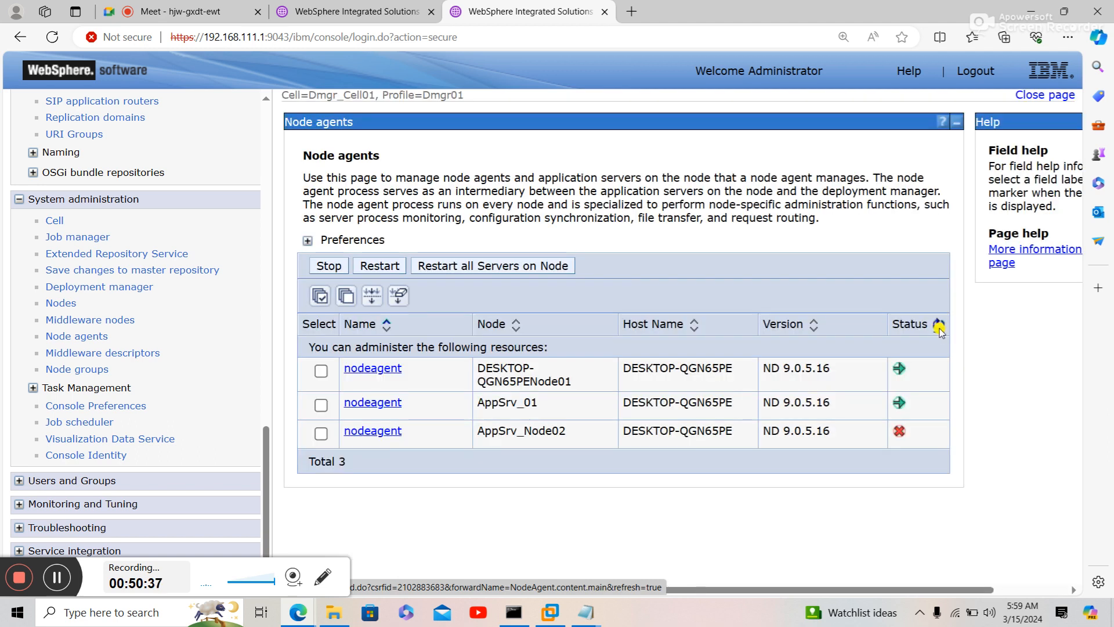
pyautogui.click(939, 327)
pyautogui.click(939, 329)
pyautogui.click(939, 326)
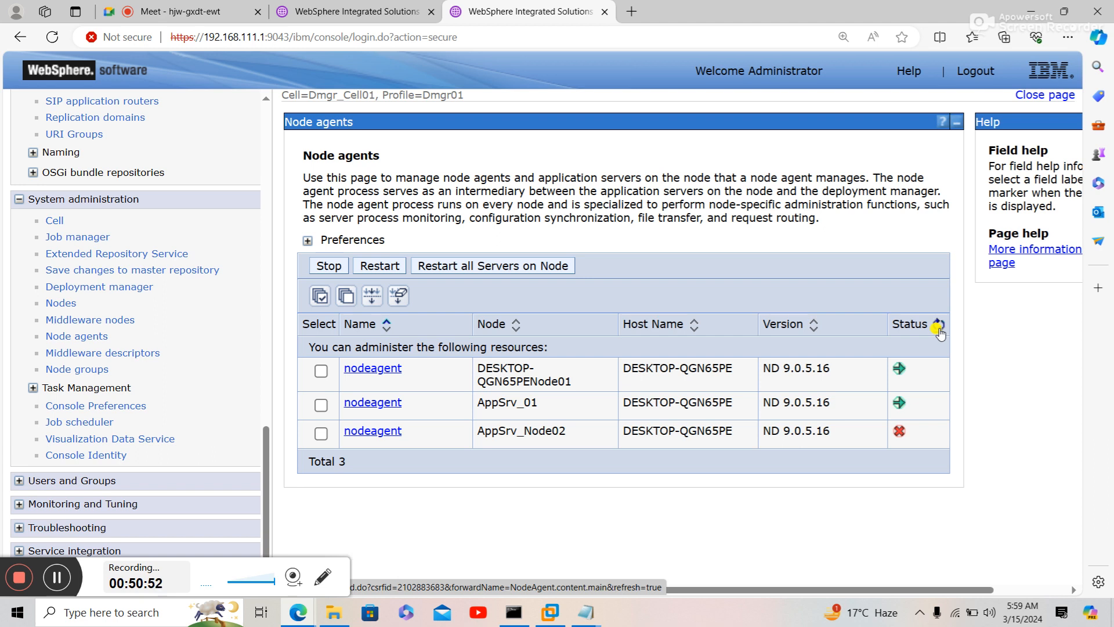
pyautogui.click(939, 326)
pyautogui.click(939, 328)
pyautogui.click(938, 325)
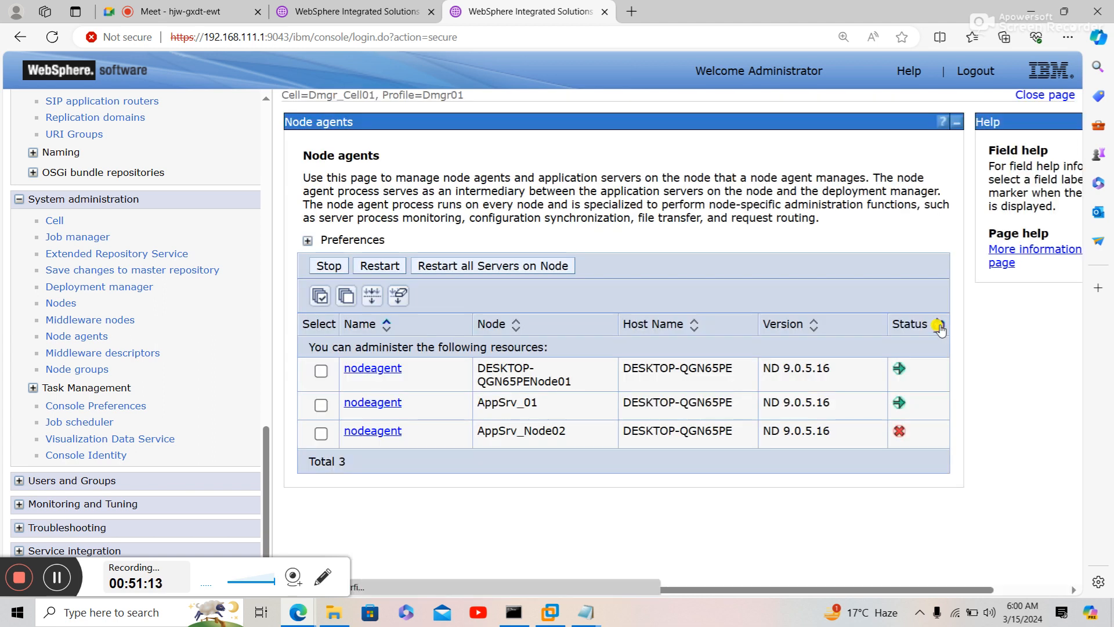
pyautogui.click(939, 325)
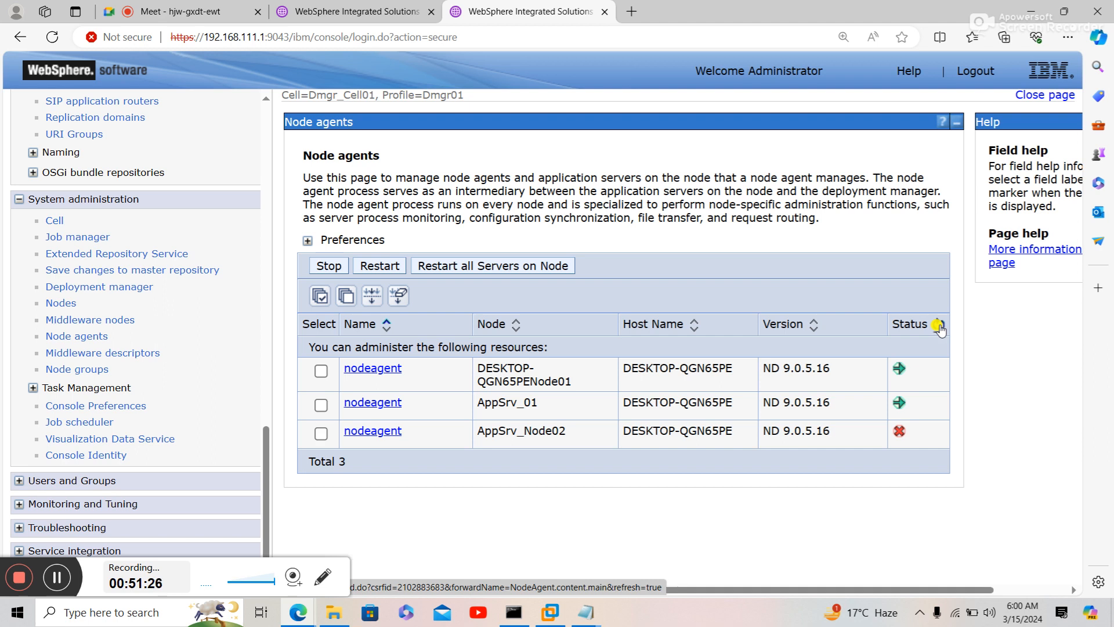
pyautogui.click(938, 326)
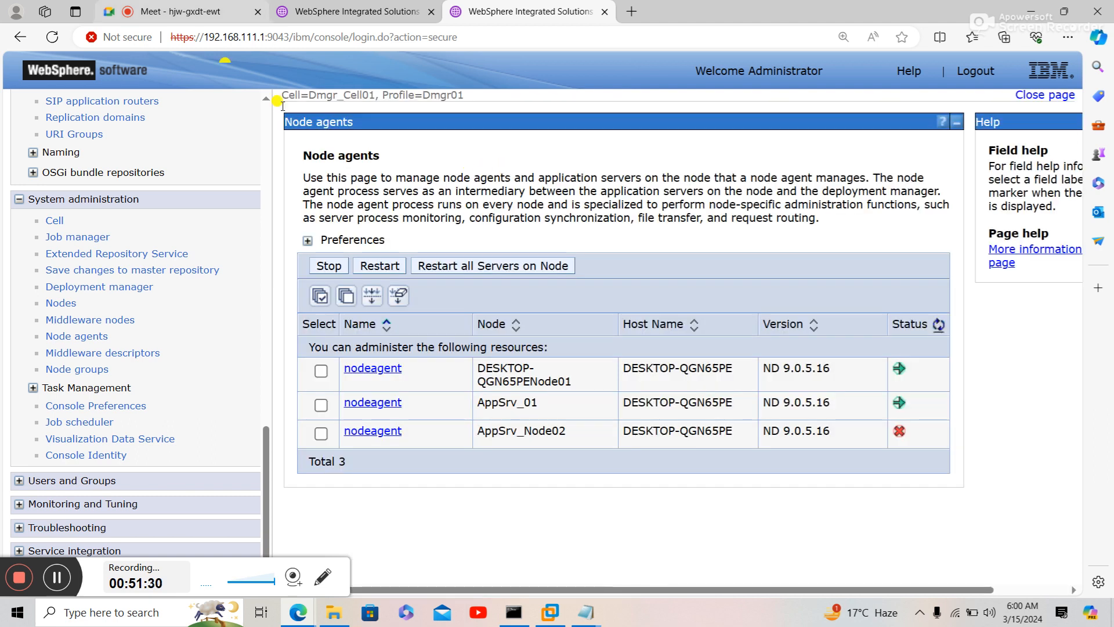
# - Return to the node agents tab and refresh until DESKTOP-QGN65PENode01 and AppSrv_Node02 also show started
pyautogui.click(206, 15)
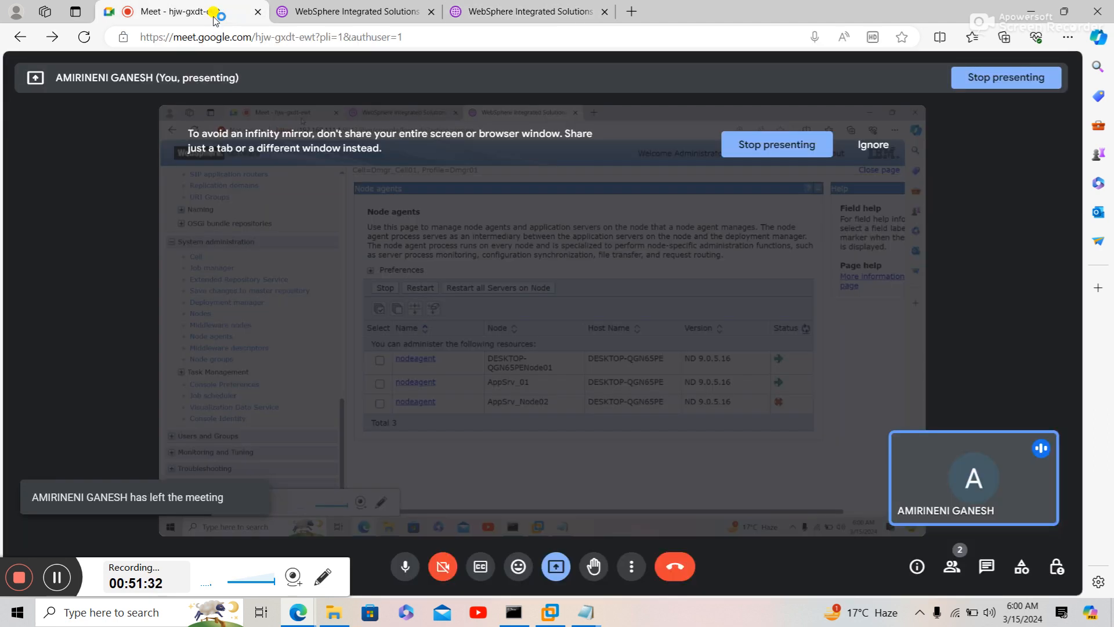
pyautogui.click(552, 10)
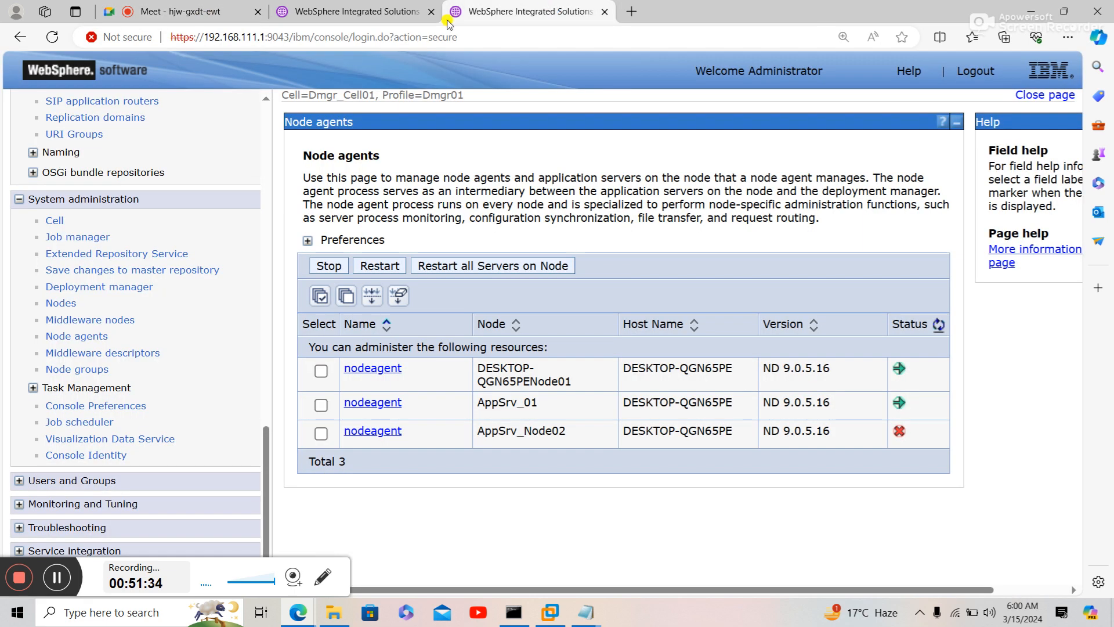
pyautogui.click(375, 16)
pyautogui.click(497, 16)
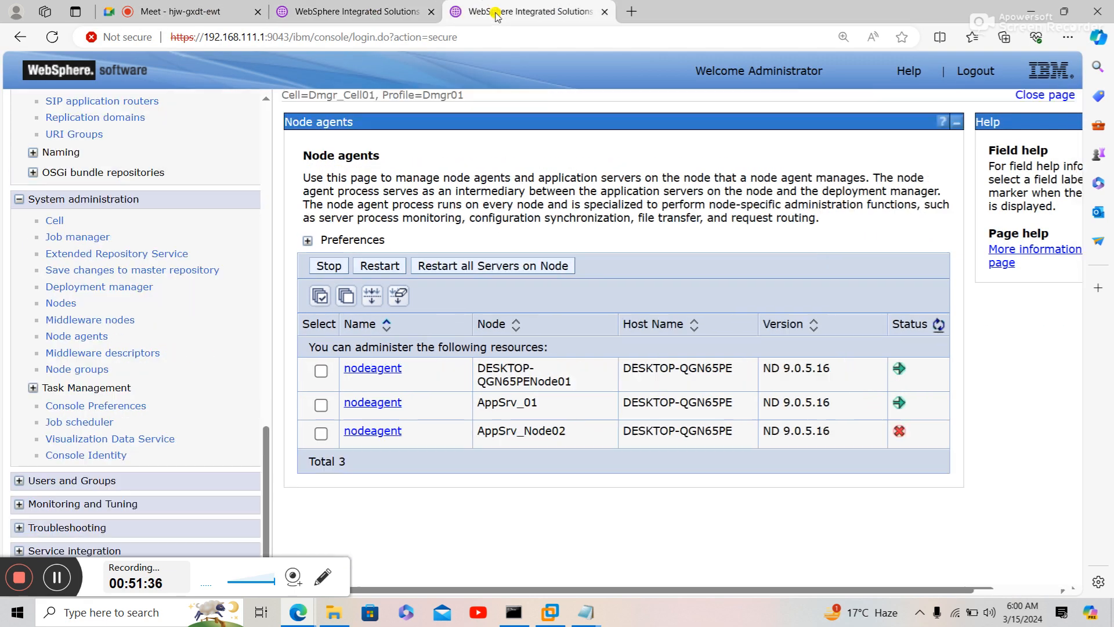
pyautogui.click(940, 325)
pyautogui.click(940, 325)
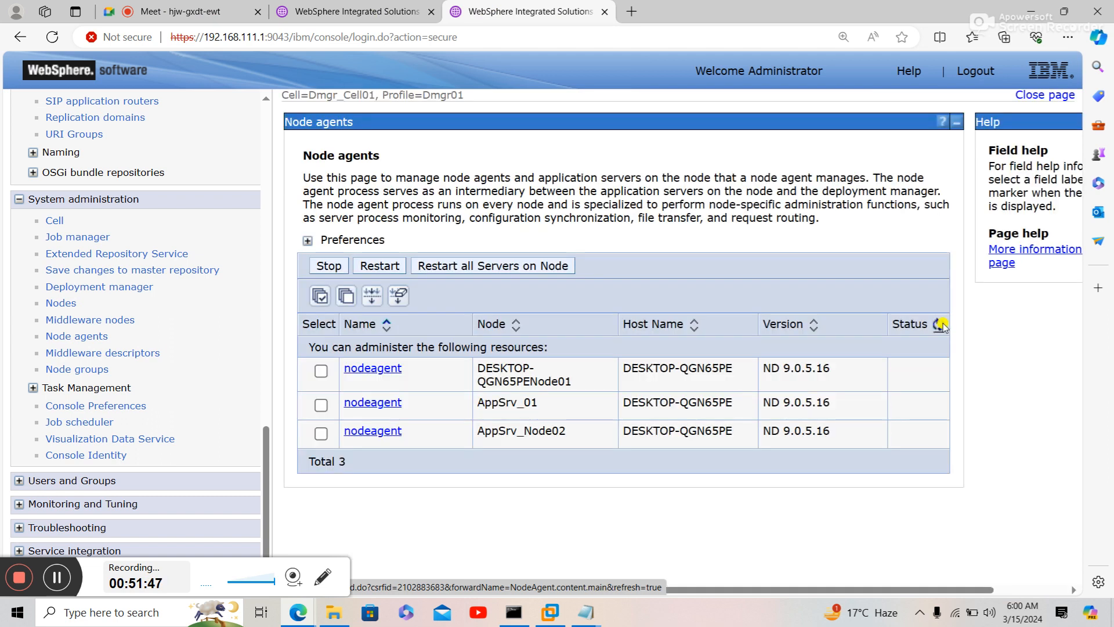
pyautogui.click(940, 325)
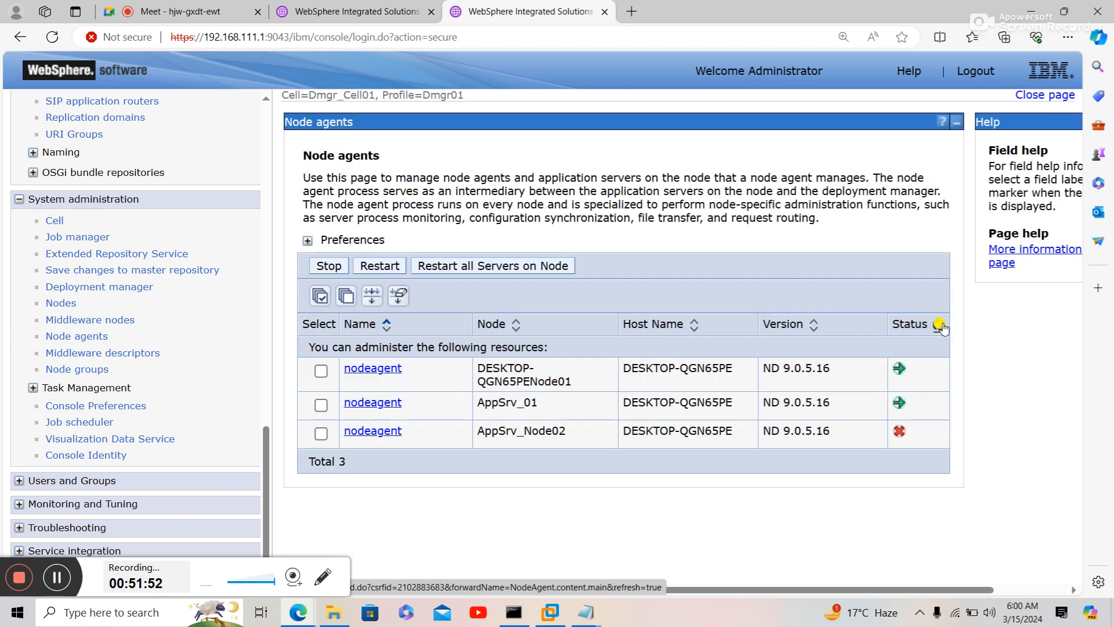
pyautogui.click(940, 326)
pyautogui.click(940, 325)
pyautogui.click(940, 325)
pyautogui.click(936, 326)
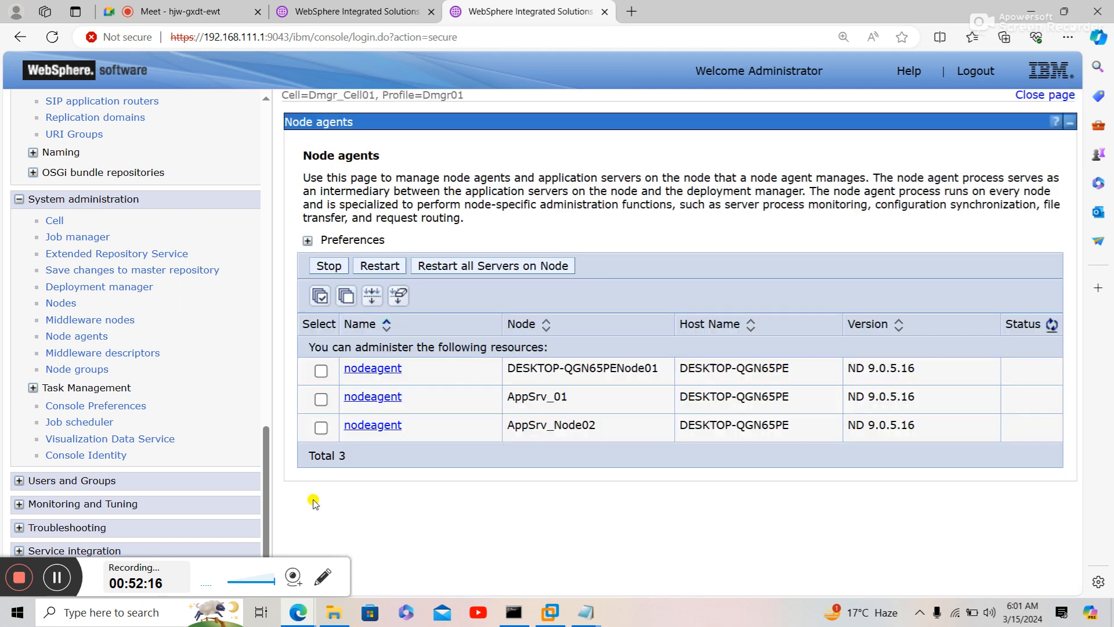
pyautogui.moveTo(268, 493); pyautogui.dragTo(288, 296)
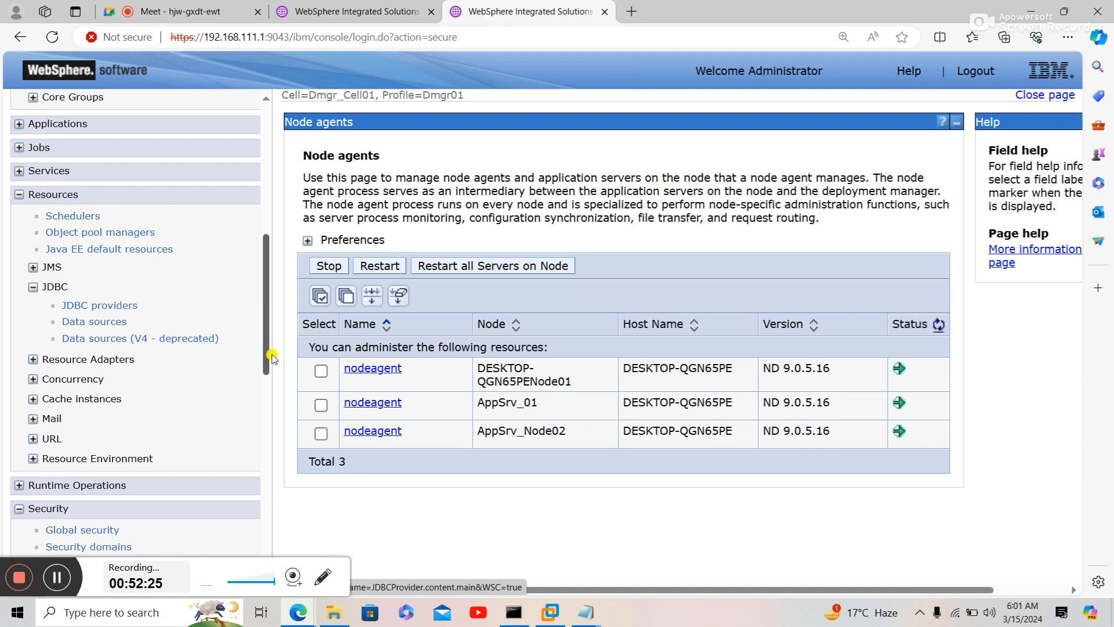
# - Open the Microsoft SQL Server JDBC Driver's Data sources page showing JDBC/Ganesh at Test_Cl cluster scope
pyautogui.click(585, 614)
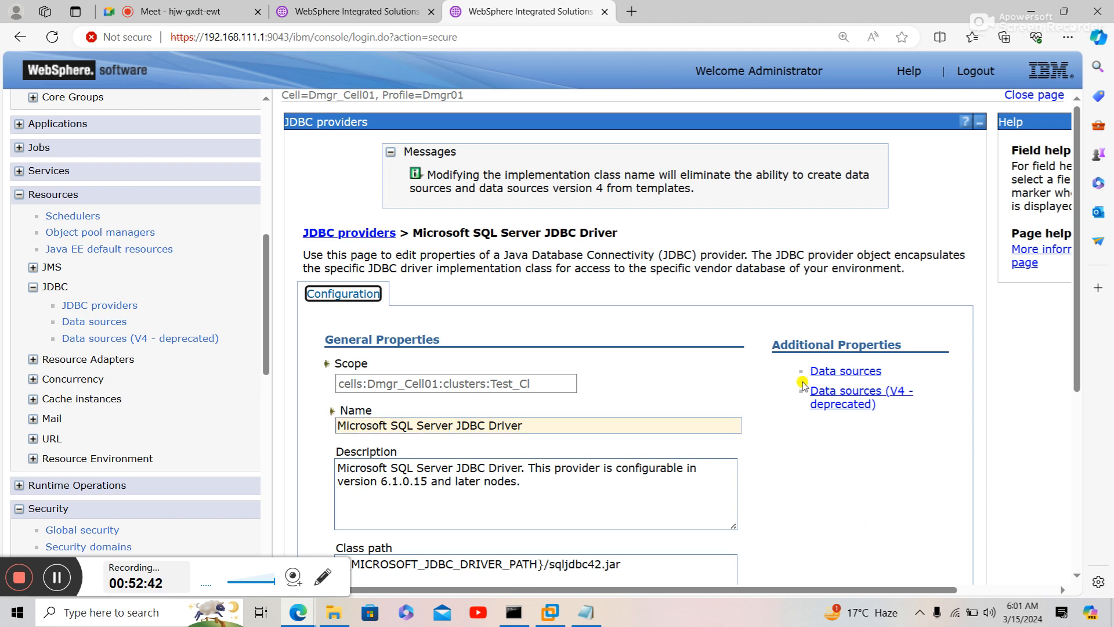
pyautogui.click(842, 372)
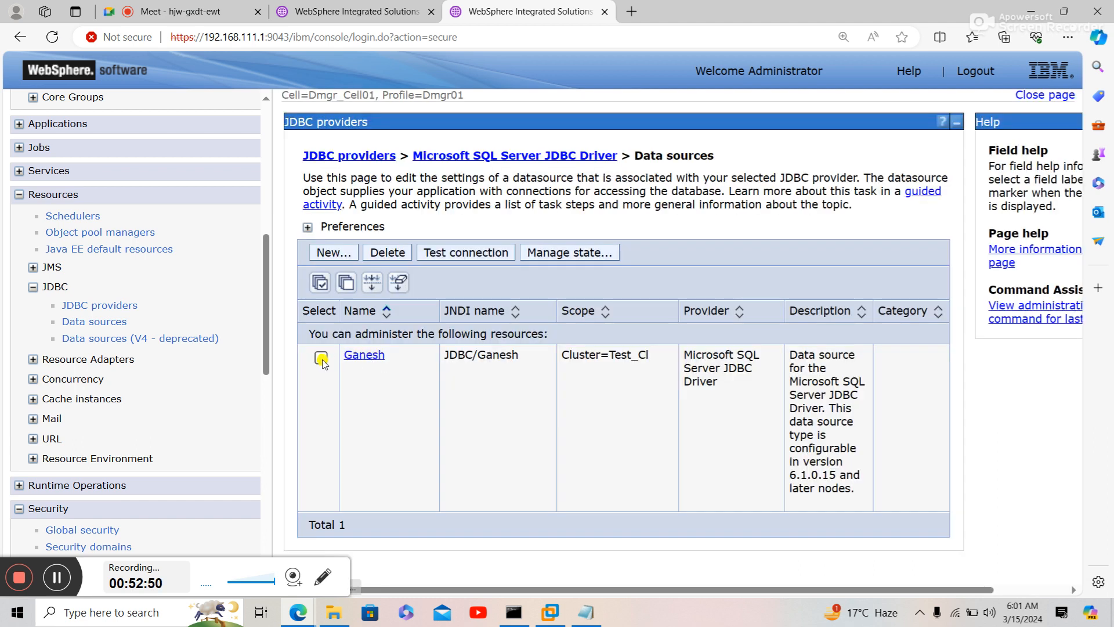
# - Run a test connection on the Ganesh data source, then view the Application servers list in the other tab
pyautogui.click(320, 358)
pyautogui.click(486, 253)
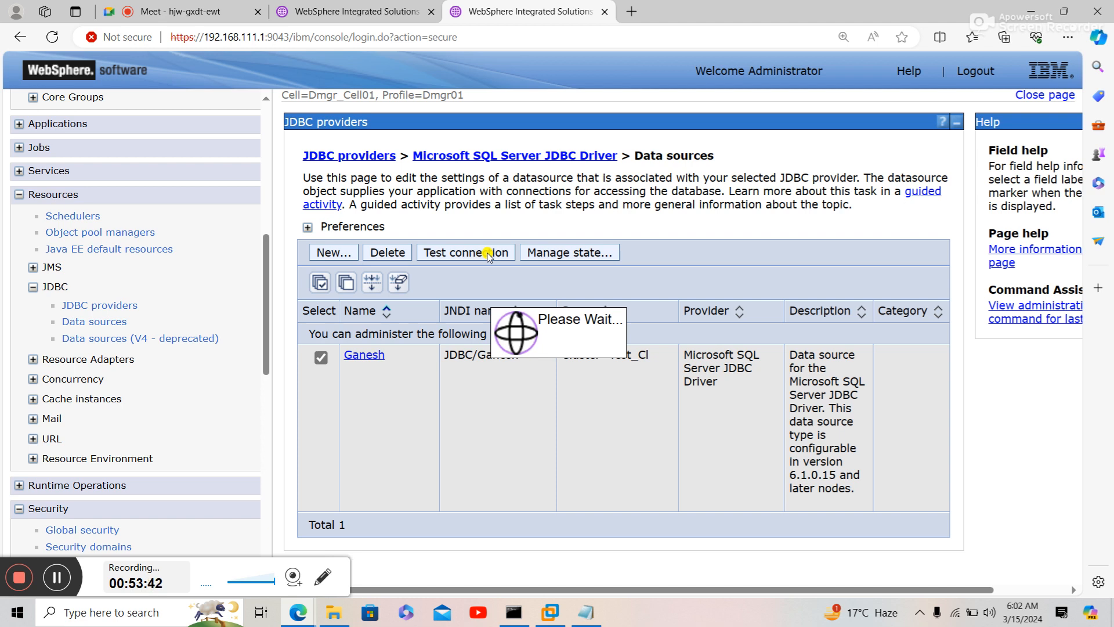
pyautogui.click(390, 11)
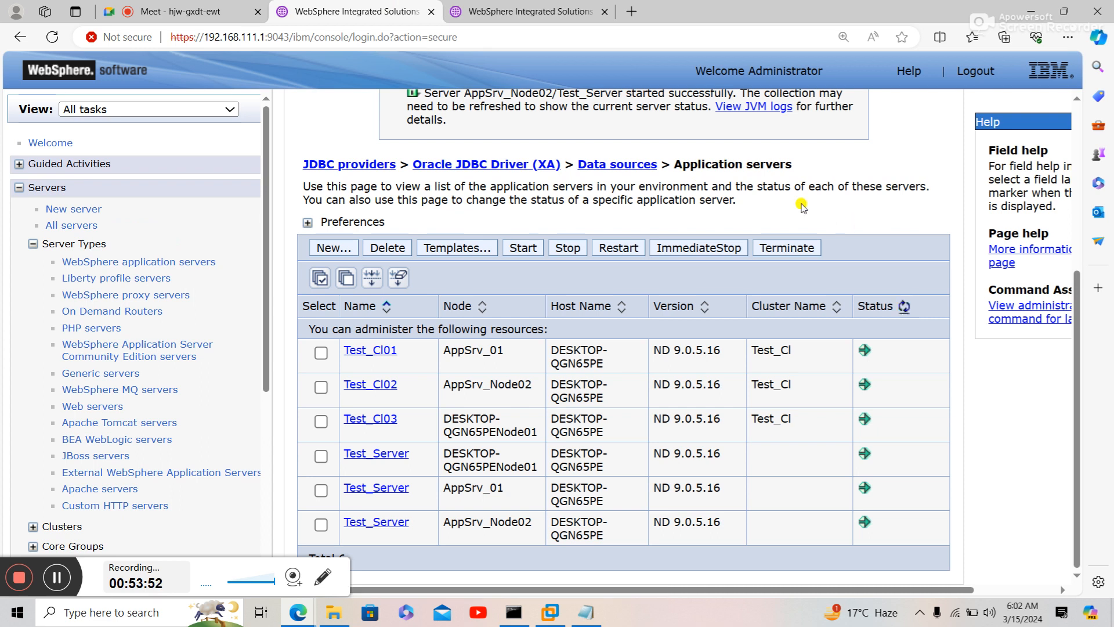
# - Go back to the data sources tab to read the Ganesh test-connection success messages for all three nodes
pyautogui.click(502, 14)
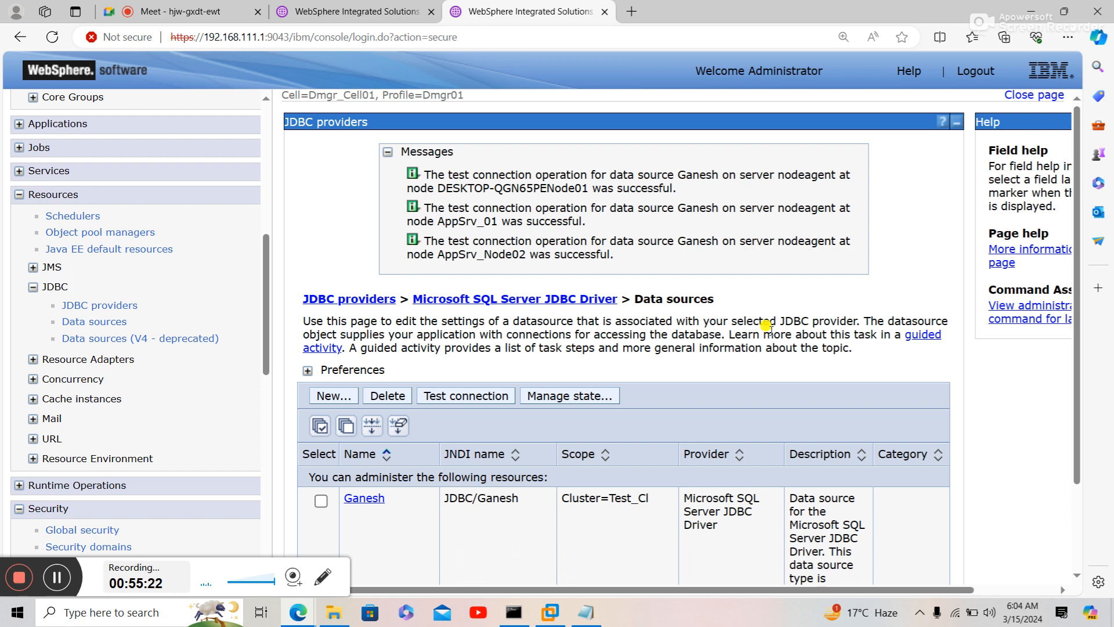
pyautogui.scroll(-2, 786, 361)
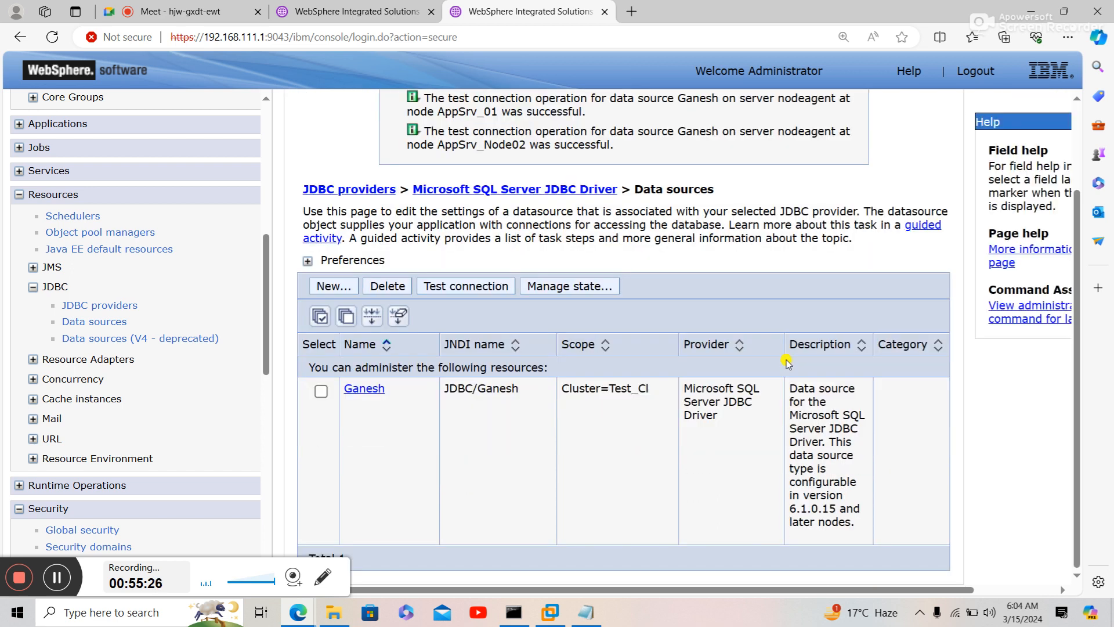
pyautogui.click(366, 395)
pyautogui.moveTo(596, 617)
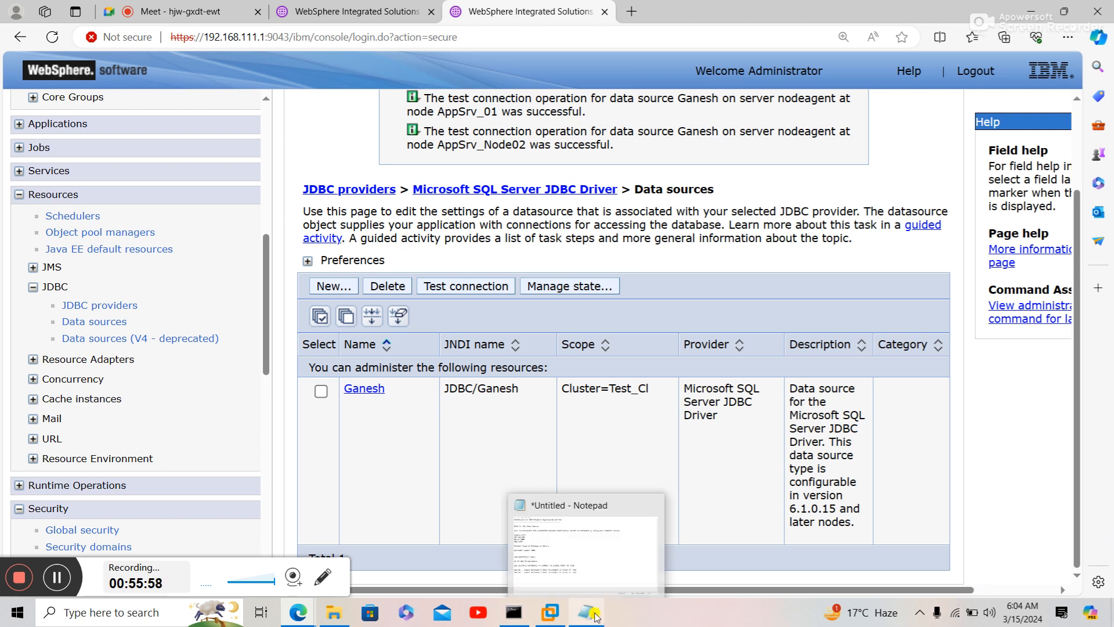
# - Save the DataSource notes as 15.03.2024.txt in the WAS_NEW_BATCH folder
pyautogui.click(584, 576)
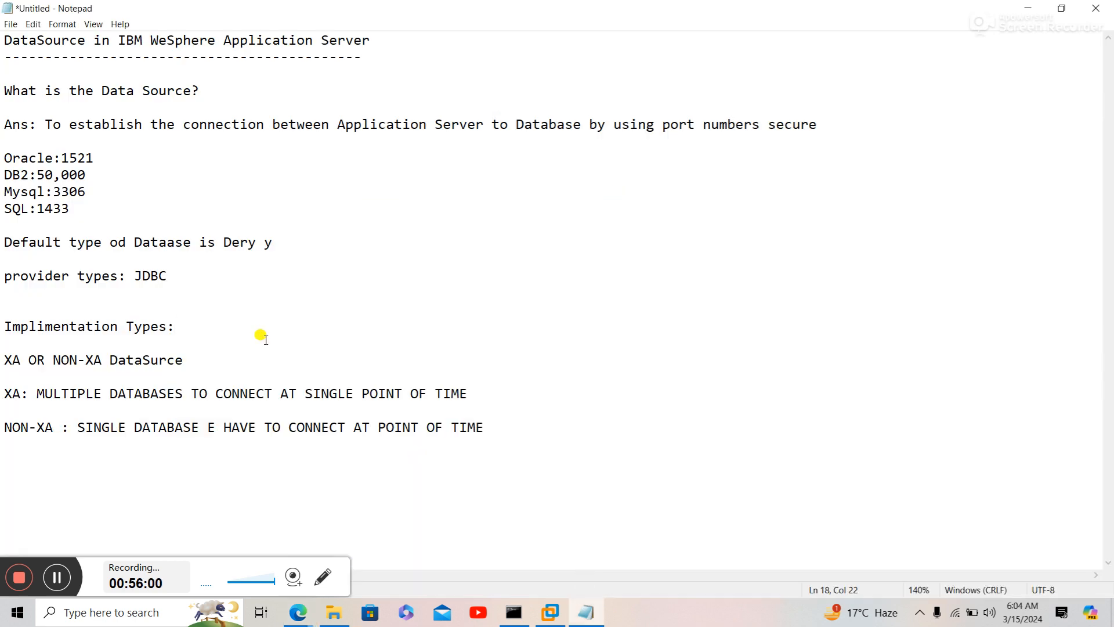
pyautogui.click(9, 26)
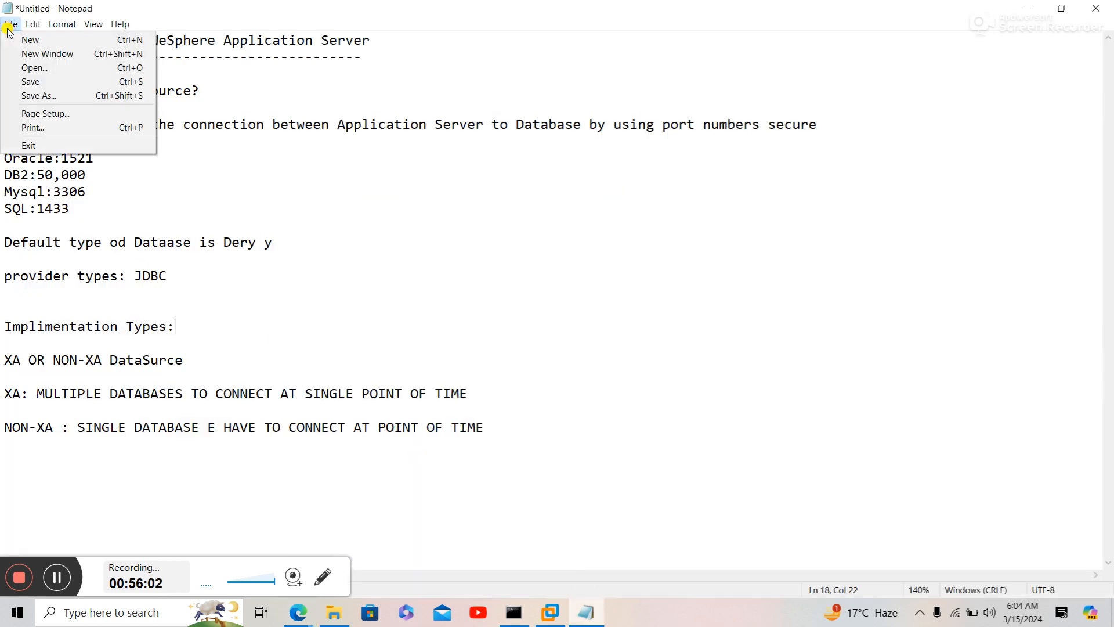
pyautogui.click(40, 96)
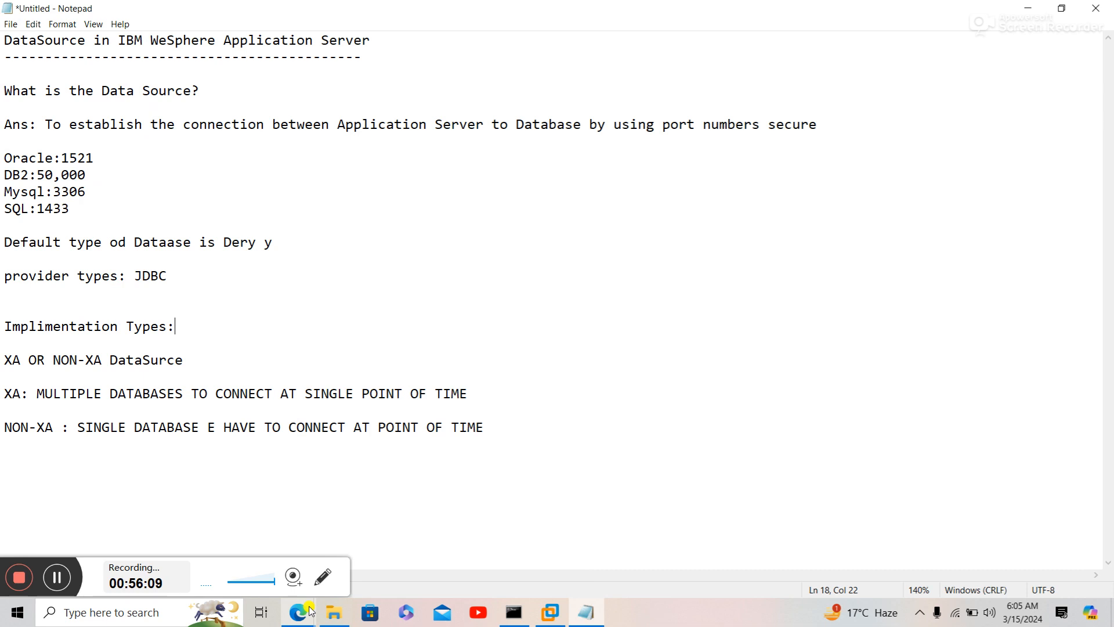
pyautogui.moveTo(298, 612)
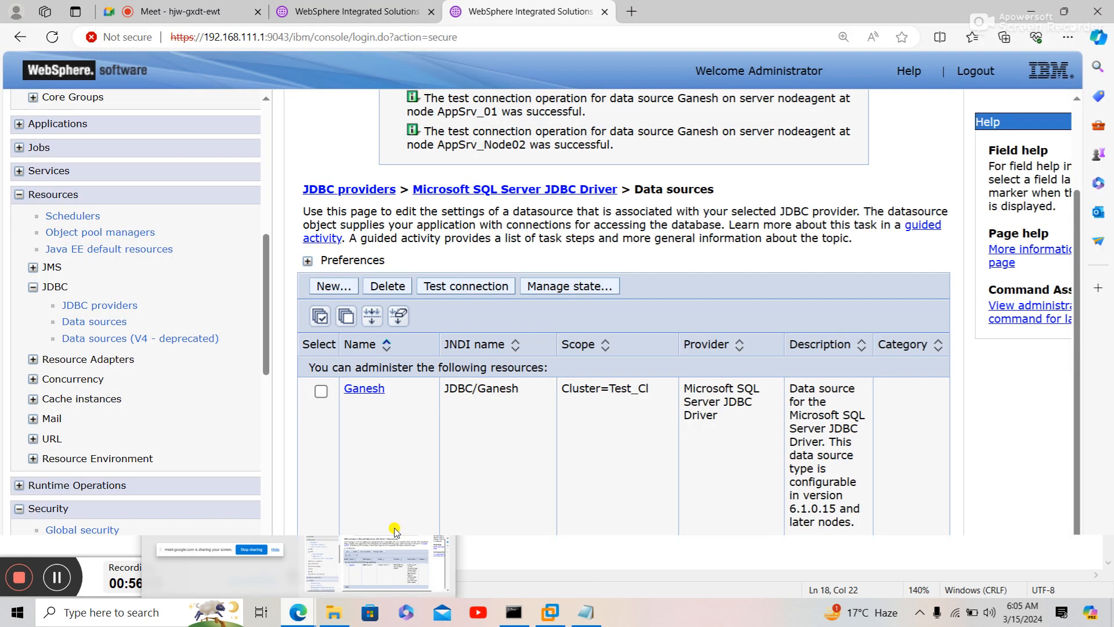
pyautogui.click(394, 531)
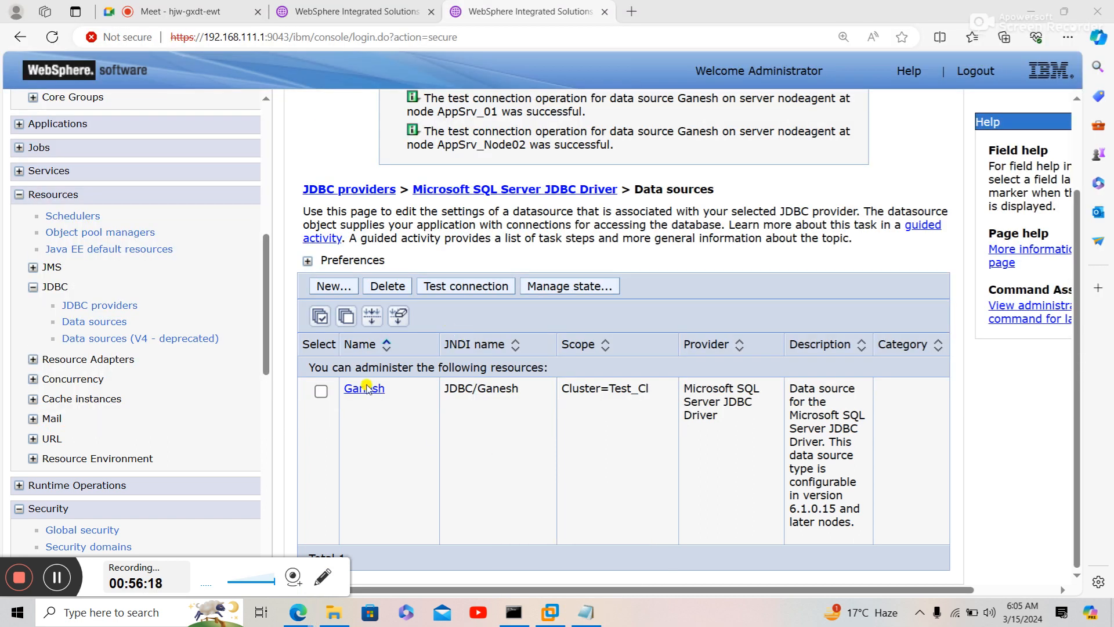
pyautogui.hotkey('alt', 'Tab')
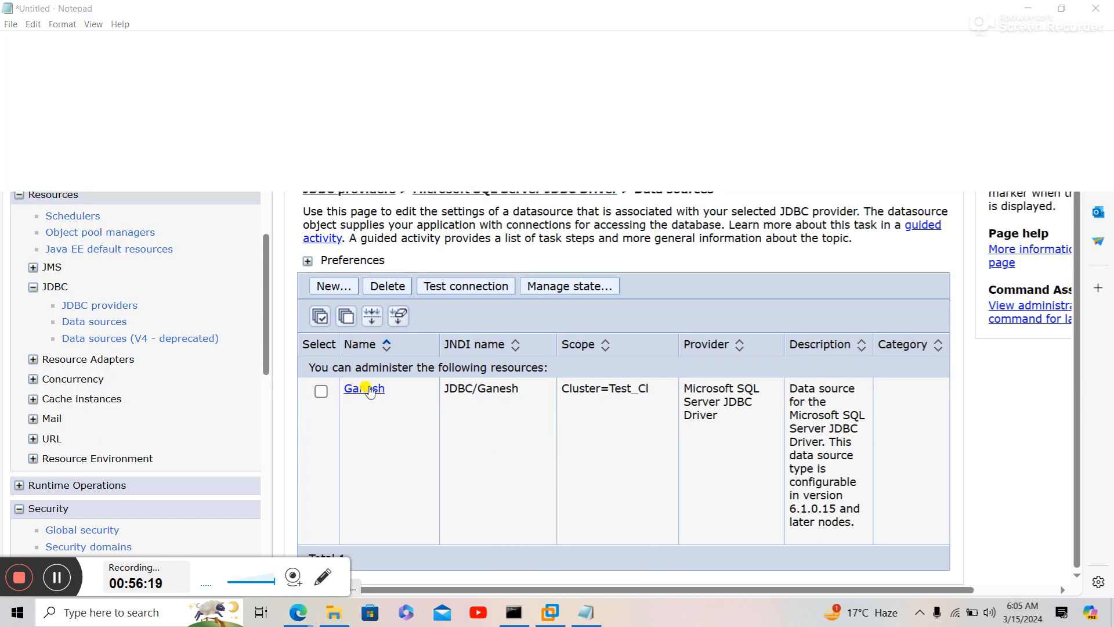
pyautogui.hotkey('ctrl', 's')
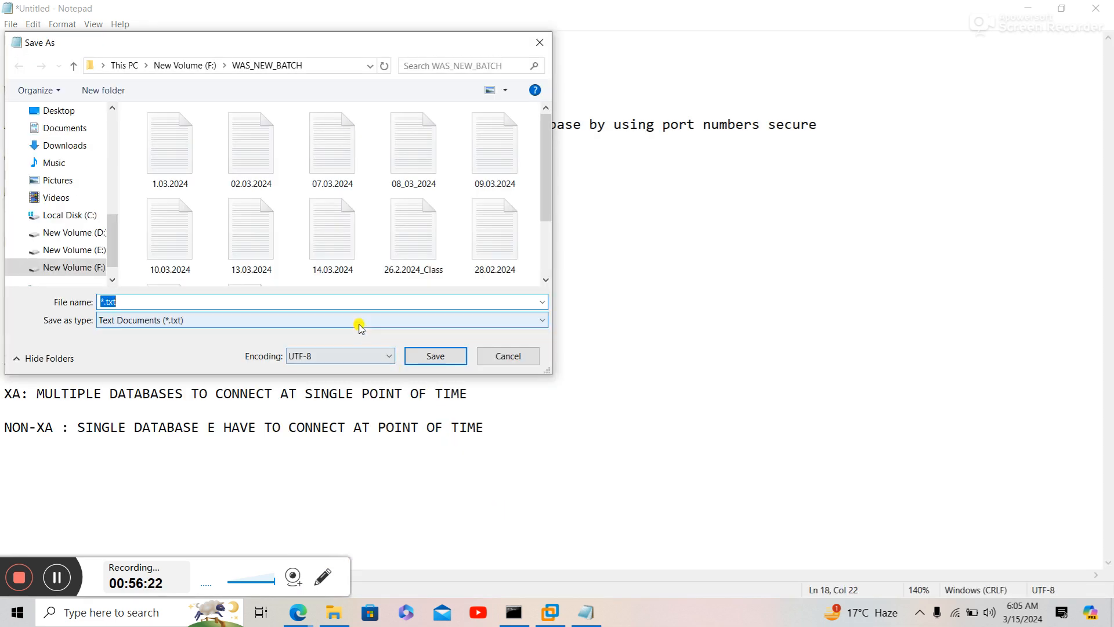
pyautogui.write('15.03.2024')
pyautogui.press('Return')
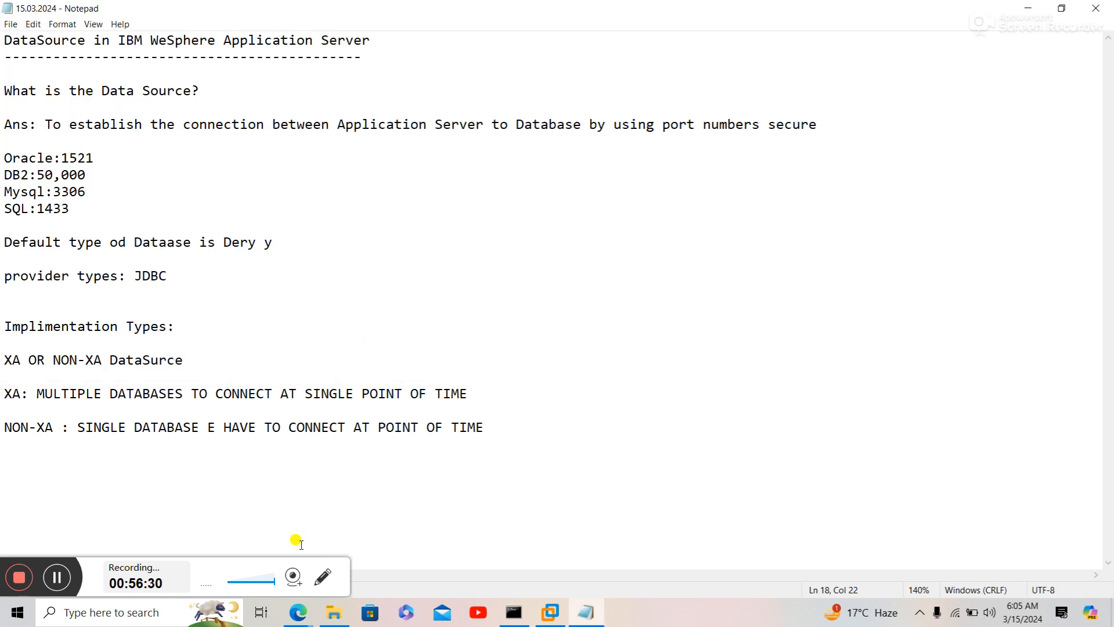
# - Bring the console's Ganesh data source list forward, then return to the 15.03.2024 notes
pyautogui.moveTo(299, 611)
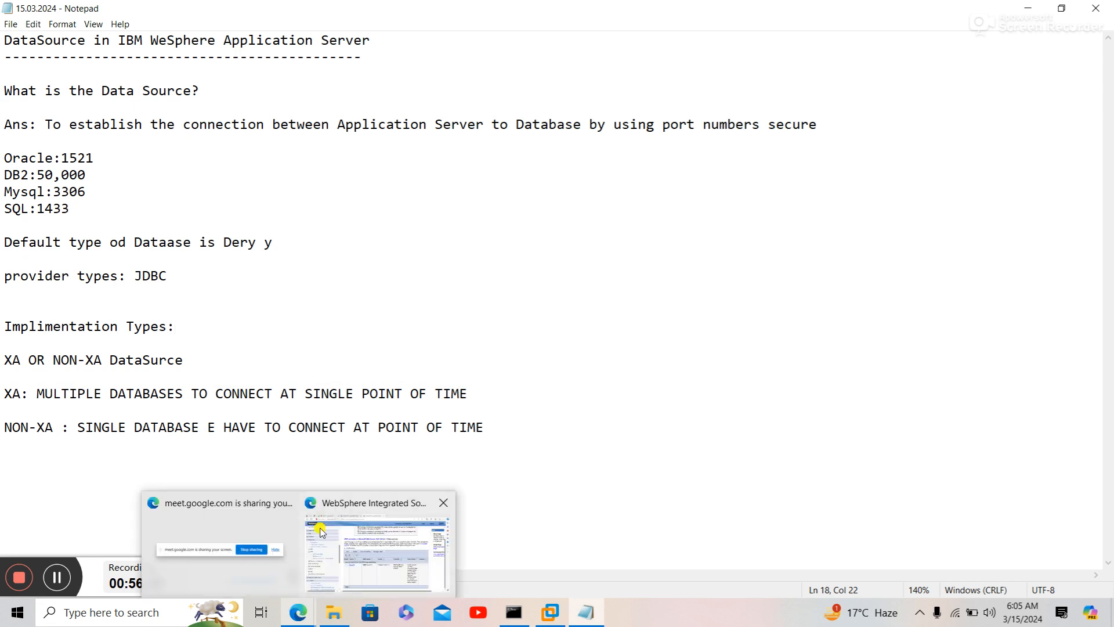
pyautogui.click(338, 531)
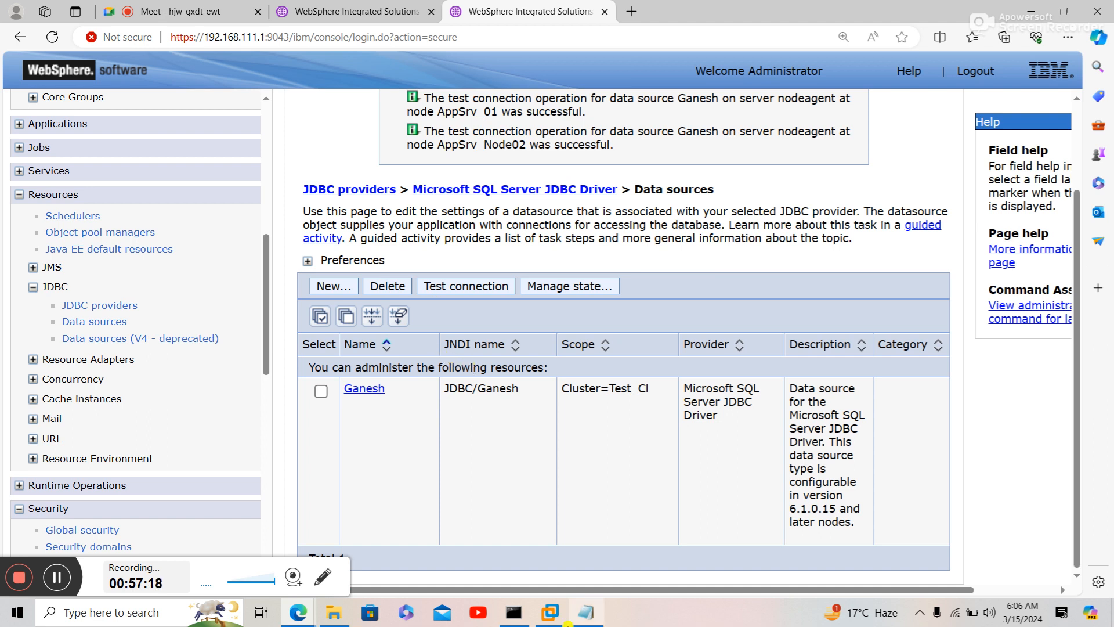
pyautogui.click(589, 614)
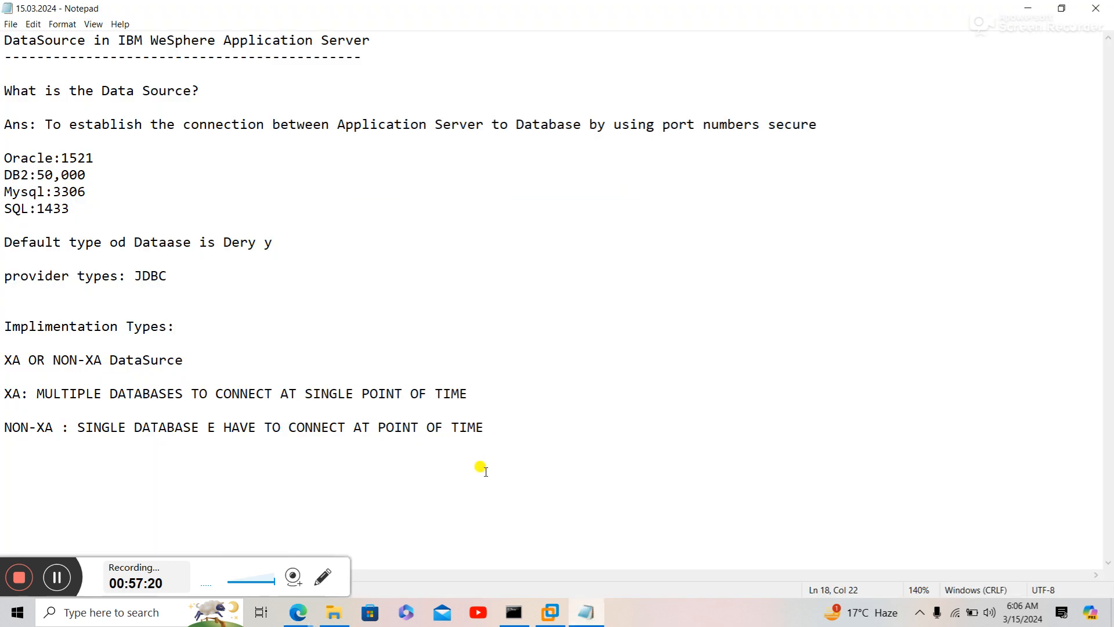
# - Type the Connection Properties heading with lines Minimu Connections:1, Maxium Connections:10 and PurgePolicy:Entair
pyautogui.write('Conn')
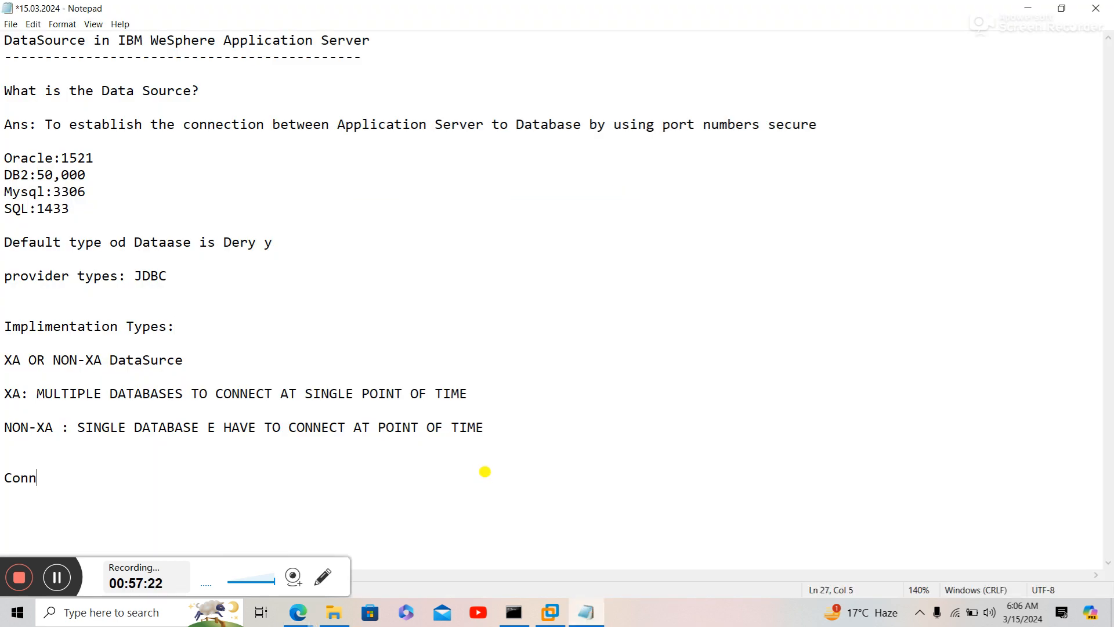
pyautogui.write('ection Properties')
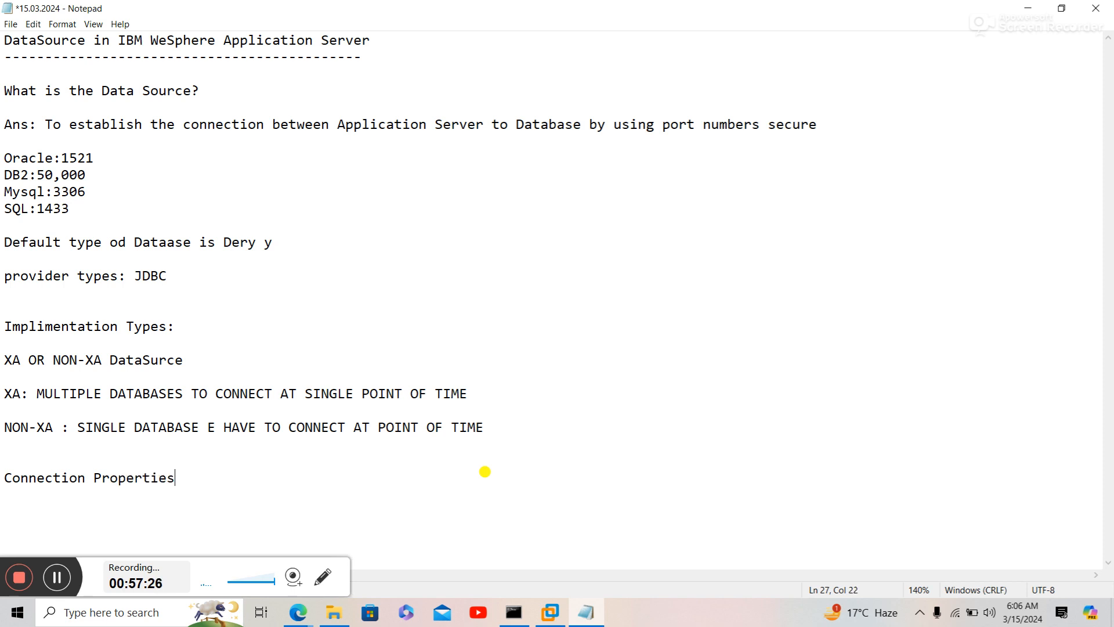
pyautogui.press('Return')
pyautogui.press('Return')
pyautogui.press('Return')
pyautogui.press('Return')
pyautogui.press('Return')
pyautogui.press('Return')
pyautogui.press('Return')
pyautogui.press('Return')
pyautogui.press('Return')
pyautogui.press('Return')
pyautogui.press('Return')
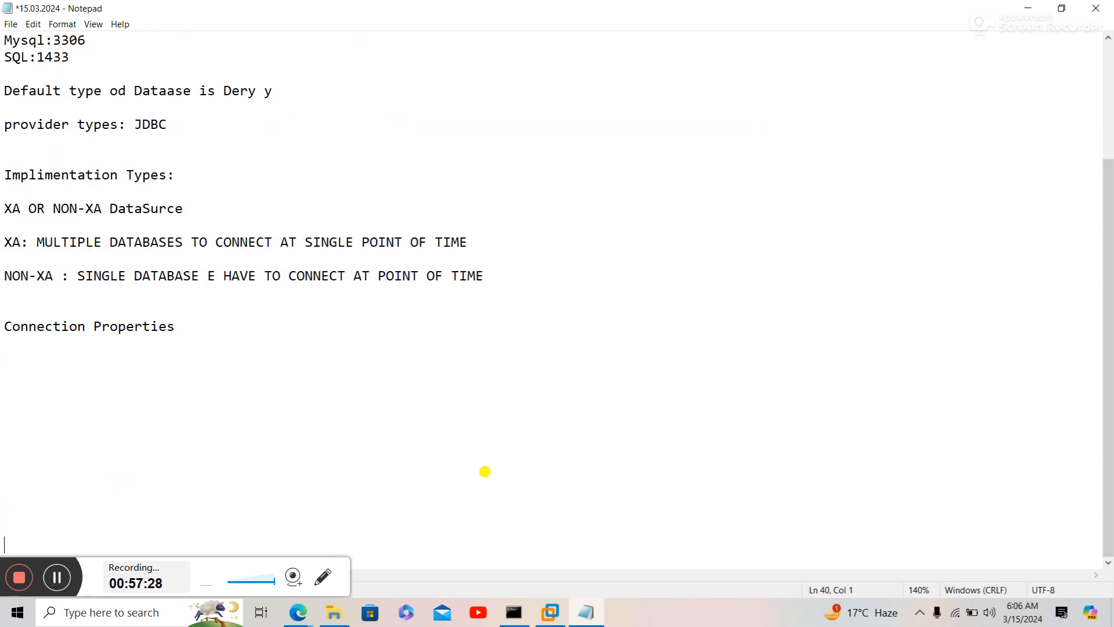
pyautogui.press('Up')
pyautogui.write('Minimu Connection')
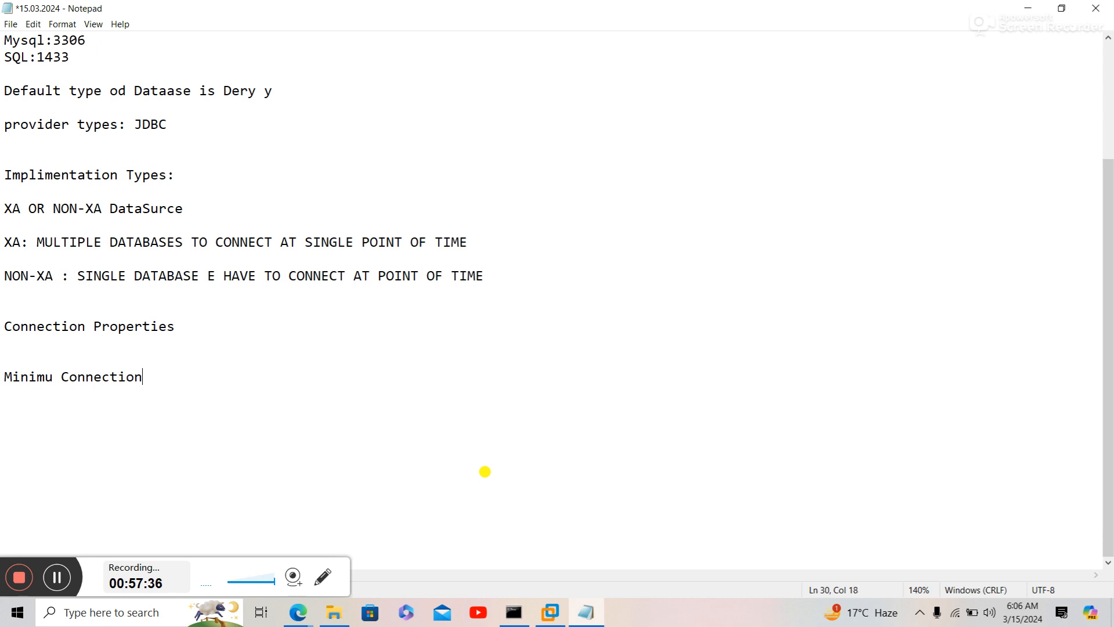
pyautogui.write('s:1')
pyautogui.press('Return')
pyautogui.write('Maxium')
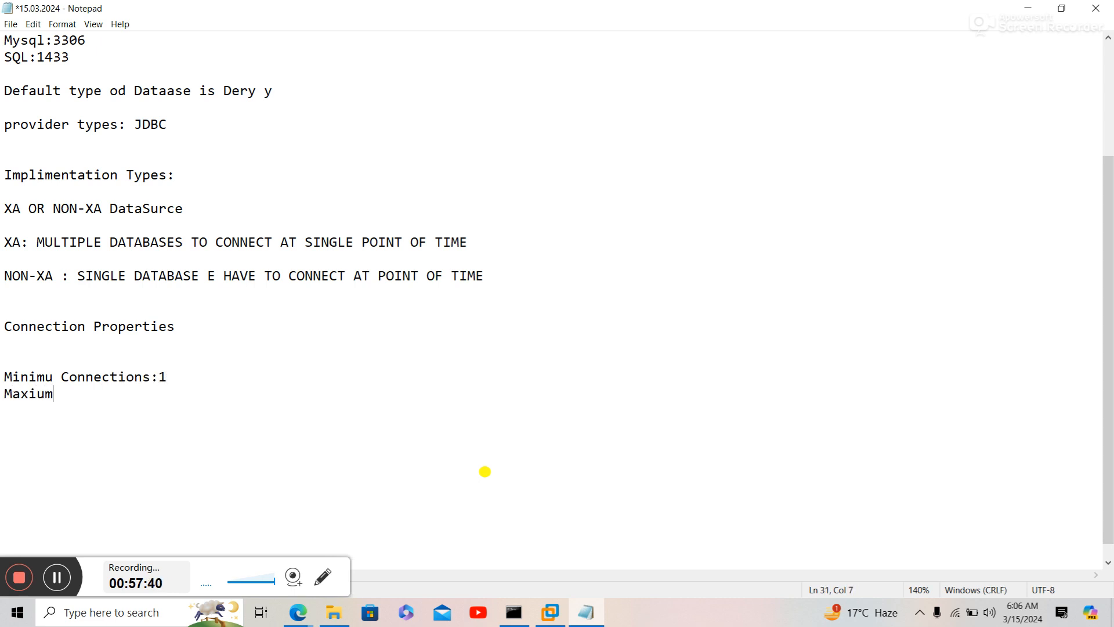
pyautogui.write(' Connections')
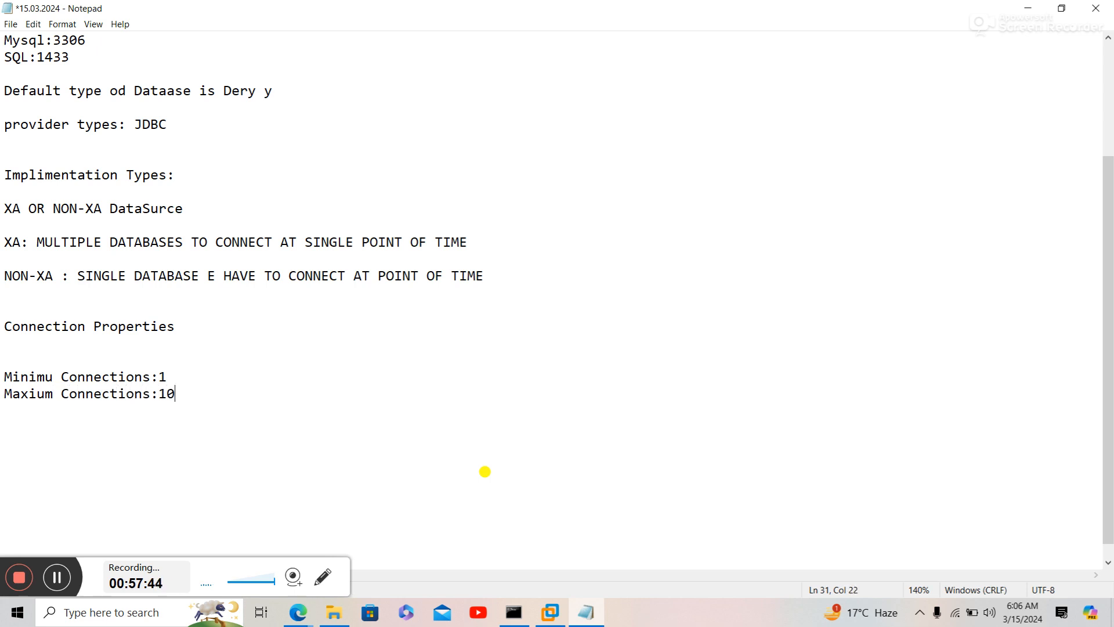
pyautogui.write(':10')
pyautogui.press('Return')
pyautogui.write('PurgePo')
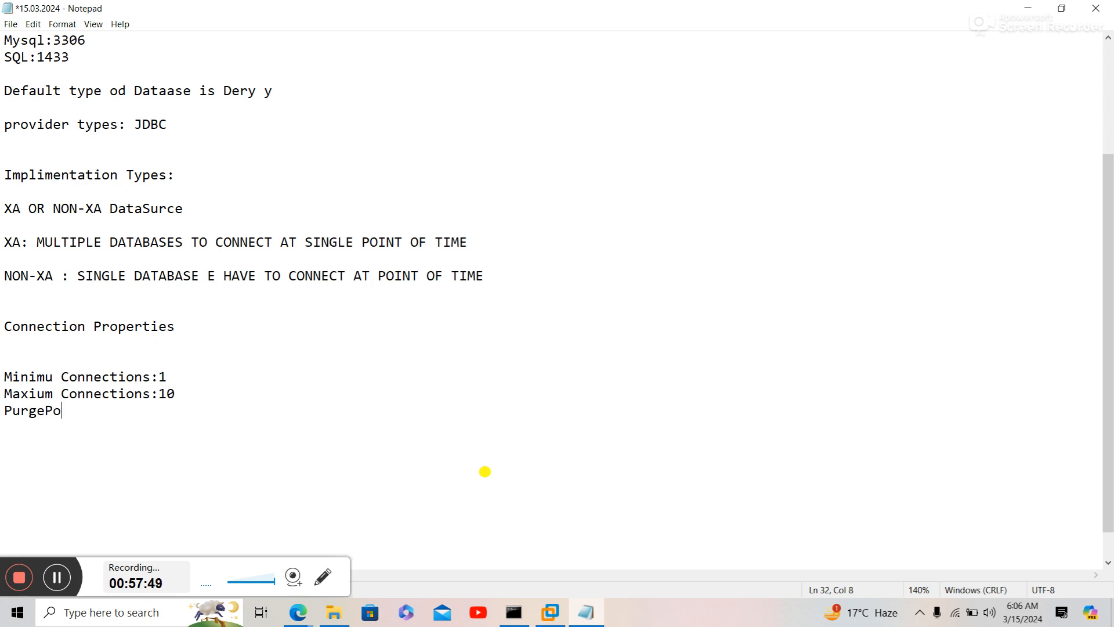
pyautogui.write('licy:Entai')
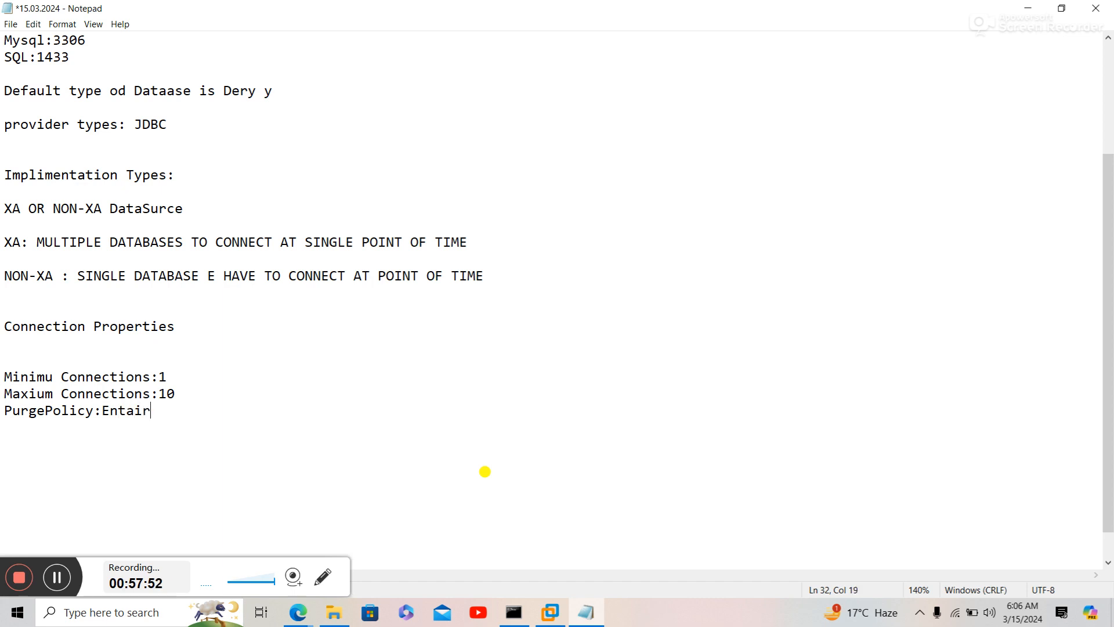
pyautogui.write('r')
pyautogui.press('Return')
# - Correct 'Minimu' to 'Minimum', append '(Failed+Non-Failed Connections)' to the PurgePolicy line, and save
pyautogui.click(54, 377)
pyautogui.write('m')
pyautogui.hotkey('ctrl', 's')
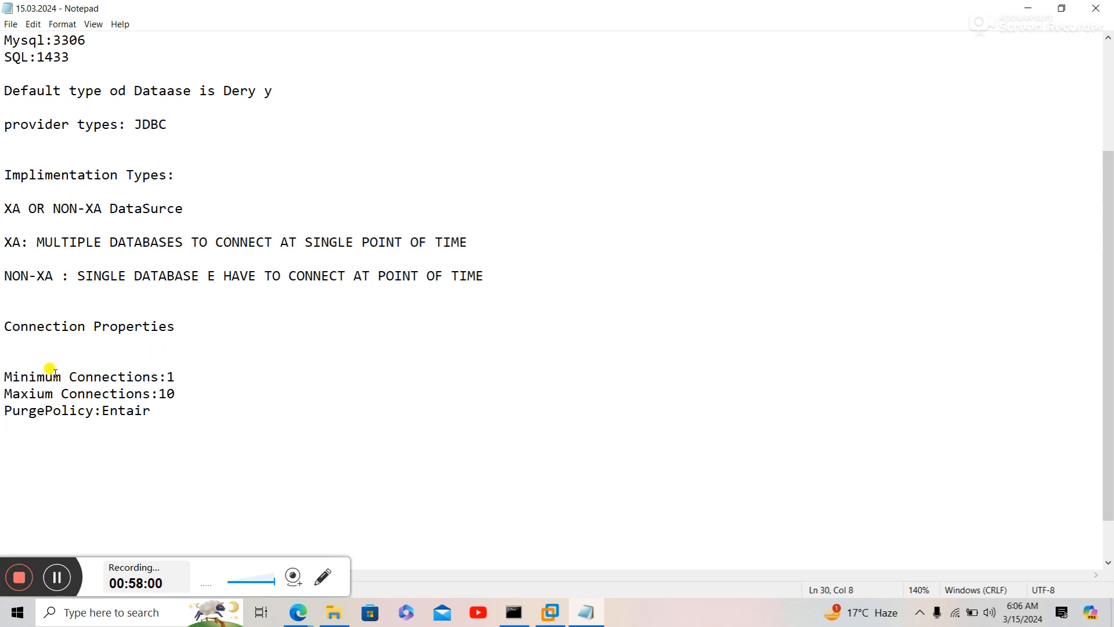
pyautogui.click(183, 408)
pyautogui.write('(')
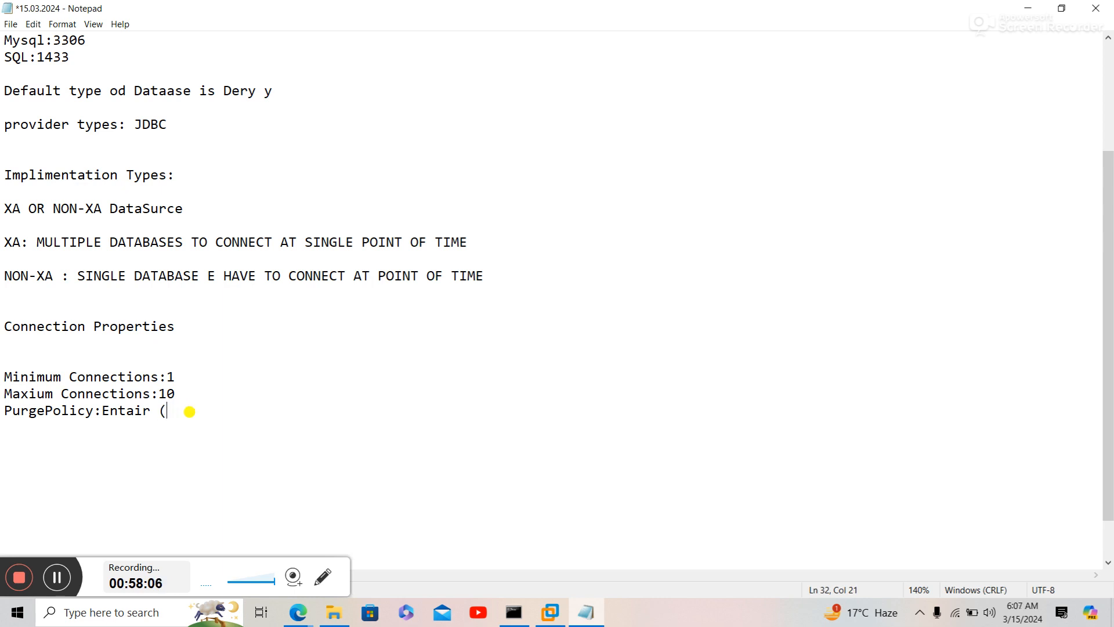
pyautogui.write('Failed+Non-')
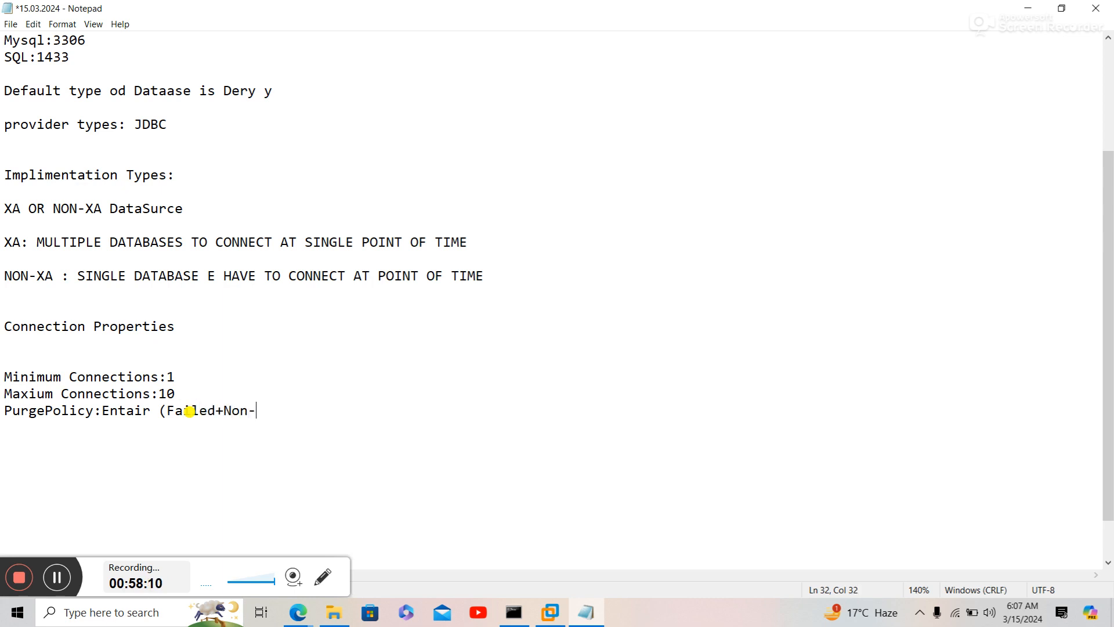
pyautogui.write('Failed Connecti')
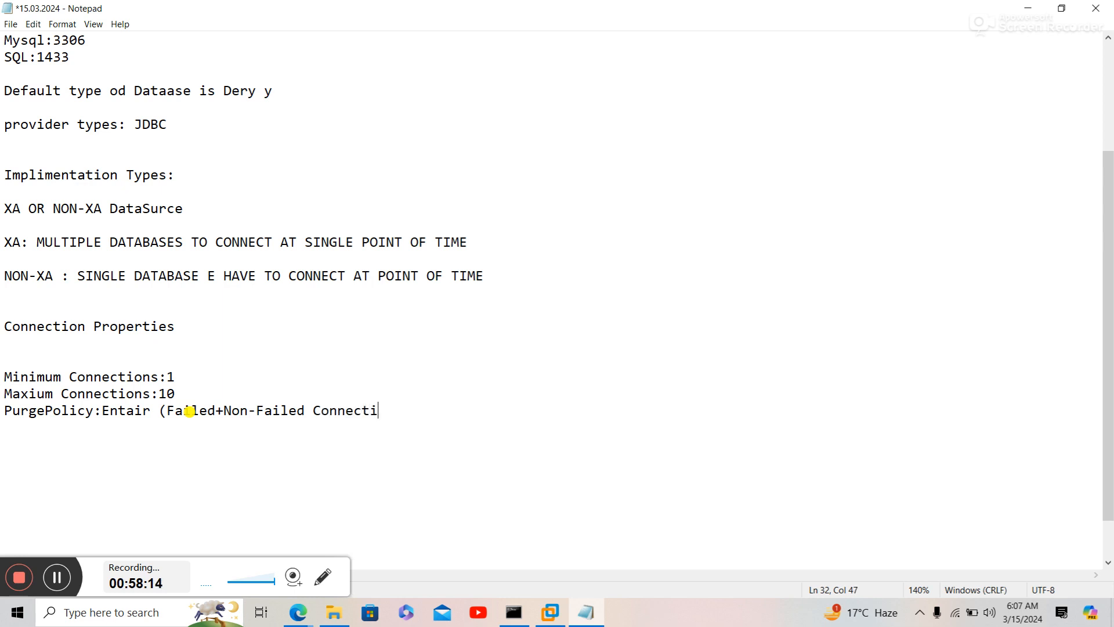
pyautogui.write('ons')
pyautogui.hotkey('ctrl', 's')
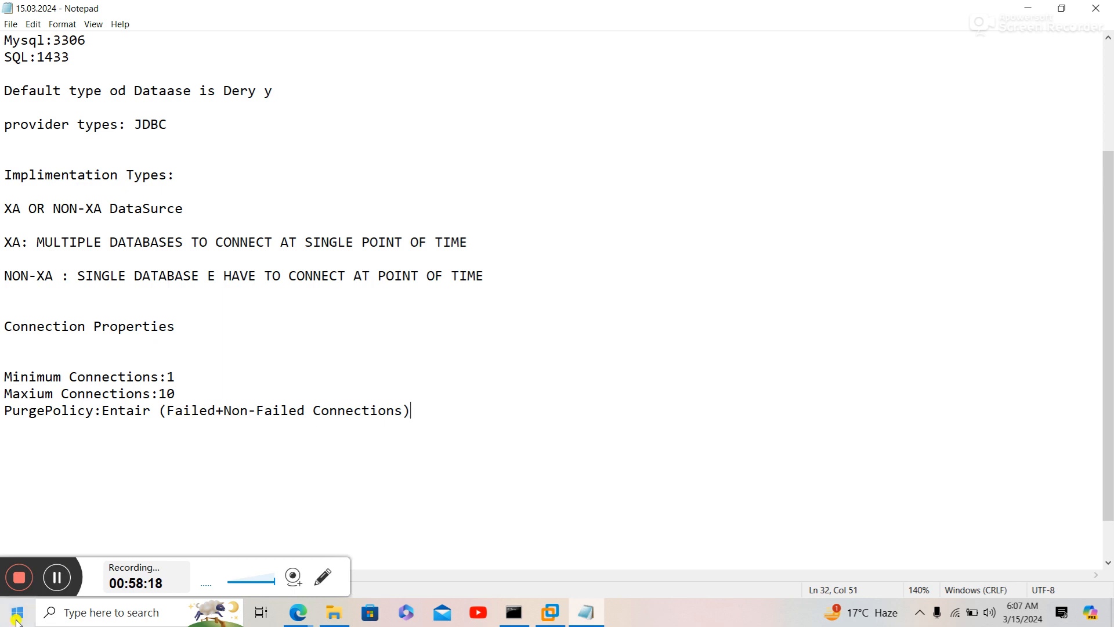
pyautogui.click(306, 619)
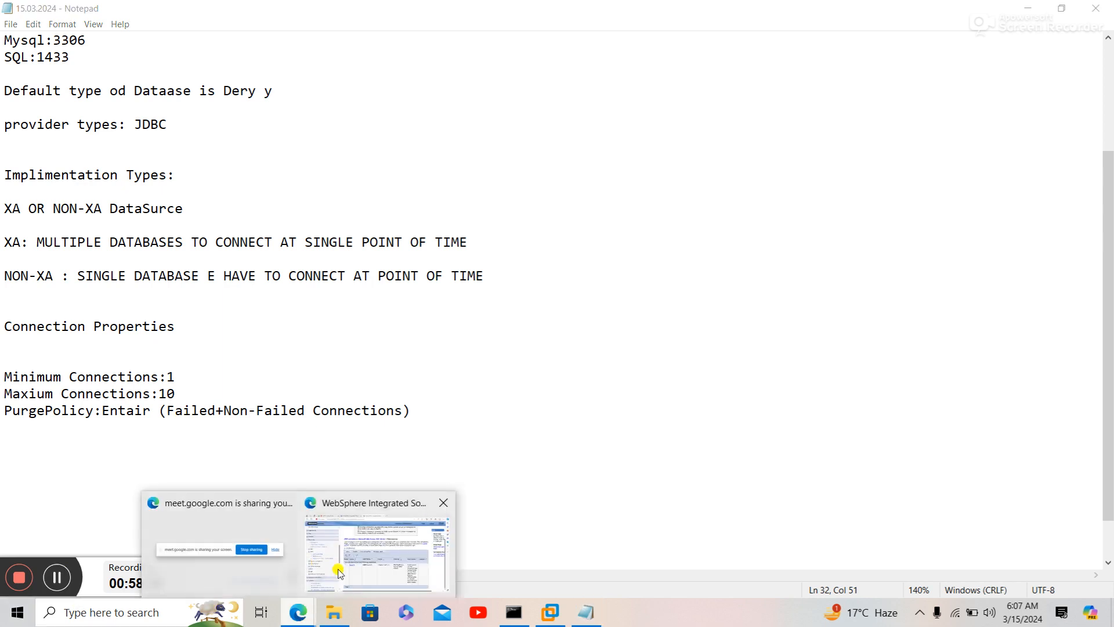
# - Close the Notepad notes and show the second WebSphere tab listing the application servers
pyautogui.click(351, 574)
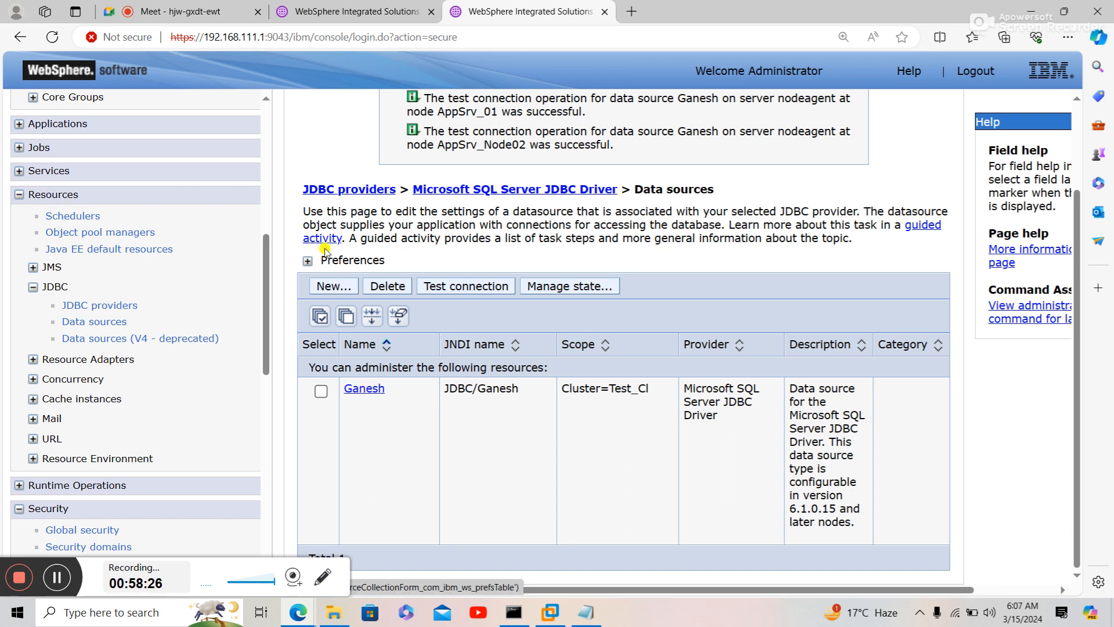
pyautogui.click(376, 194)
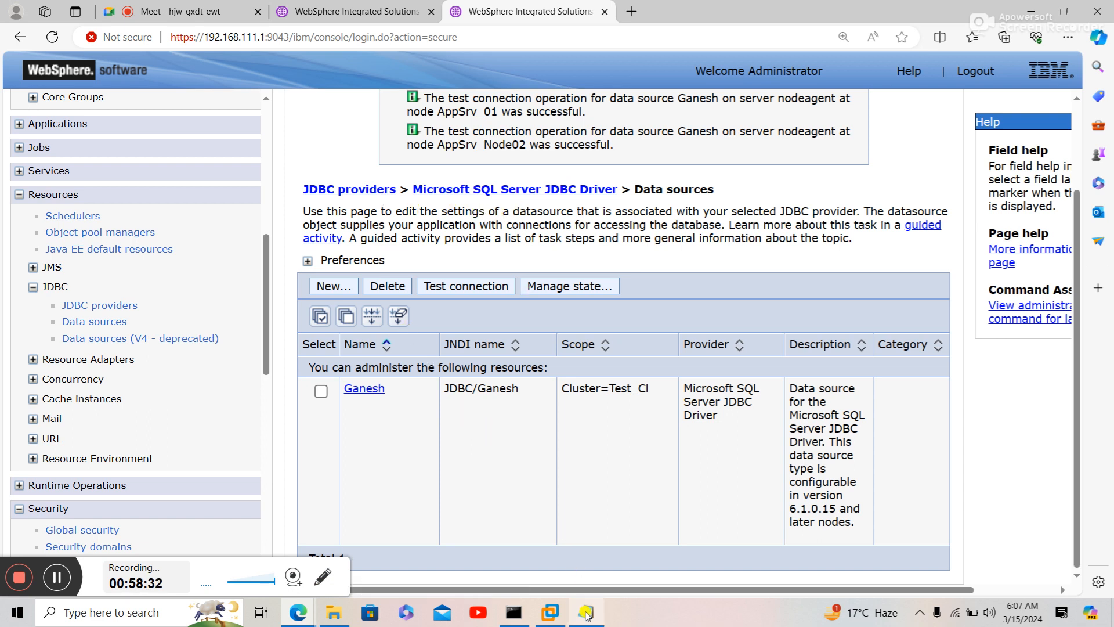
pyautogui.moveTo(586, 613)
pyautogui.click(615, 556)
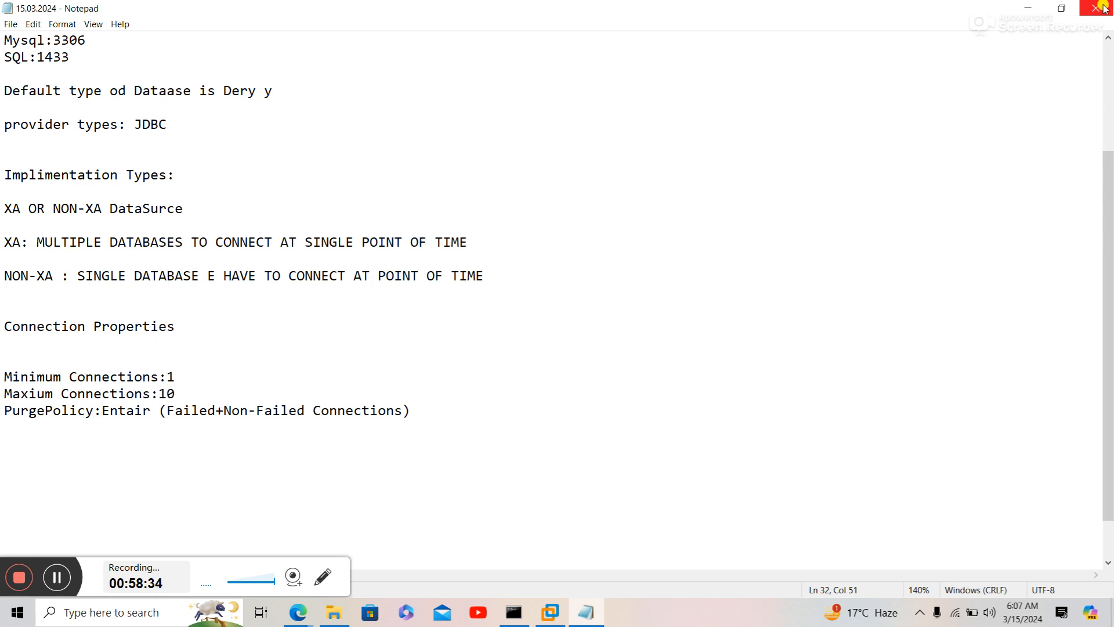
pyautogui.click(1102, 8)
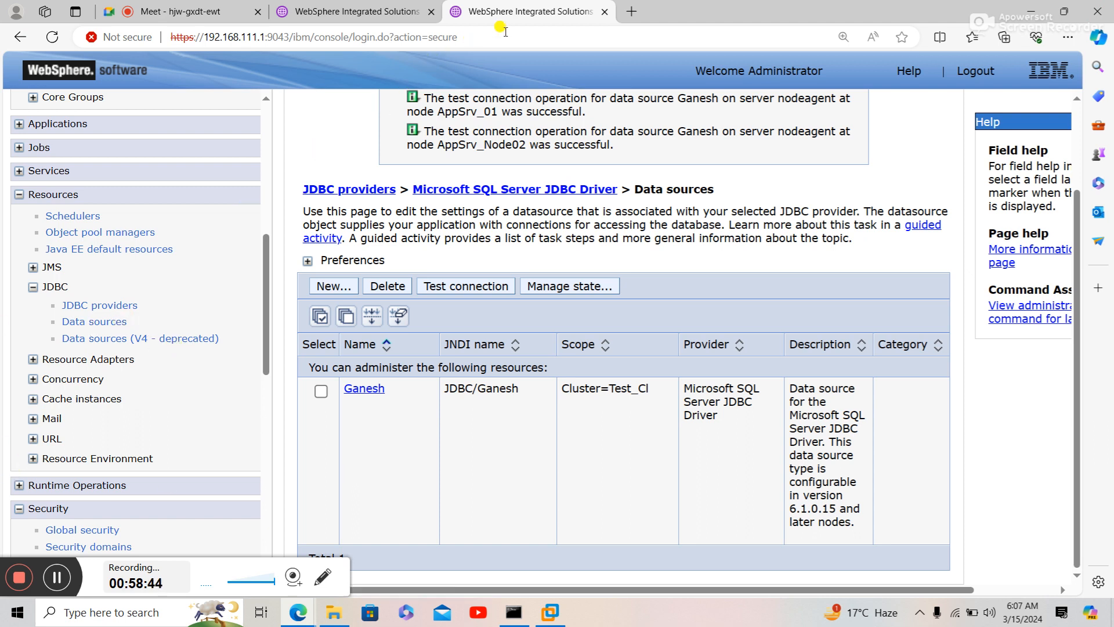
pyautogui.click(412, 20)
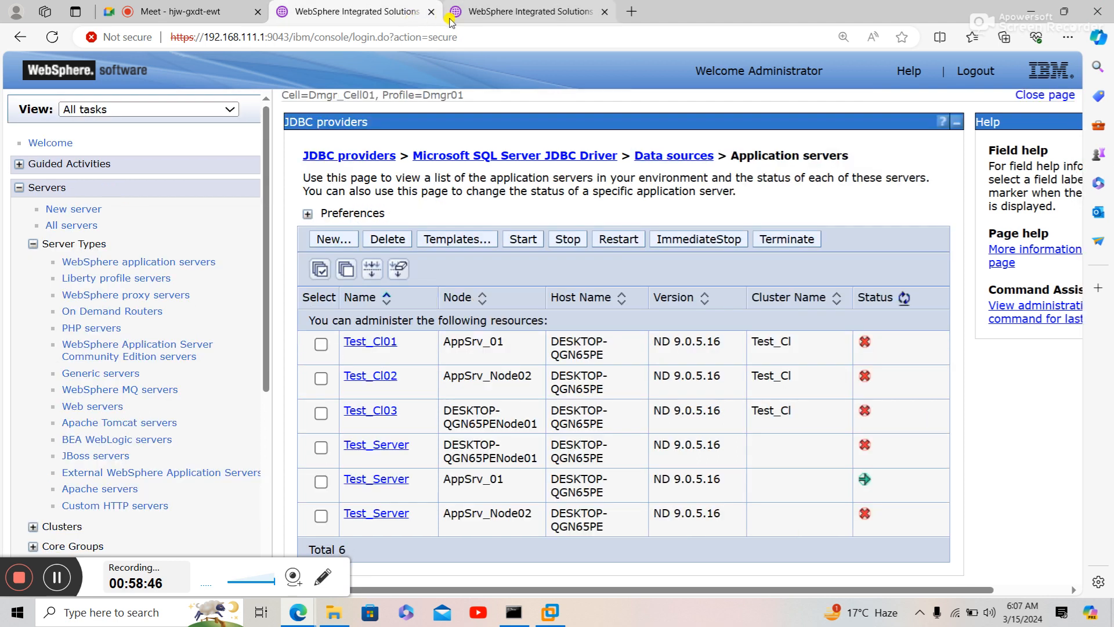
# - Close the duplicate console tab and open the Ganesh data source's configuration page (jdbc/Ganesh)
pyautogui.click(433, 13)
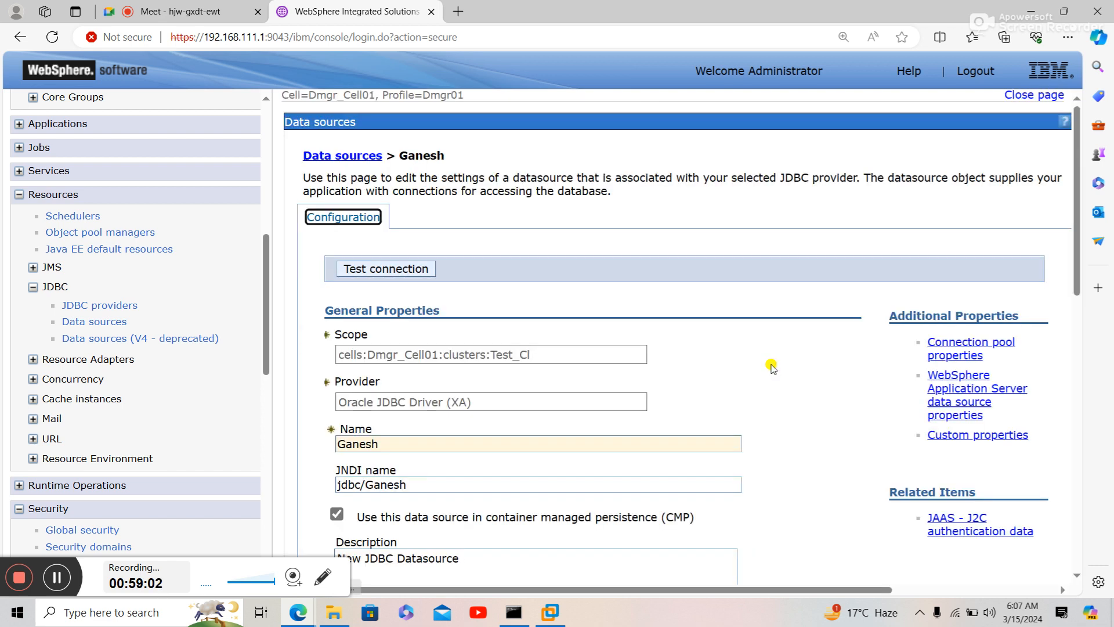
pyautogui.scroll(-2, 1060, 211)
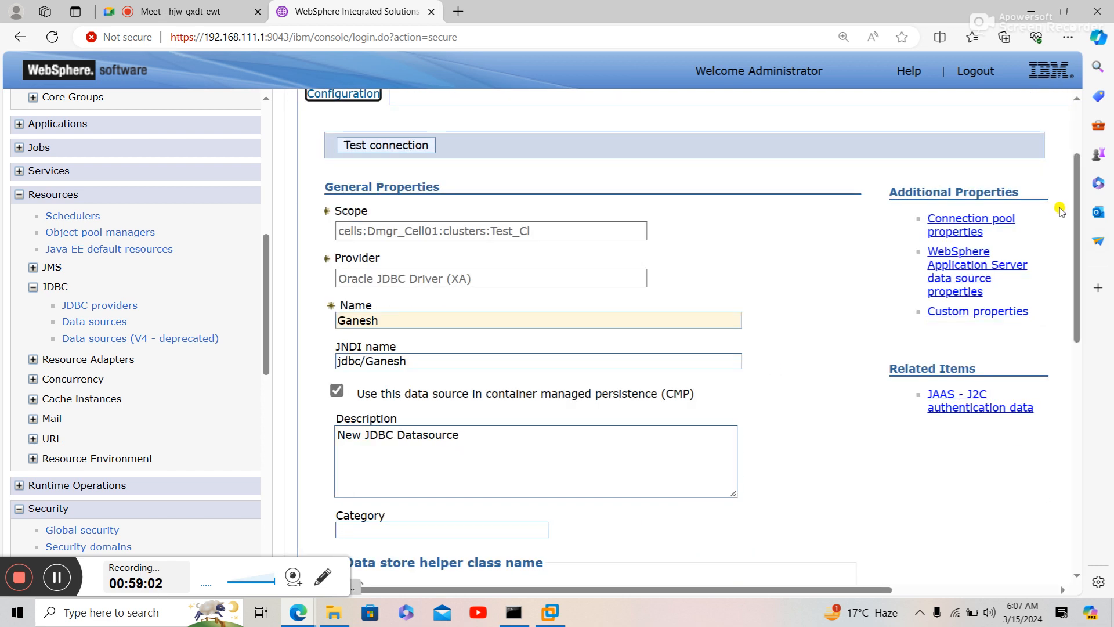
pyautogui.click(975, 221)
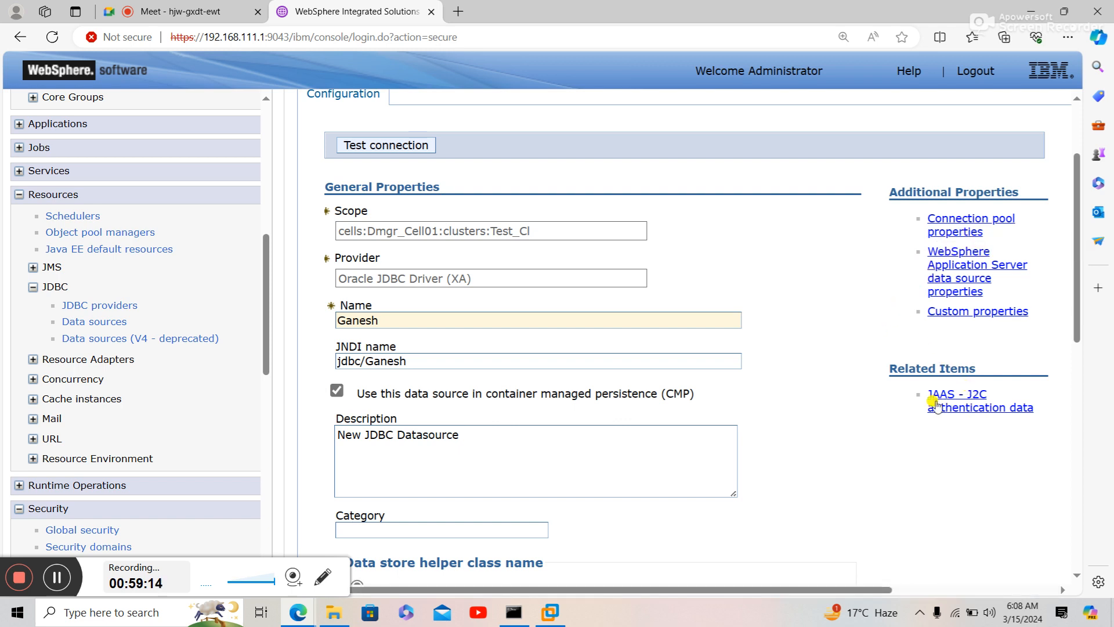
# - Open the Connection pool properties and inspect the Unused timeout value of 1800
pyautogui.click(955, 231)
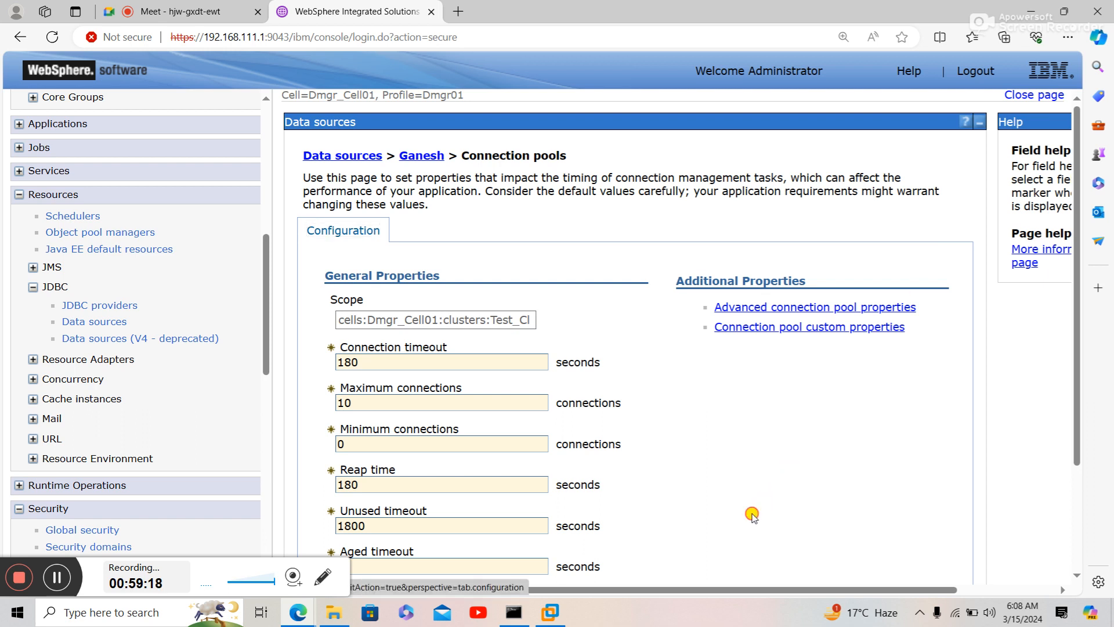
pyautogui.scroll(-2, 752, 516)
pyautogui.scroll(-1, 753, 515)
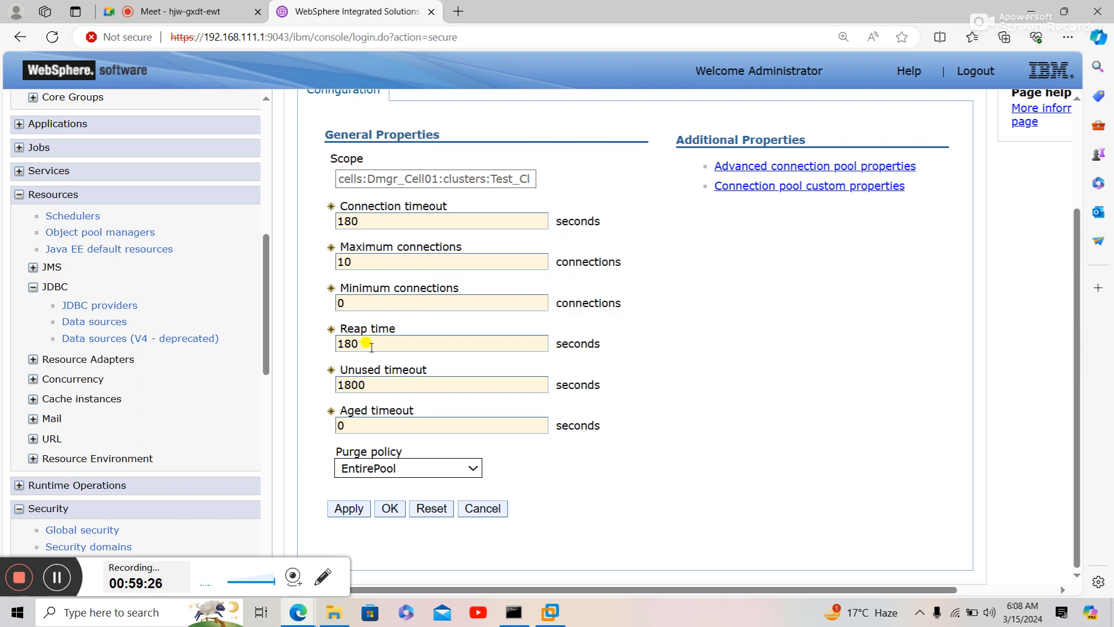
pyautogui.moveTo(377, 383); pyautogui.dragTo(330, 386)
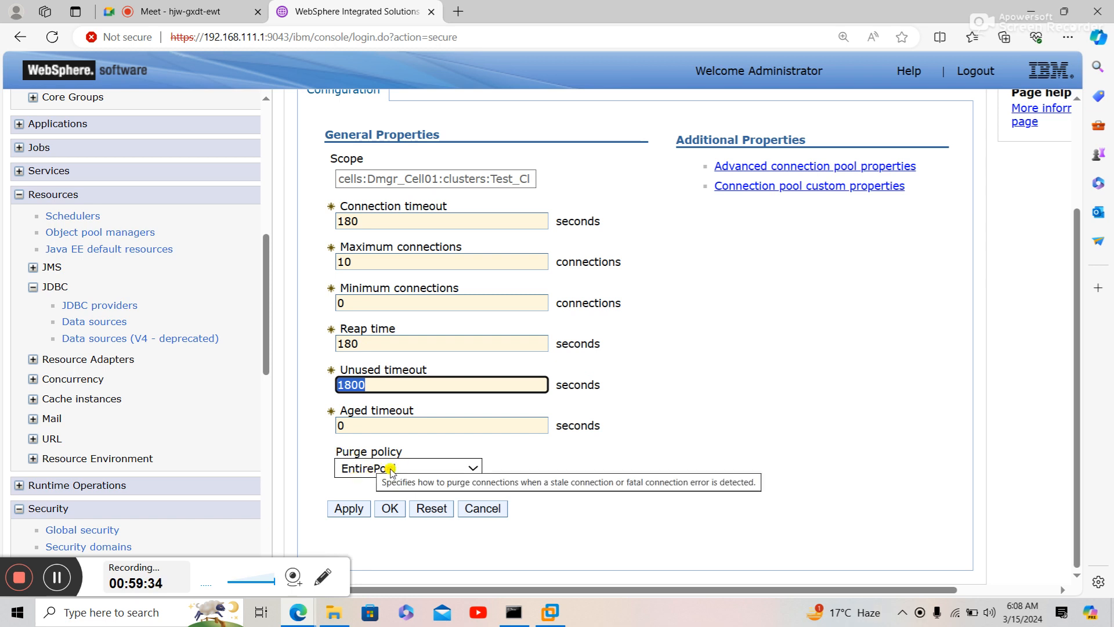
# - Switch the Purge policy to FailingConnectionOnly, then back to EntirePool
pyautogui.click(391, 469)
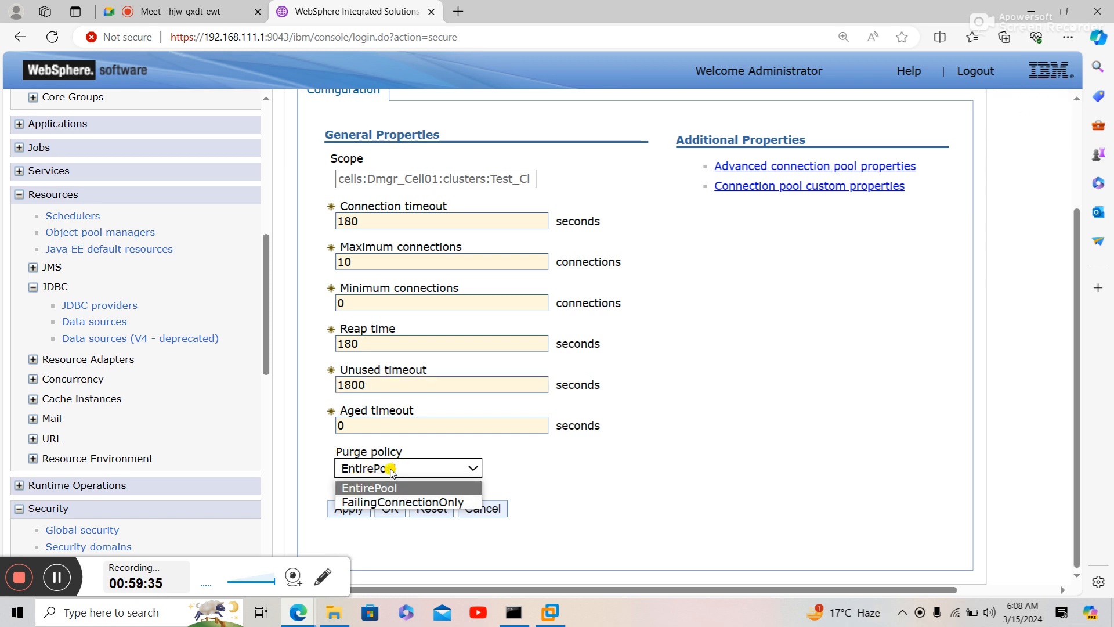
pyautogui.click(399, 501)
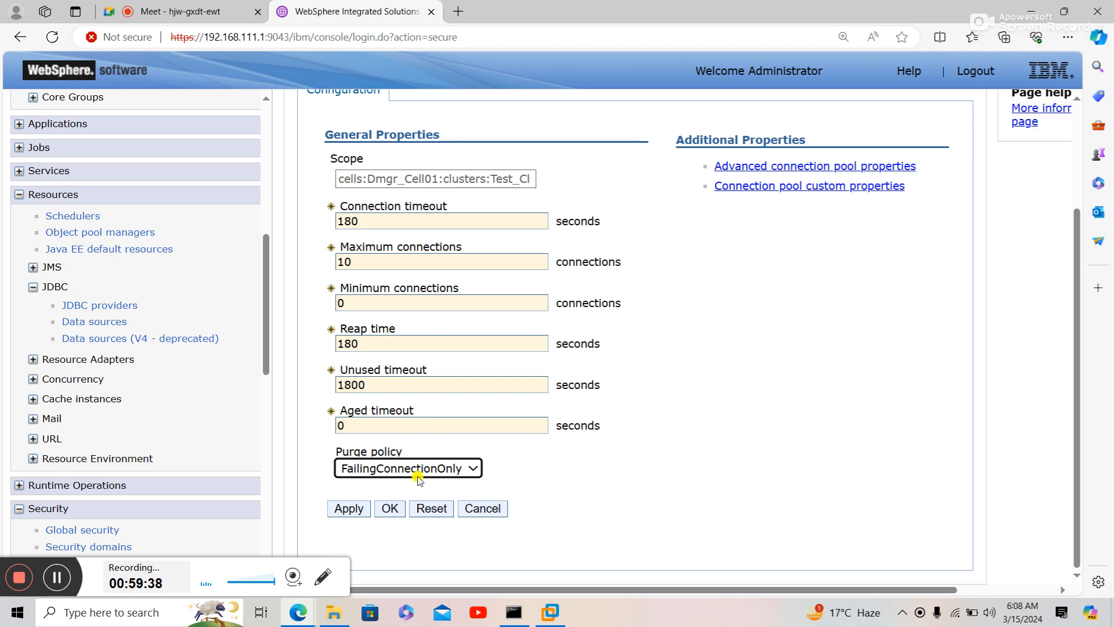
pyautogui.click(425, 470)
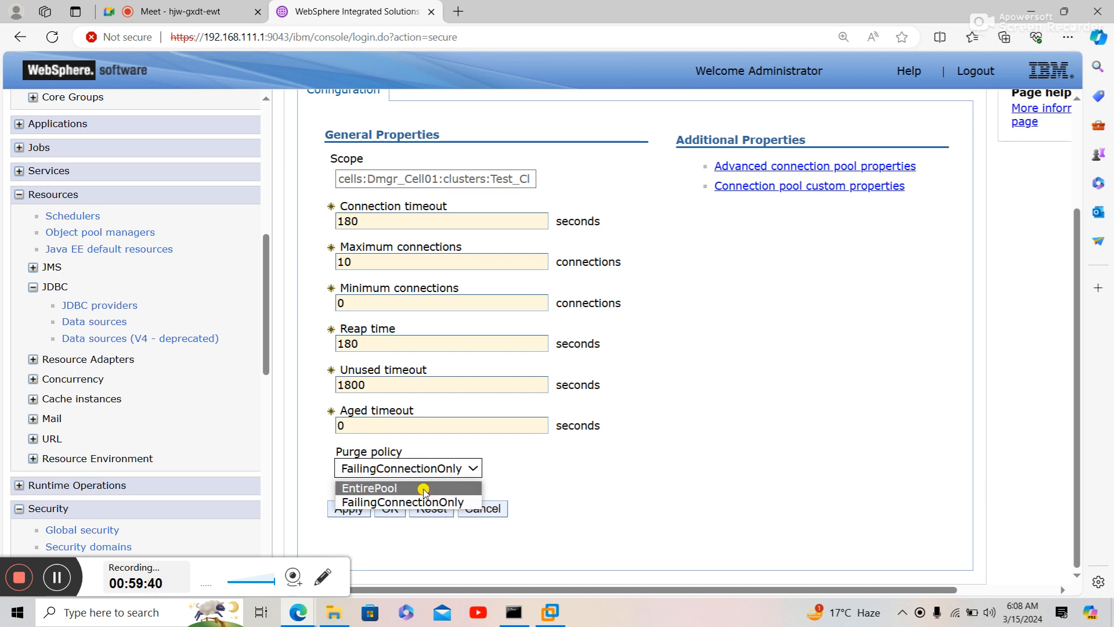
pyautogui.click(423, 489)
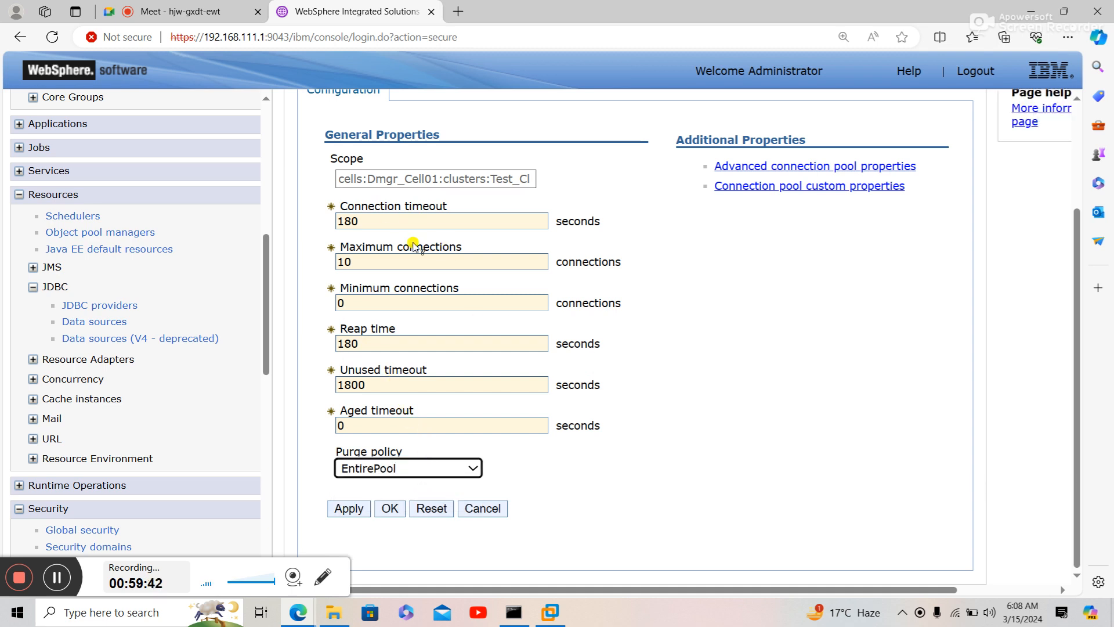
# - Check Connection timeout 180 and Unused timeout 1800, cancel the changes, and close the console tab
pyautogui.moveTo(392, 218); pyautogui.dragTo(329, 232)
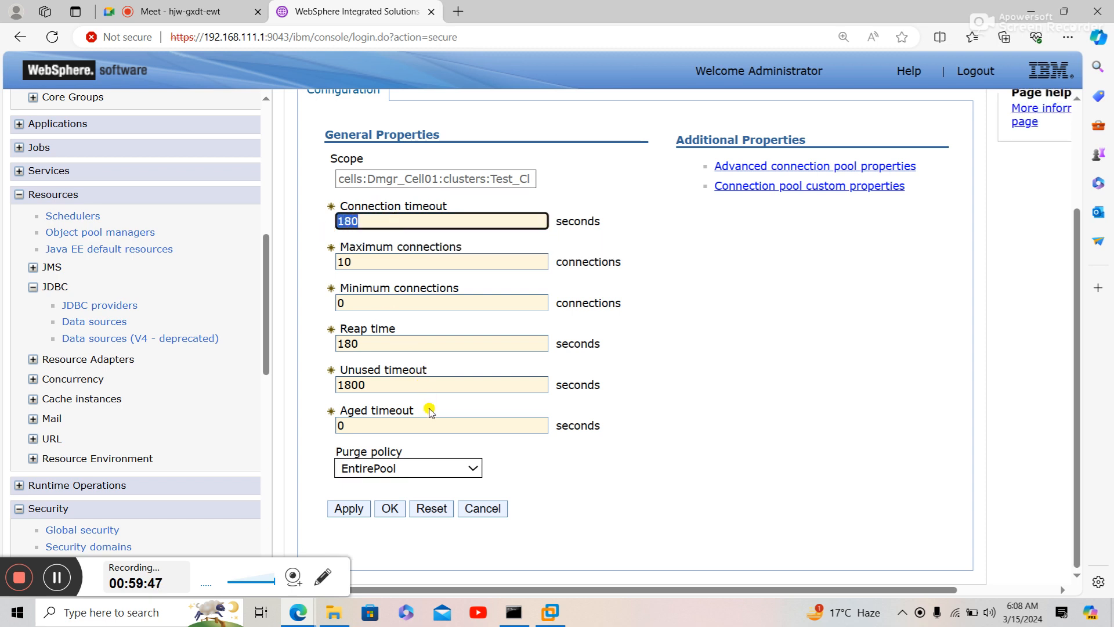
pyautogui.doubleClick(439, 380)
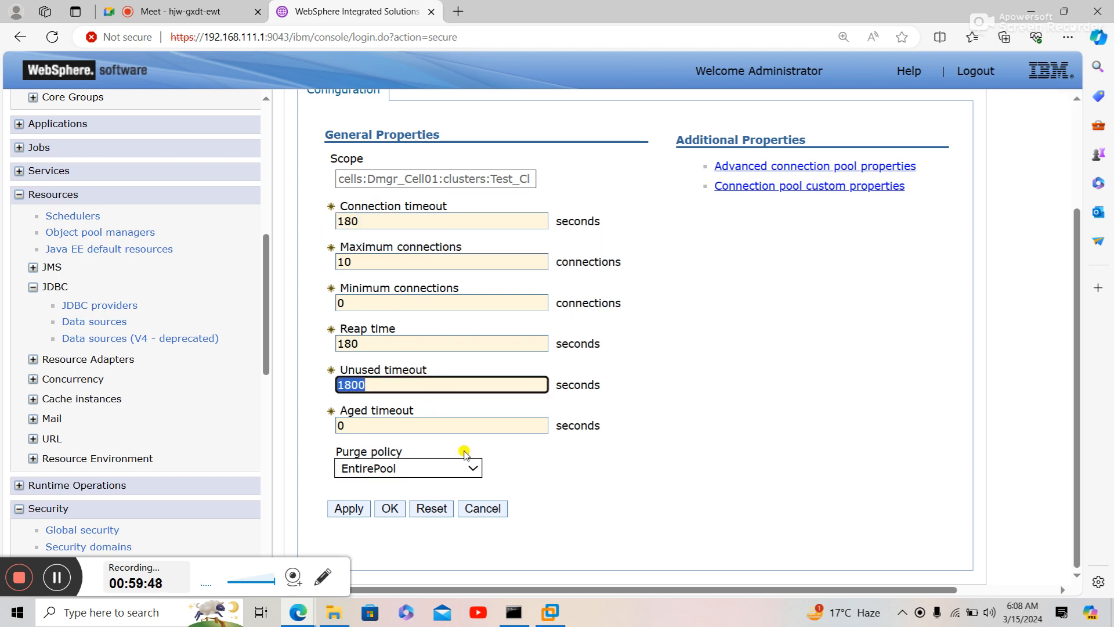
pyautogui.click(485, 511)
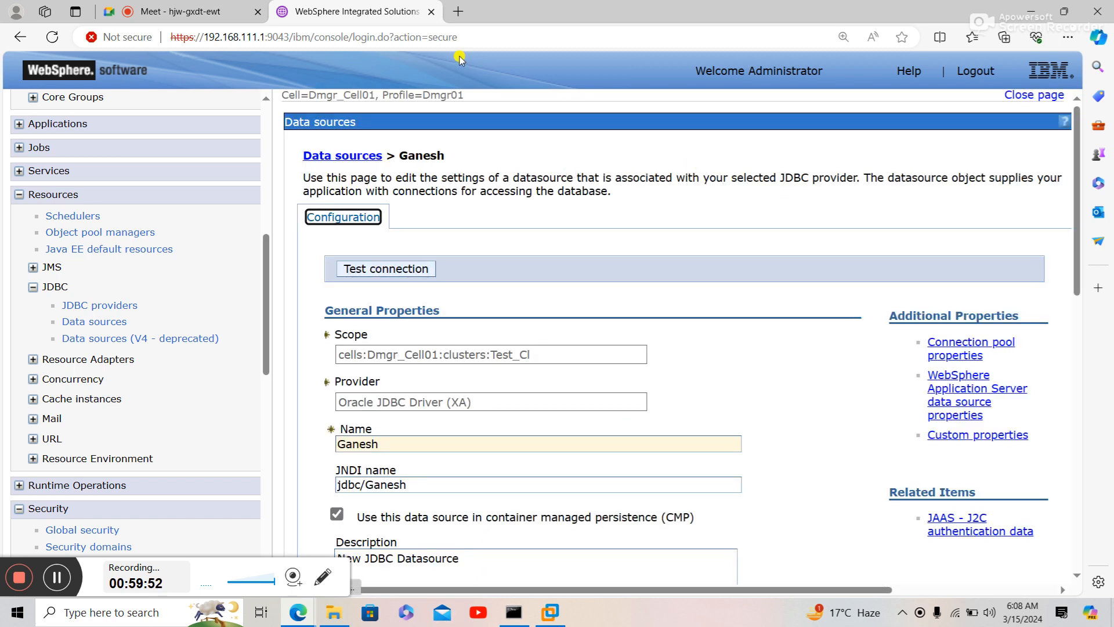
pyautogui.click(431, 17)
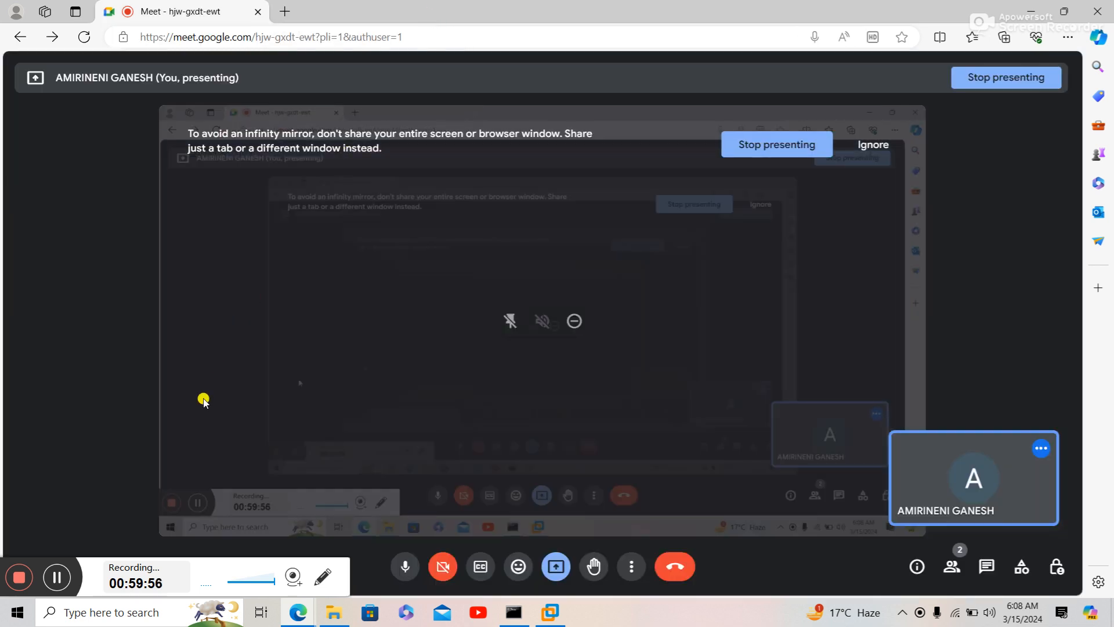